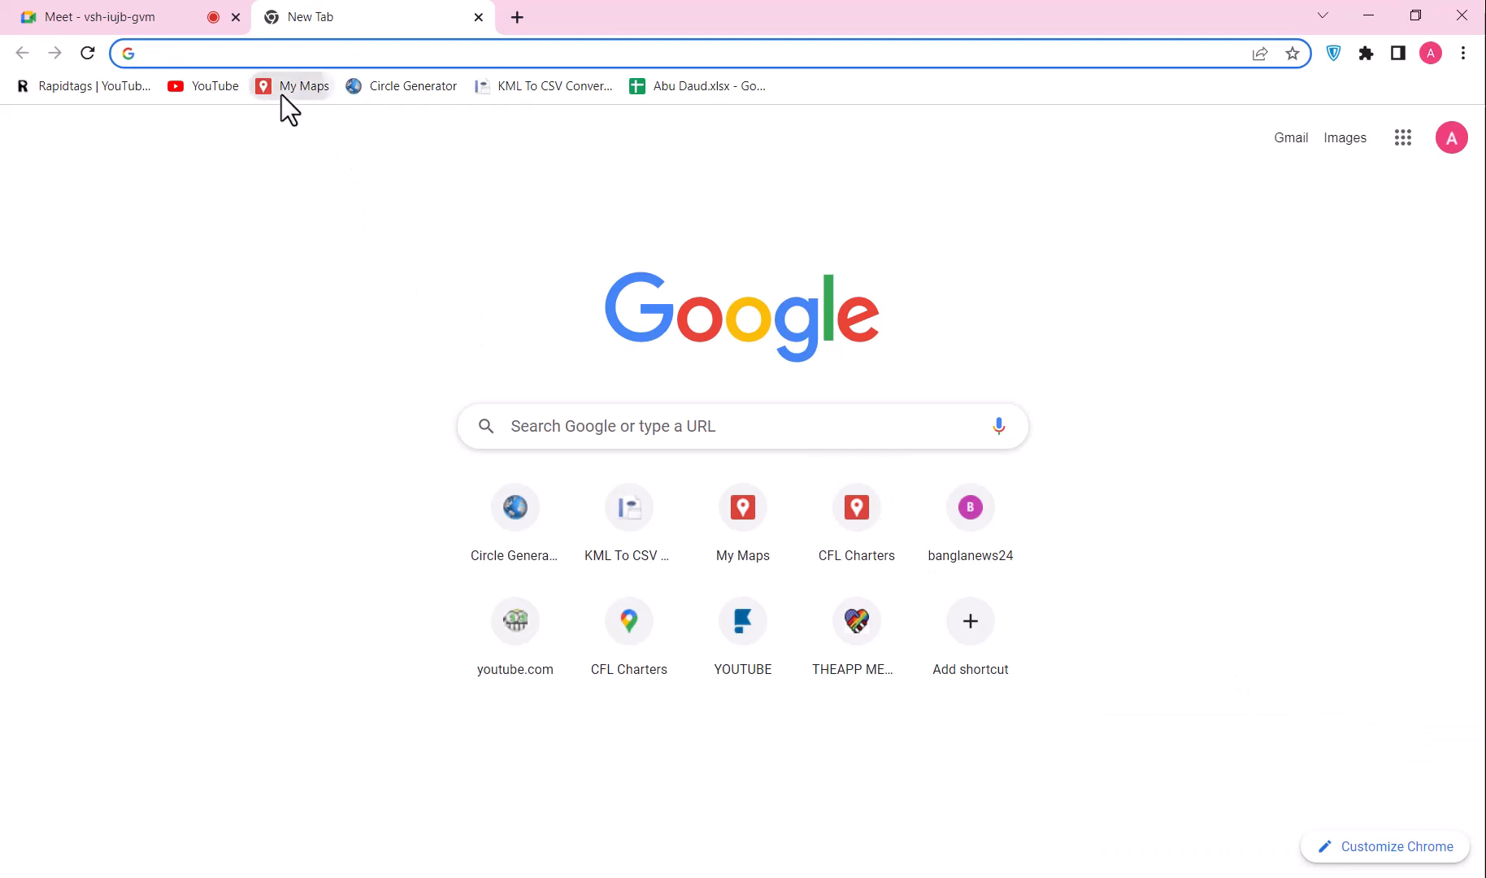
# Step: Open My Maps, Circle Generator and the KML to CSV converter in separate Chrome tabs, ending on My Maps
pyautogui.click(281, 91)
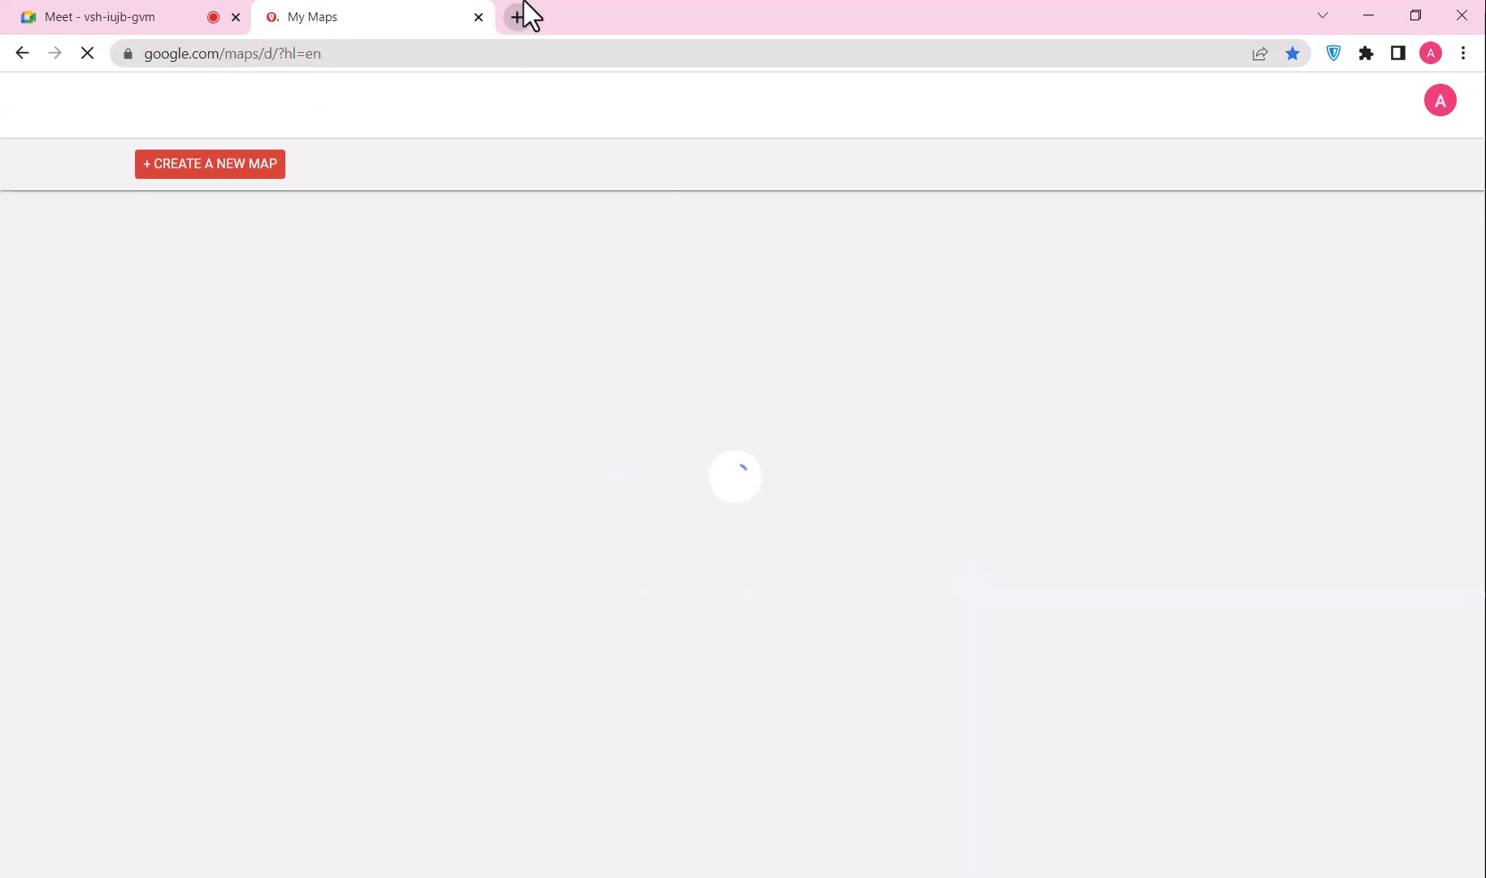
pyautogui.click(518, 16)
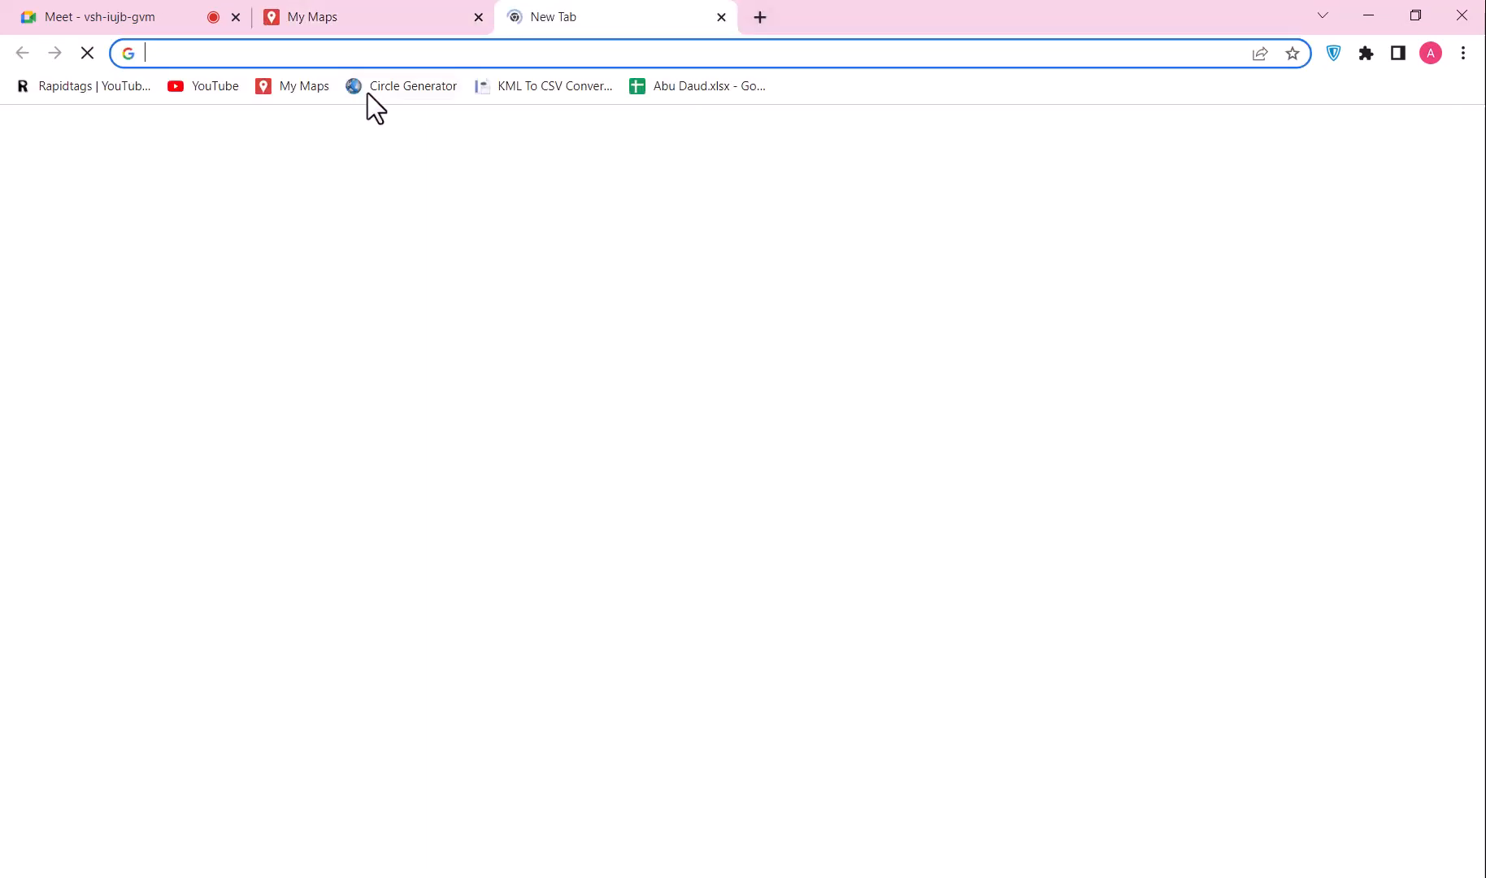
pyautogui.click(379, 86)
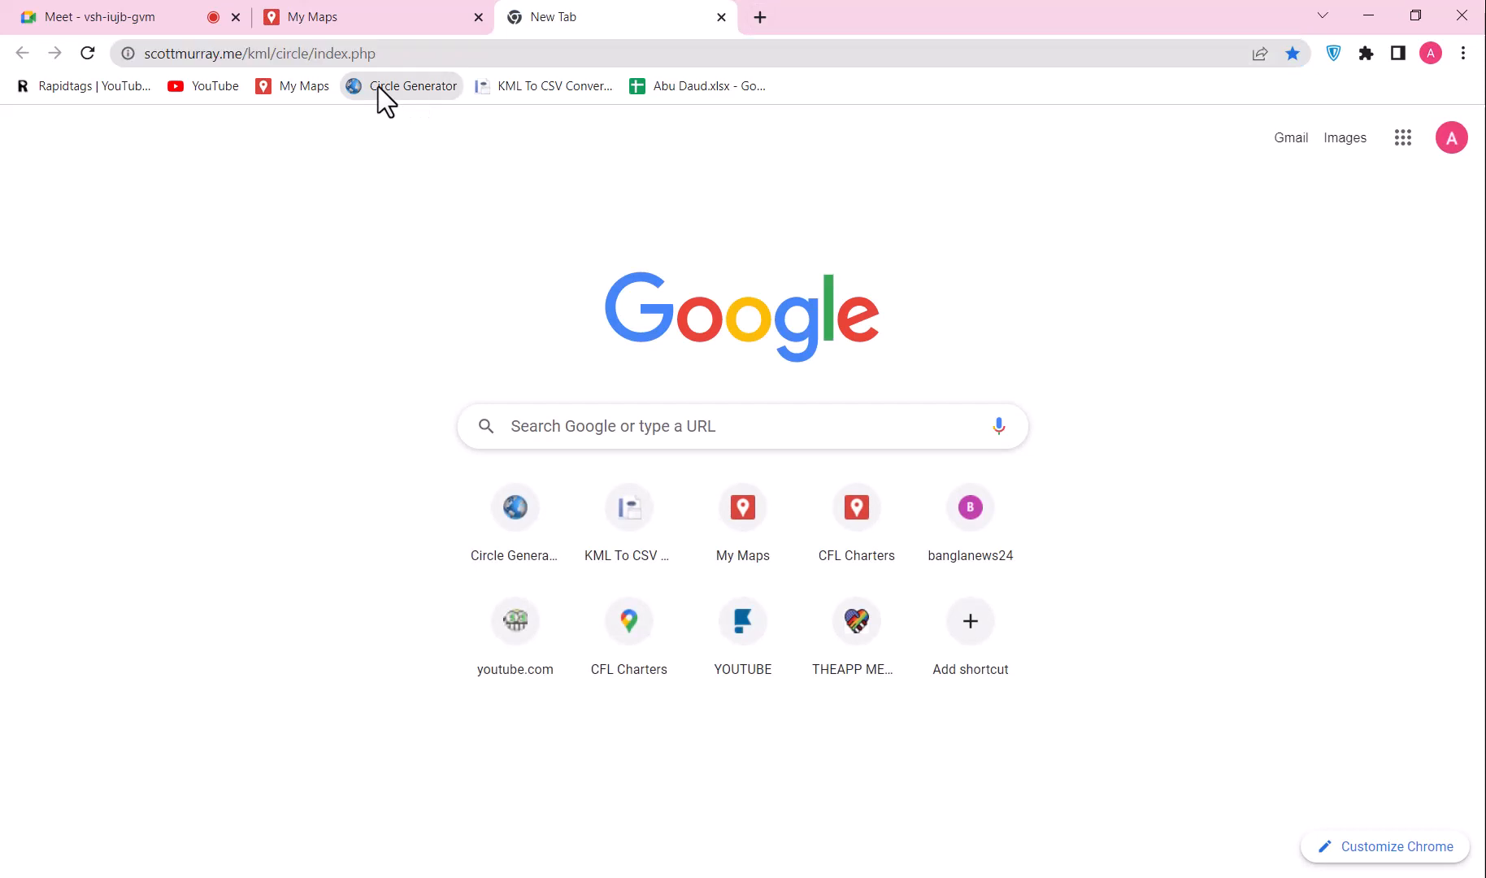
pyautogui.click(742, 33)
pyautogui.click(511, 93)
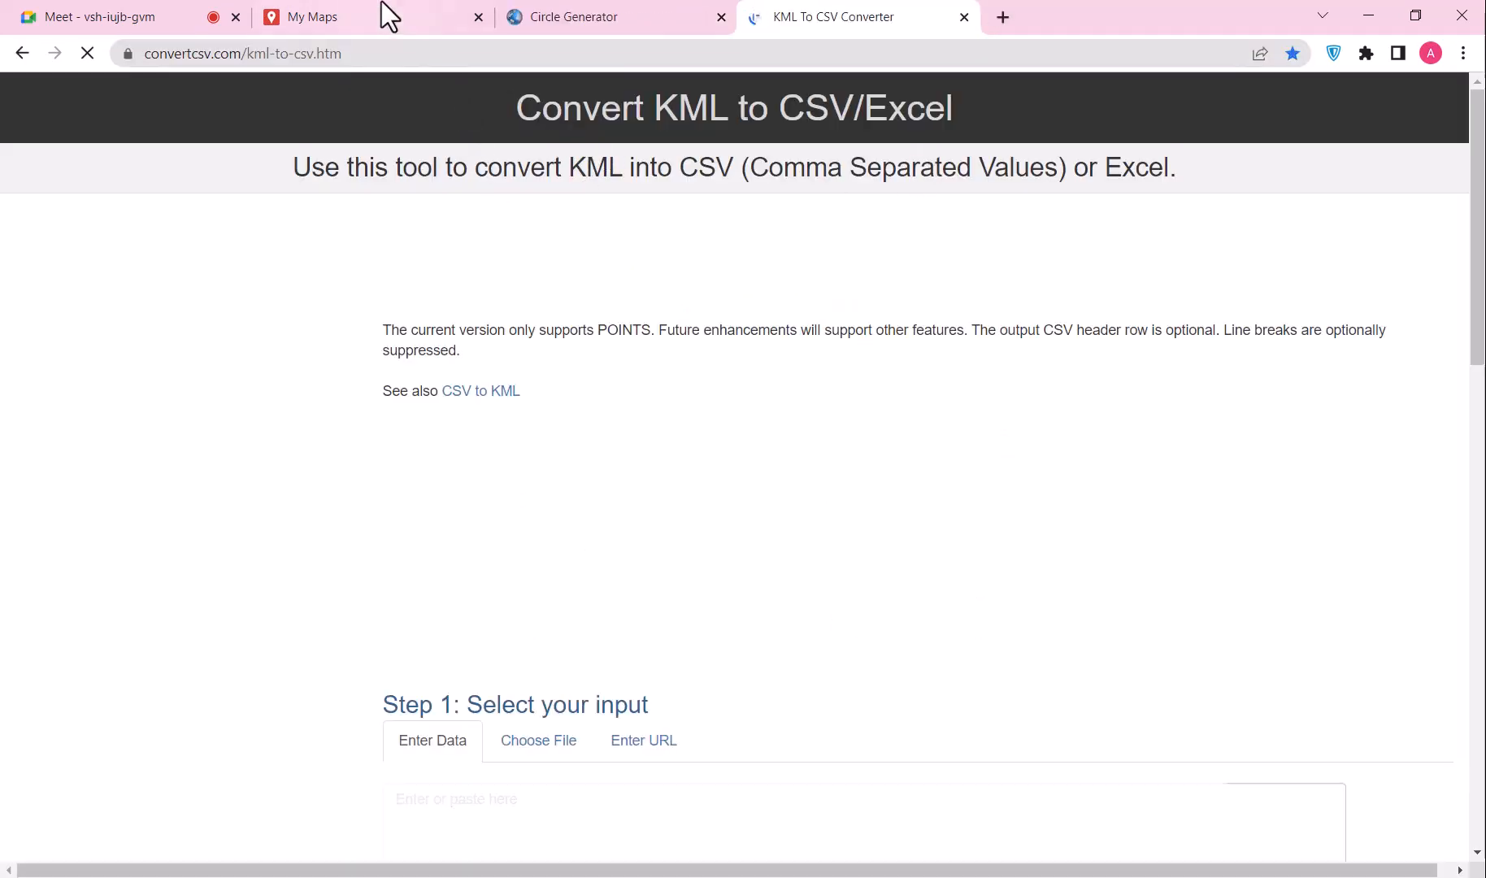
pyautogui.click(381, 9)
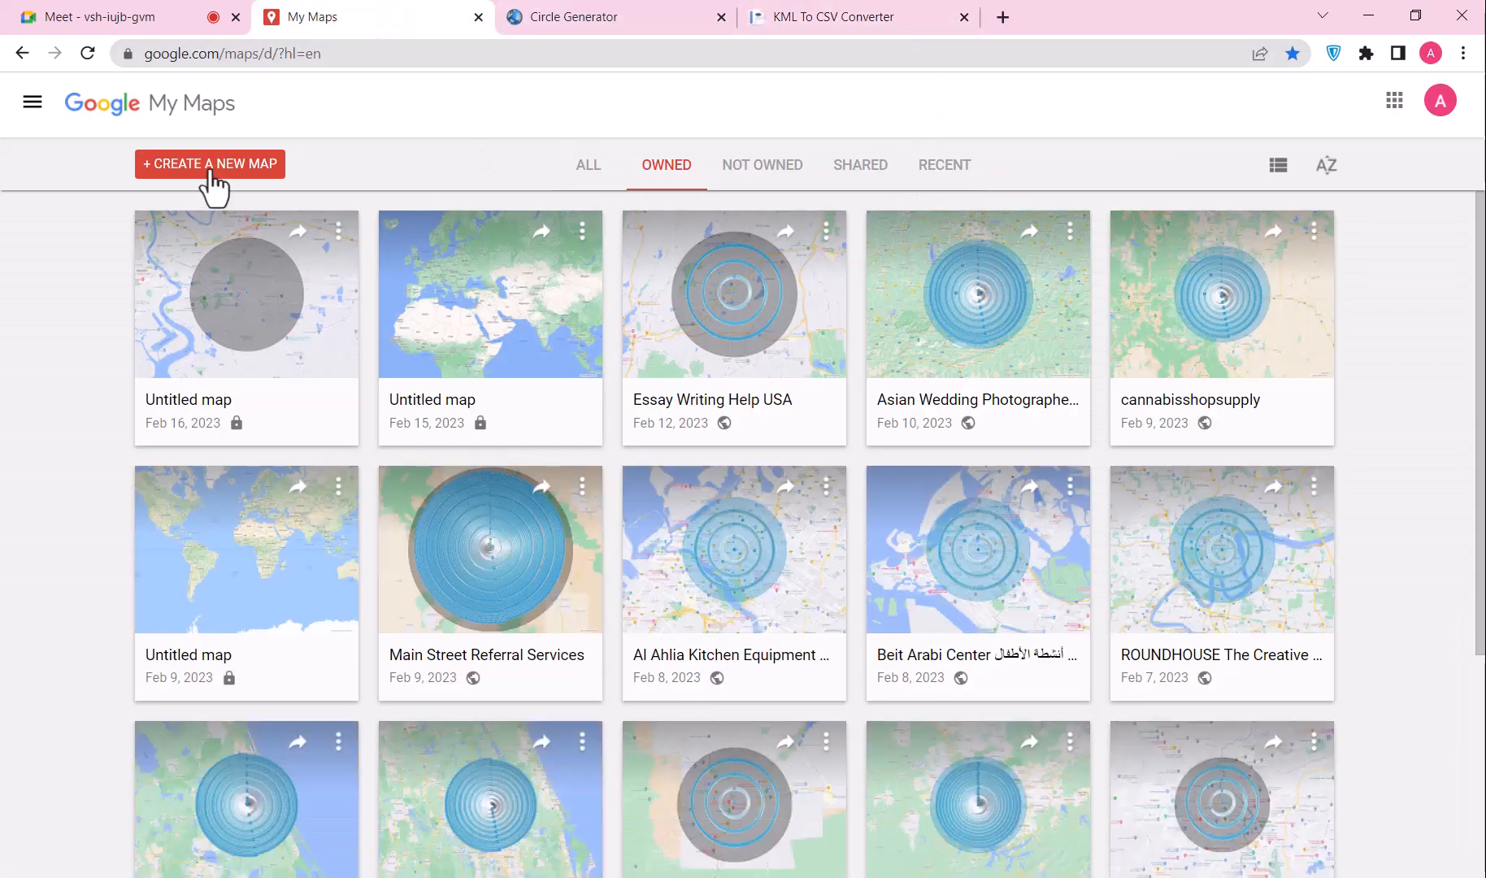
# Step: Create a new blank Untitled map in My Maps
pyautogui.click(209, 169)
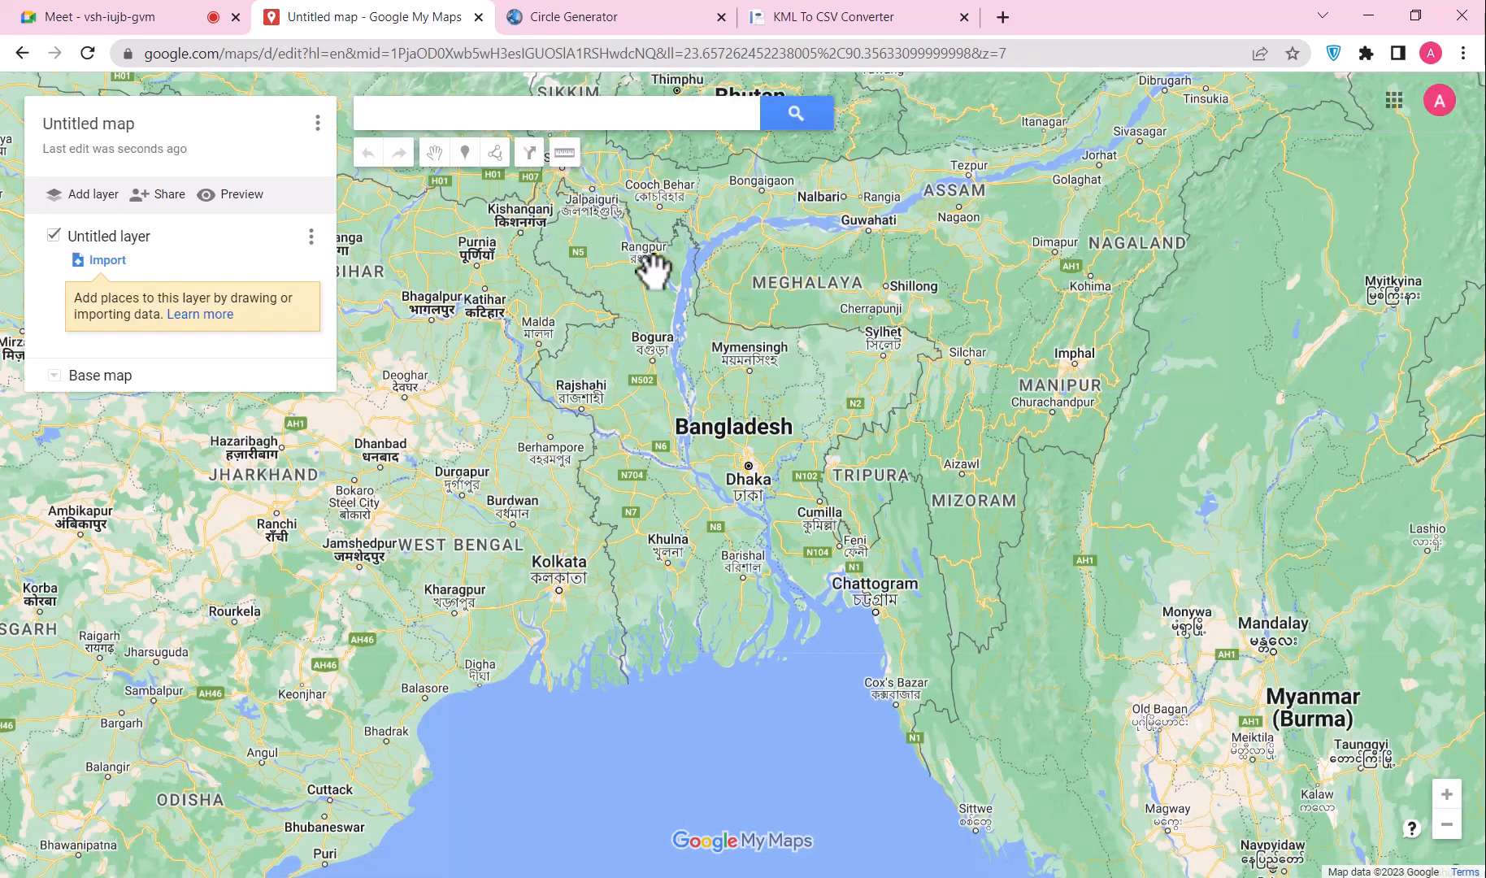
# Step: Paste the business's street address from the Notepad notes into the map search, then dismiss it
pyautogui.hotkey('alt', 'Tab')
pyautogui.scroll(2, 575, 487)
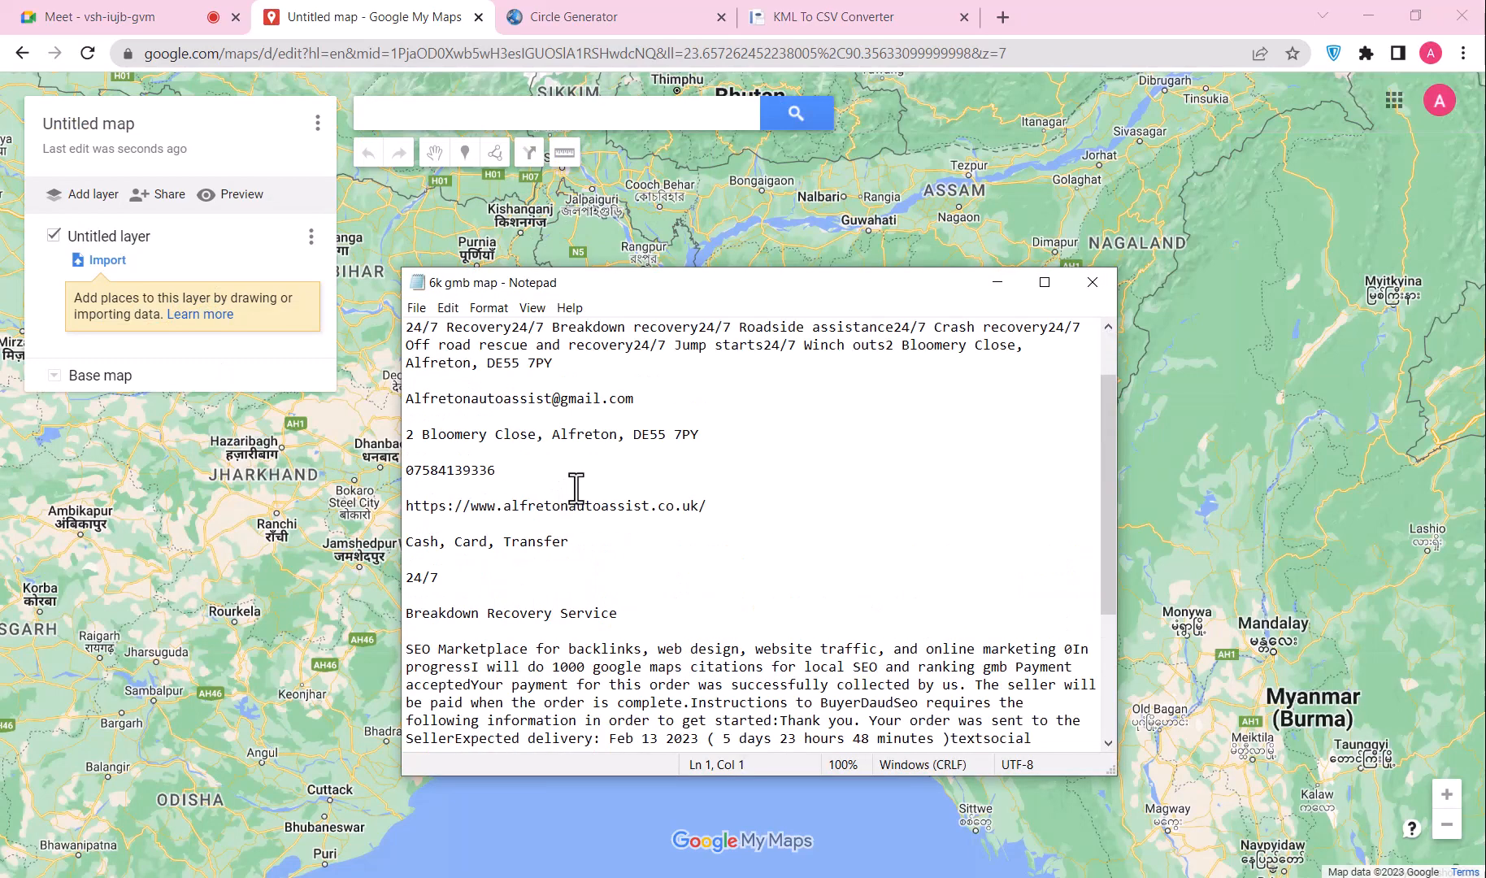
pyautogui.scroll(-4, 552, 505)
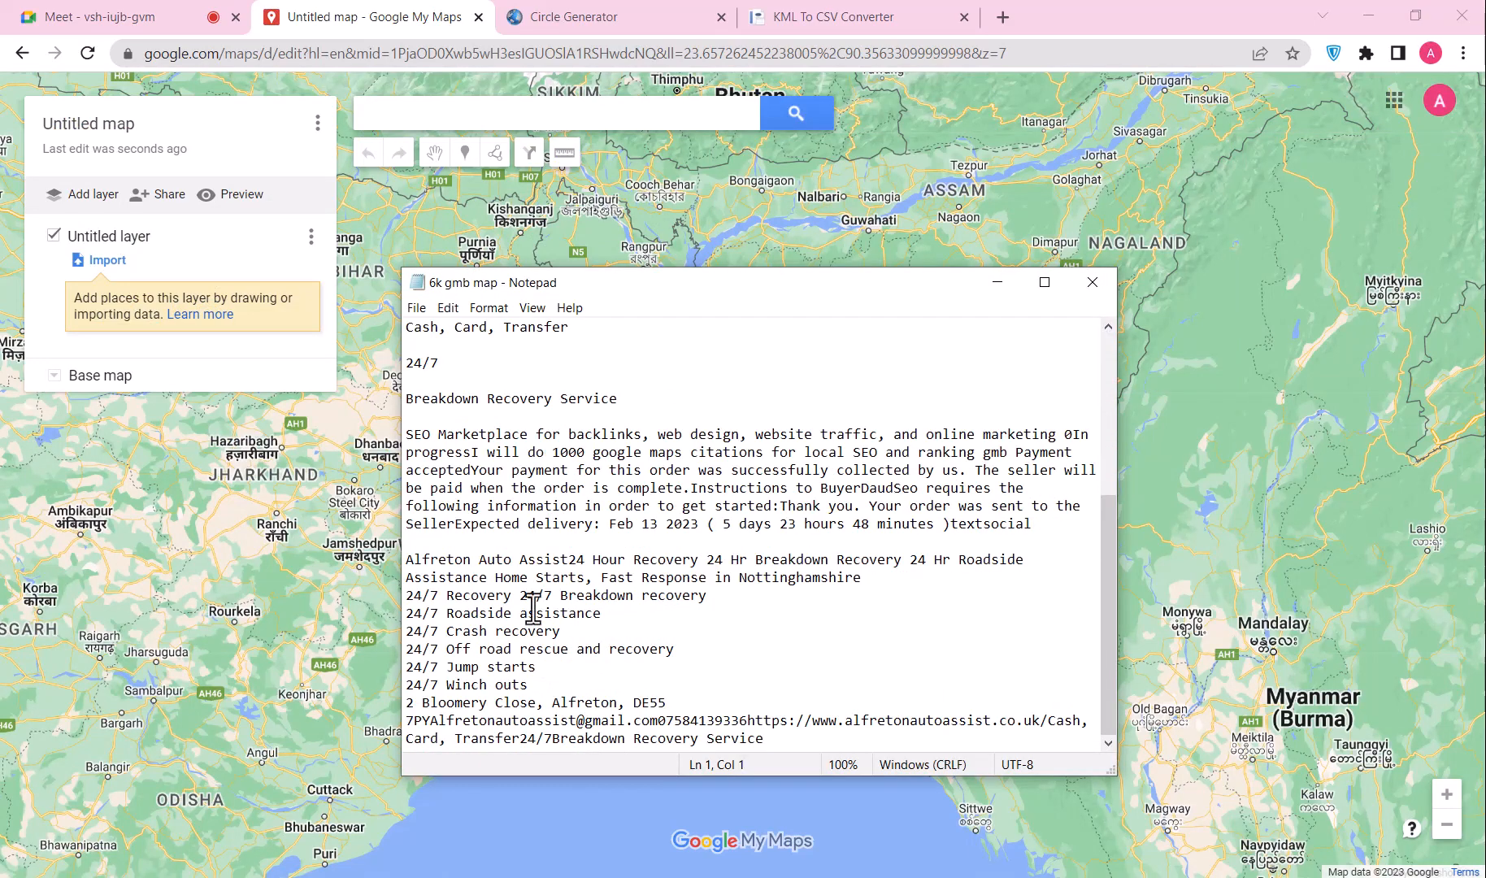
pyautogui.scroll(3, 525, 457)
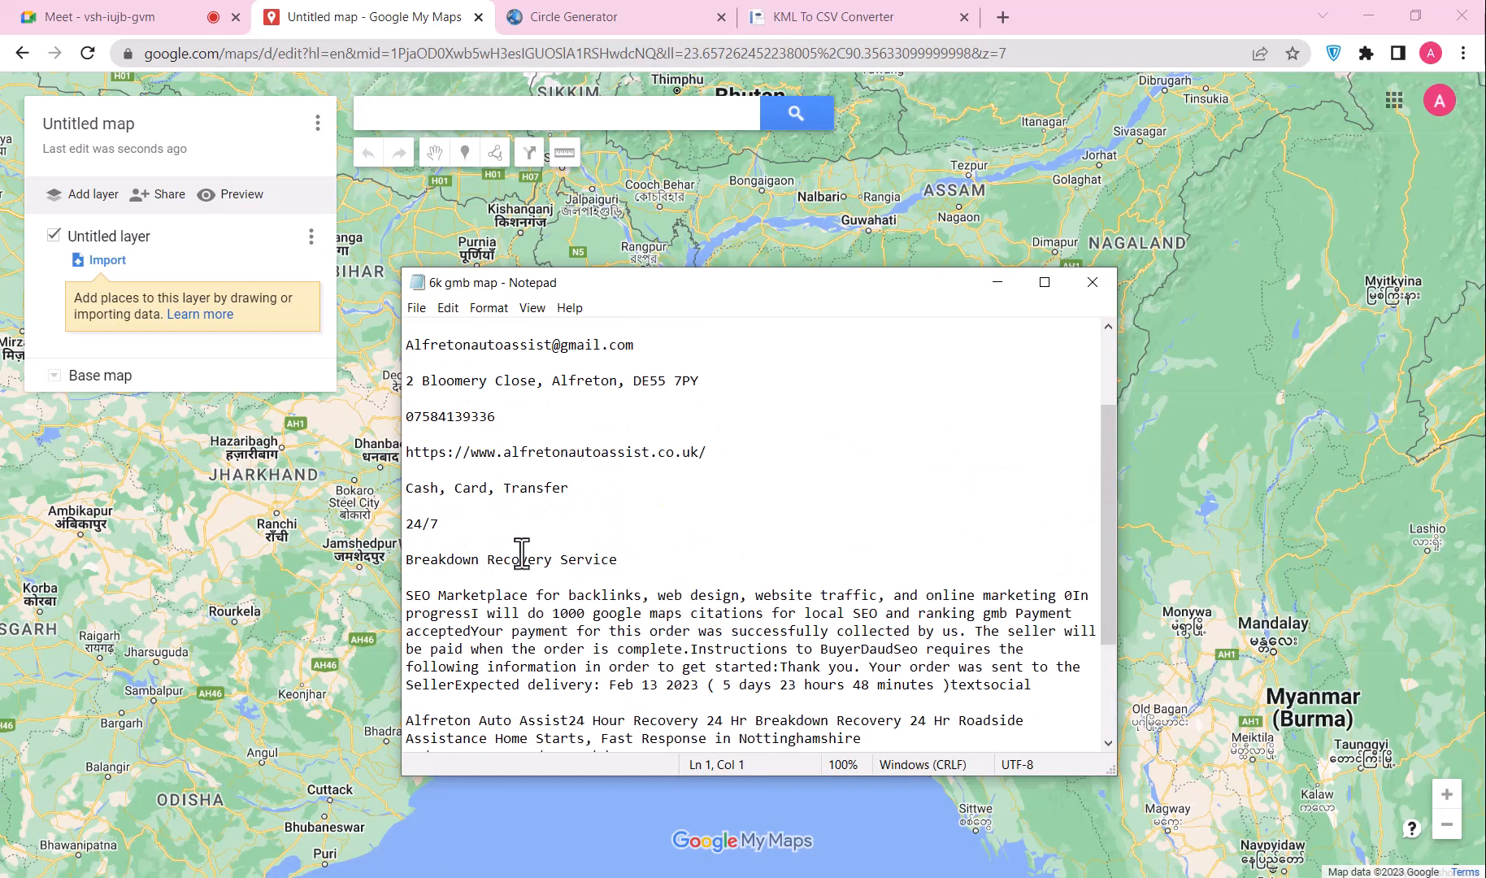
pyautogui.scroll(3, 524, 548)
pyautogui.scroll(-6, 512, 618)
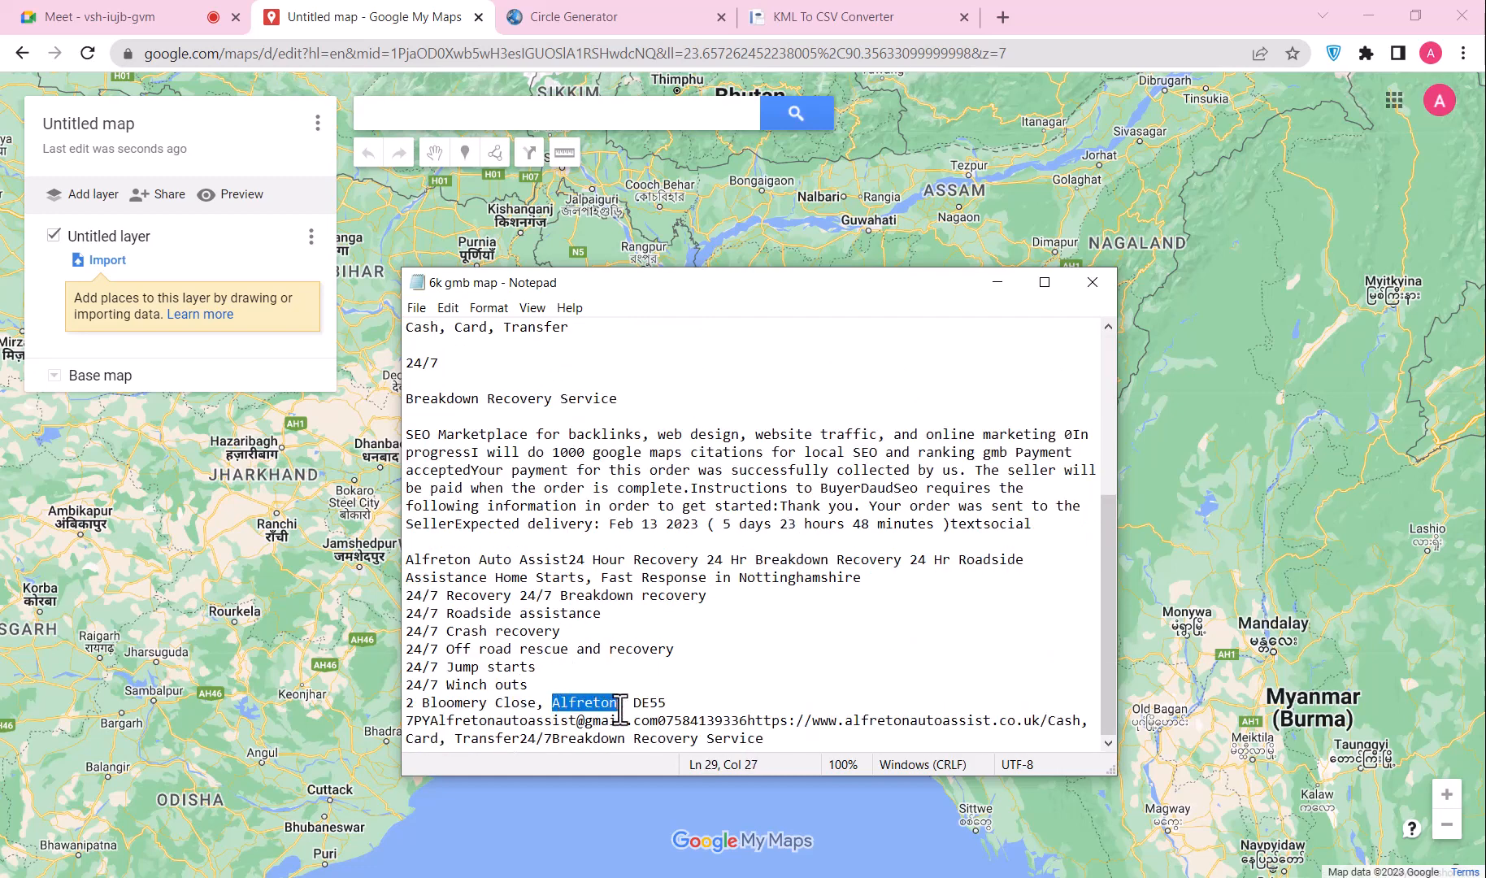
pyautogui.moveTo(676, 702); pyautogui.dragTo(439, 698)
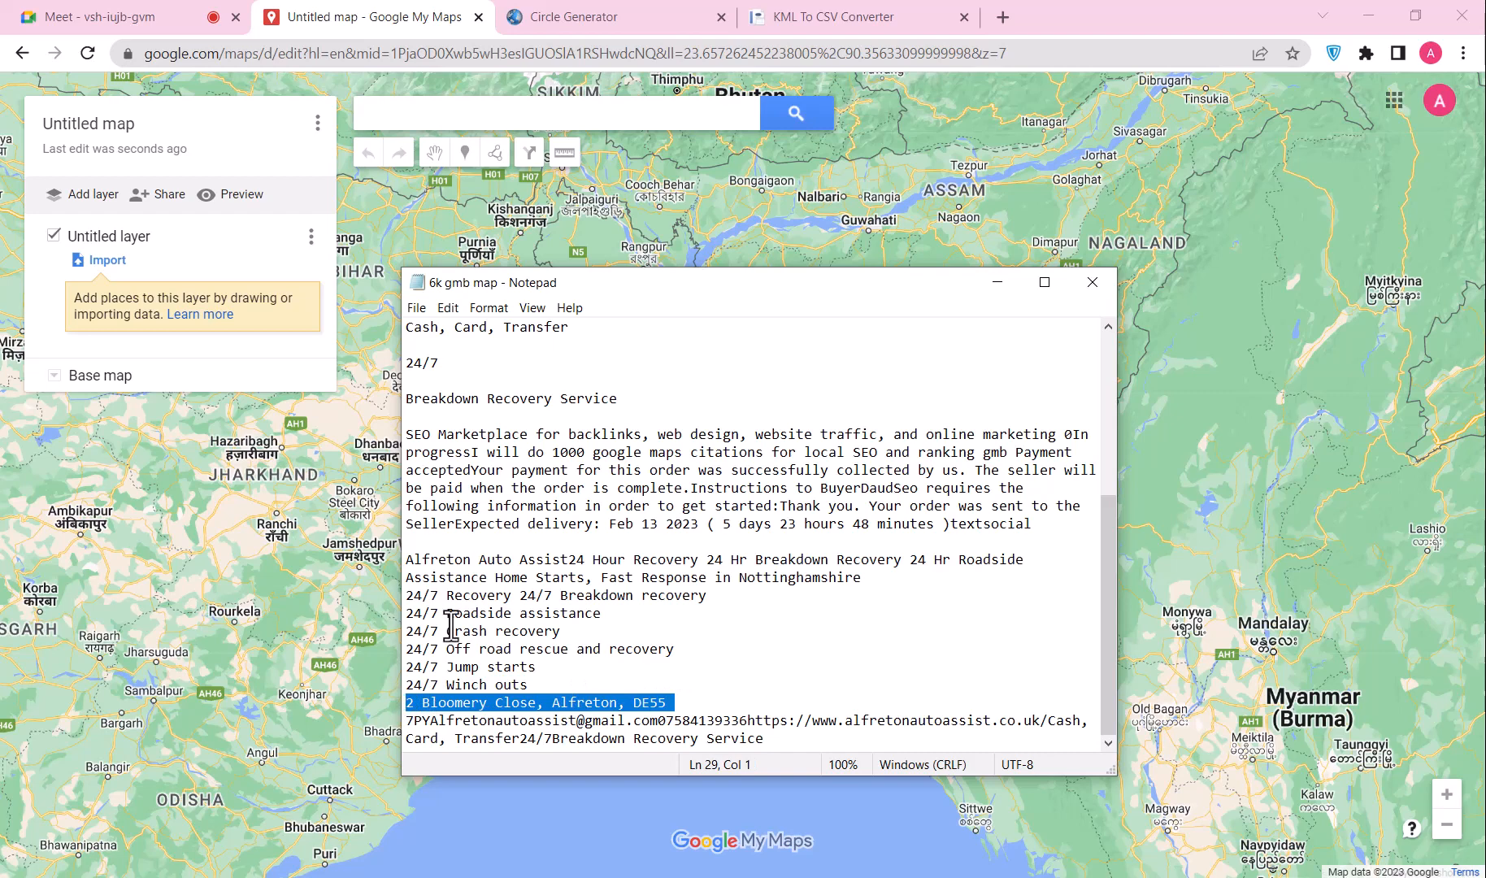
pyautogui.click(492, 122)
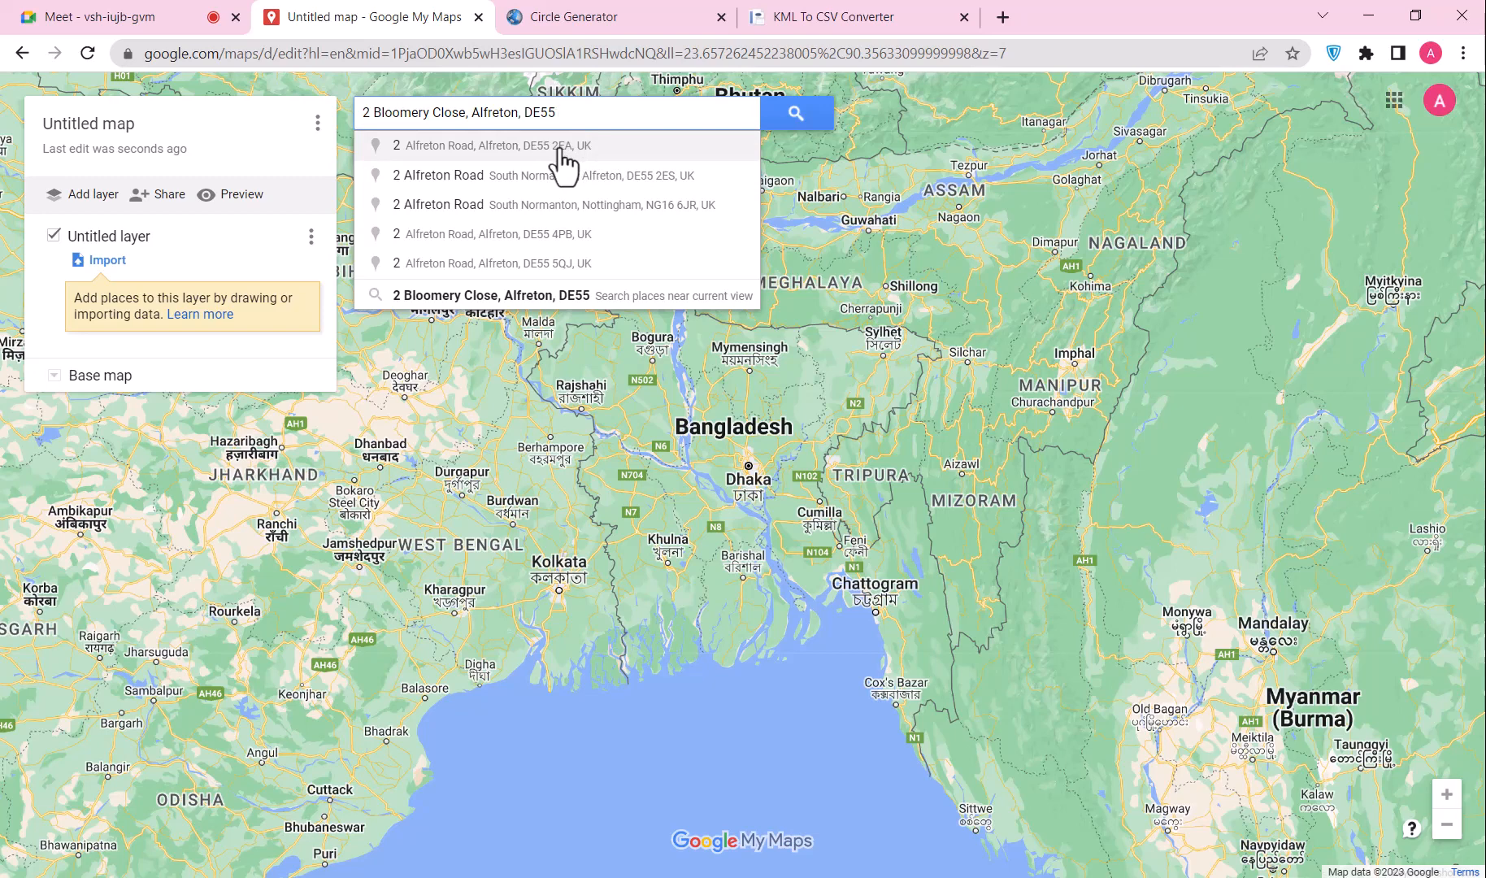
pyautogui.click(543, 315)
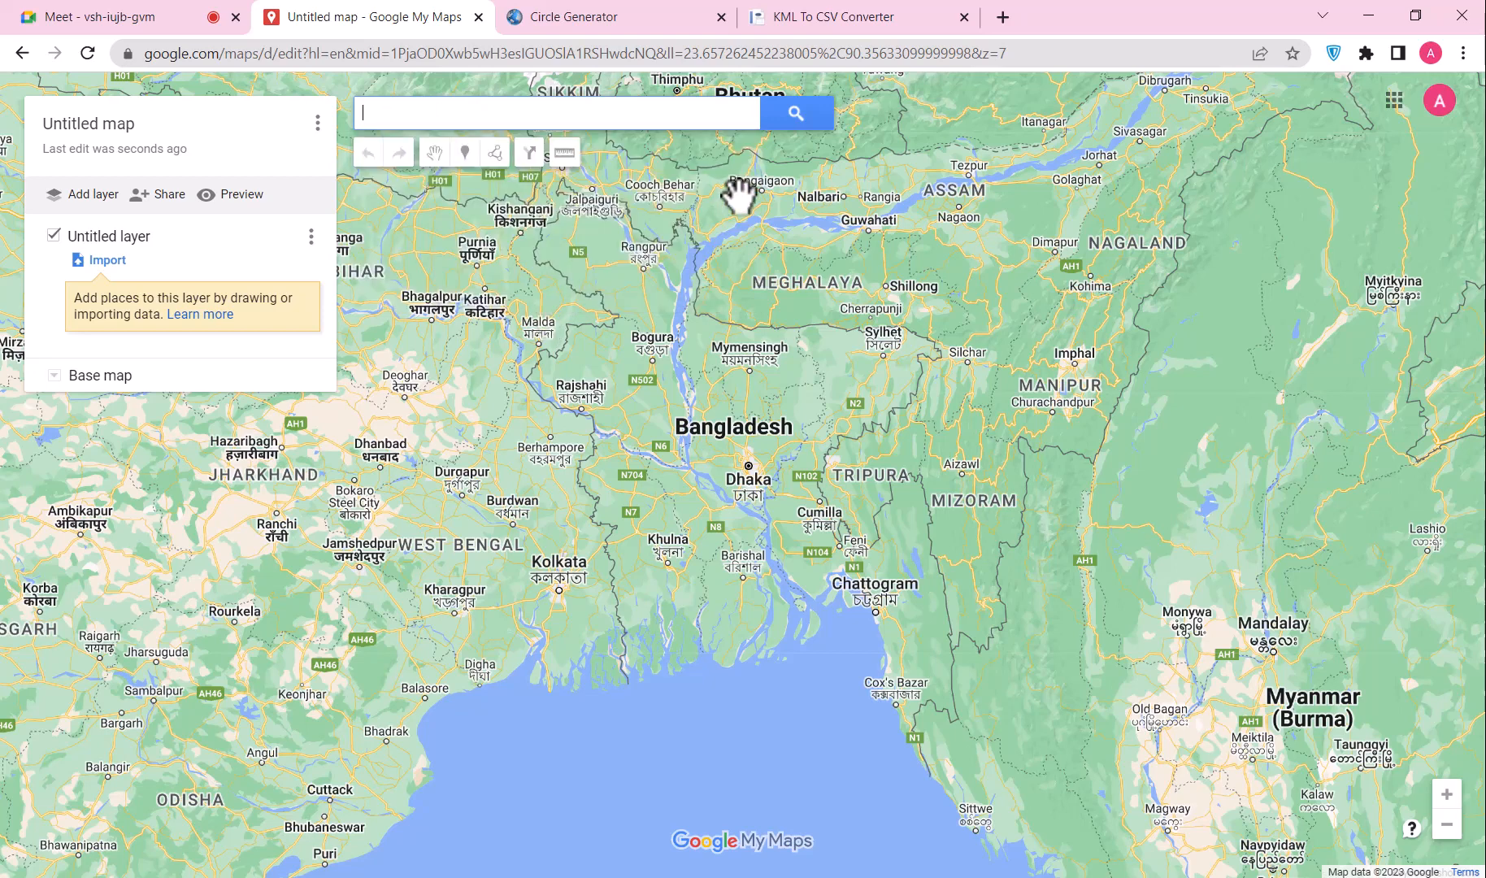
# Step: Copy just the town name Alfreton from the notes into the map place search
pyautogui.hotkey('alt', 'Tab')
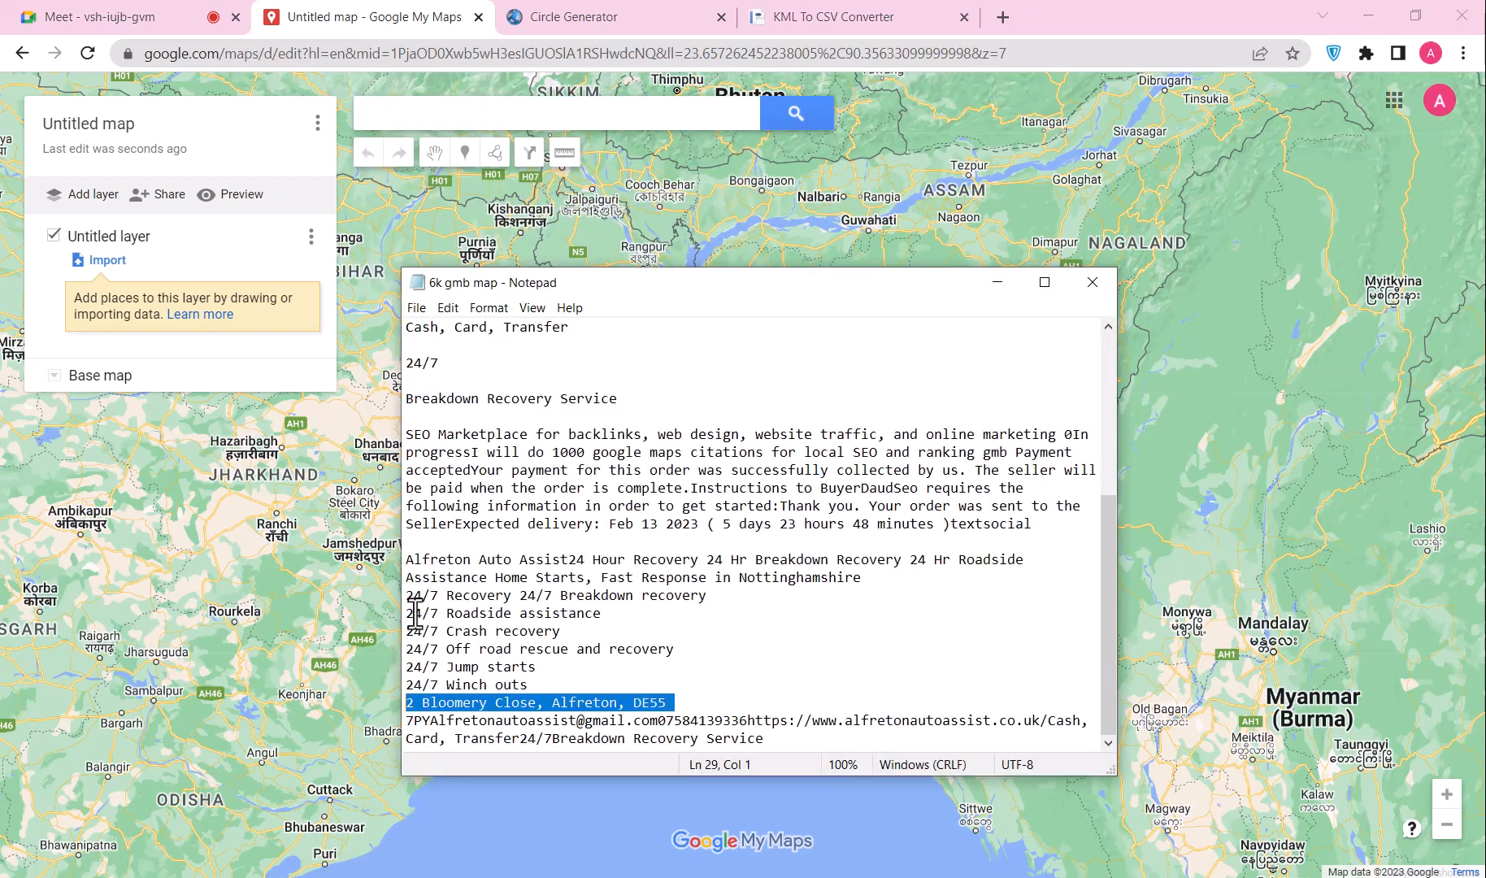
pyautogui.doubleClick(591, 706)
pyautogui.hotkey('ctrl', 'c')
pyautogui.click(583, 704)
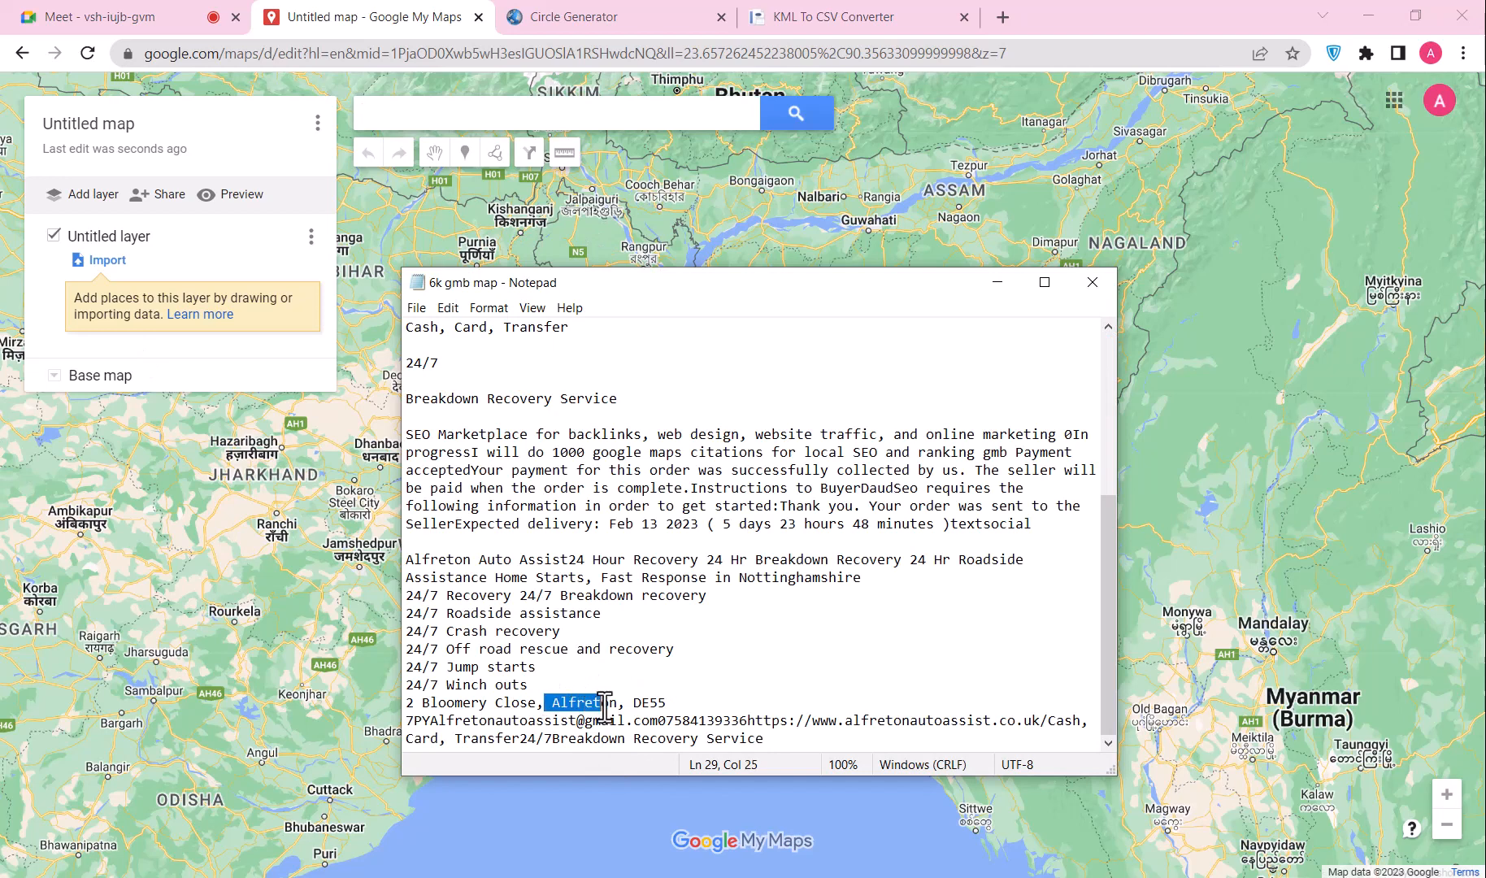
pyautogui.click(523, 111)
pyautogui.hotkey('ctrl', 'v')
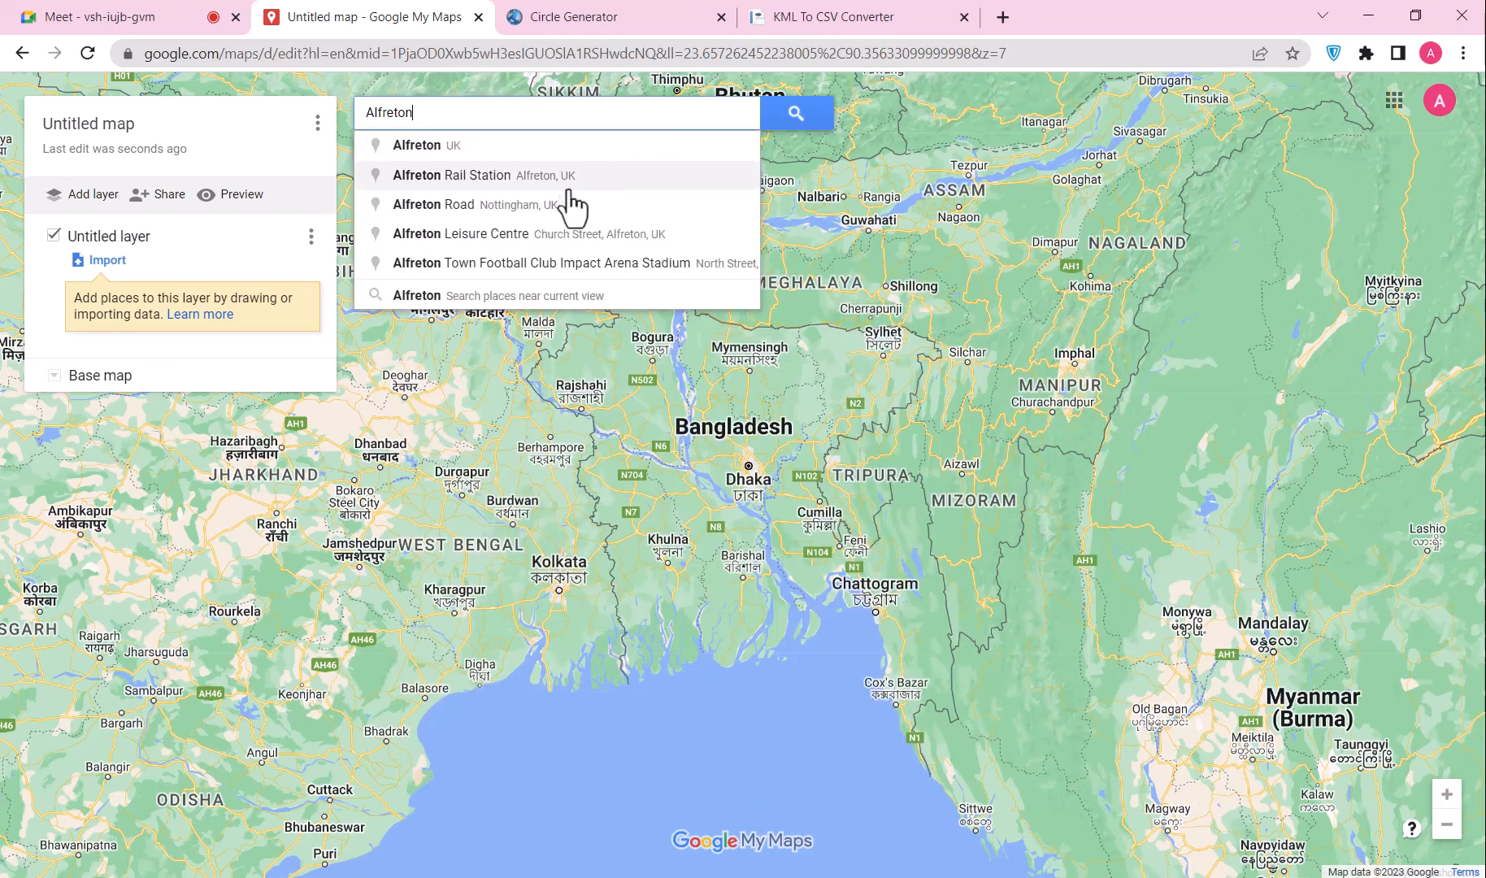
# Step: Add Alfreton, UK to the map and use its coordinates 53.09744, -1.38225 as Circle Generator's centre
pyautogui.click(801, 112)
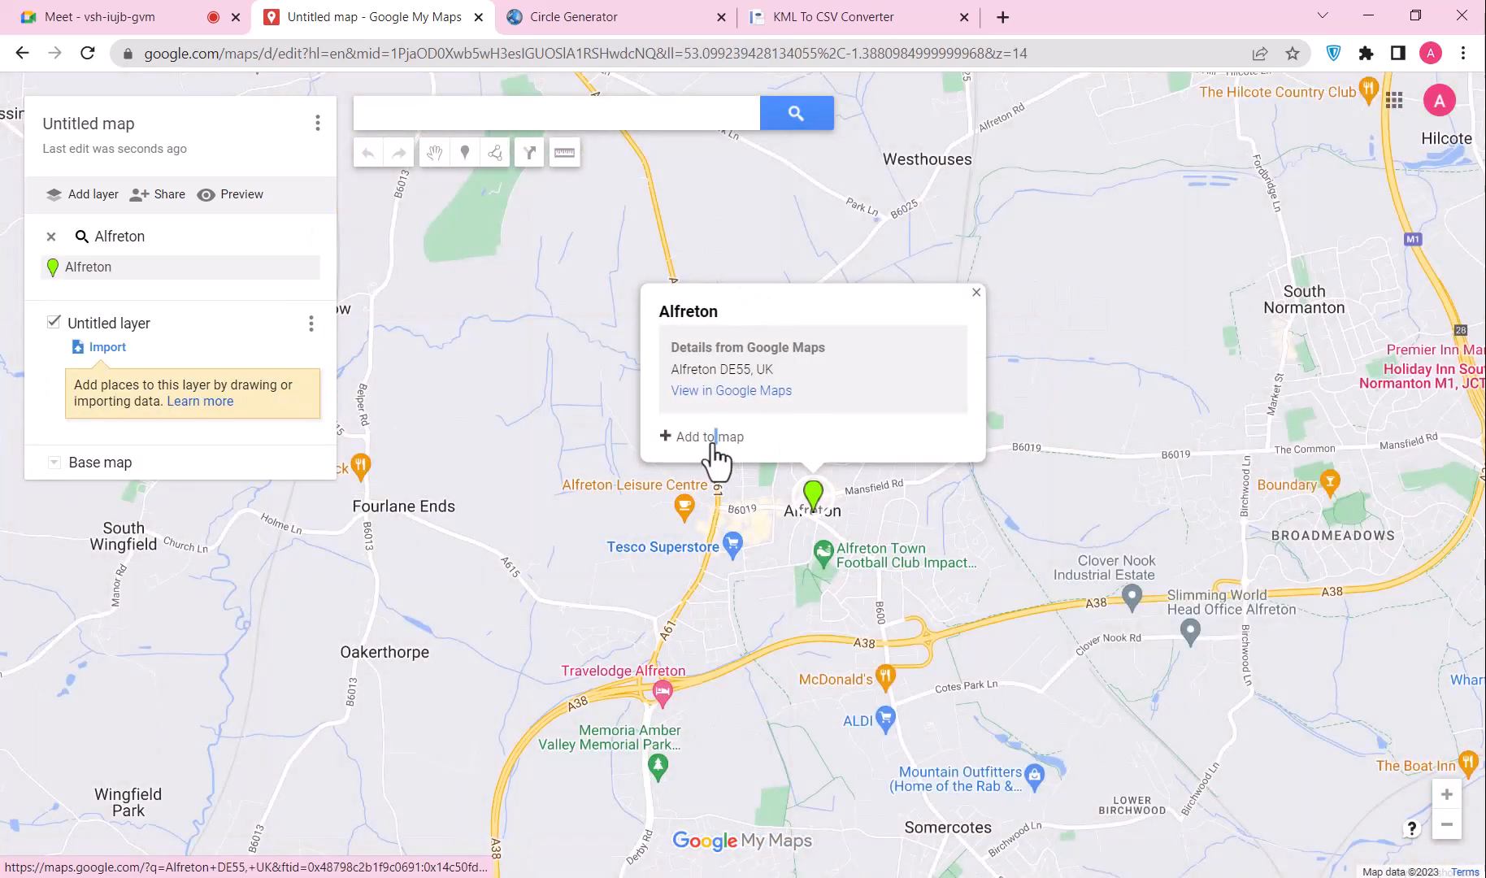
pyautogui.click(708, 437)
pyautogui.tripleClick(705, 453)
pyautogui.hotkey('ctrl', 'c')
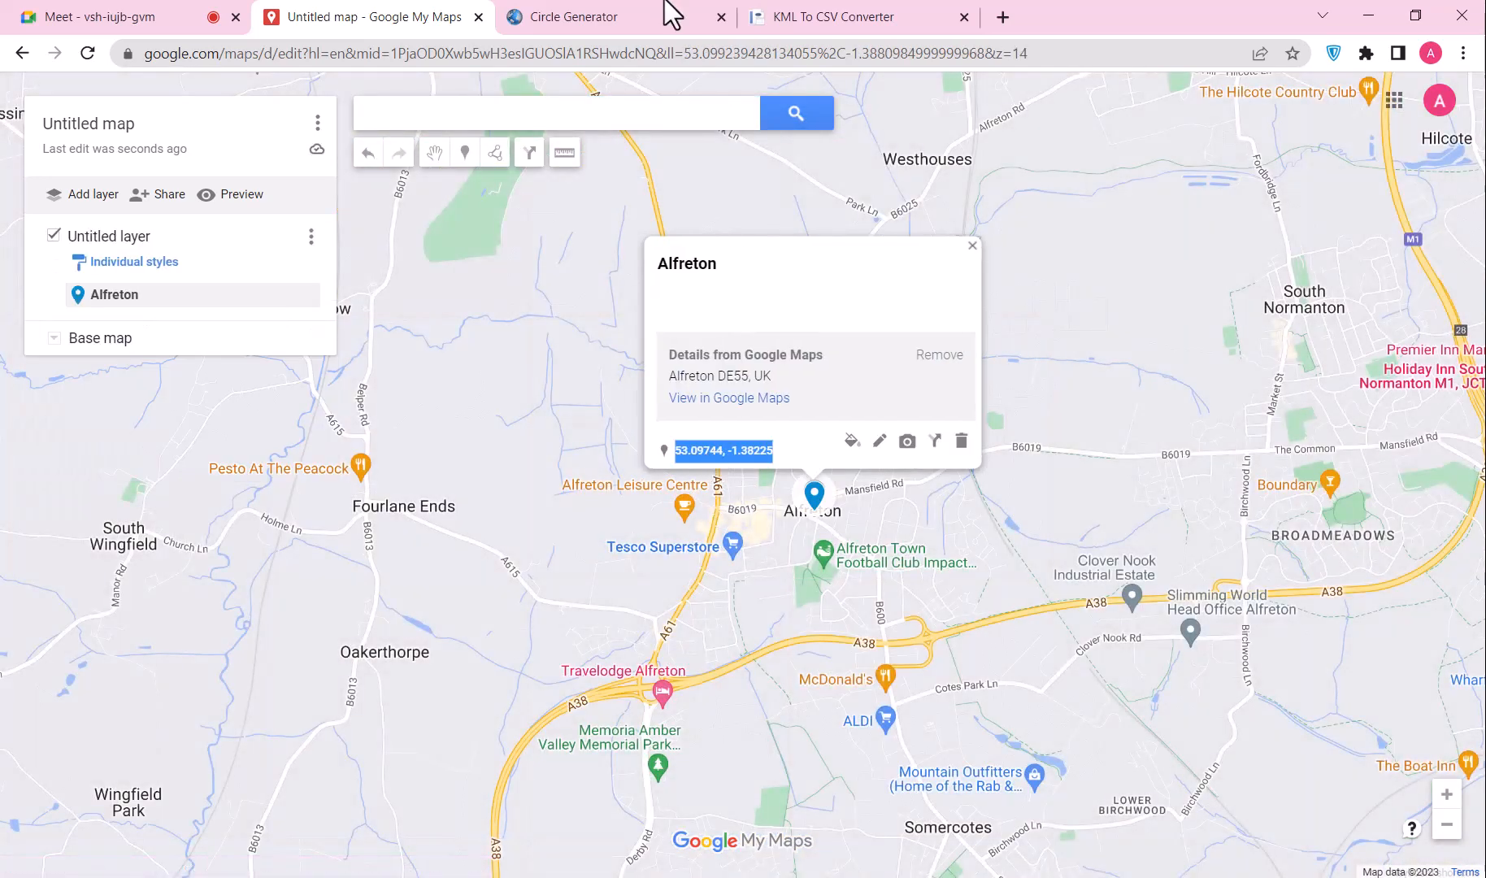
pyautogui.click(664, 15)
pyautogui.scroll(-4, 609, 453)
pyautogui.scroll(-3, 609, 453)
pyautogui.click(371, 251)
pyautogui.hotkey('ctrl', 'v')
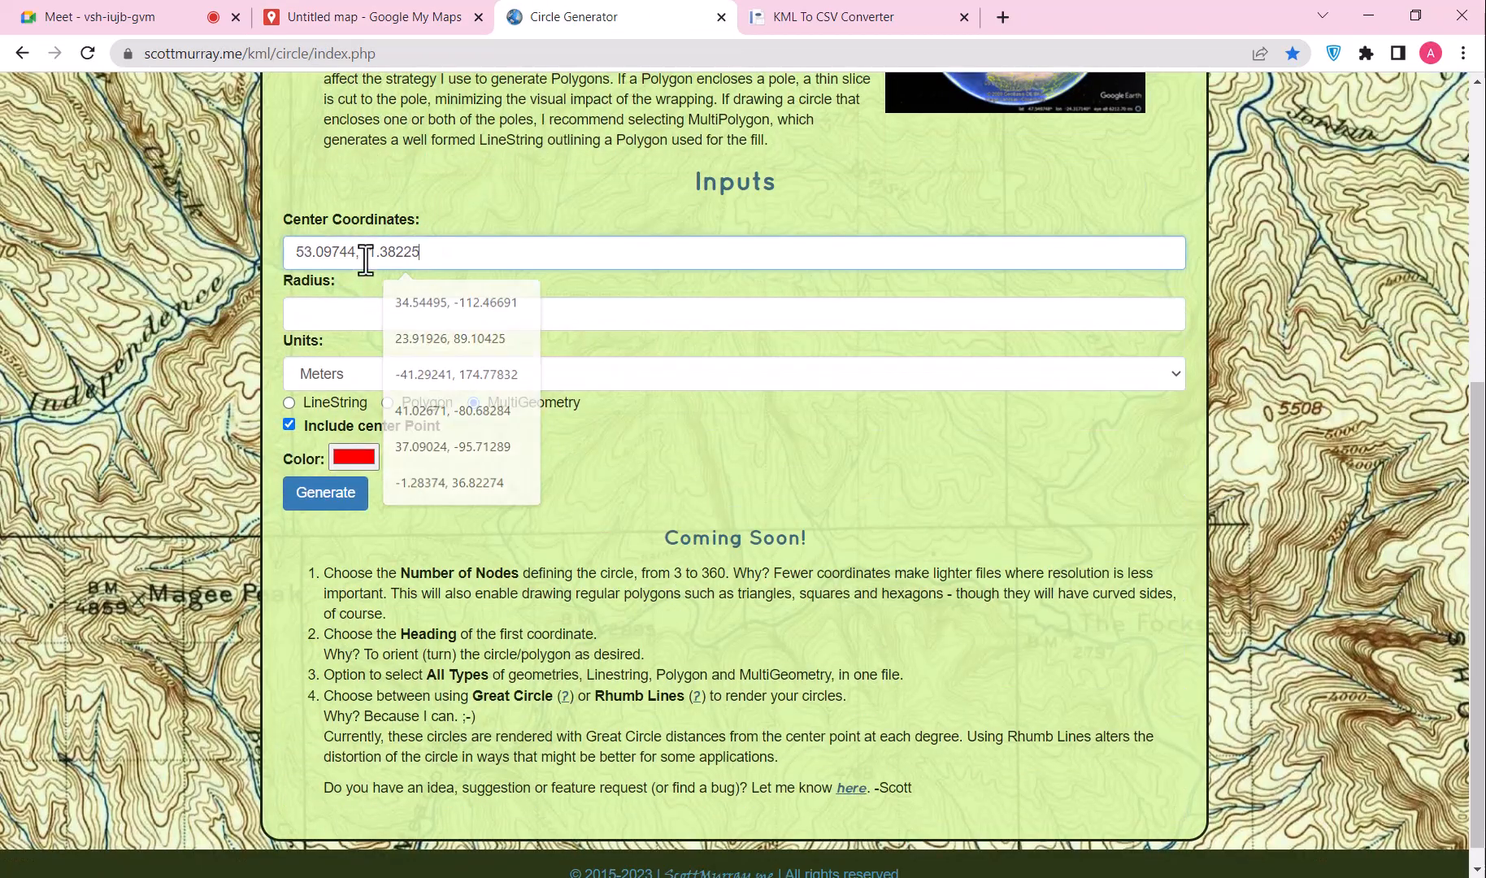
# Step: Set Circle Generator's distance units to Miles
pyautogui.click(341, 321)
pyautogui.click(323, 372)
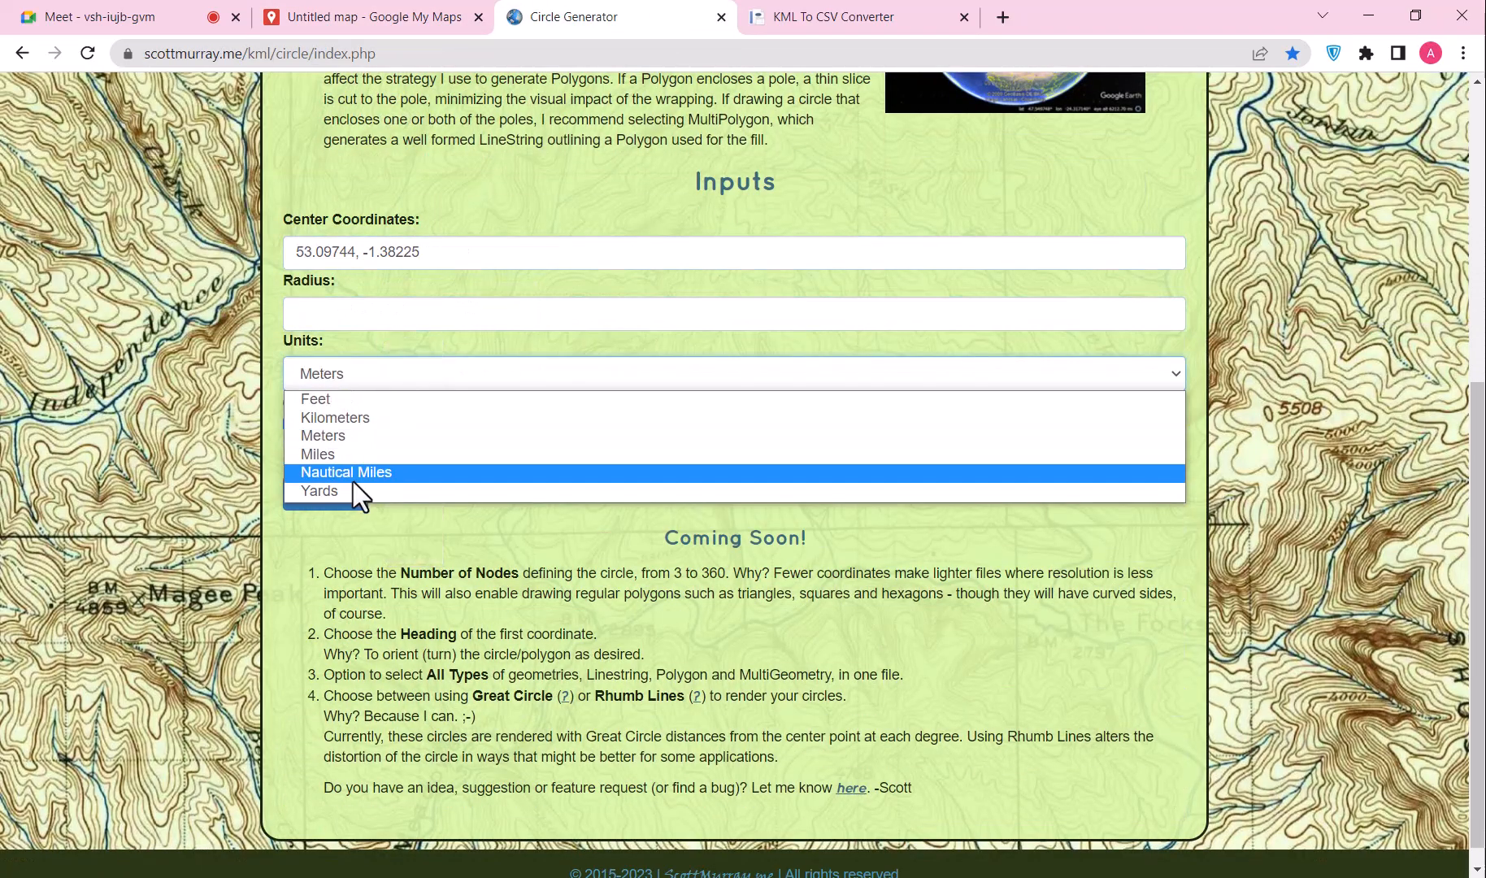
pyautogui.click(346, 451)
pyautogui.click(444, 2)
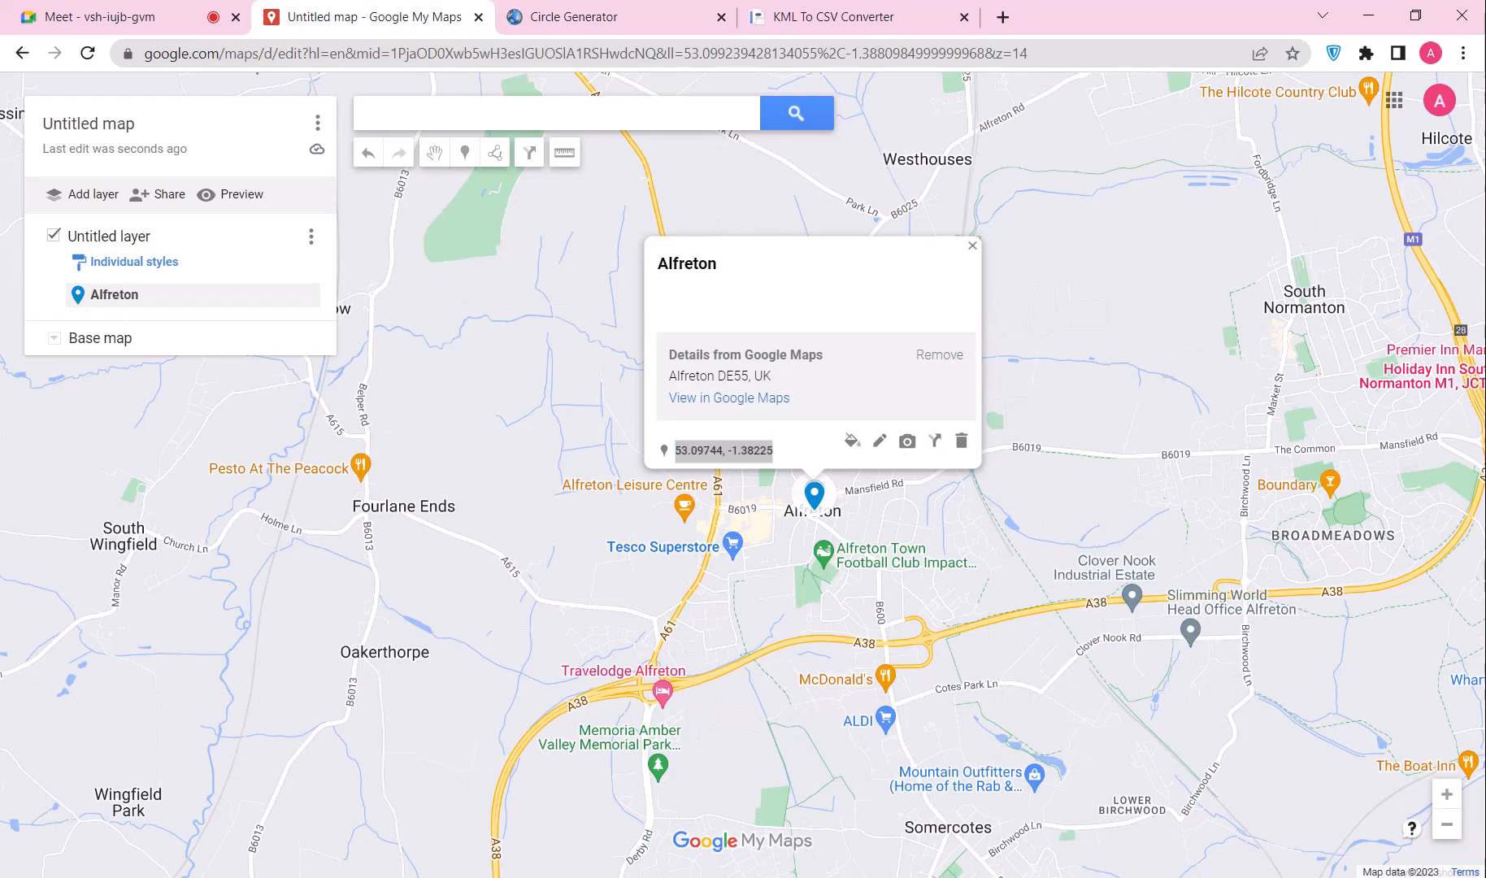
pyautogui.hotkey('alt', 'Tab')
pyautogui.scroll(4, 607, 540)
pyautogui.scroll(-4, 599, 543)
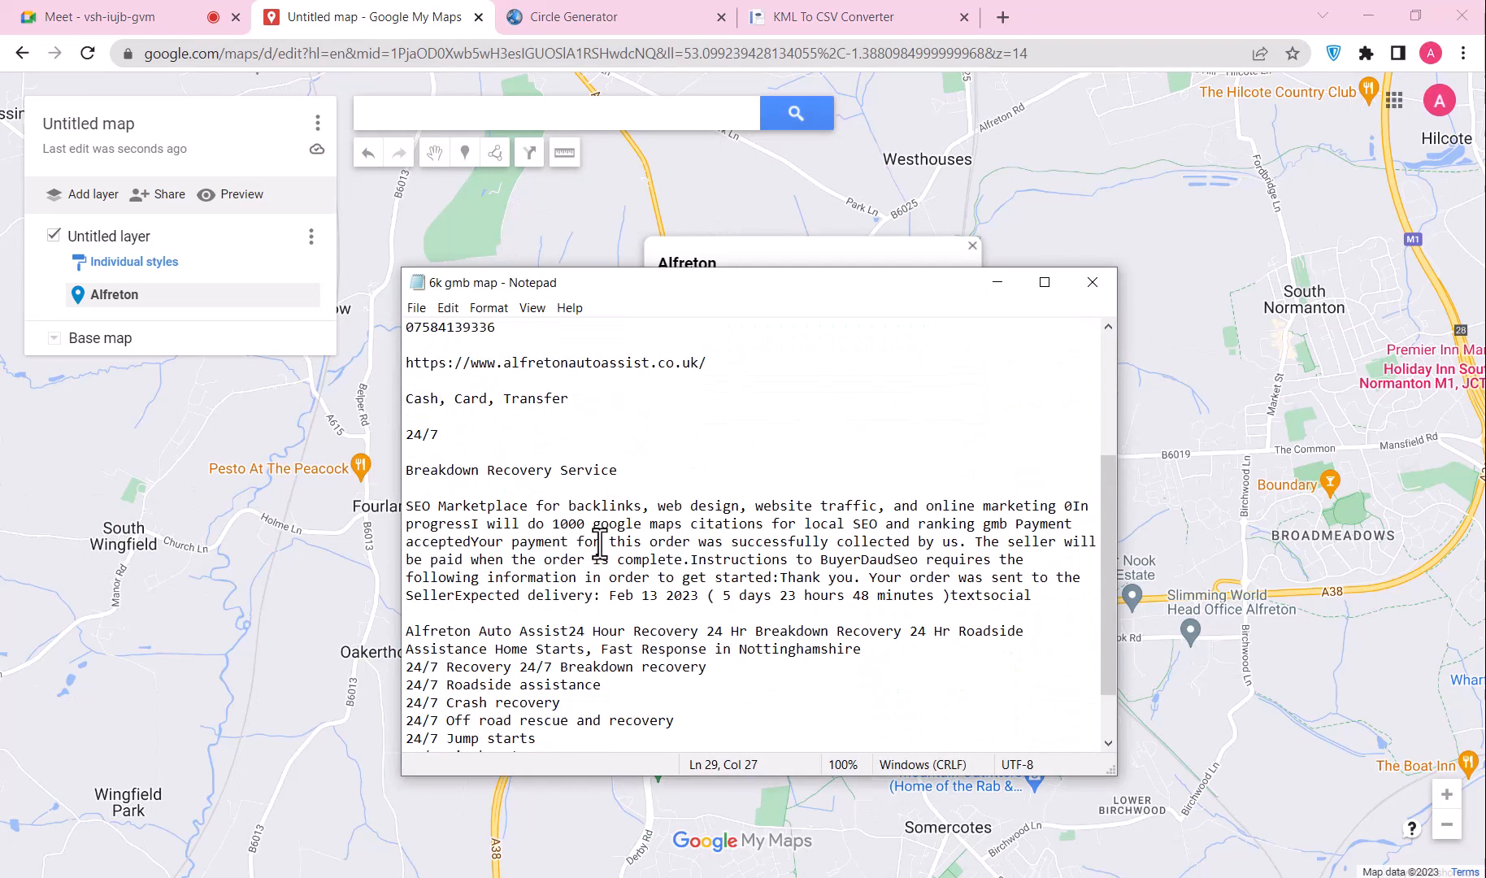
pyautogui.click(580, 7)
# Step: Generate a 5-mile radius circle KML and download it
pyautogui.click(332, 307)
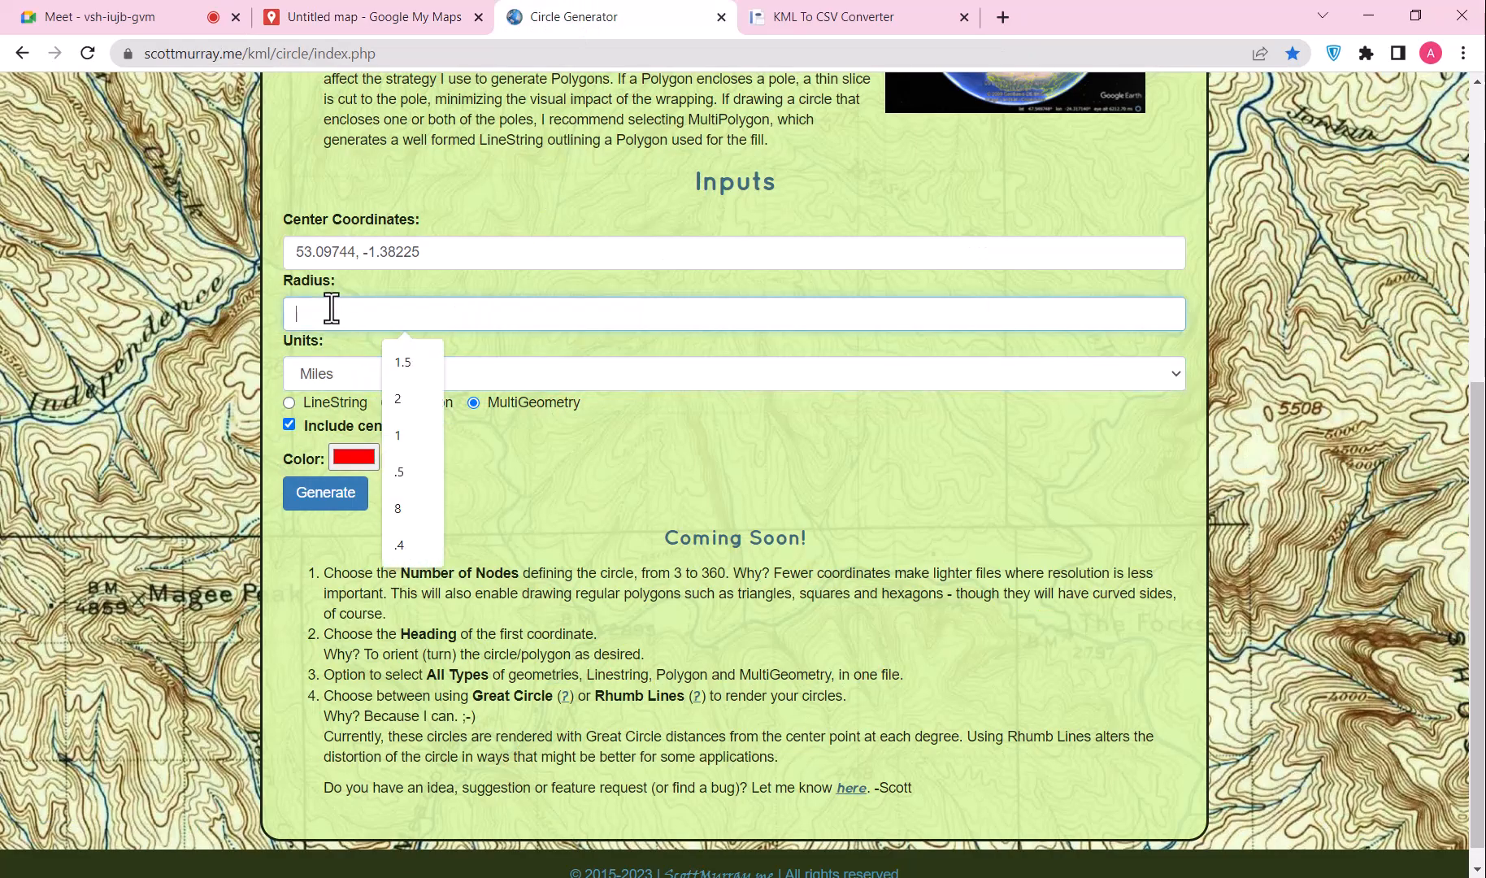
pyautogui.click(318, 492)
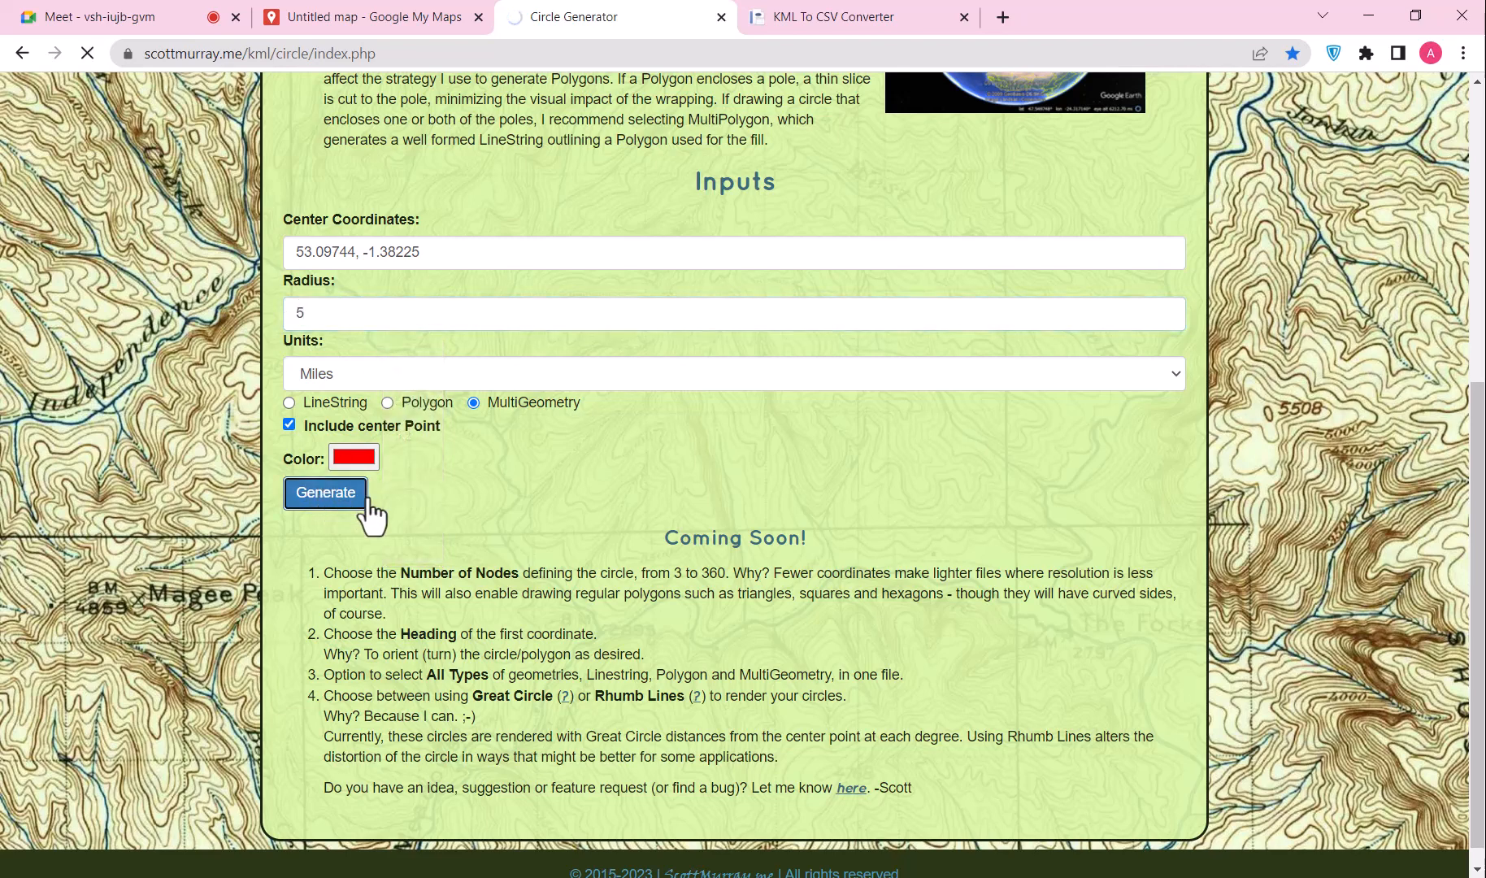
pyautogui.scroll(-10, 541, 537)
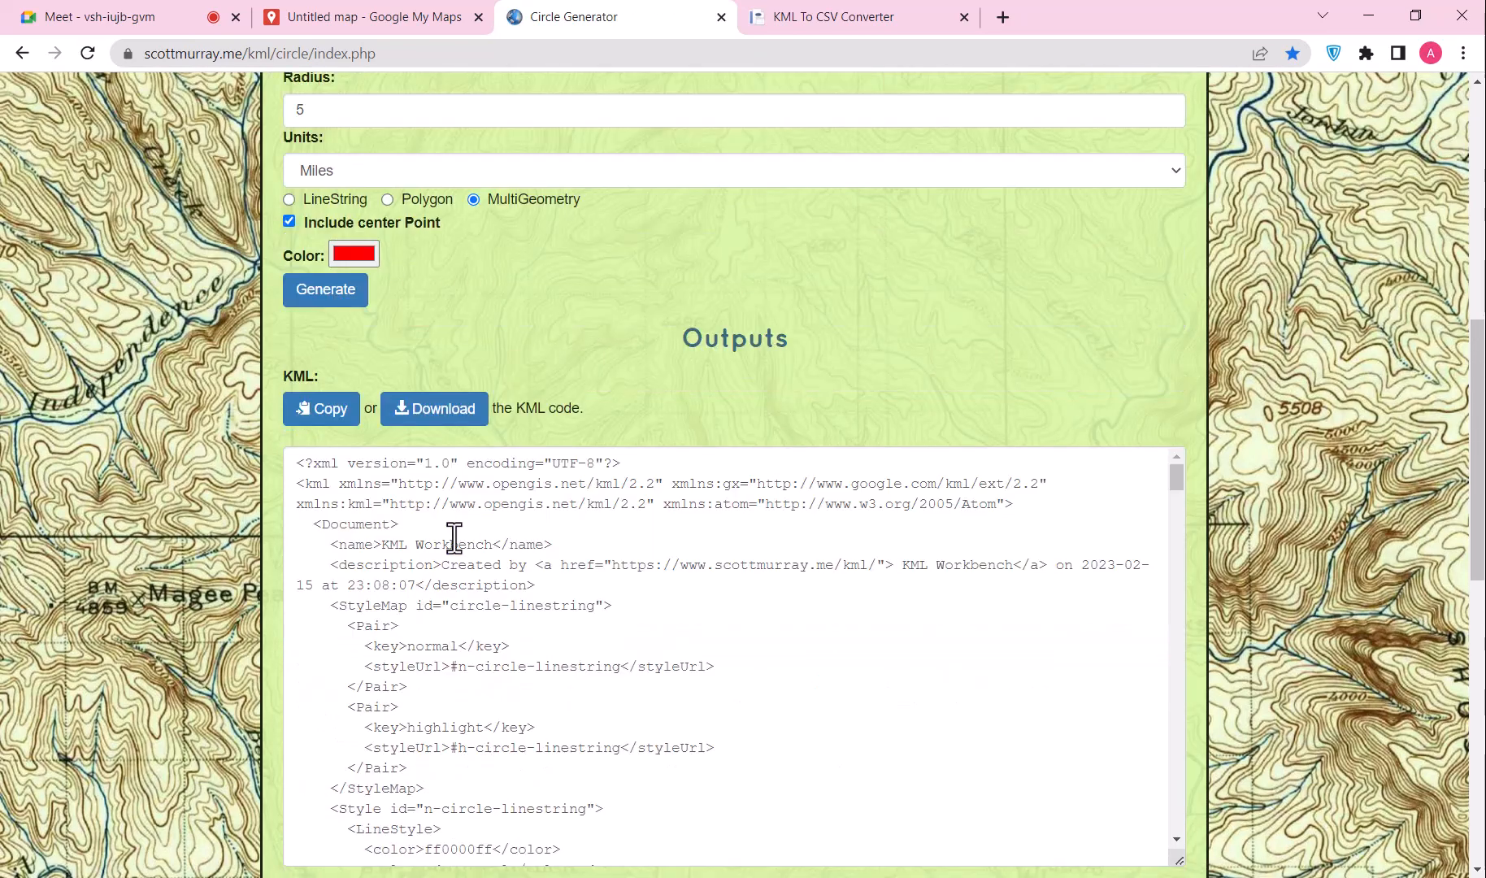
pyautogui.click(452, 413)
pyautogui.click(418, 16)
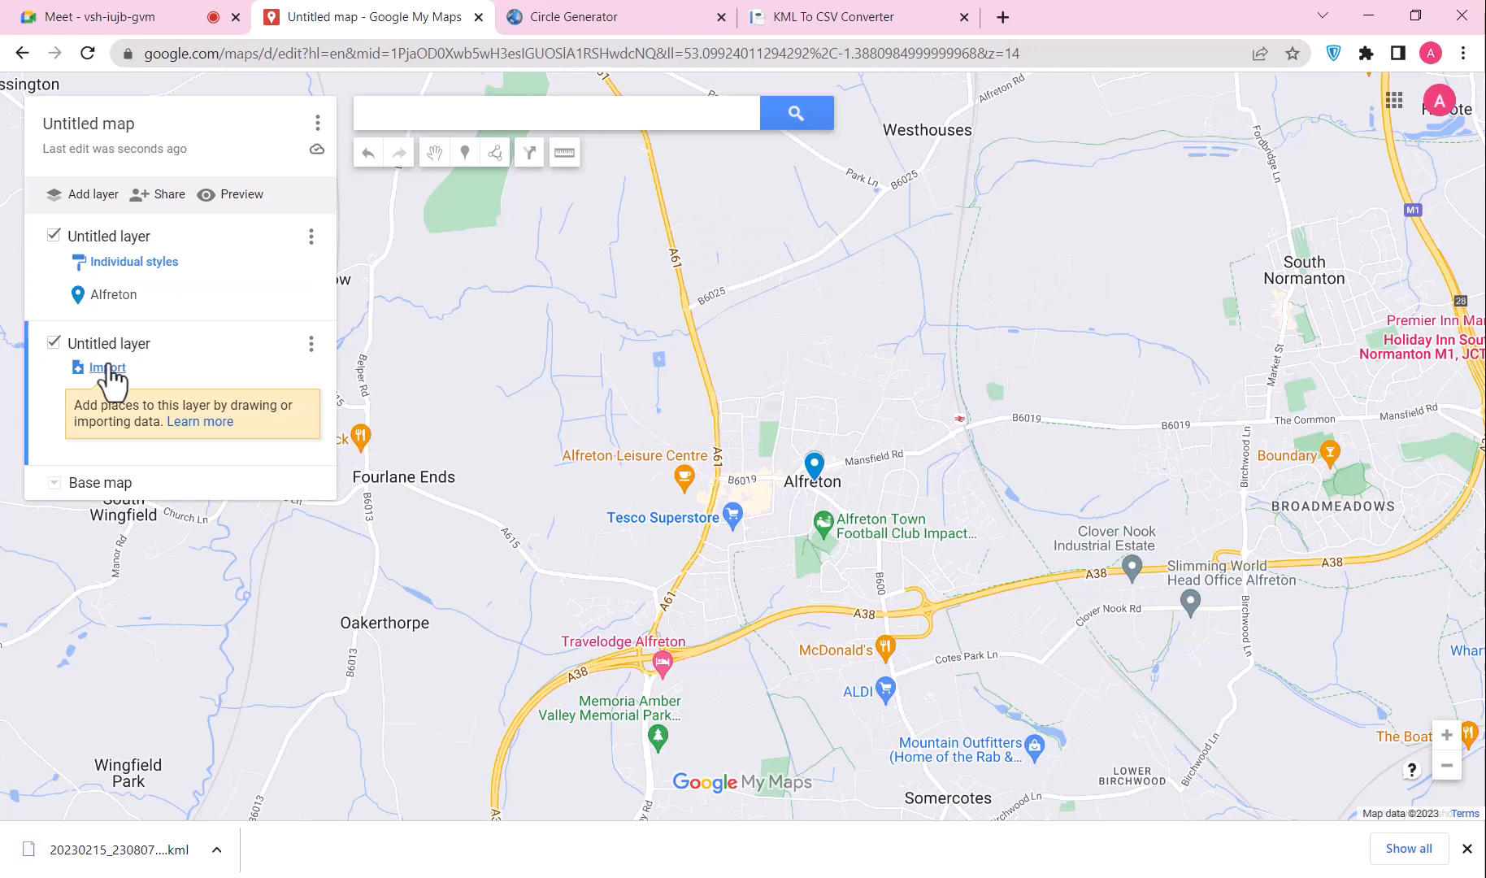
# Step: Import the downloaded circle .kml file into the new map layer
pyautogui.click(107, 369)
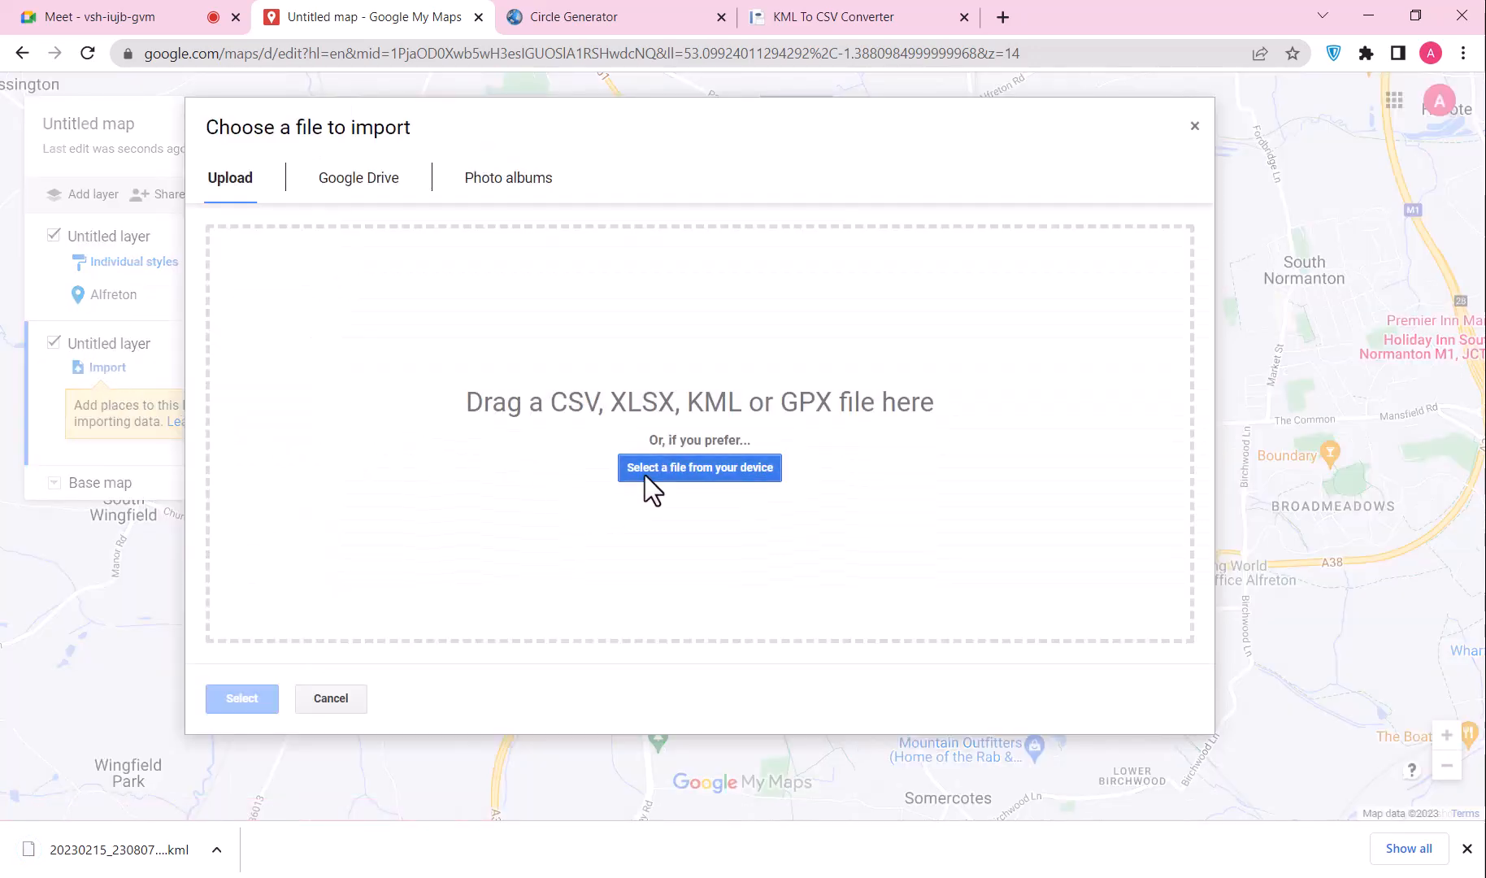
pyautogui.click(645, 475)
pyautogui.click(224, 241)
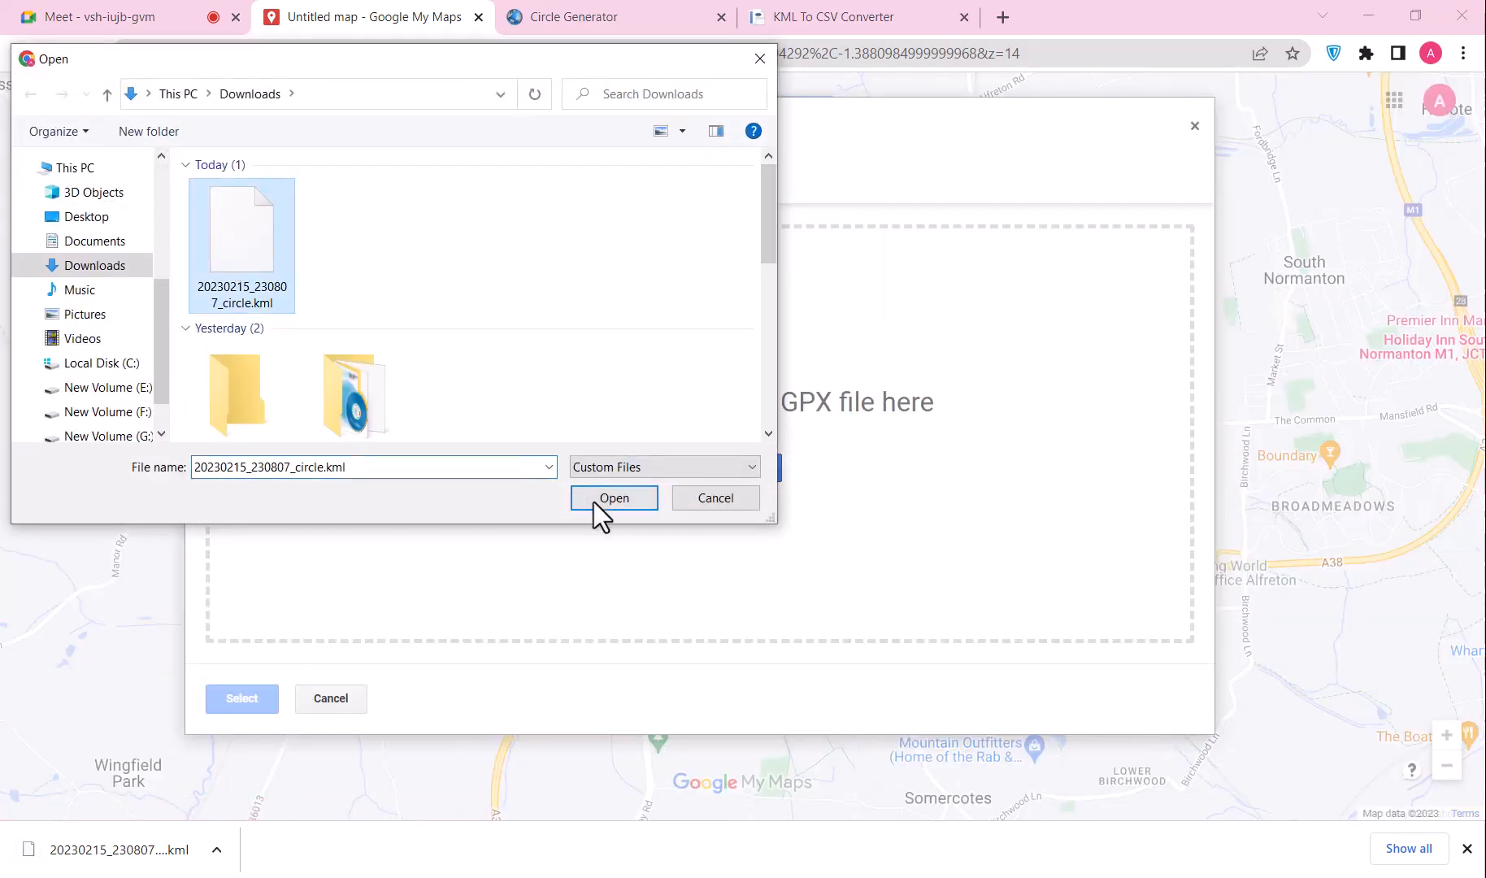
pyautogui.click(593, 501)
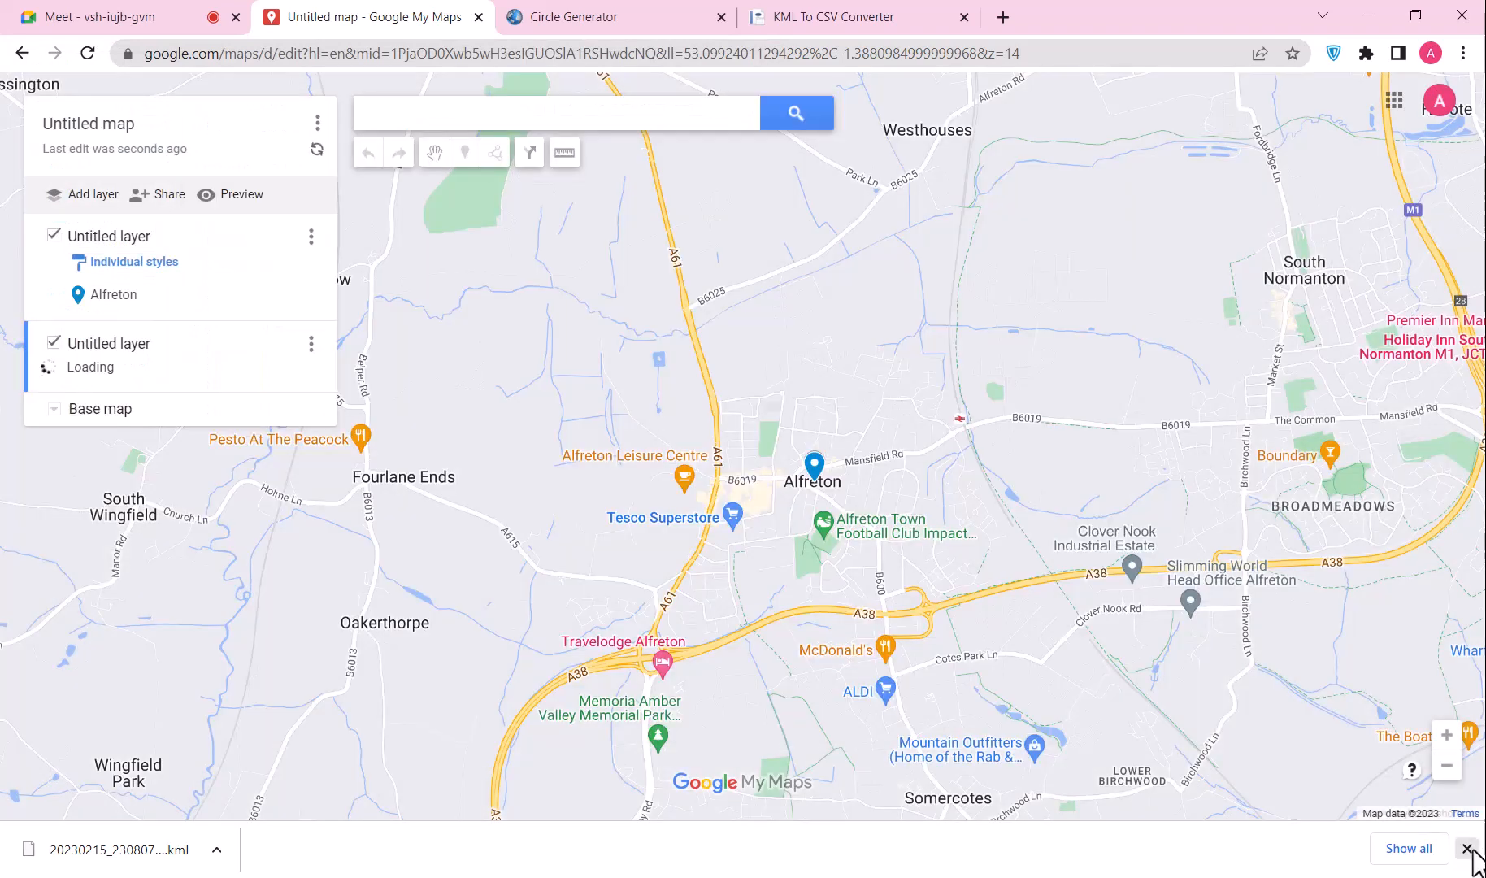
pyautogui.click(1467, 848)
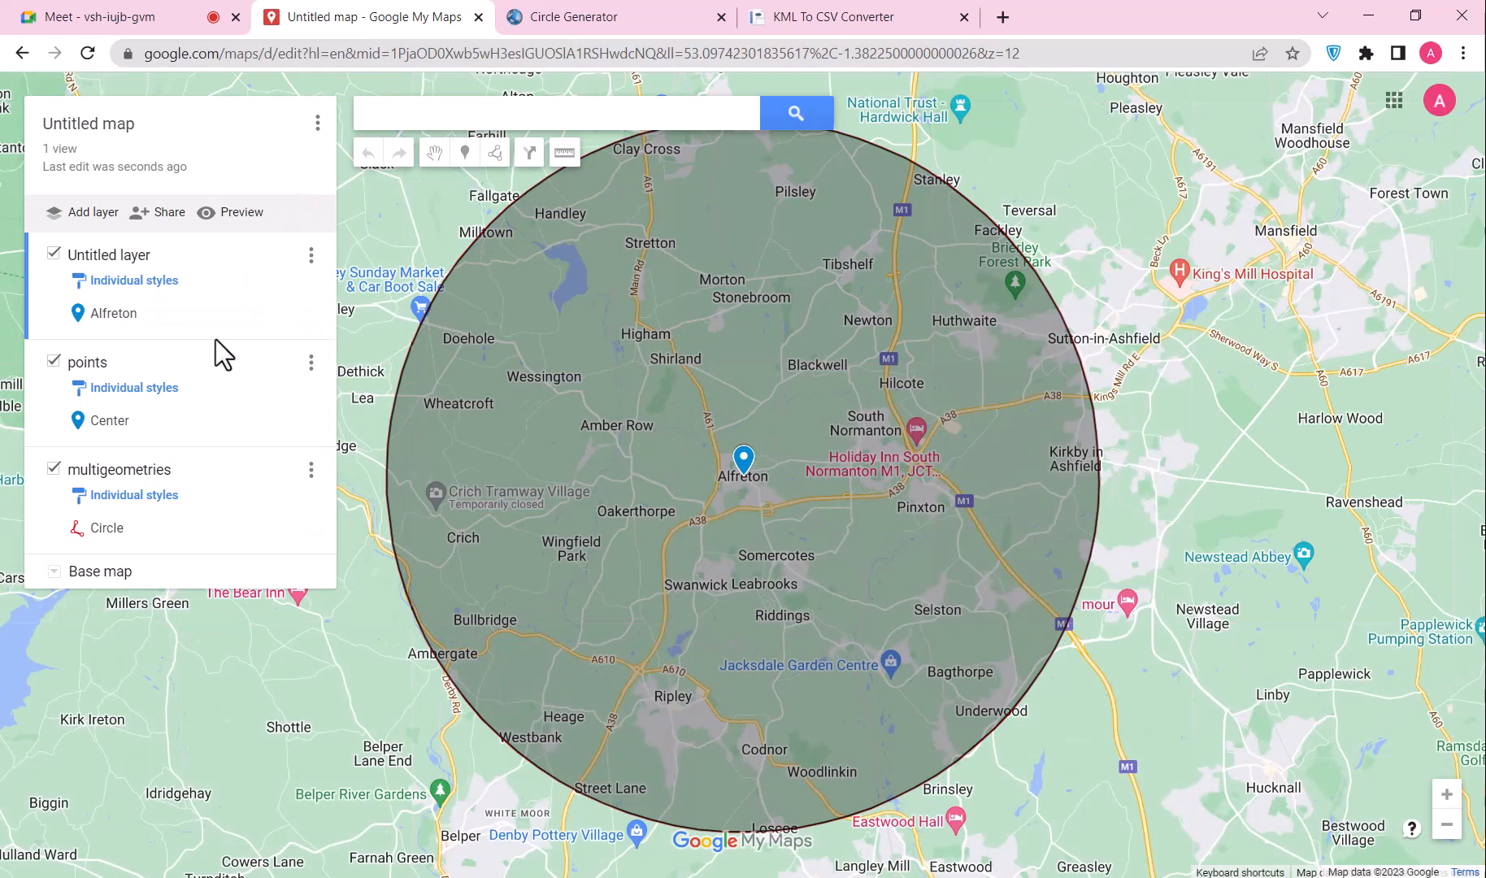
# Step: Drop two markers inside the circle and copy the business description from the notes
pyautogui.click(465, 152)
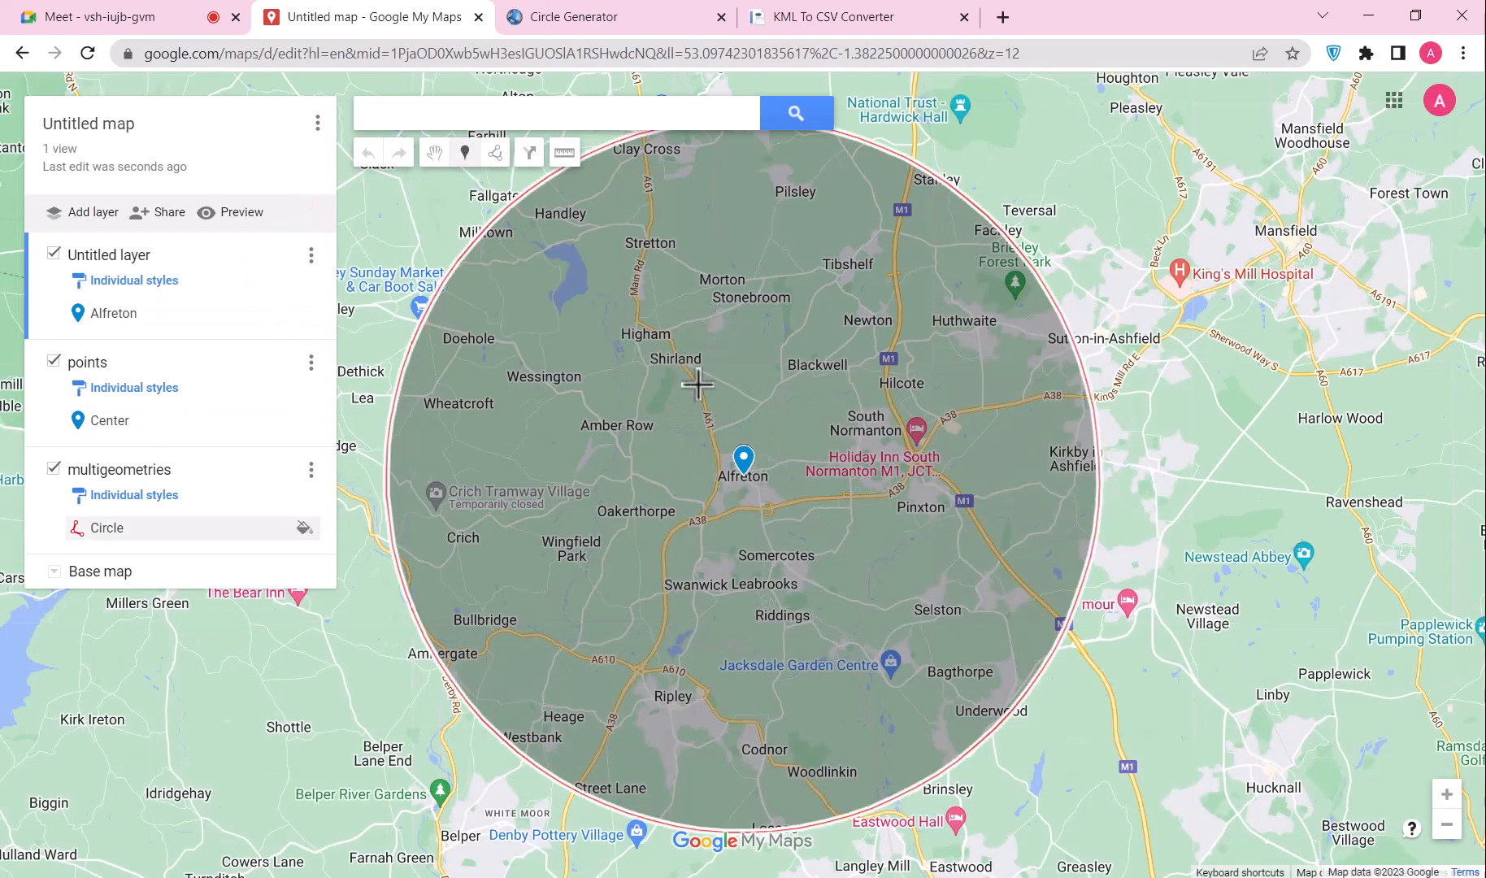
pyautogui.click(718, 313)
pyautogui.click(675, 441)
pyautogui.hotkey('alt', 'Tab')
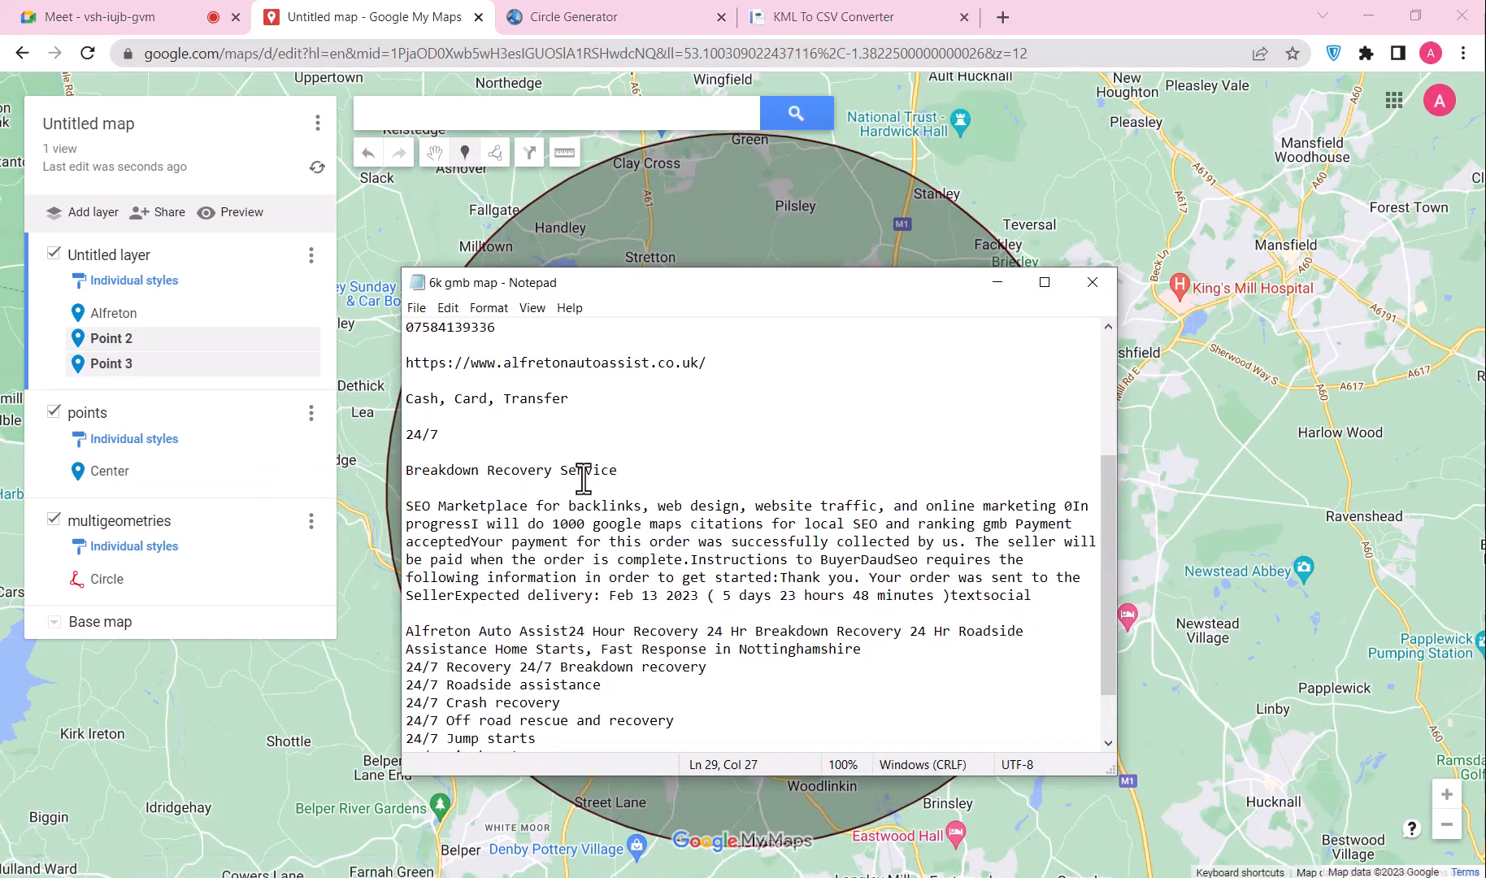
pyautogui.hotkey('ctrl', 'a')
pyautogui.click(366, 17)
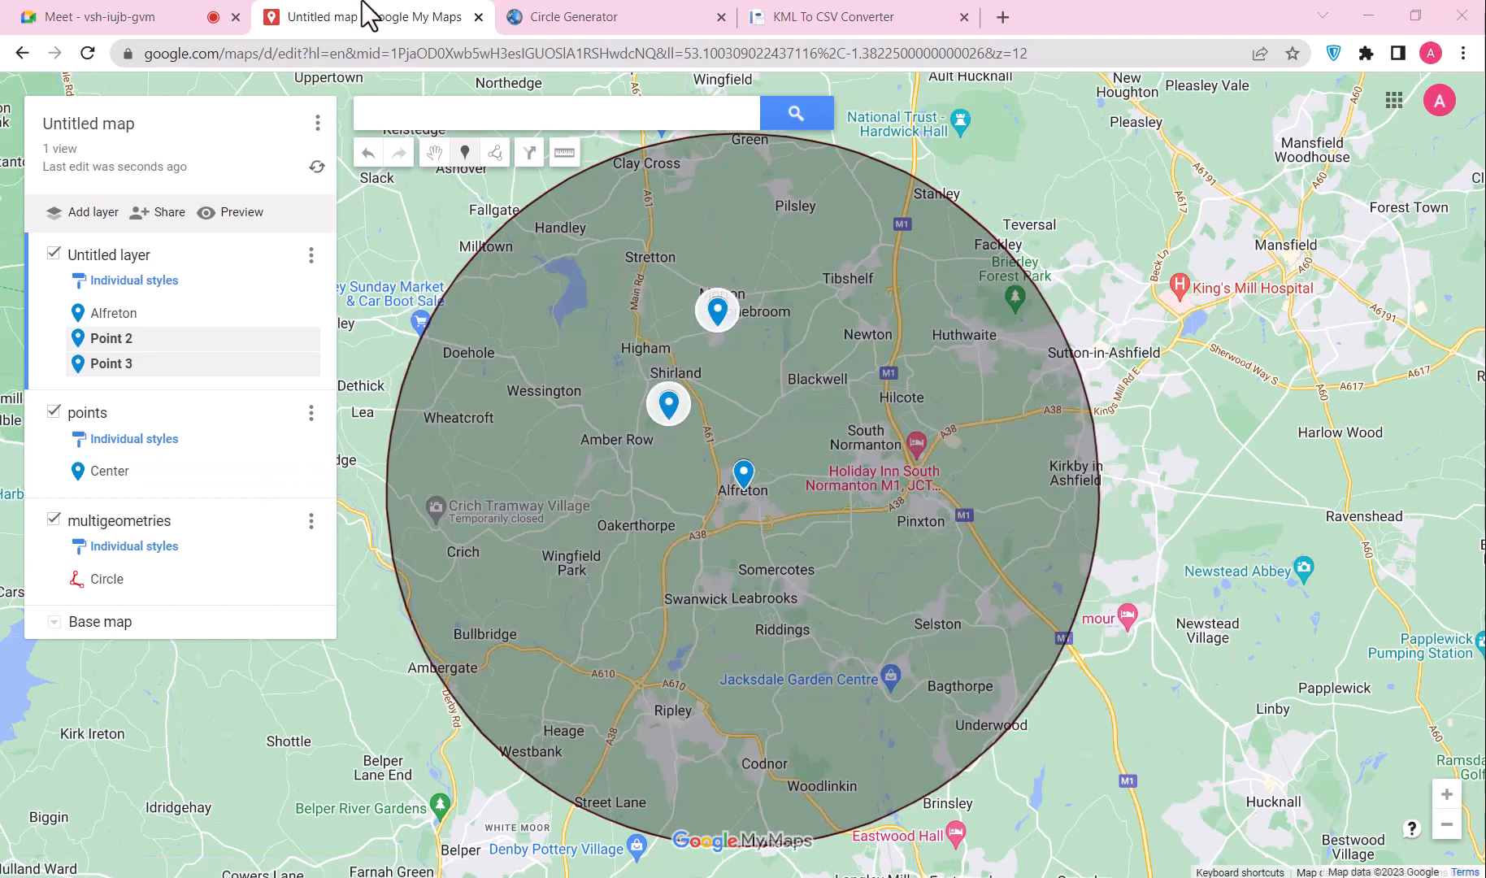
# Step: Paste the business description into Point 3 and Point 2 and save both
pyautogui.click(181, 364)
pyautogui.click(737, 349)
pyautogui.click(590, 301)
pyautogui.hotkey('ctrl', 'v')
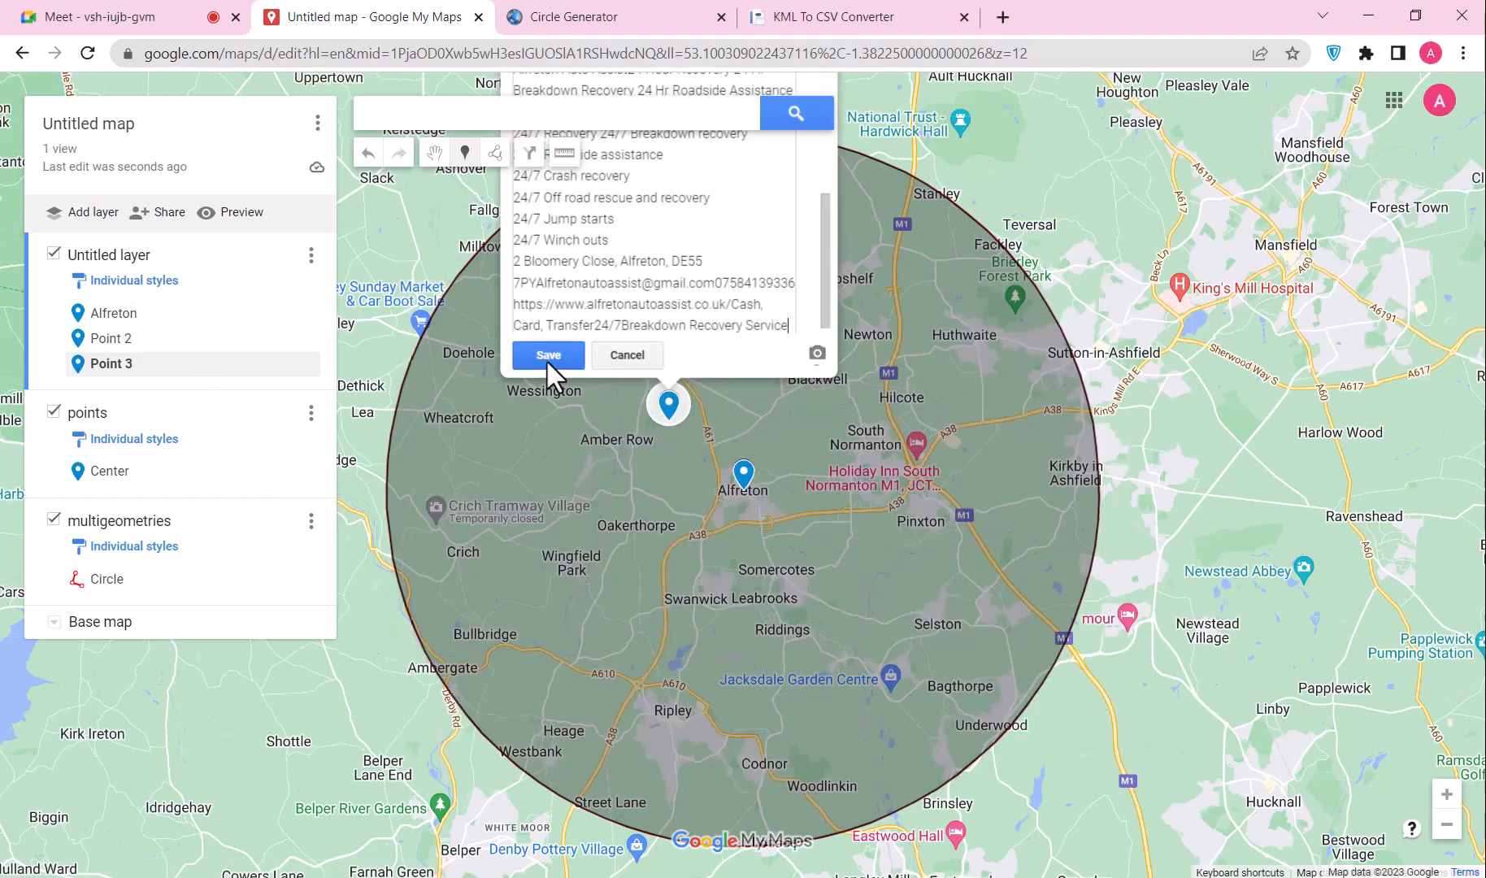
pyautogui.click(547, 355)
pyautogui.click(112, 338)
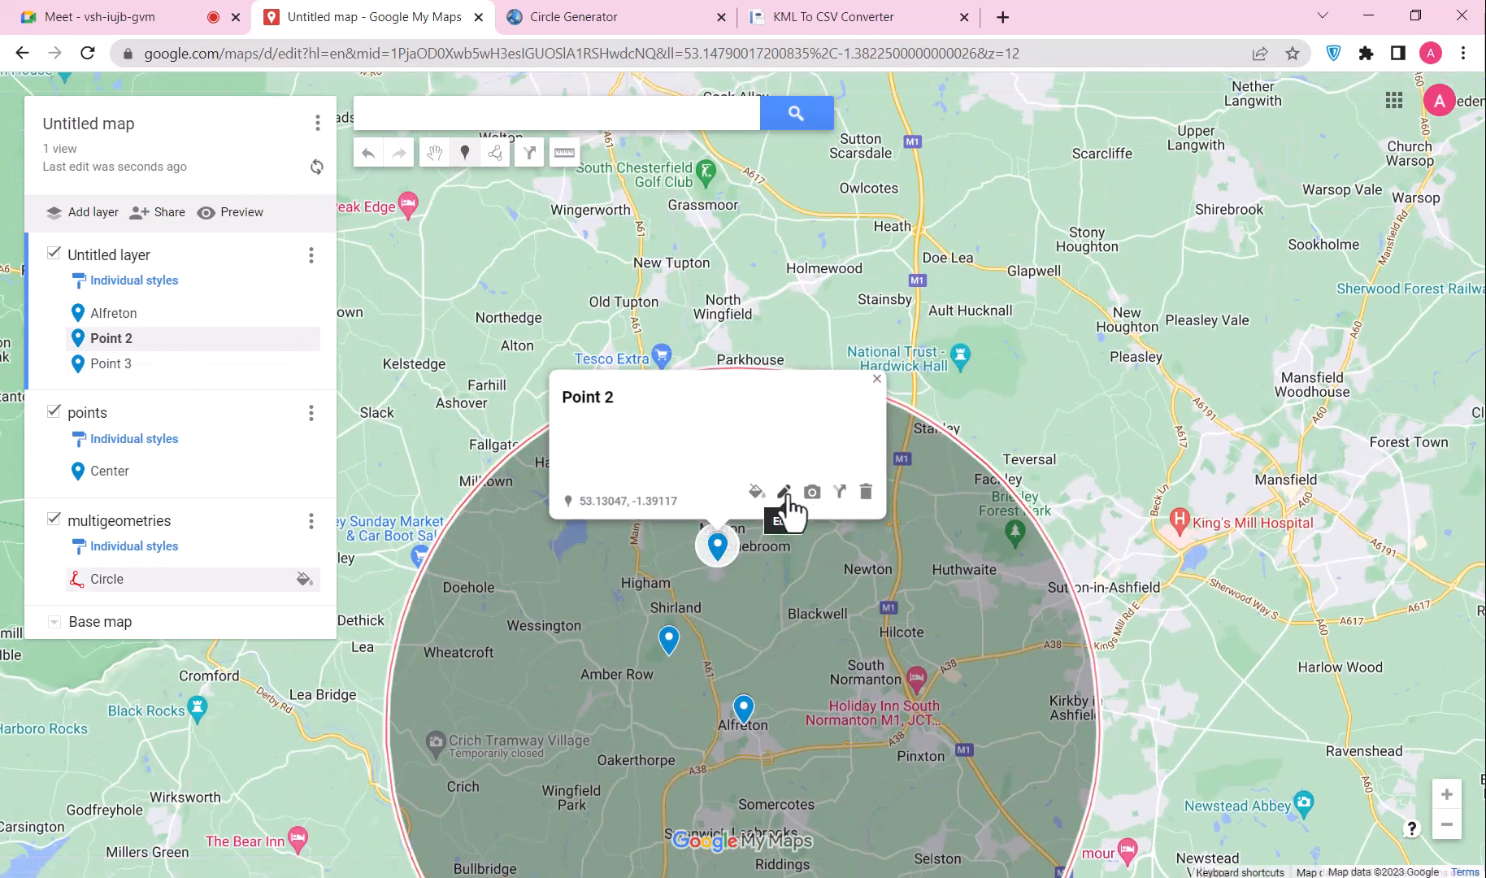
pyautogui.click(784, 491)
pyautogui.hotkey('ctrl', 'v')
pyautogui.click(585, 493)
# Step: Hide the Untitled layer and bring the whole circle back into view
pyautogui.click(163, 317)
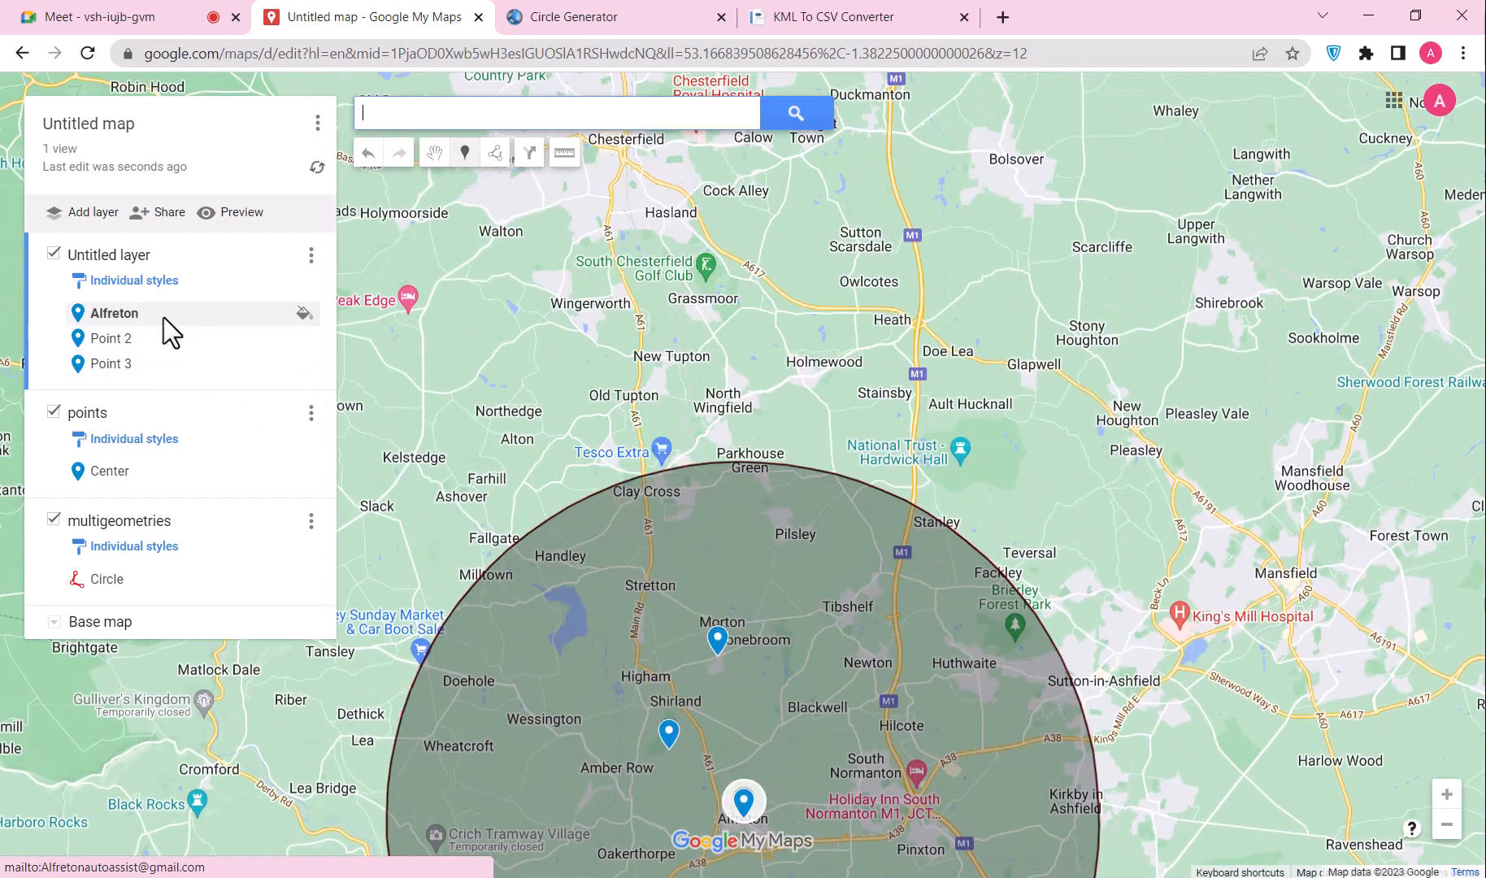
pyautogui.click(52, 252)
pyautogui.moveTo(961, 425); pyautogui.dragTo(958, 195)
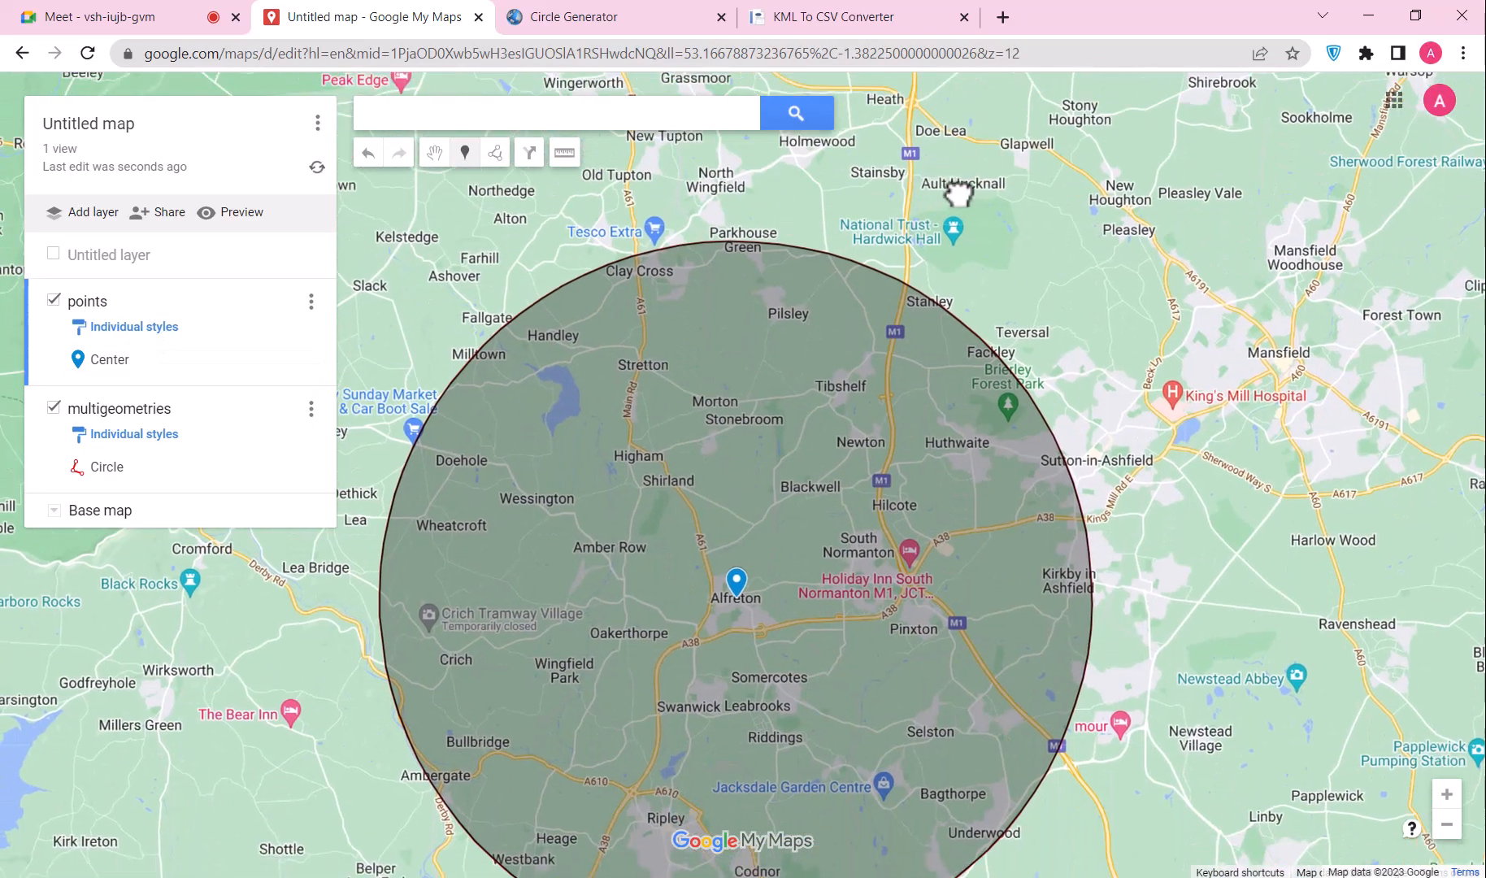
# Step: Hide the Untitled layer and add new markers at Shirland and Amber Row
pyautogui.click(53, 253)
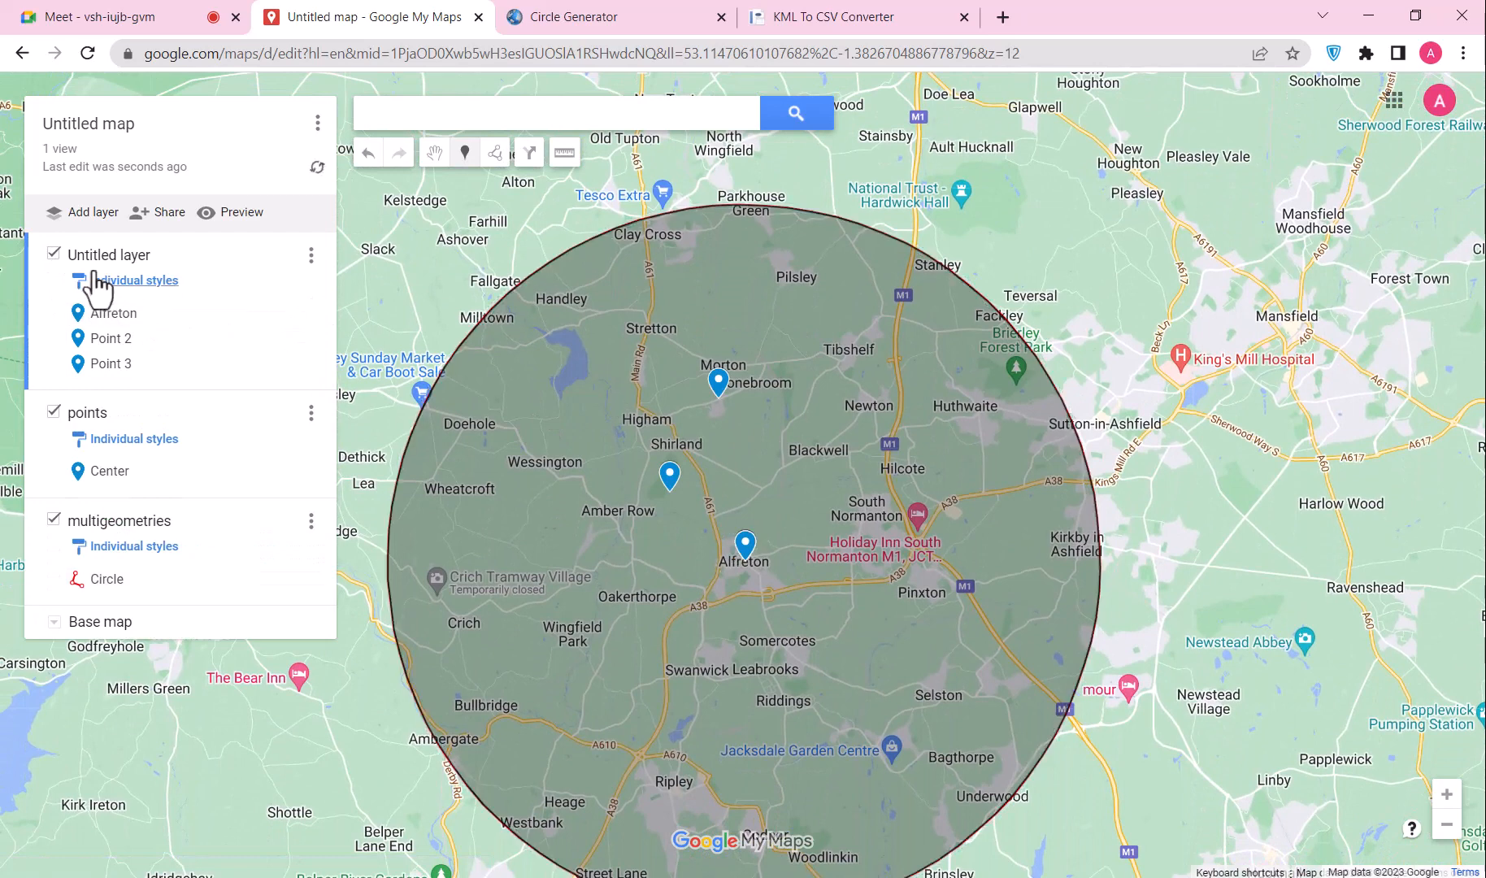
pyautogui.click(53, 253)
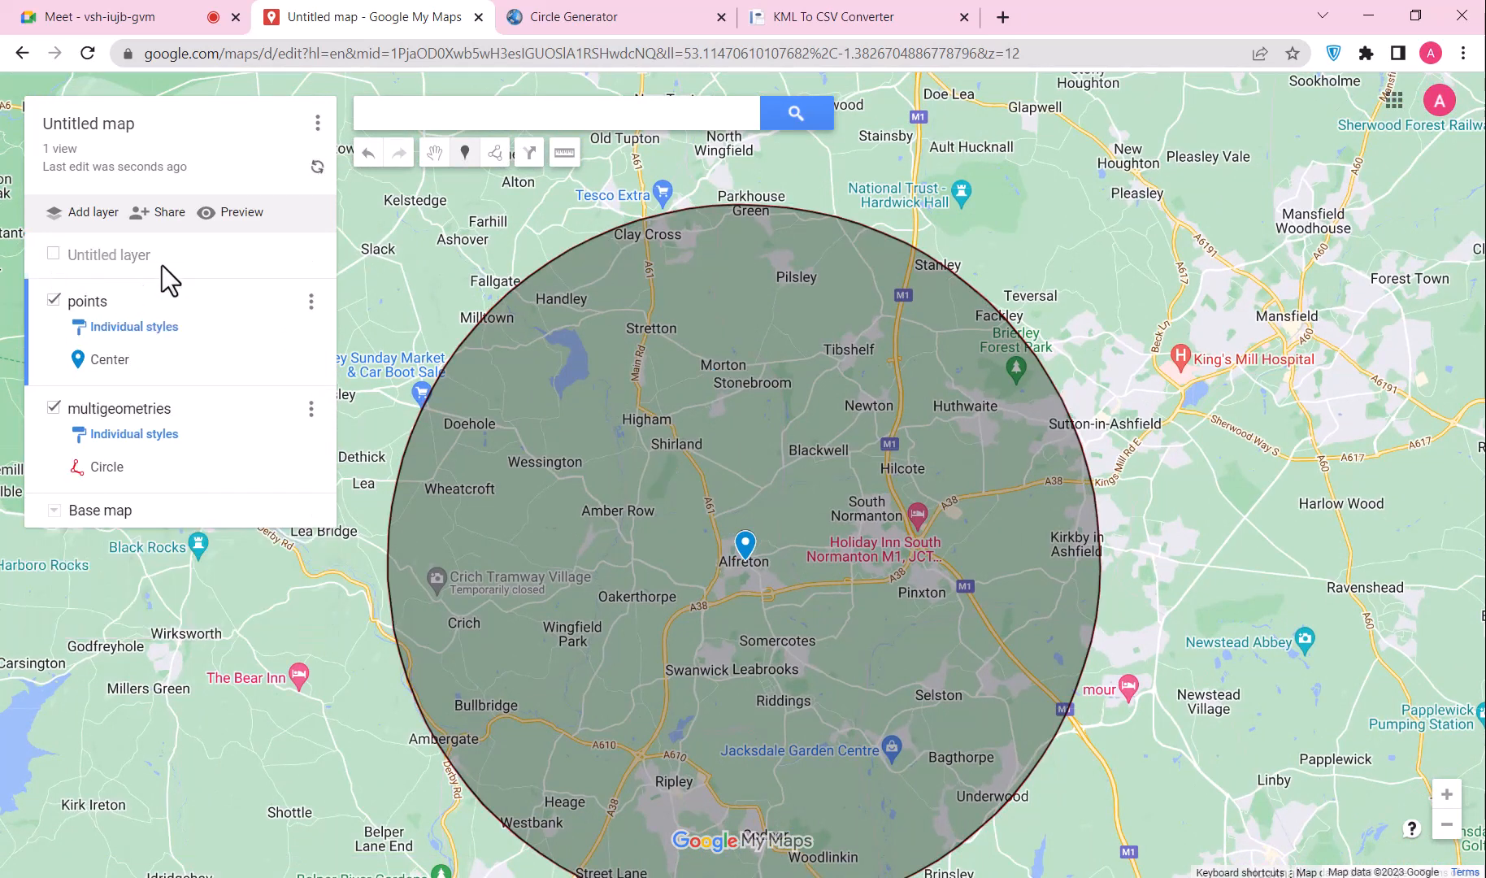
pyautogui.click(465, 152)
pyautogui.click(674, 430)
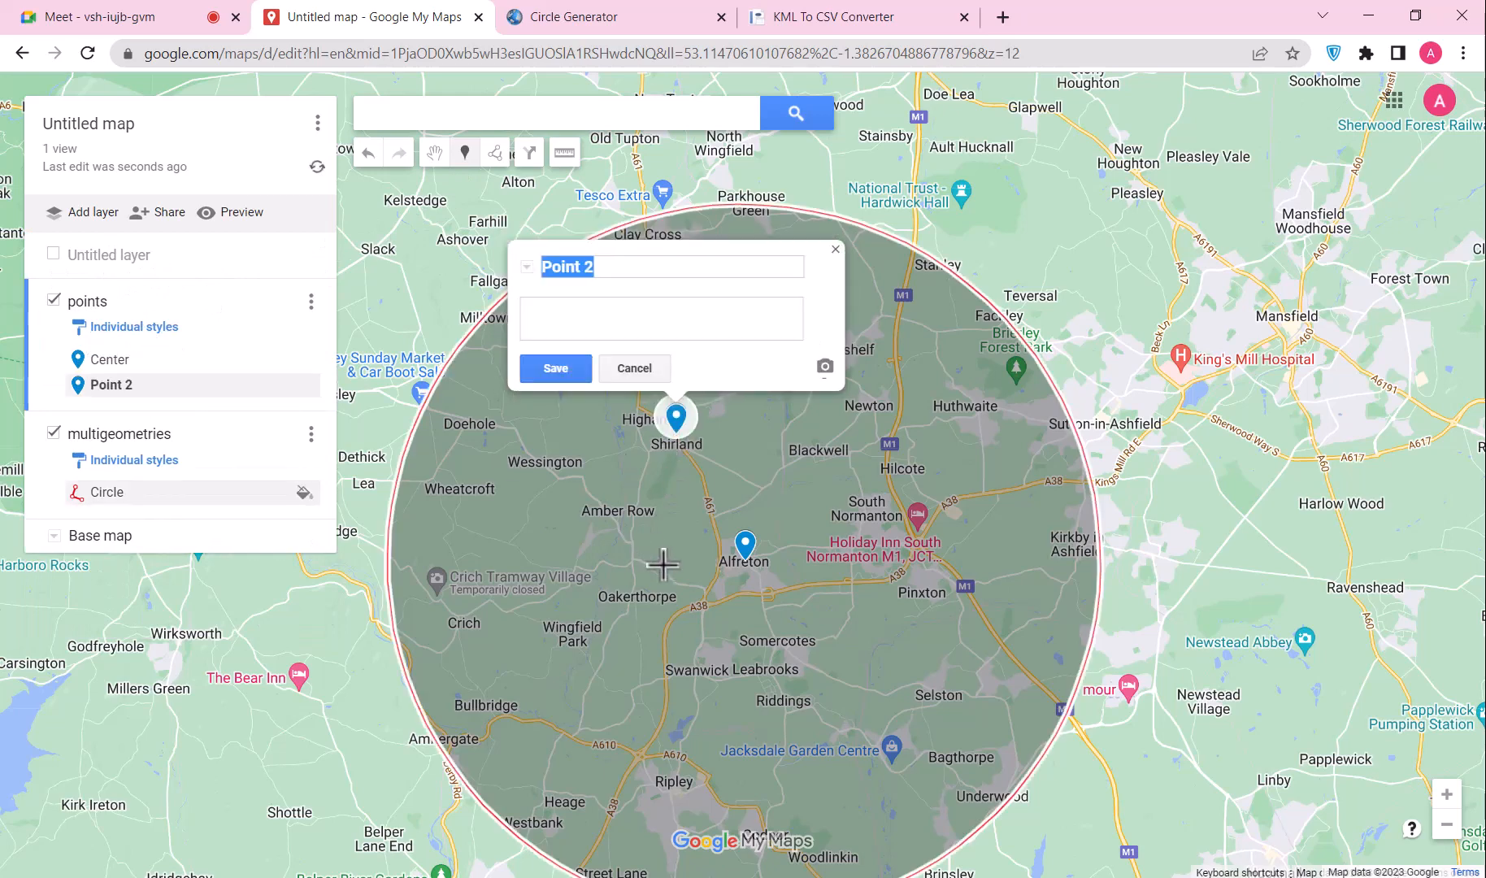
pyautogui.click(642, 536)
pyautogui.click(158, 407)
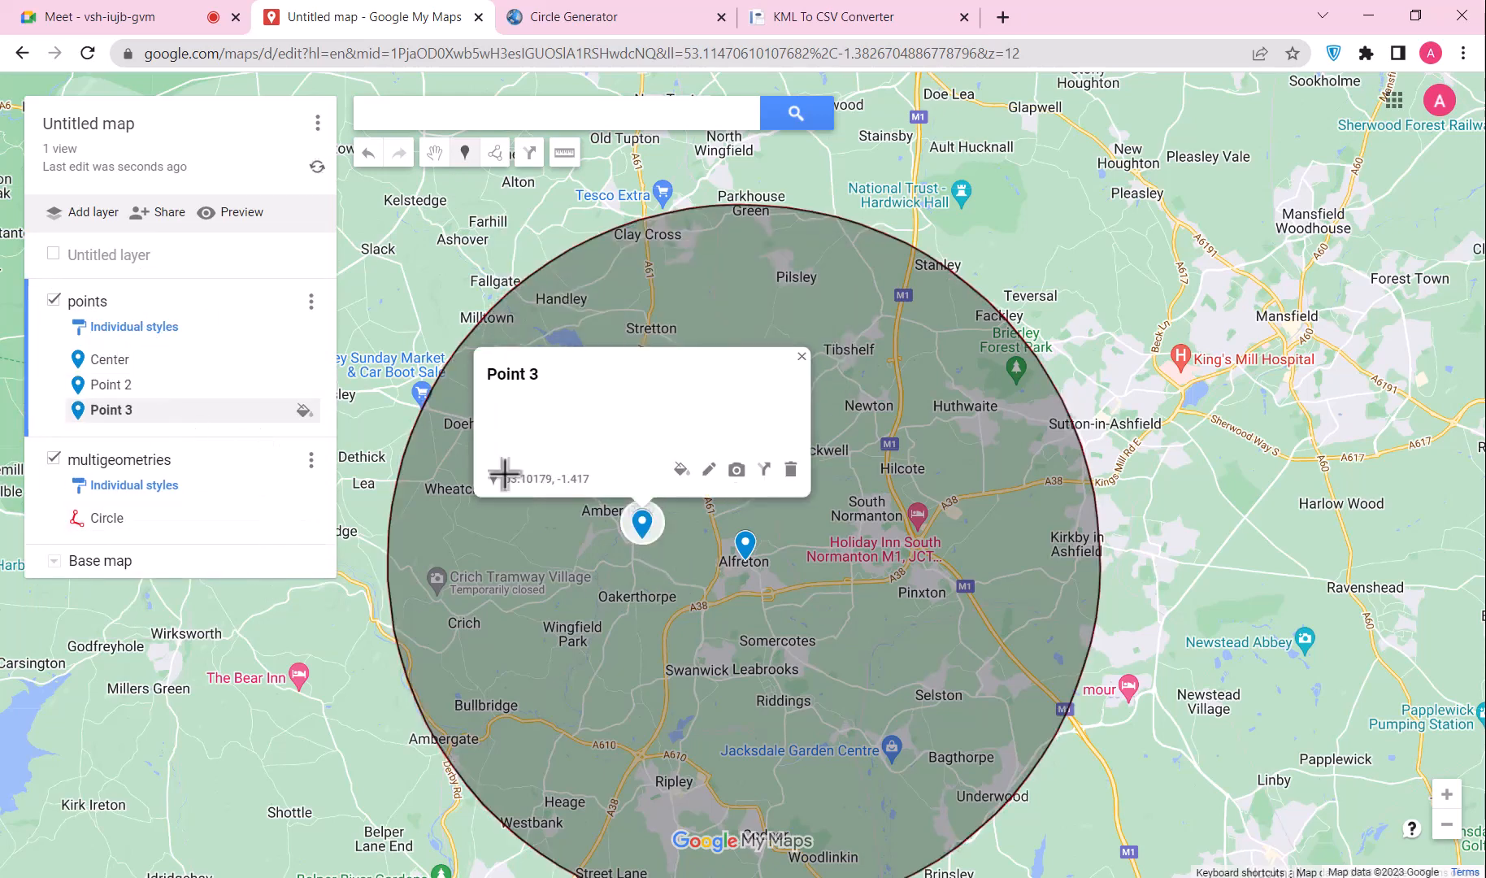
# Step: Paste the business description into the new Point 3 and Point 2
pyautogui.click(708, 469)
pyautogui.click(596, 431)
pyautogui.hotkey('ctrl', 'v')
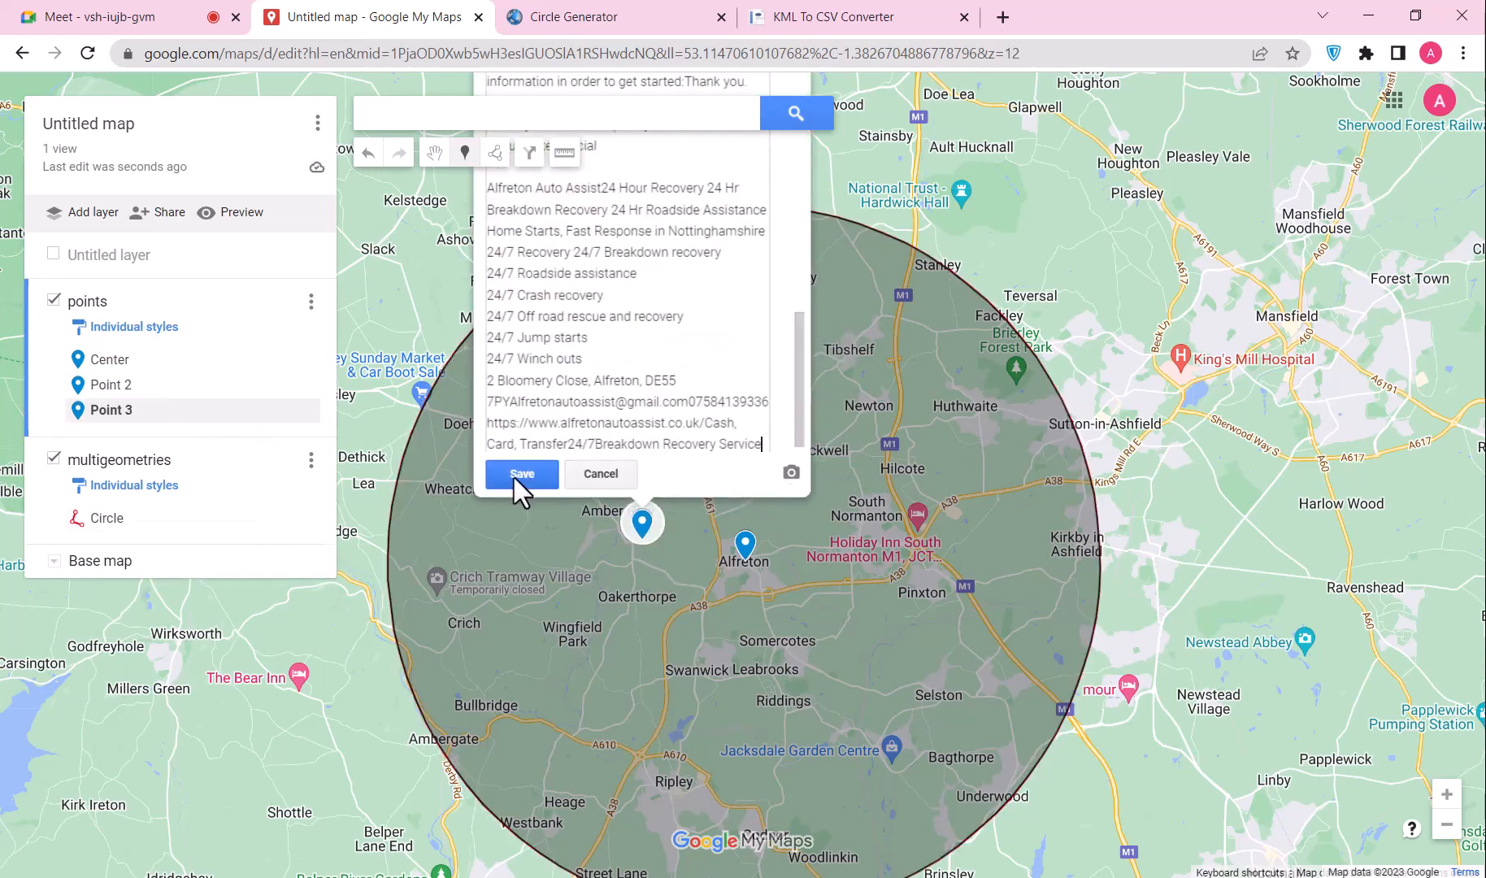
pyautogui.click(514, 475)
pyautogui.click(113, 385)
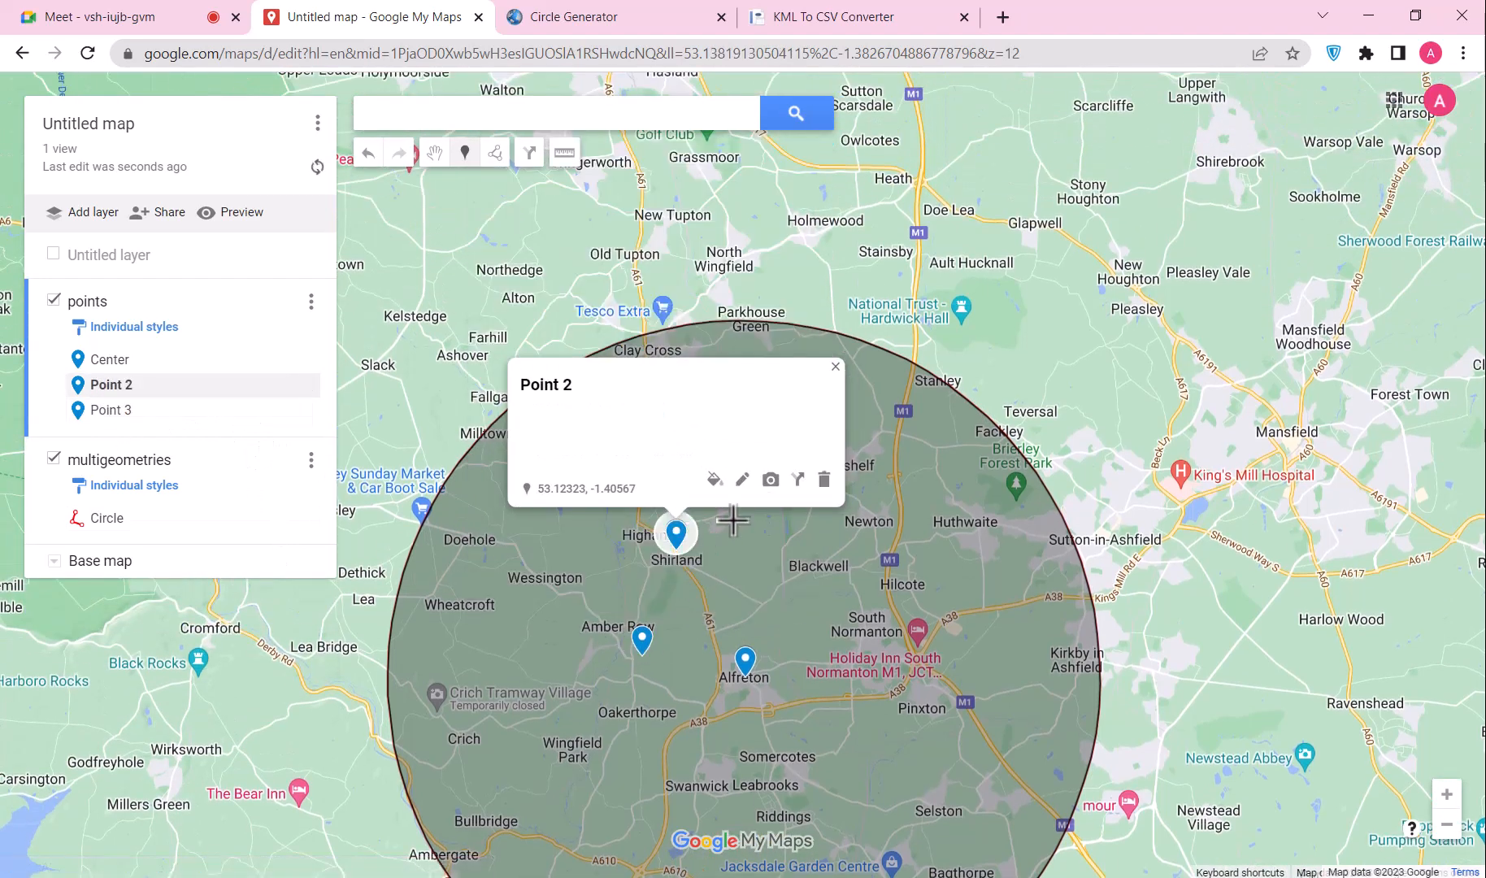
pyautogui.click(744, 481)
pyautogui.click(623, 441)
pyautogui.hotkey('ctrl', 'v')
pyautogui.click(554, 483)
# Step: Give Center the business description and rename it Alfreton Auto Assist
pyautogui.click(203, 360)
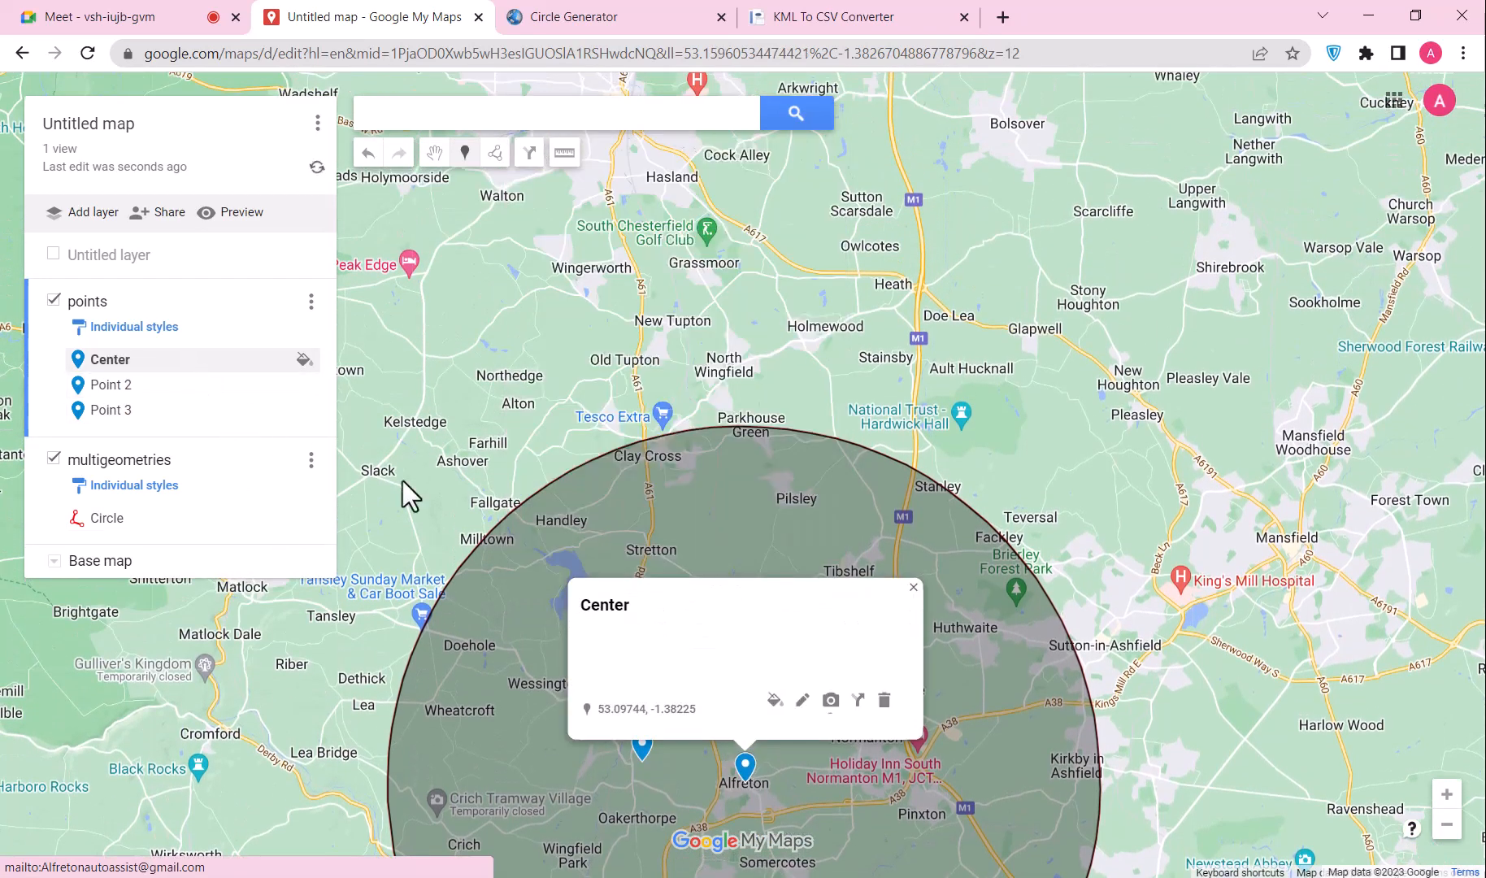
pyautogui.click(801, 700)
pyautogui.click(697, 668)
pyautogui.hotkey('ctrl', 'v')
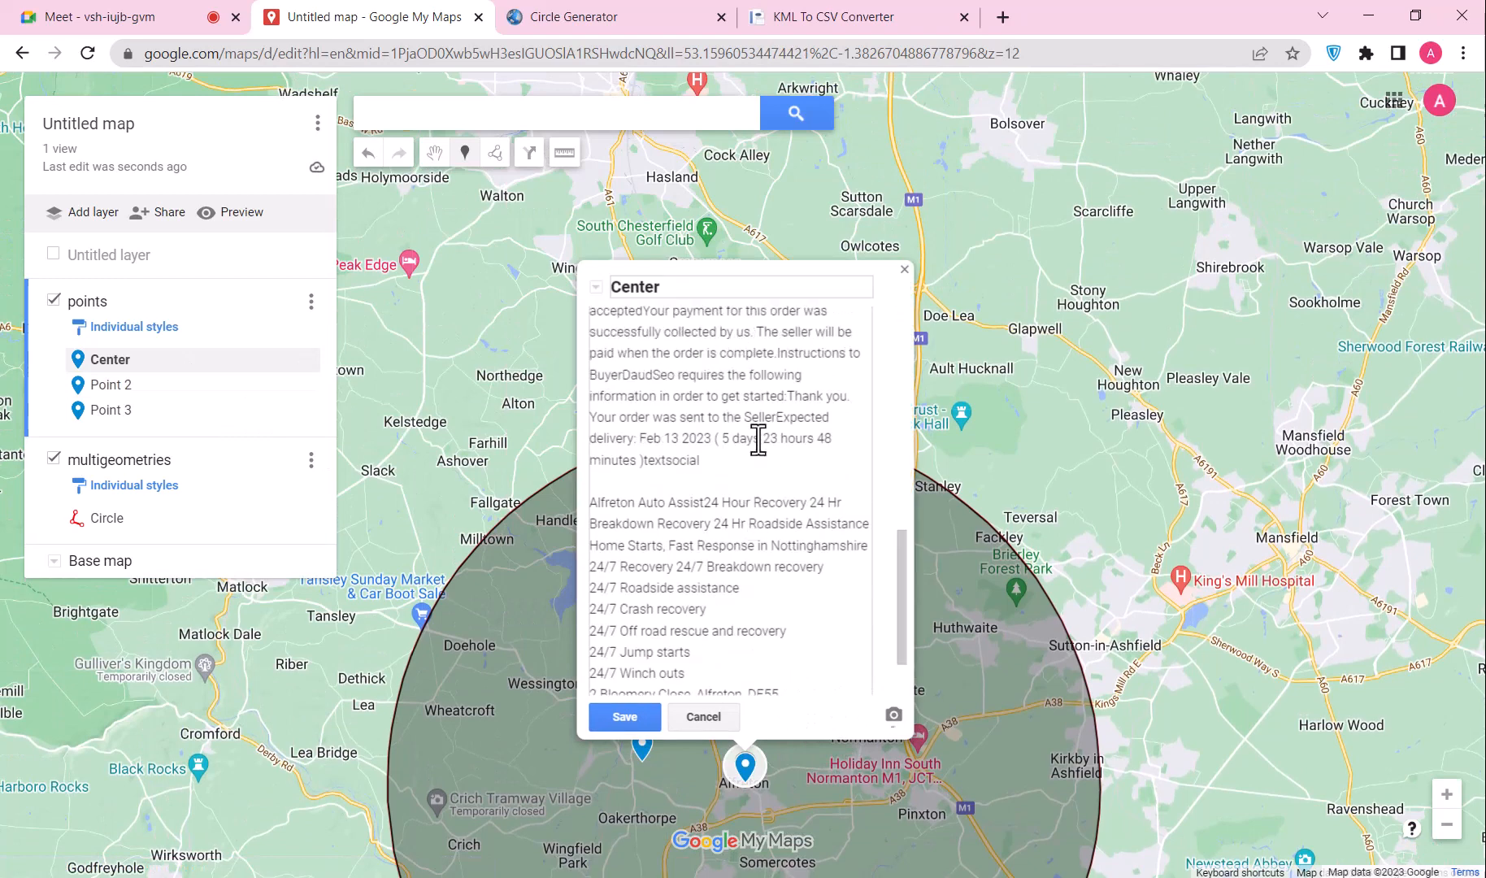
pyautogui.scroll(7, 758, 440)
pyautogui.moveTo(704, 328); pyautogui.dragTo(609, 327)
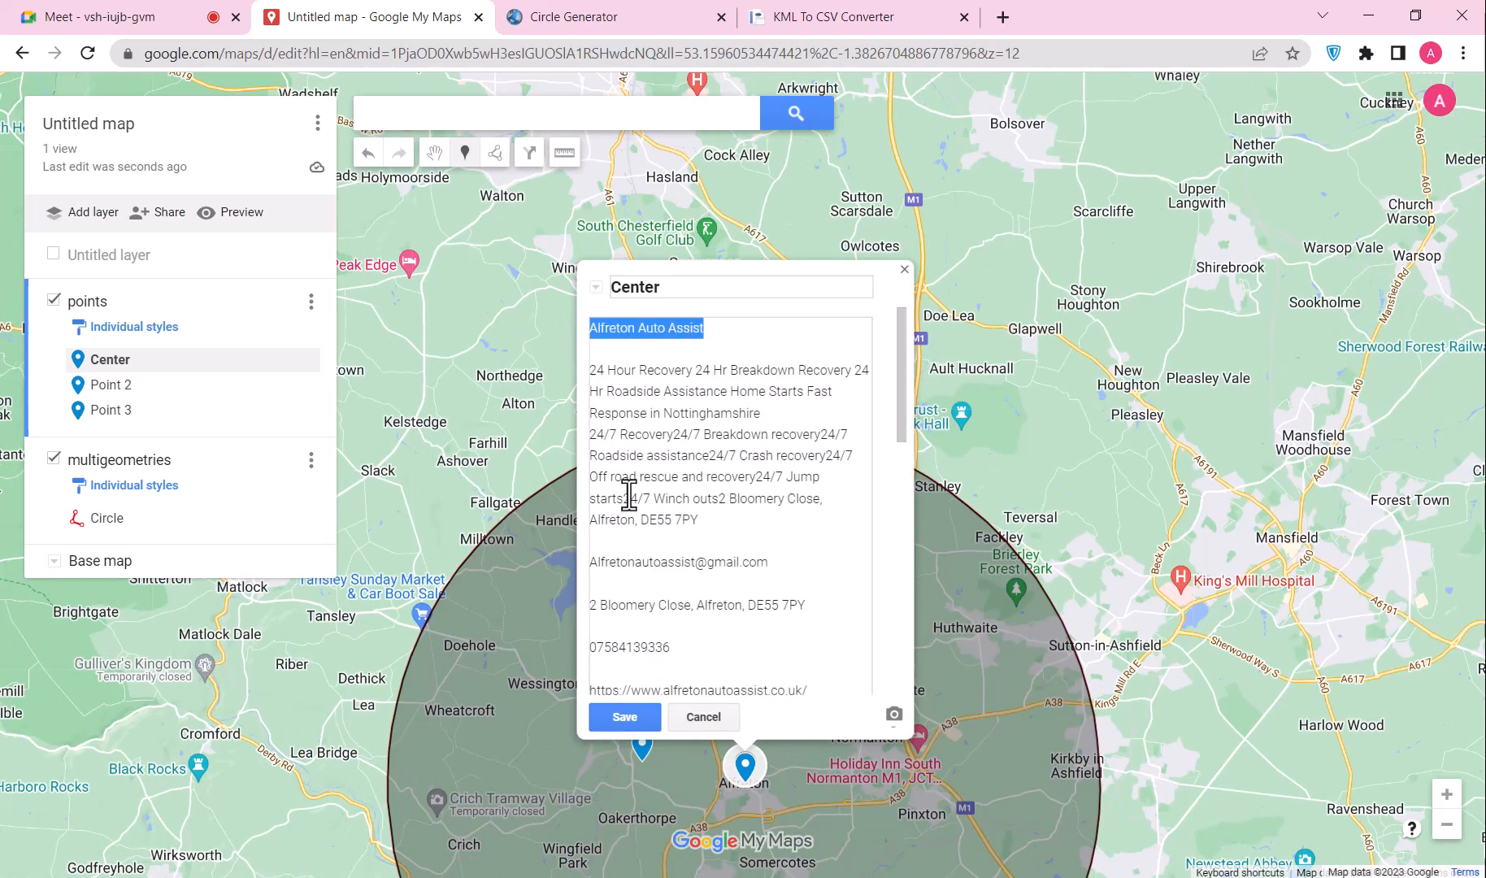
pyautogui.write('Alfreton Auto Assist')
pyautogui.click(631, 718)
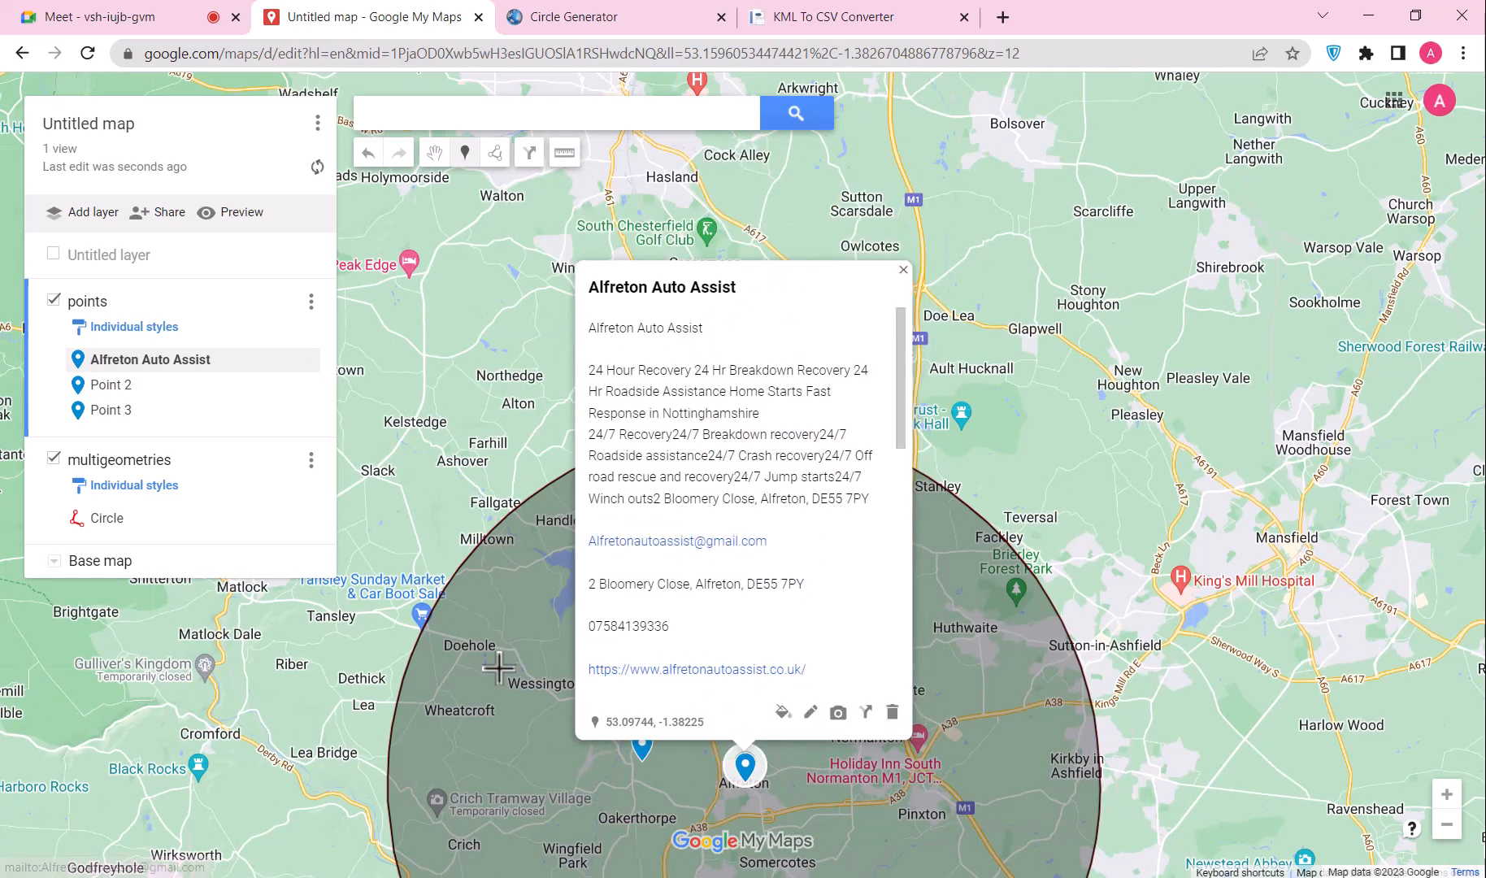
# Step: Rename Point 2 to Alfreton Auto Assist
pyautogui.click(147, 385)
pyautogui.click(747, 589)
pyautogui.write('Alfreton Auto Assist')
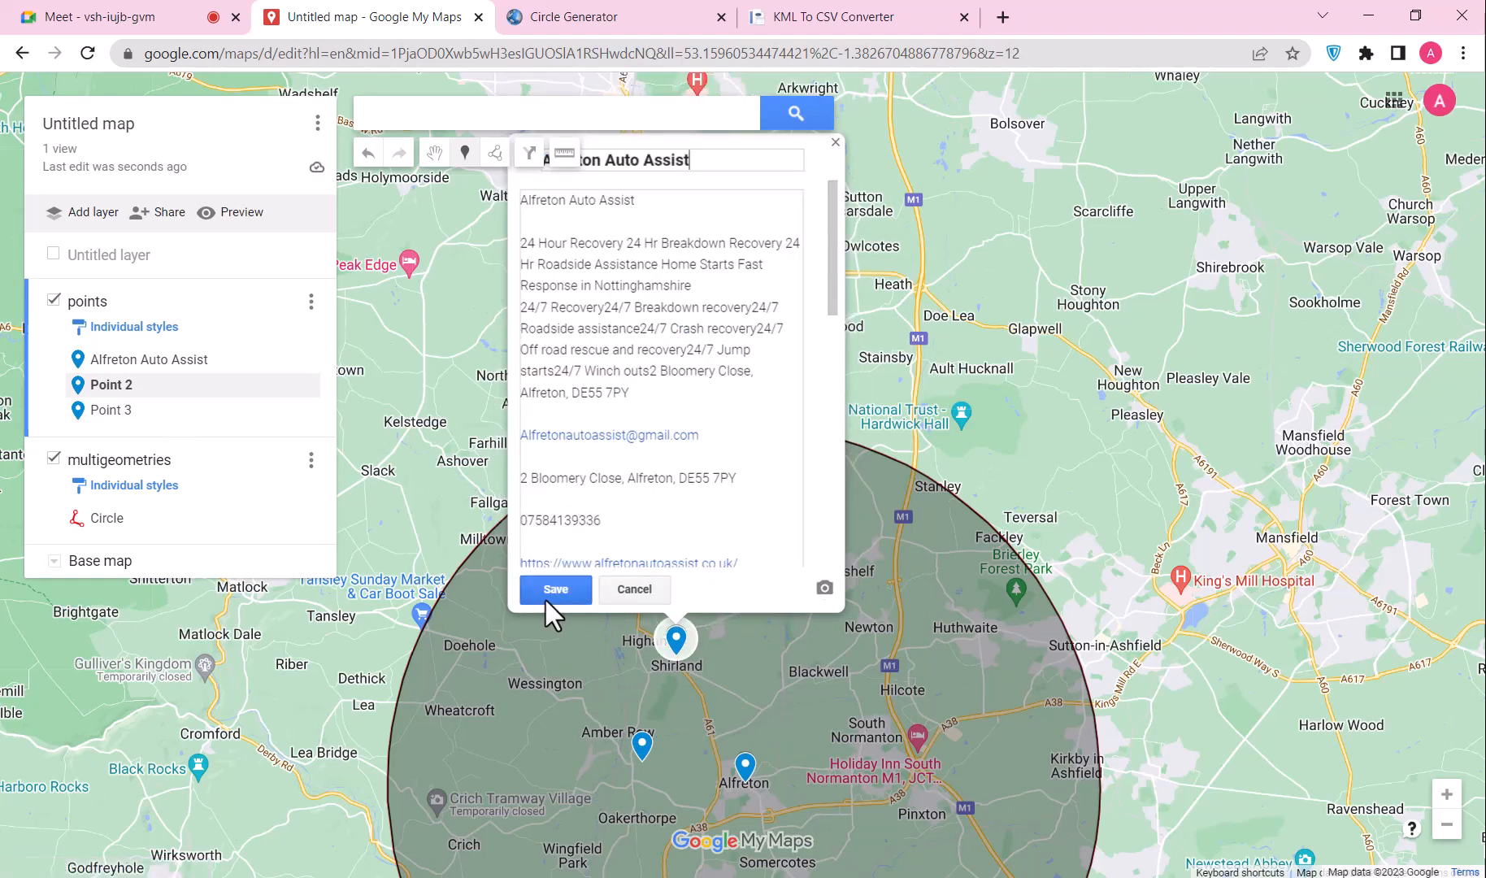
pyautogui.click(544, 593)
# Step: Rename Point 3 to Alfreton Auto Assist
pyautogui.click(214, 414)
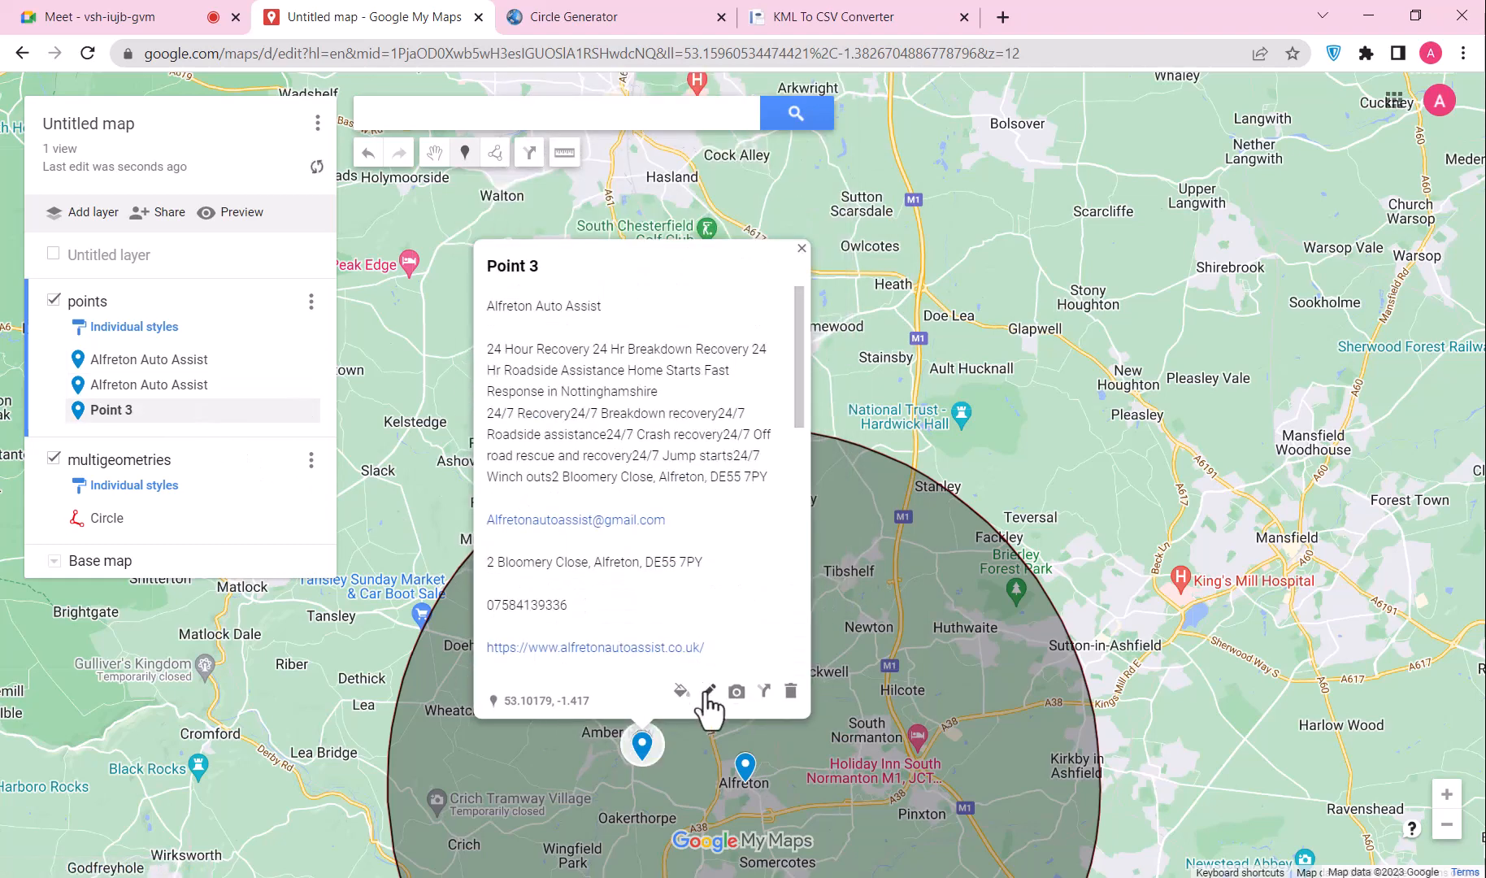
pyautogui.click(705, 691)
pyautogui.write('Alfreton Auto Assist')
pyautogui.click(527, 694)
pyautogui.moveTo(902, 442); pyautogui.dragTo(903, 321)
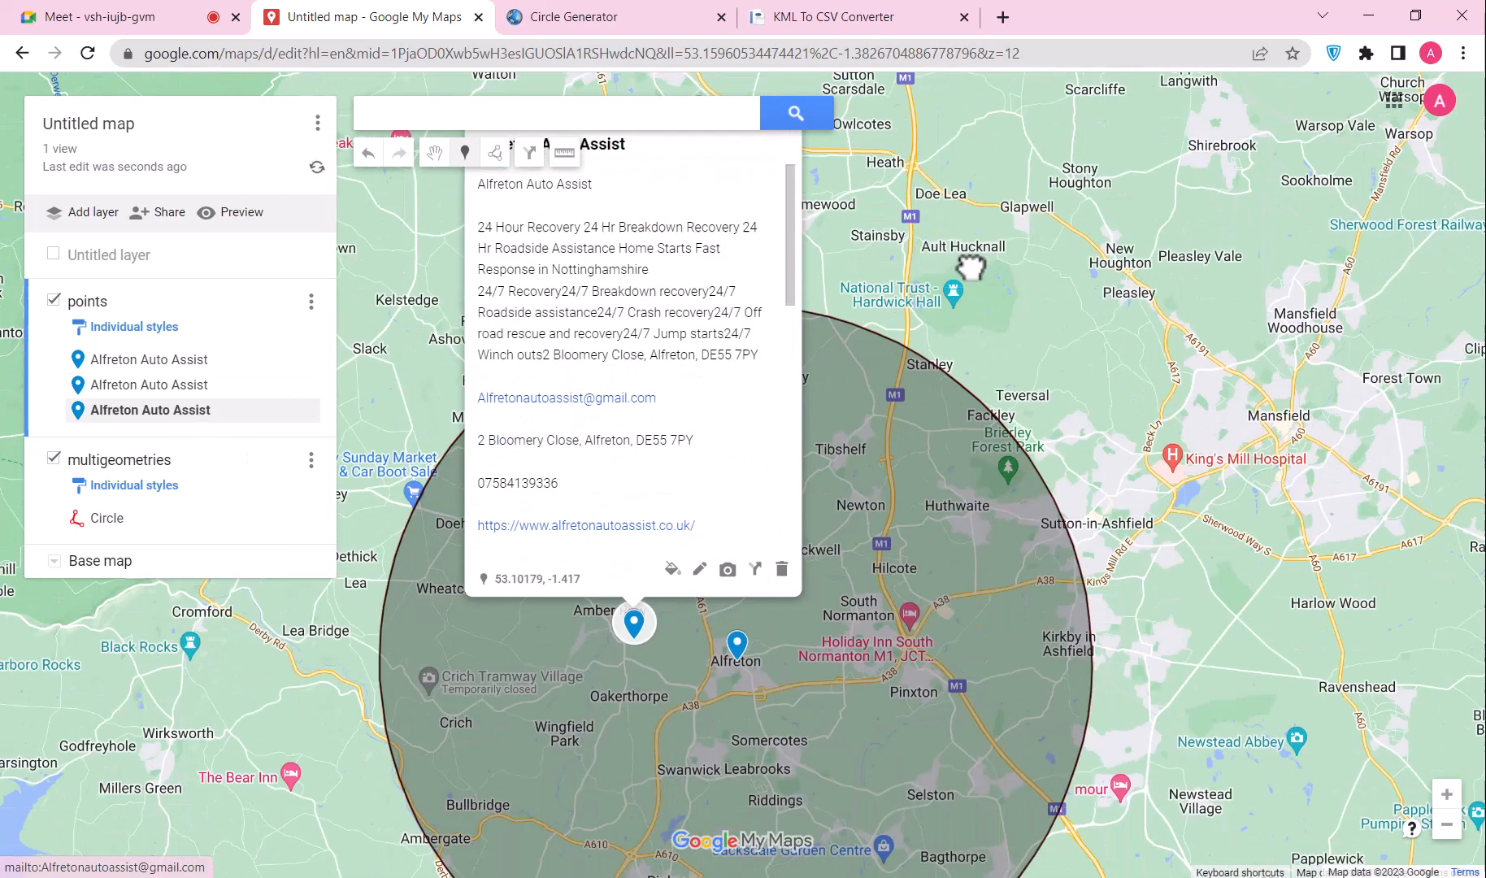
# Step: Export only the points layer as a plain KML file, points.kml
pyautogui.click(314, 128)
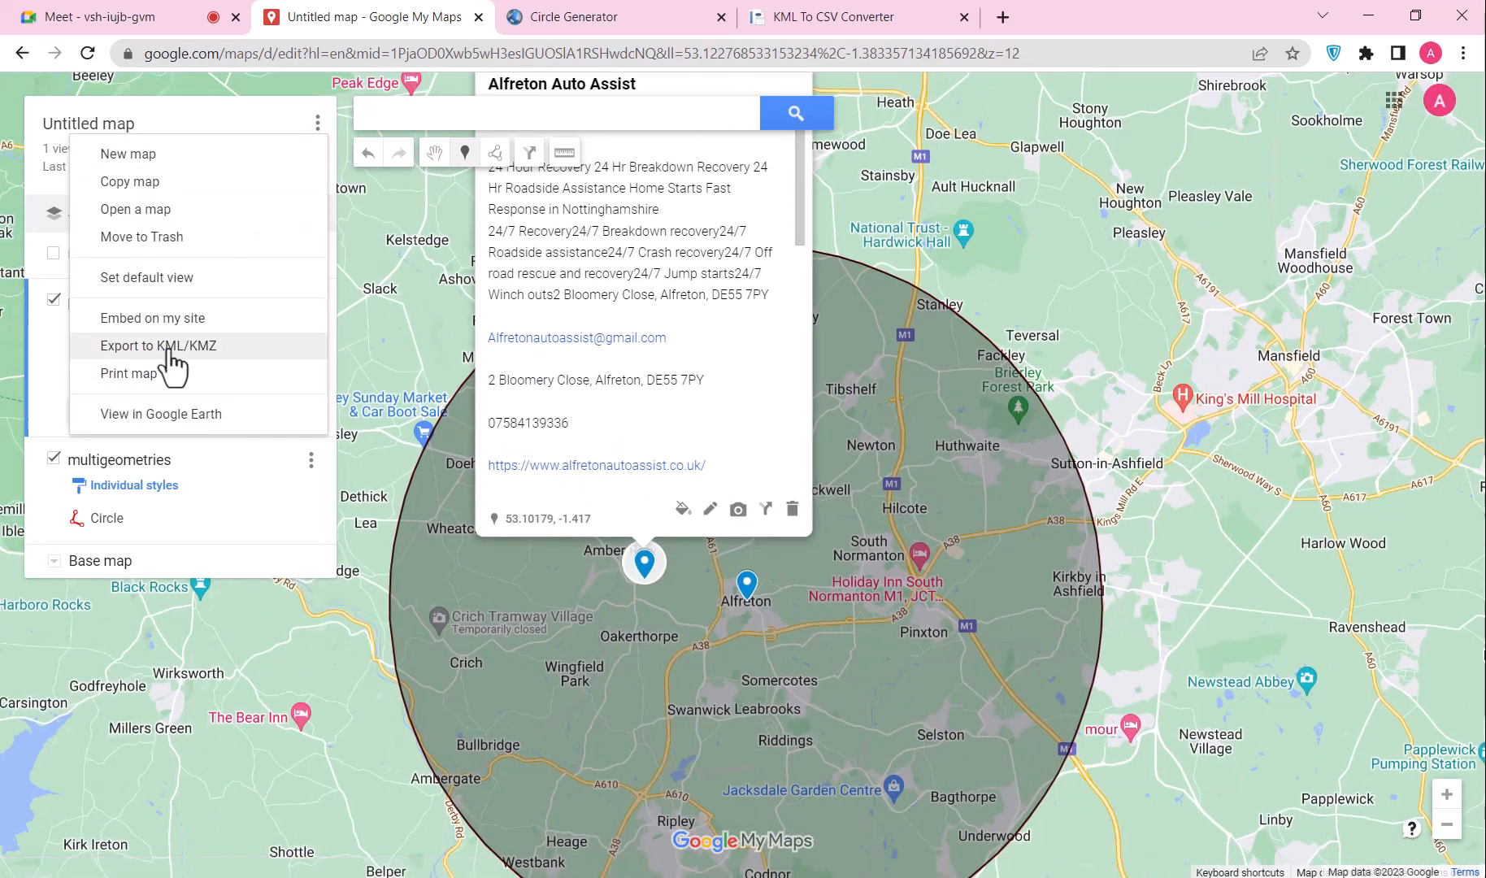
pyautogui.click(196, 357)
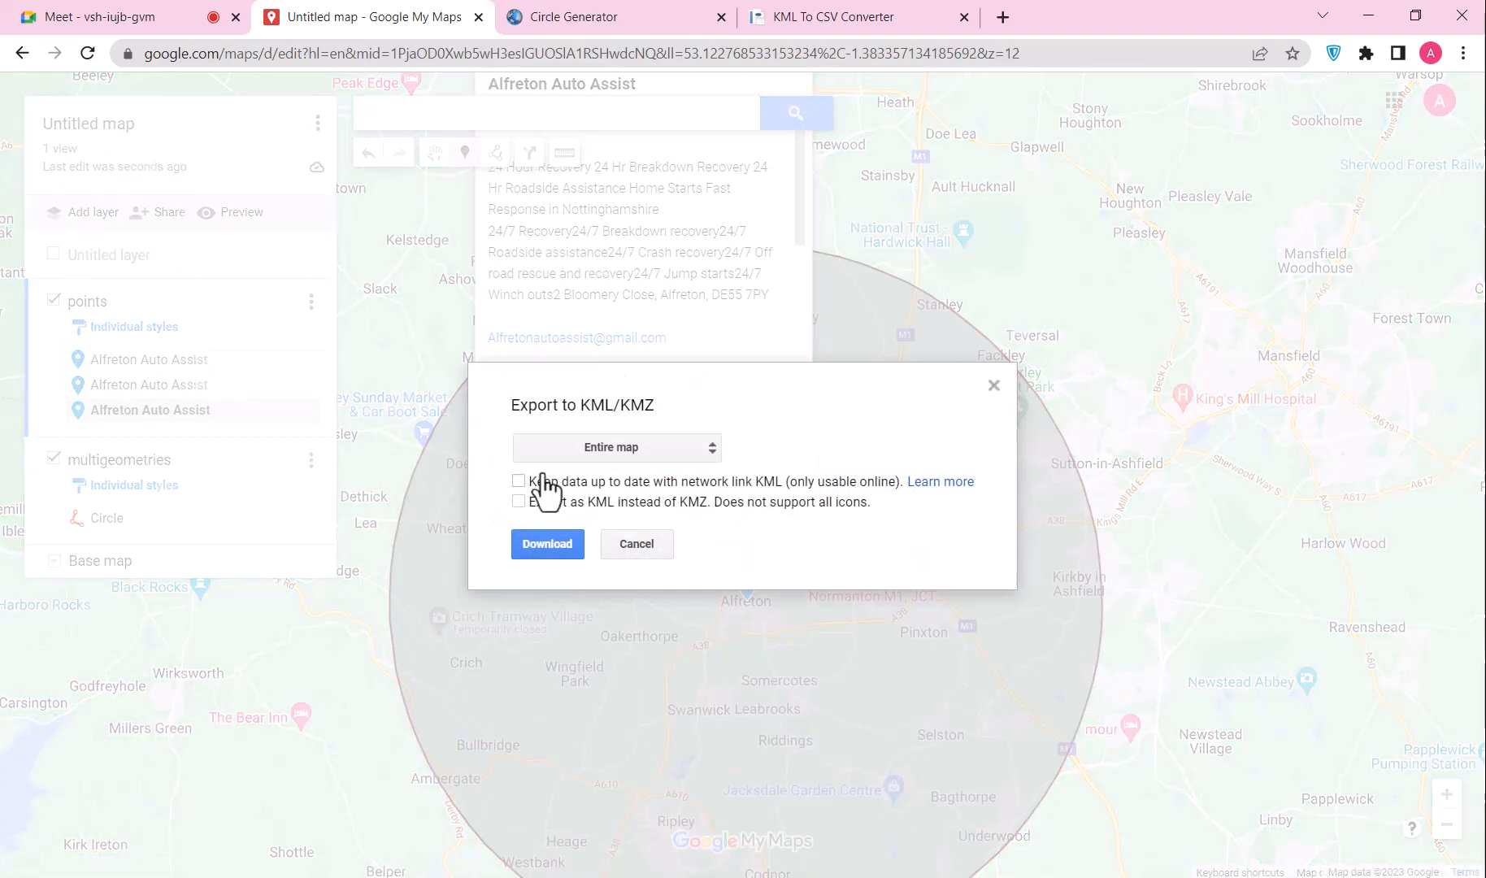
pyautogui.click(585, 451)
pyautogui.click(575, 508)
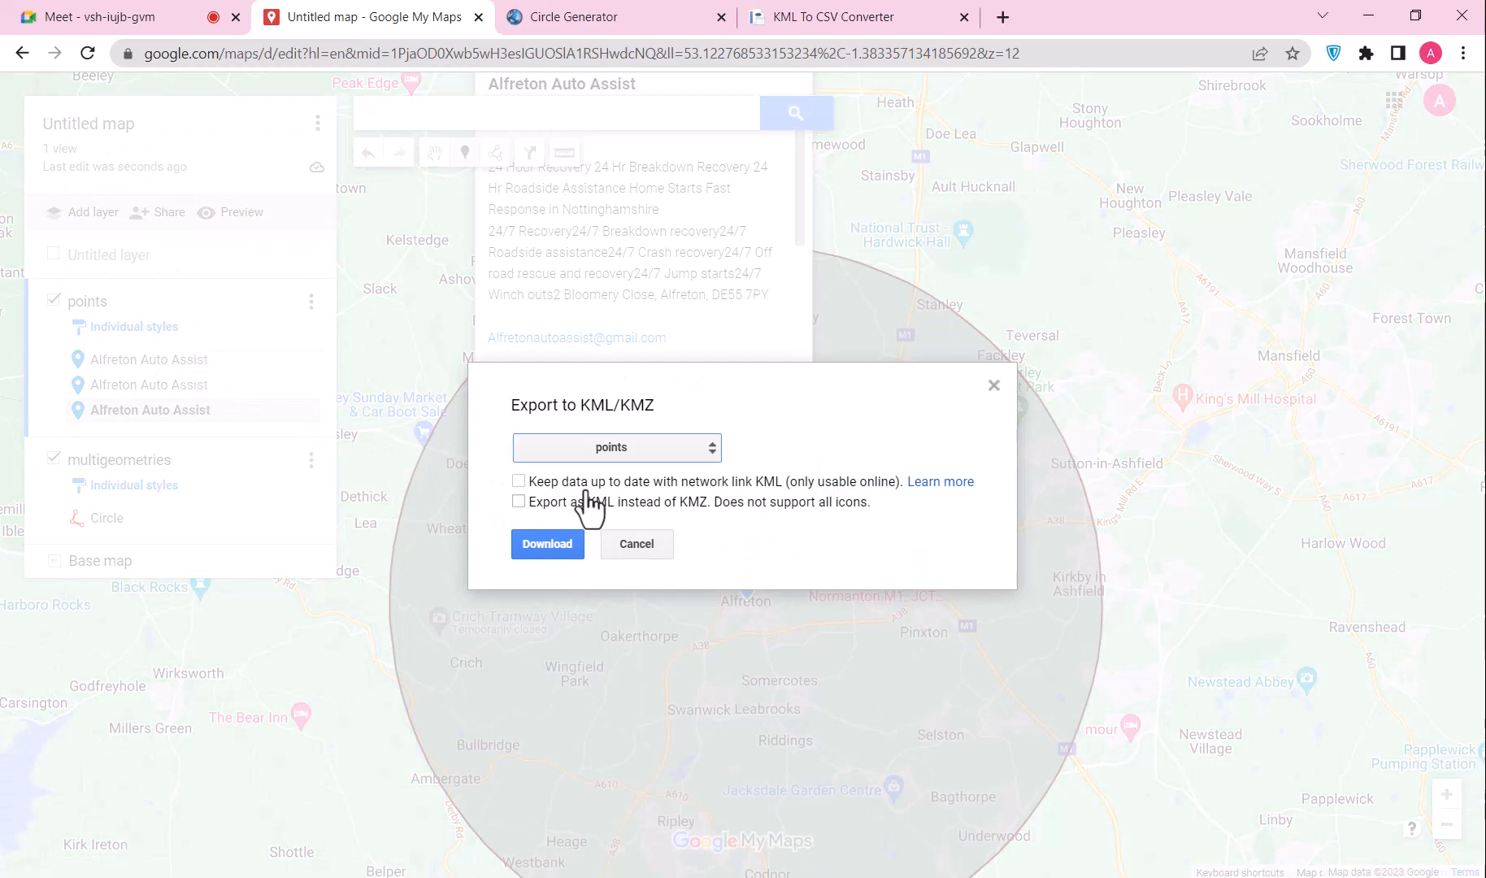
pyautogui.click(517, 502)
pyautogui.click(547, 543)
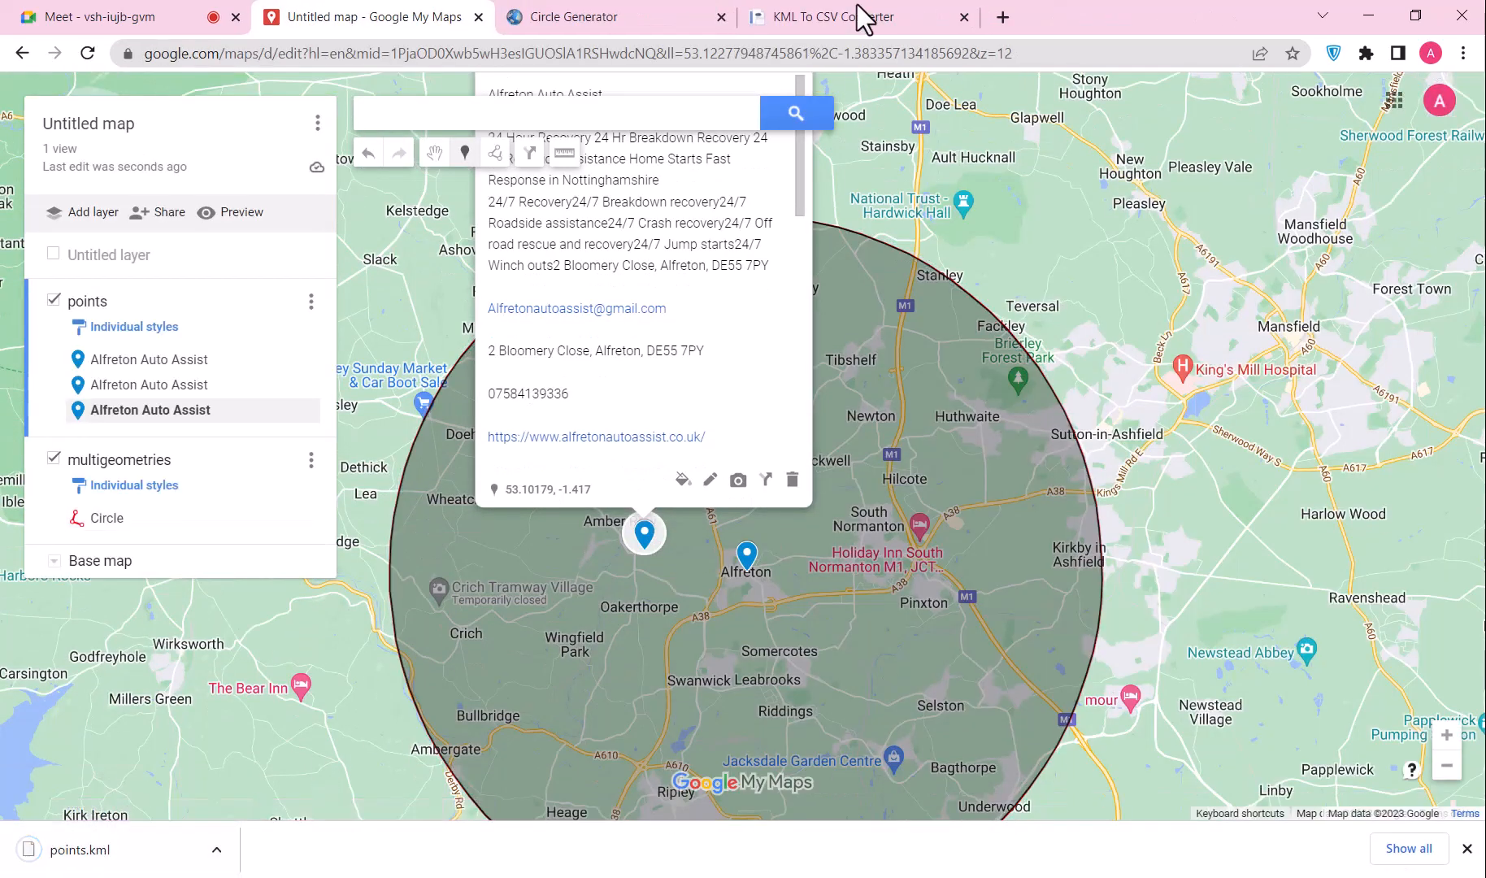
pyautogui.click(856, 6)
# Step: Convert points.kml to Excel and open the resulting three-row points.xlsx
pyautogui.scroll(-4, 355, 216)
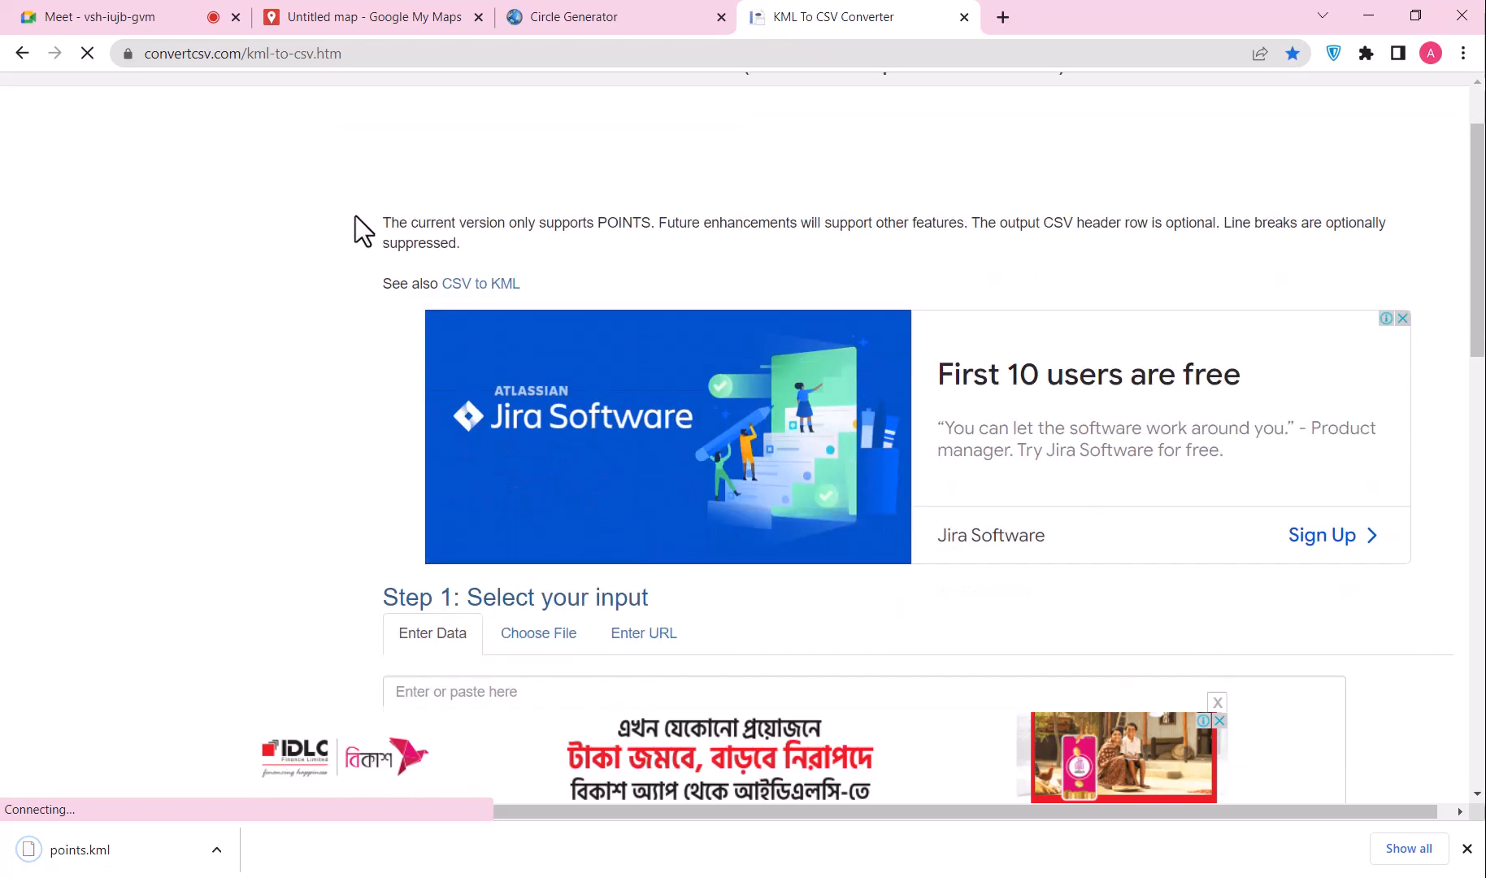
pyautogui.scroll(-3, 544, 406)
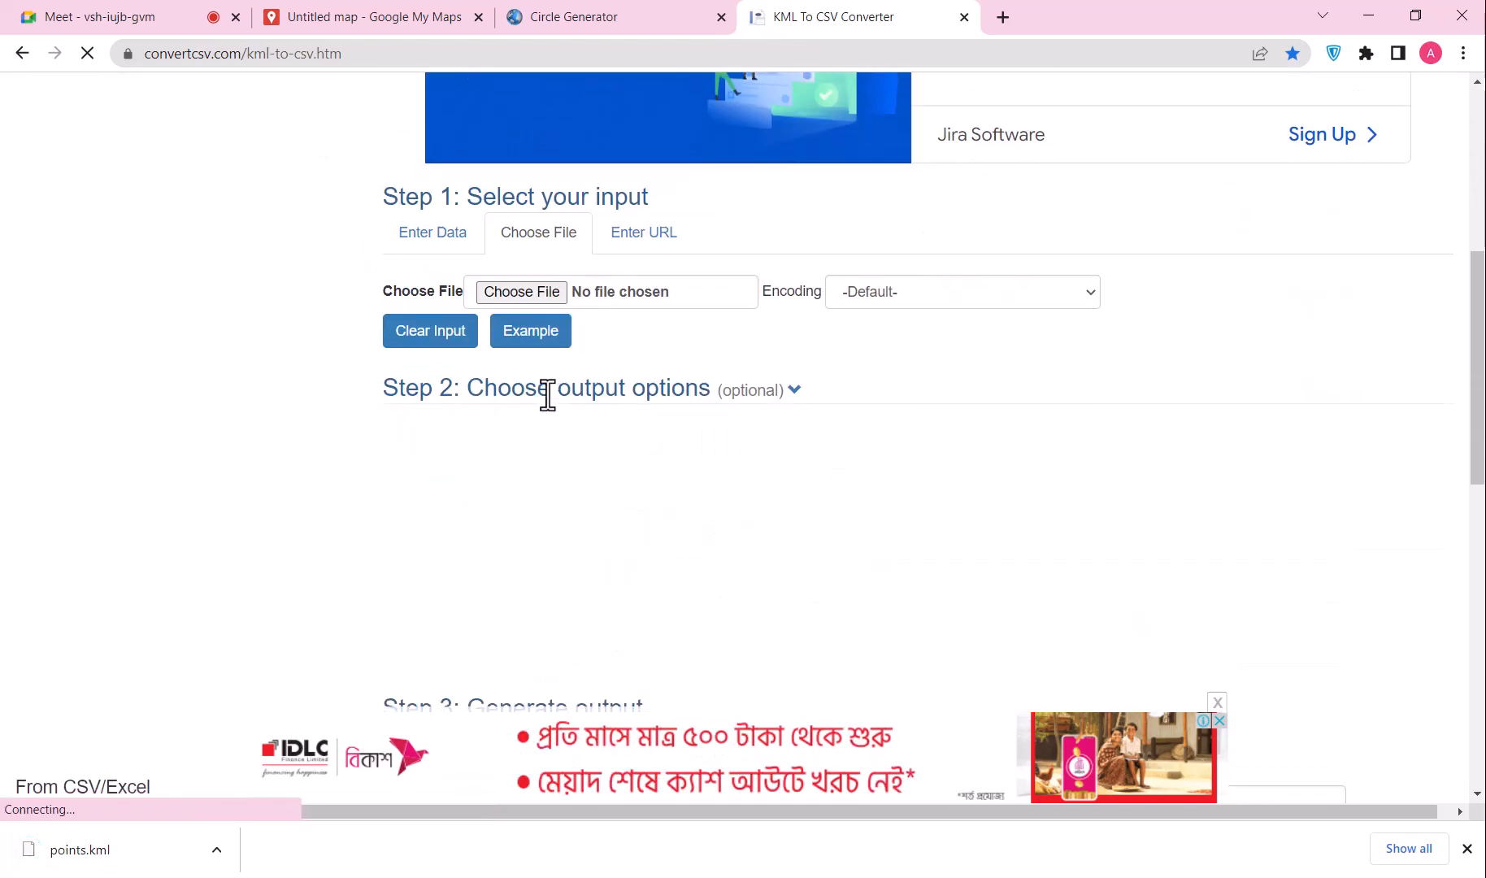
pyautogui.click(525, 291)
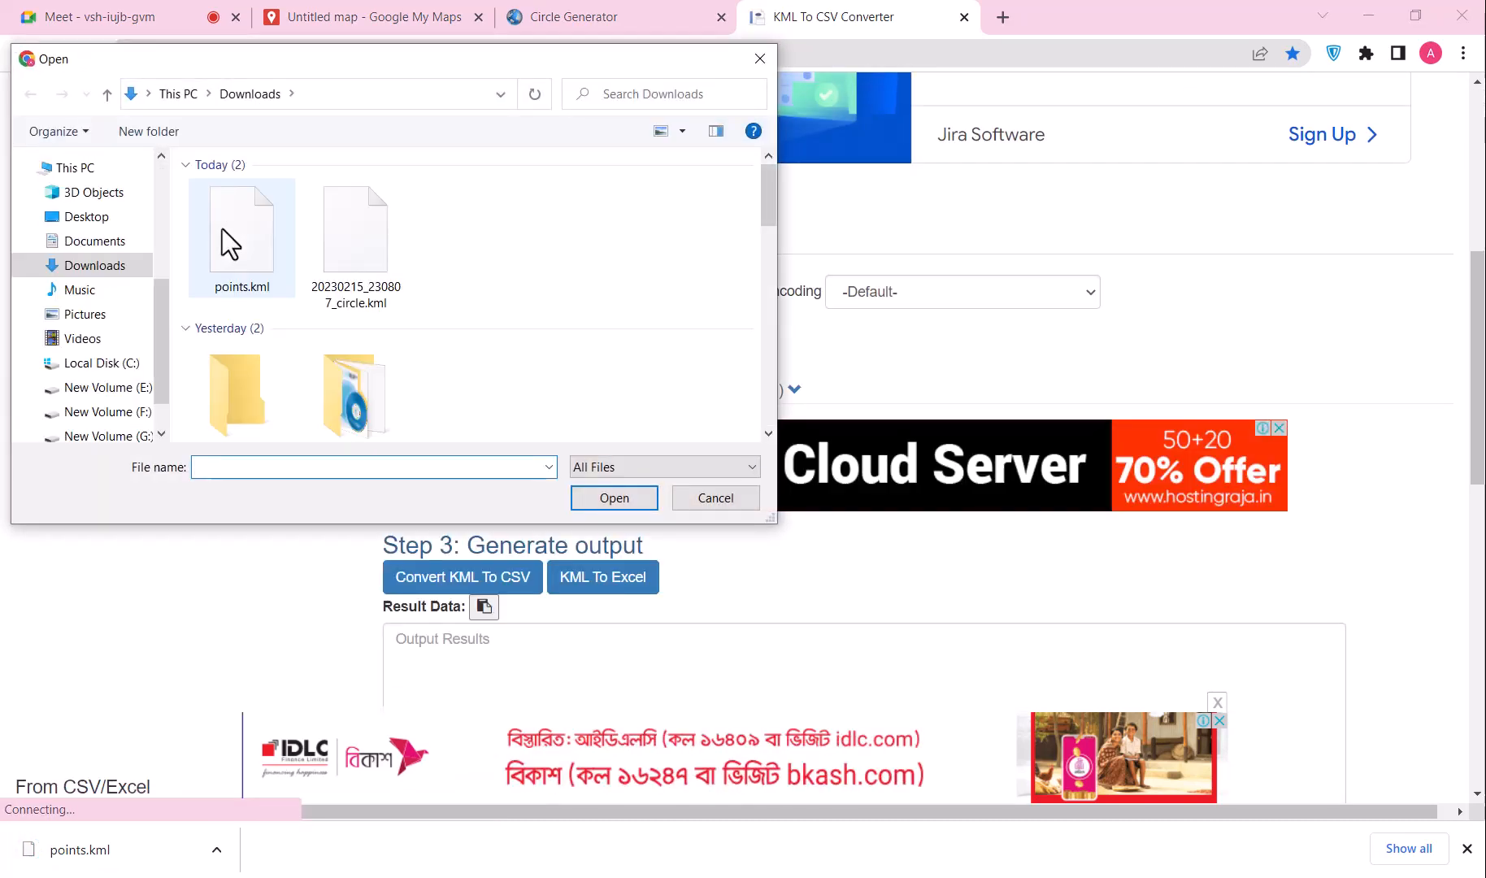
pyautogui.click(224, 232)
pyautogui.click(612, 497)
pyautogui.scroll(-4, 582, 324)
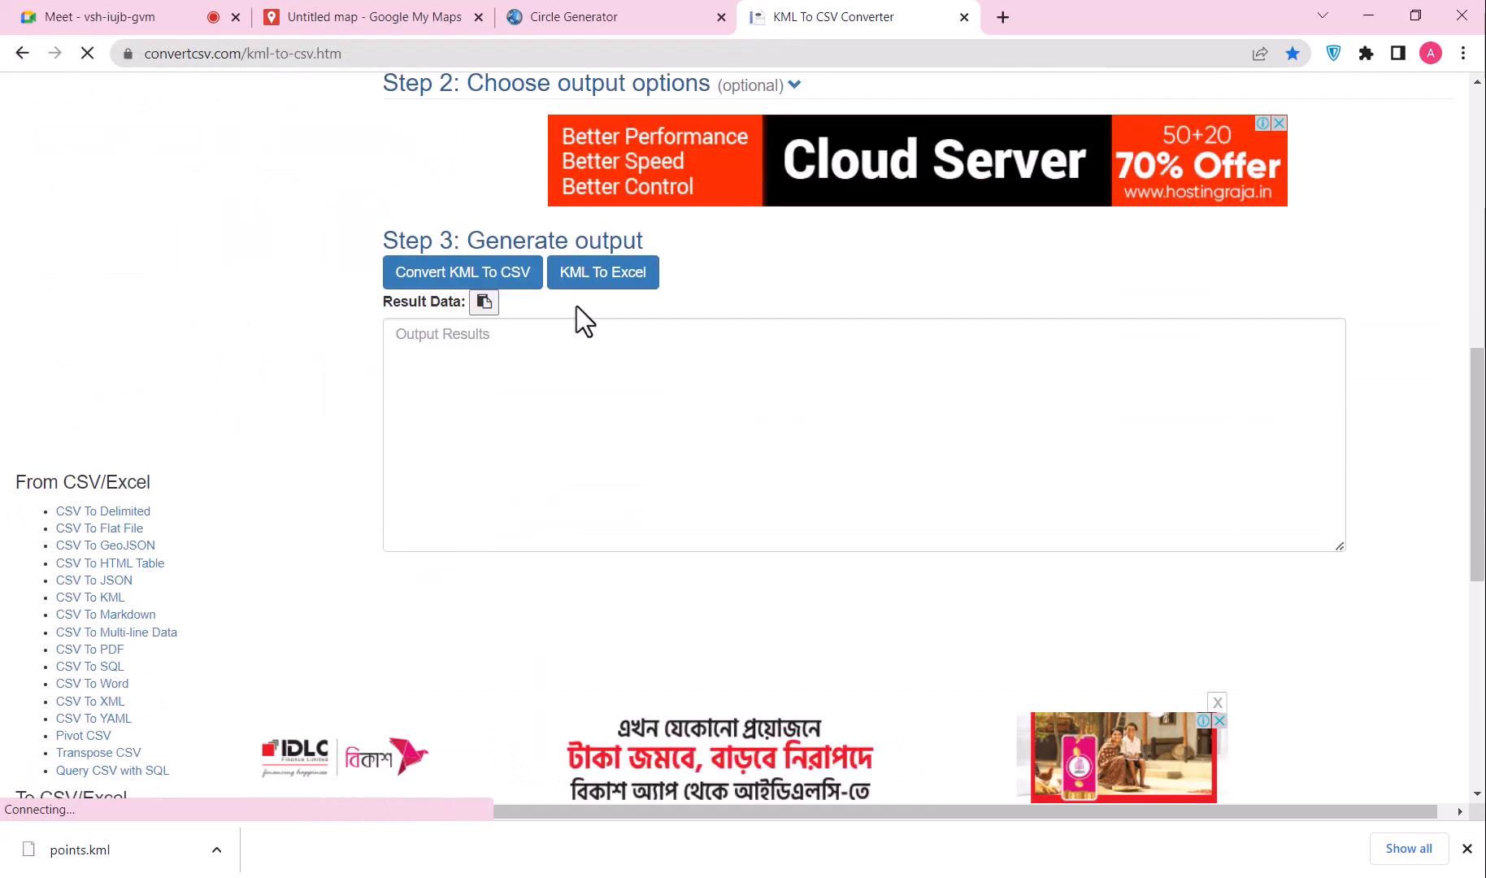
pyautogui.click(627, 282)
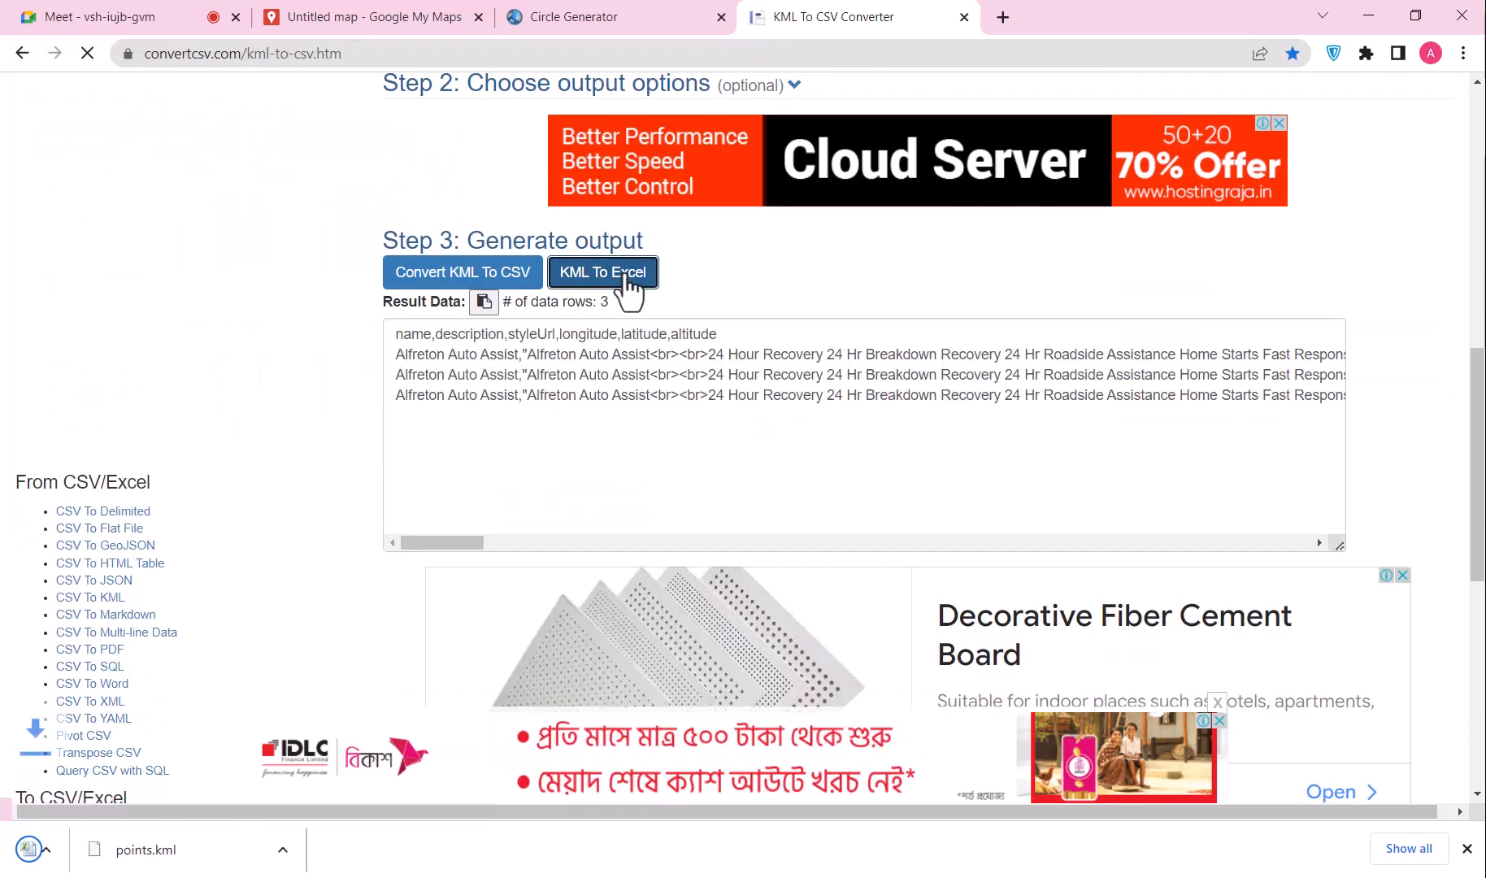
pyautogui.click(216, 851)
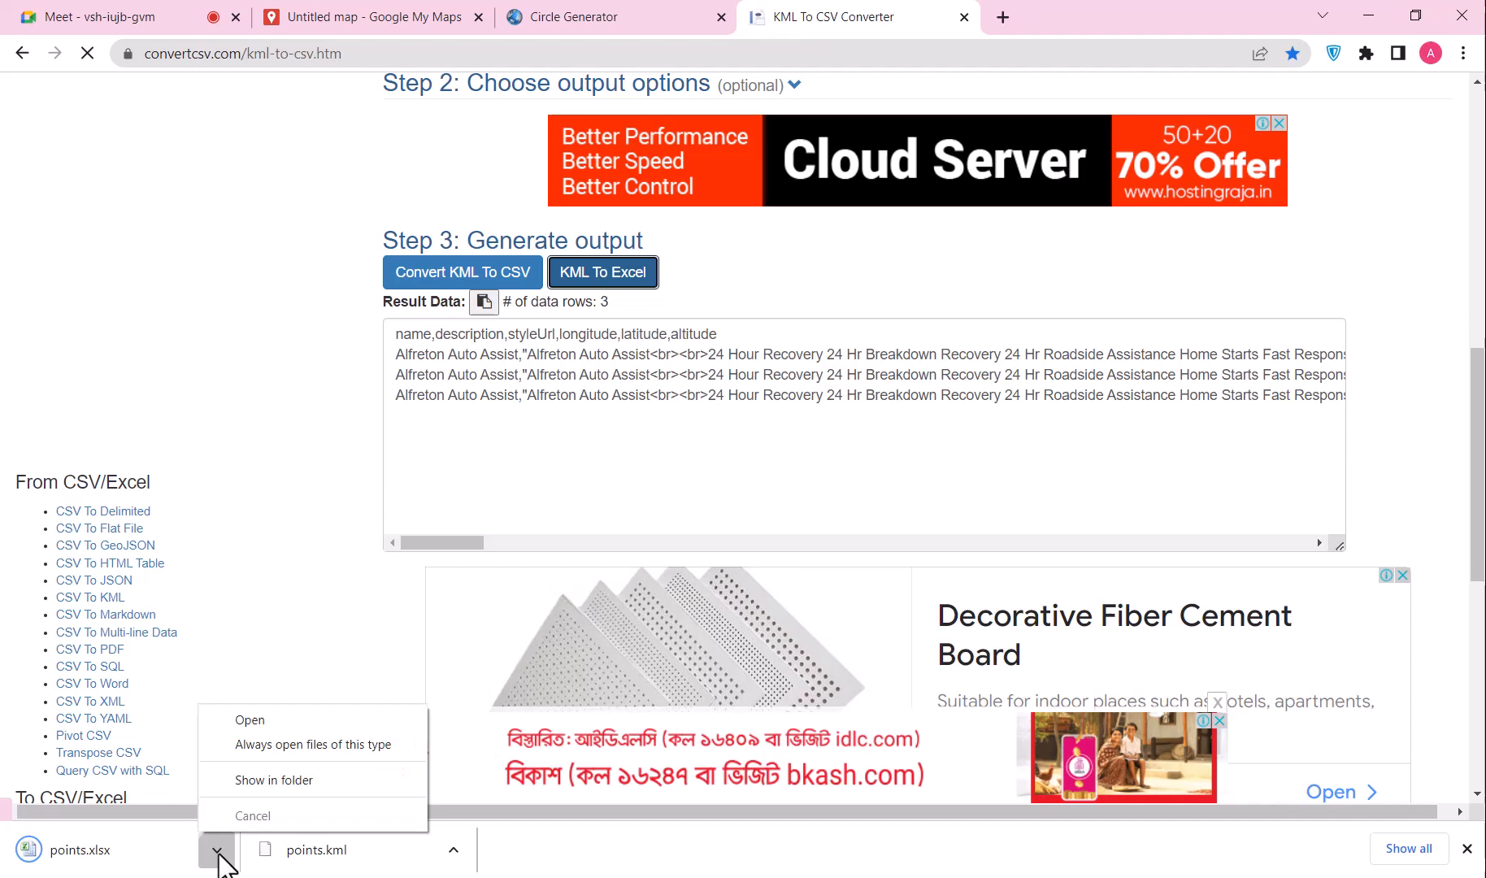
pyautogui.click(253, 721)
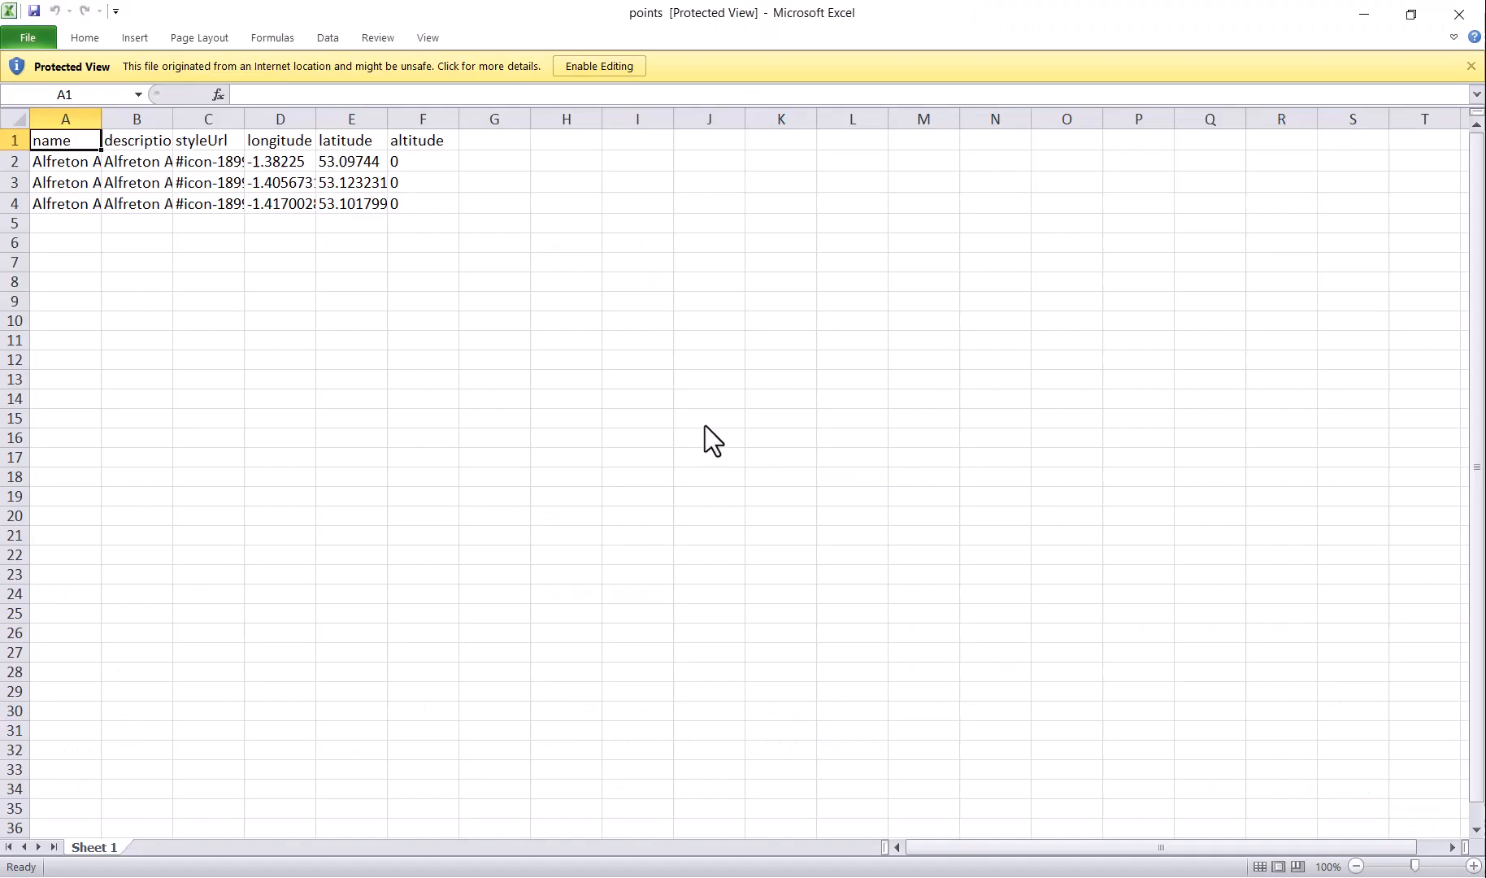
# Step: Enable editing, move the descriptions from column B to column G, and delete empty column B
pyautogui.click(599, 66)
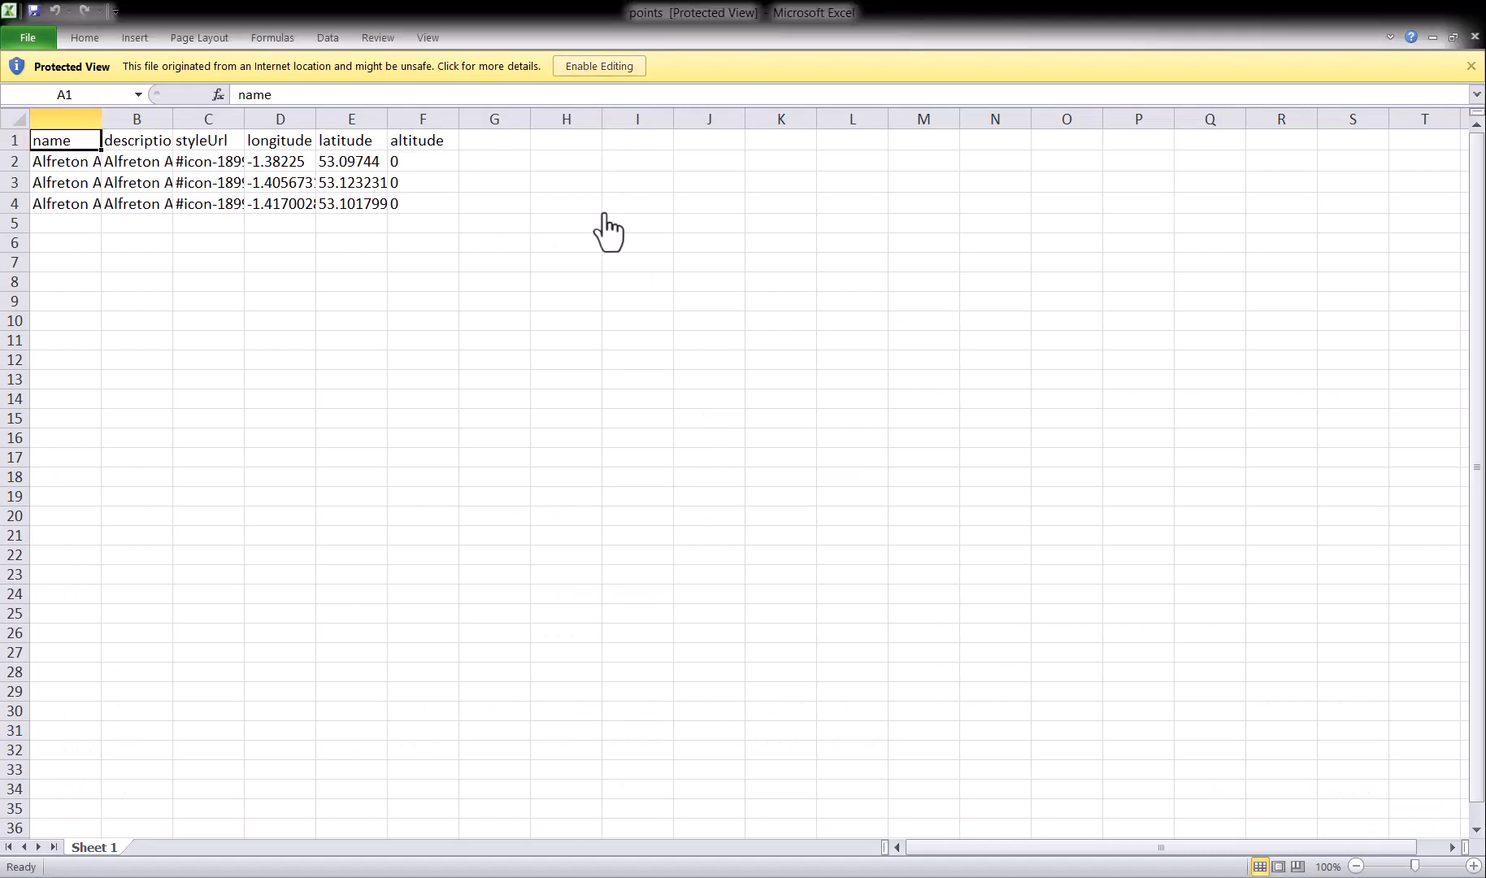
pyautogui.click(138, 173)
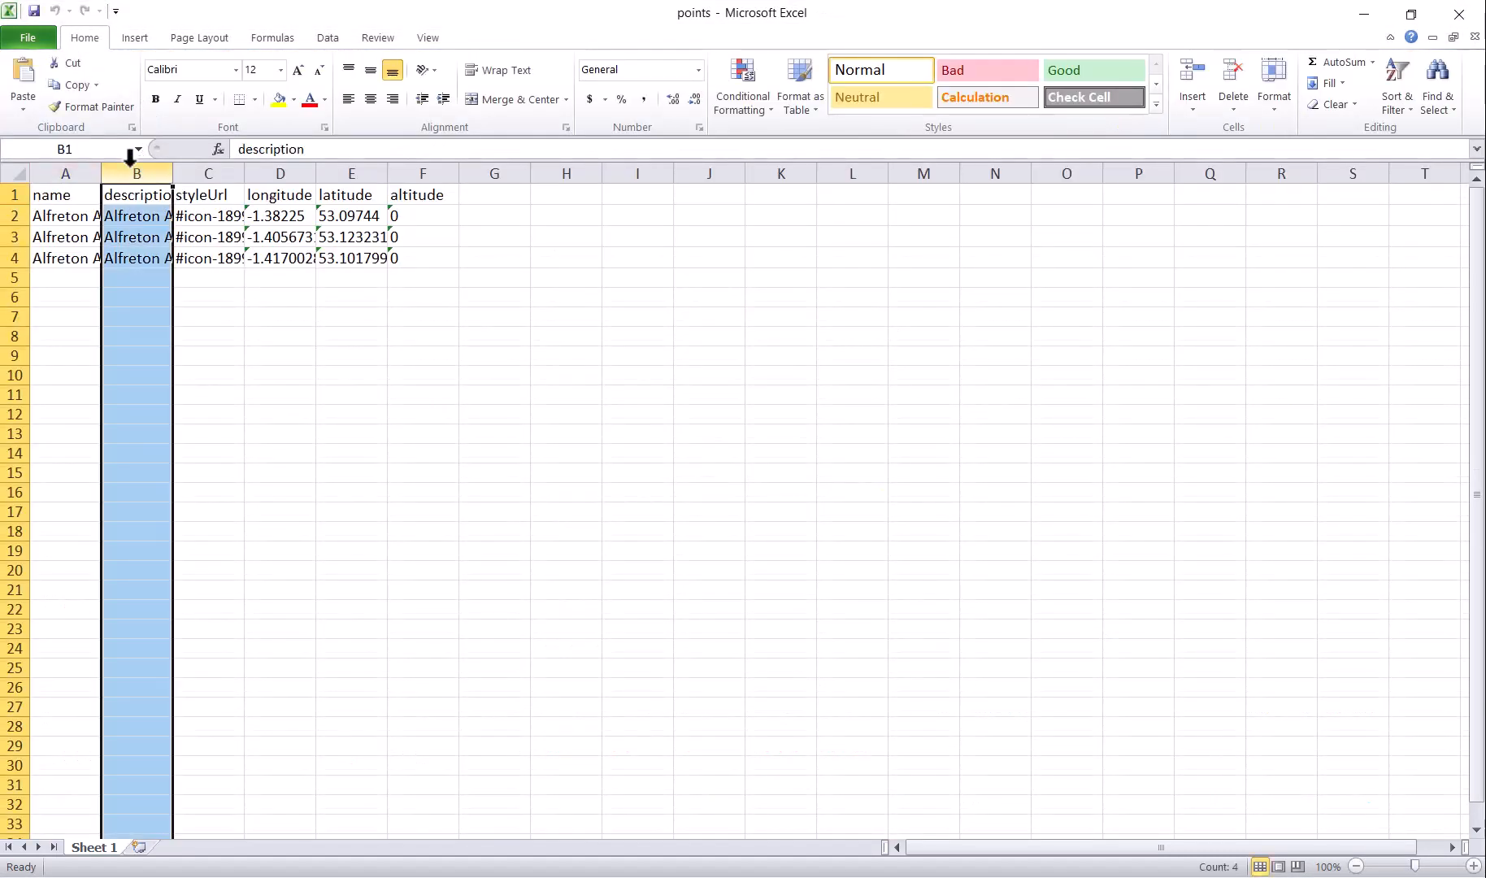
pyautogui.hotkey('ctrl', 'c')
pyautogui.click(510, 175)
pyautogui.hotkey('ctrl', 'v')
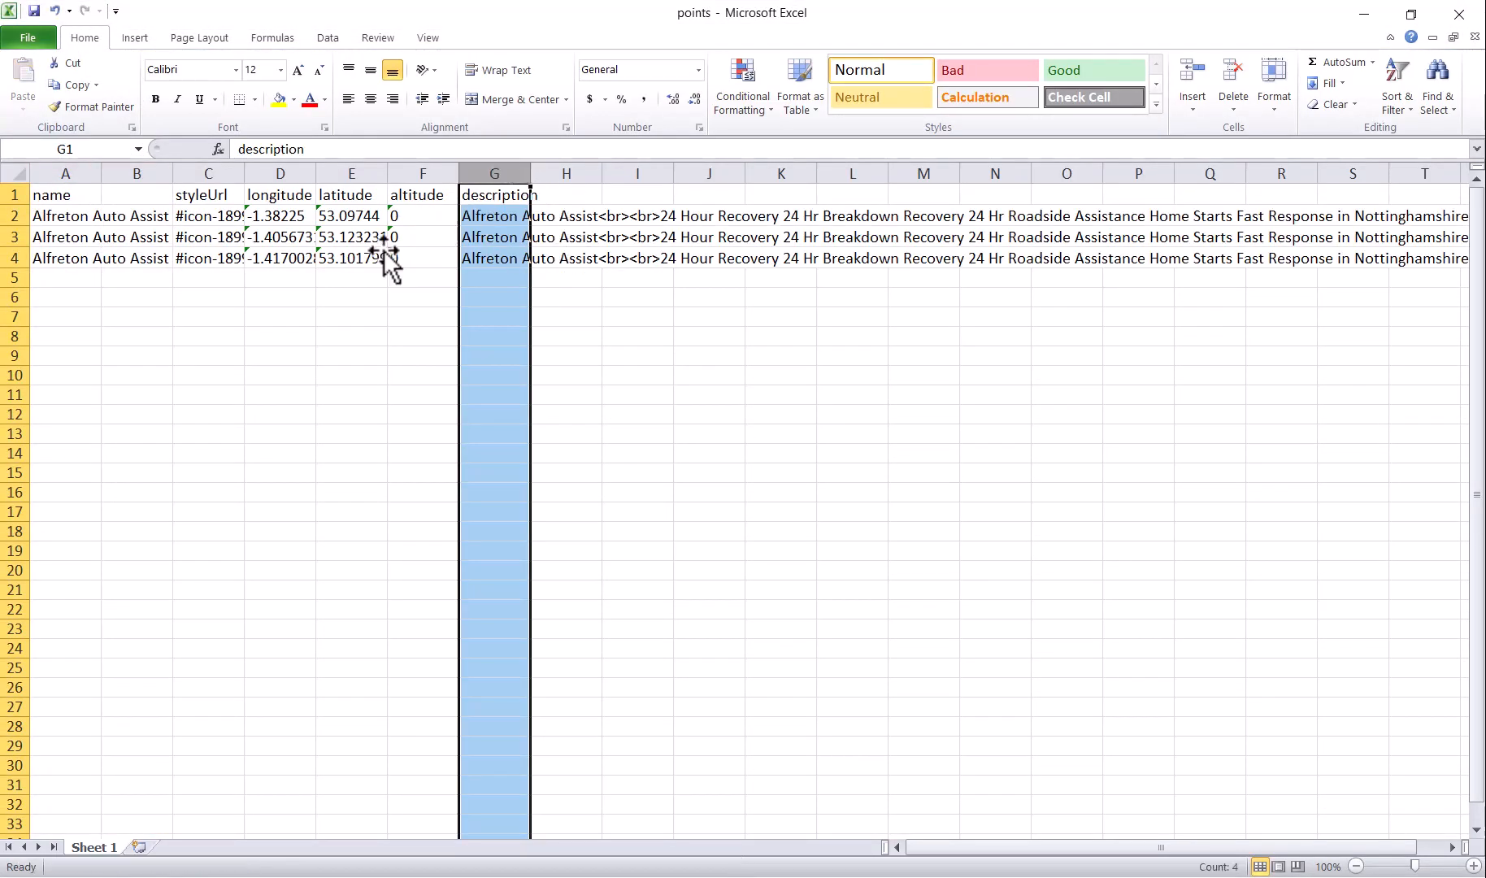
pyautogui.click(137, 173)
pyautogui.click(1234, 80)
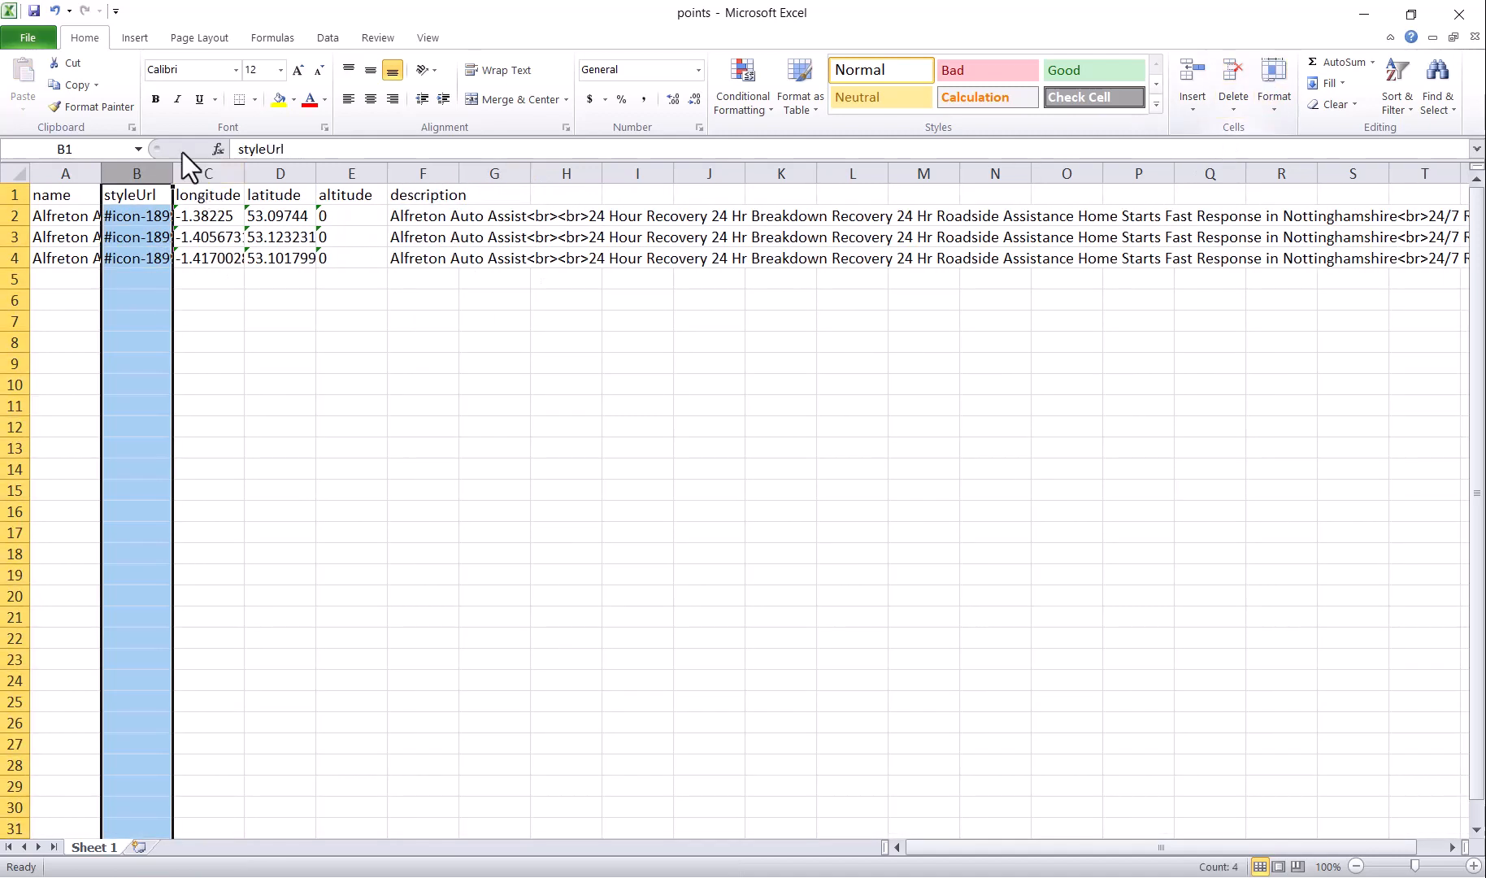
# Step: Widen the name, styleUrl, longitude and latitude columns and clear the description entries
pyautogui.moveTo(101, 173); pyautogui.dragTo(320, 173)
pyautogui.moveTo(583, 226); pyautogui.dragTo(593, 281)
pyautogui.press('Delete')
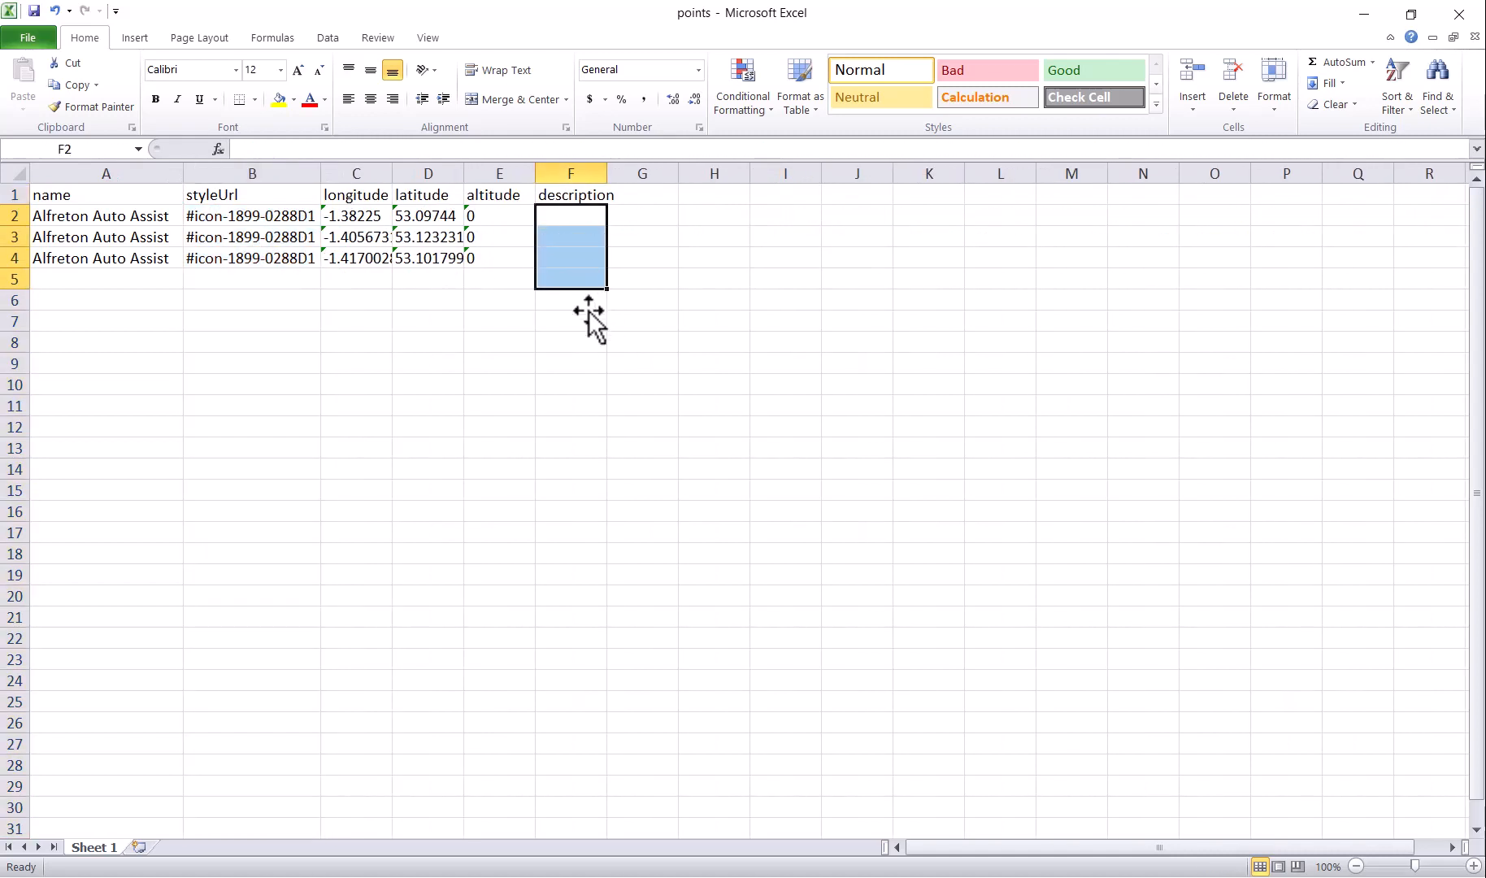
pyautogui.moveTo(392, 173); pyautogui.dragTo(520, 173)
pyautogui.click(491, 318)
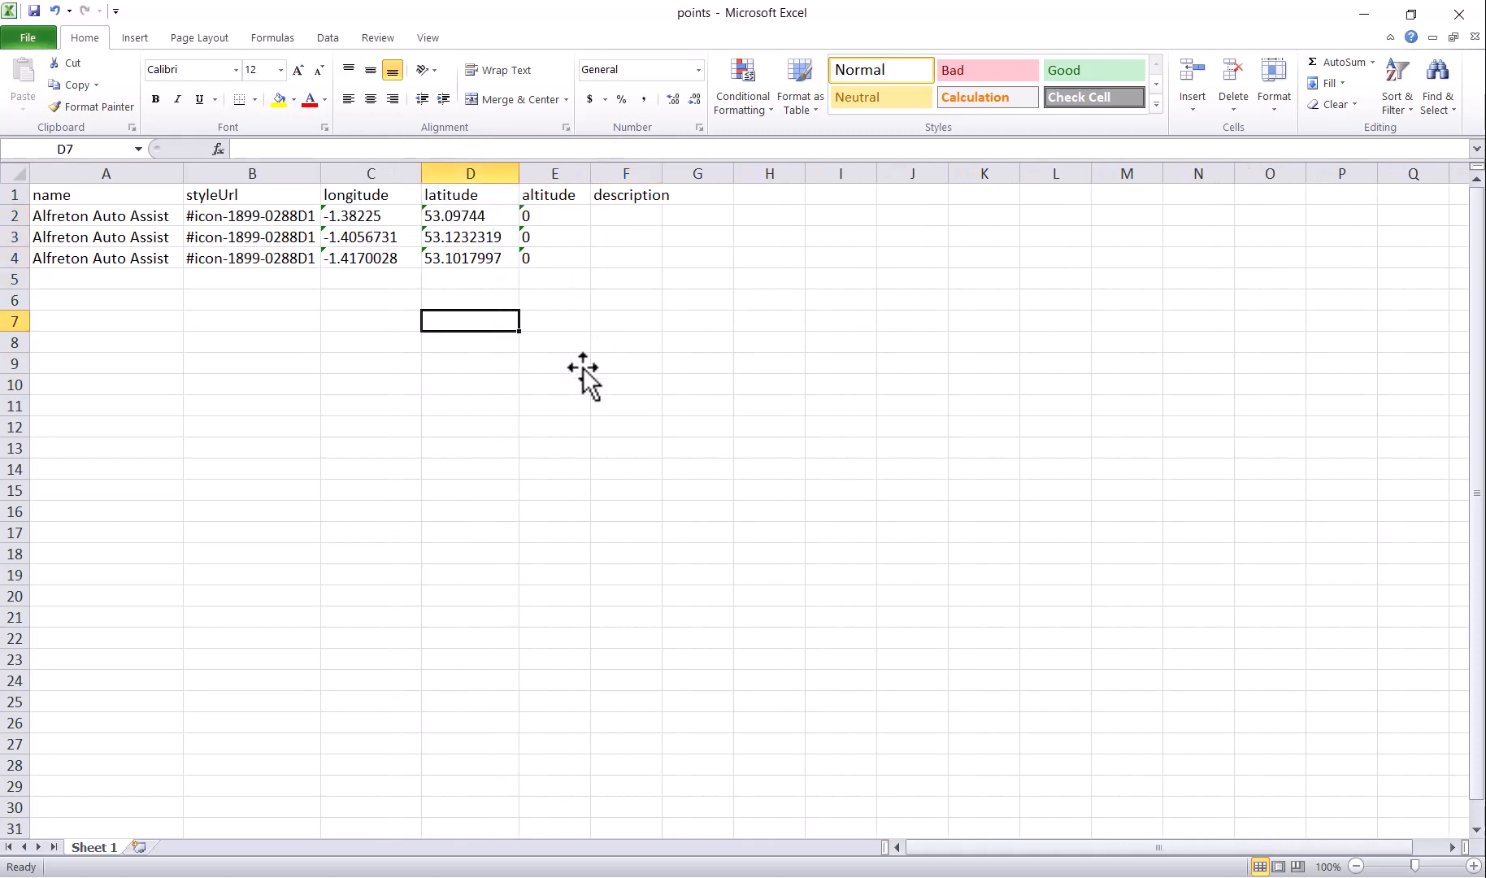
# Step: Add two blank worksheets, Sheet1 and Sheet2, then return to the points sheet
pyautogui.click(138, 849)
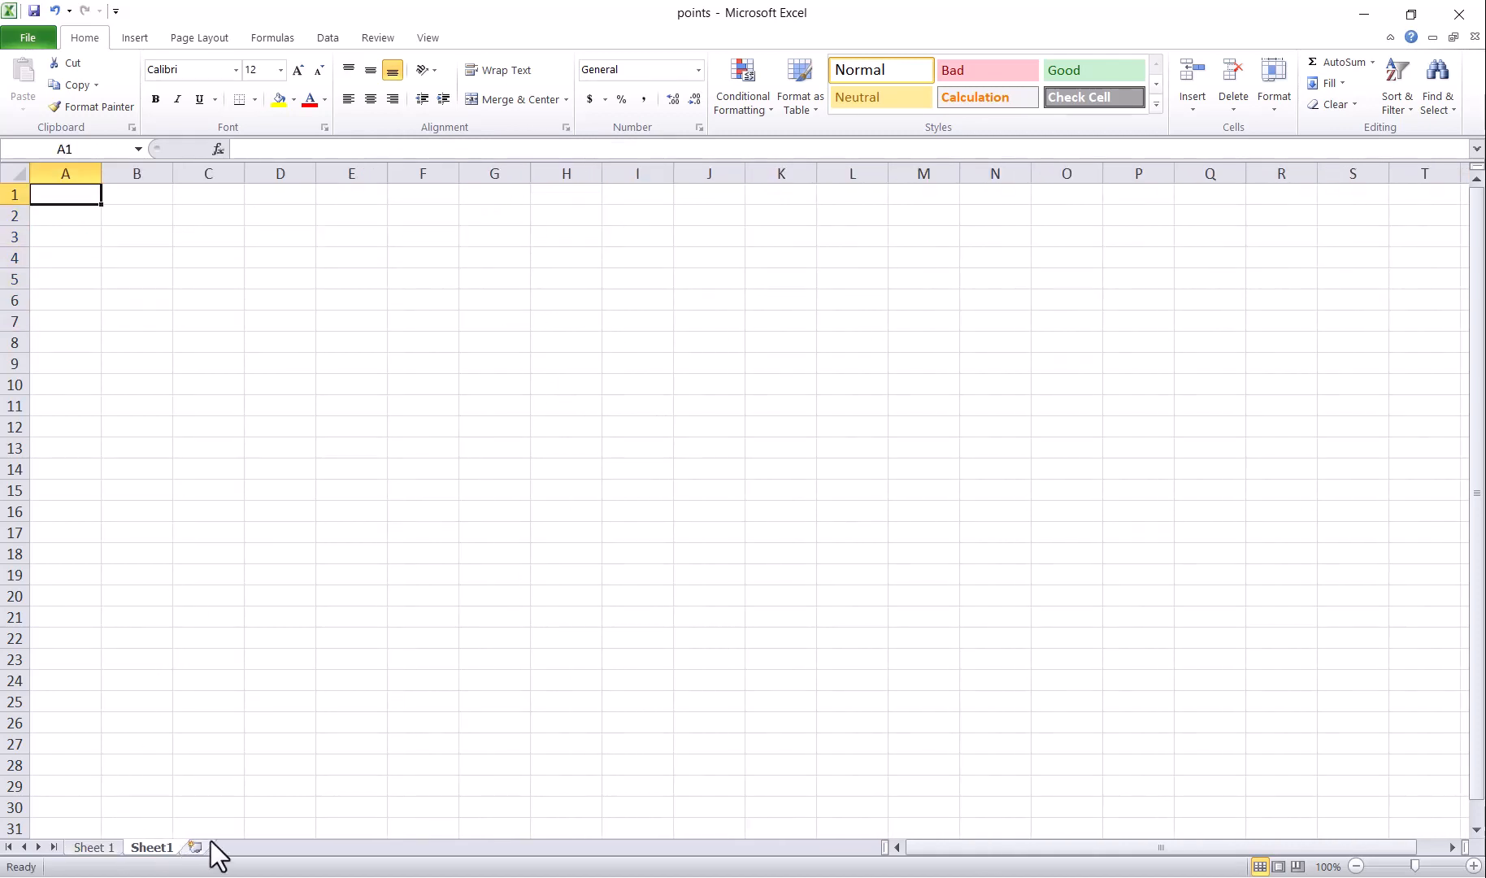
pyautogui.click(199, 849)
pyautogui.click(153, 849)
pyautogui.click(110, 850)
pyautogui.click(151, 849)
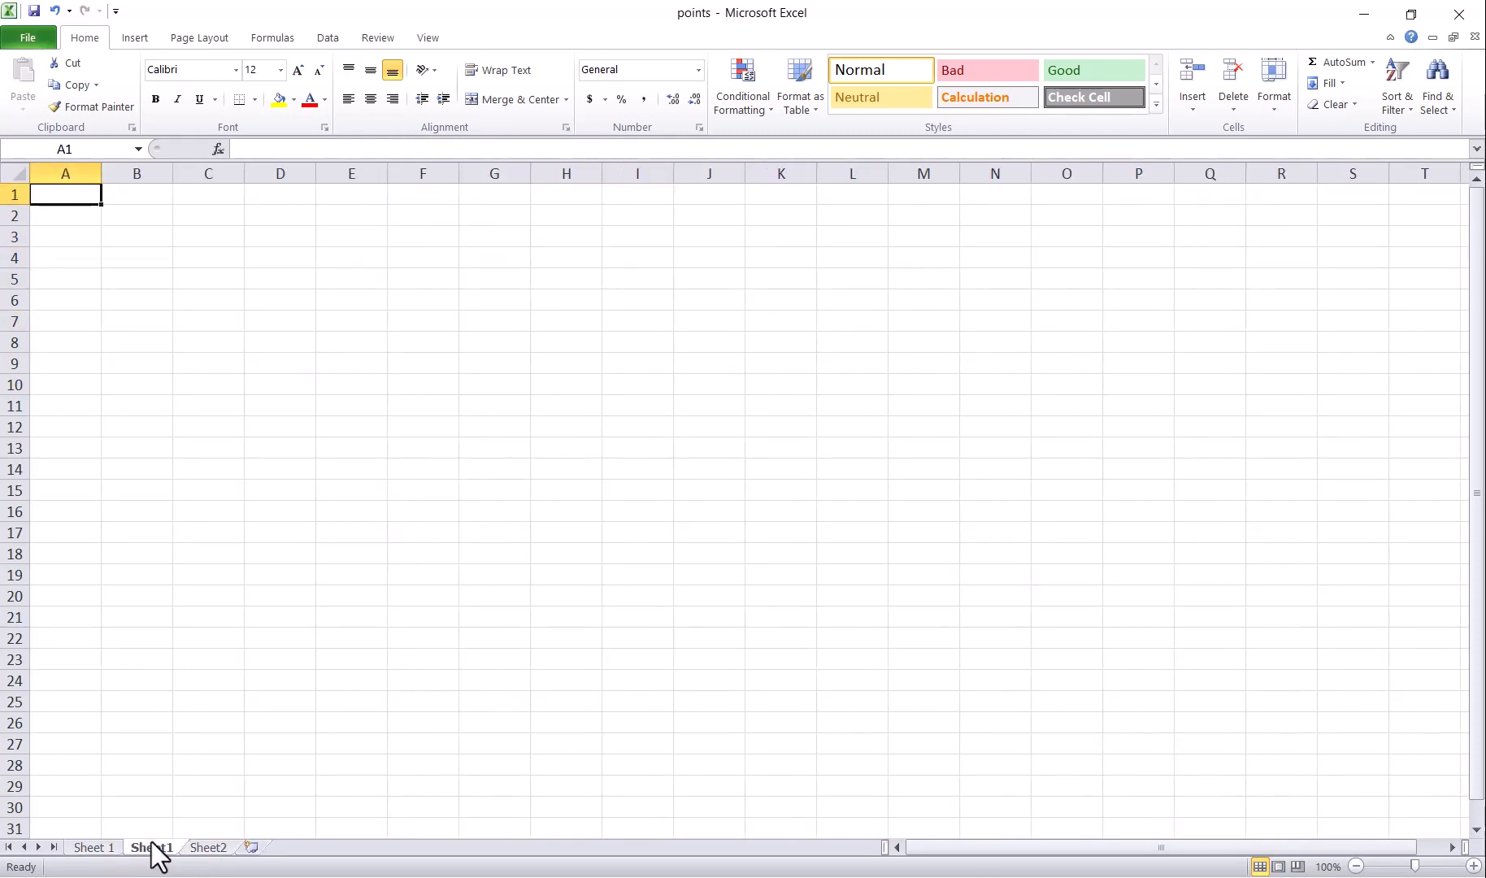
pyautogui.click(205, 849)
pyautogui.click(111, 849)
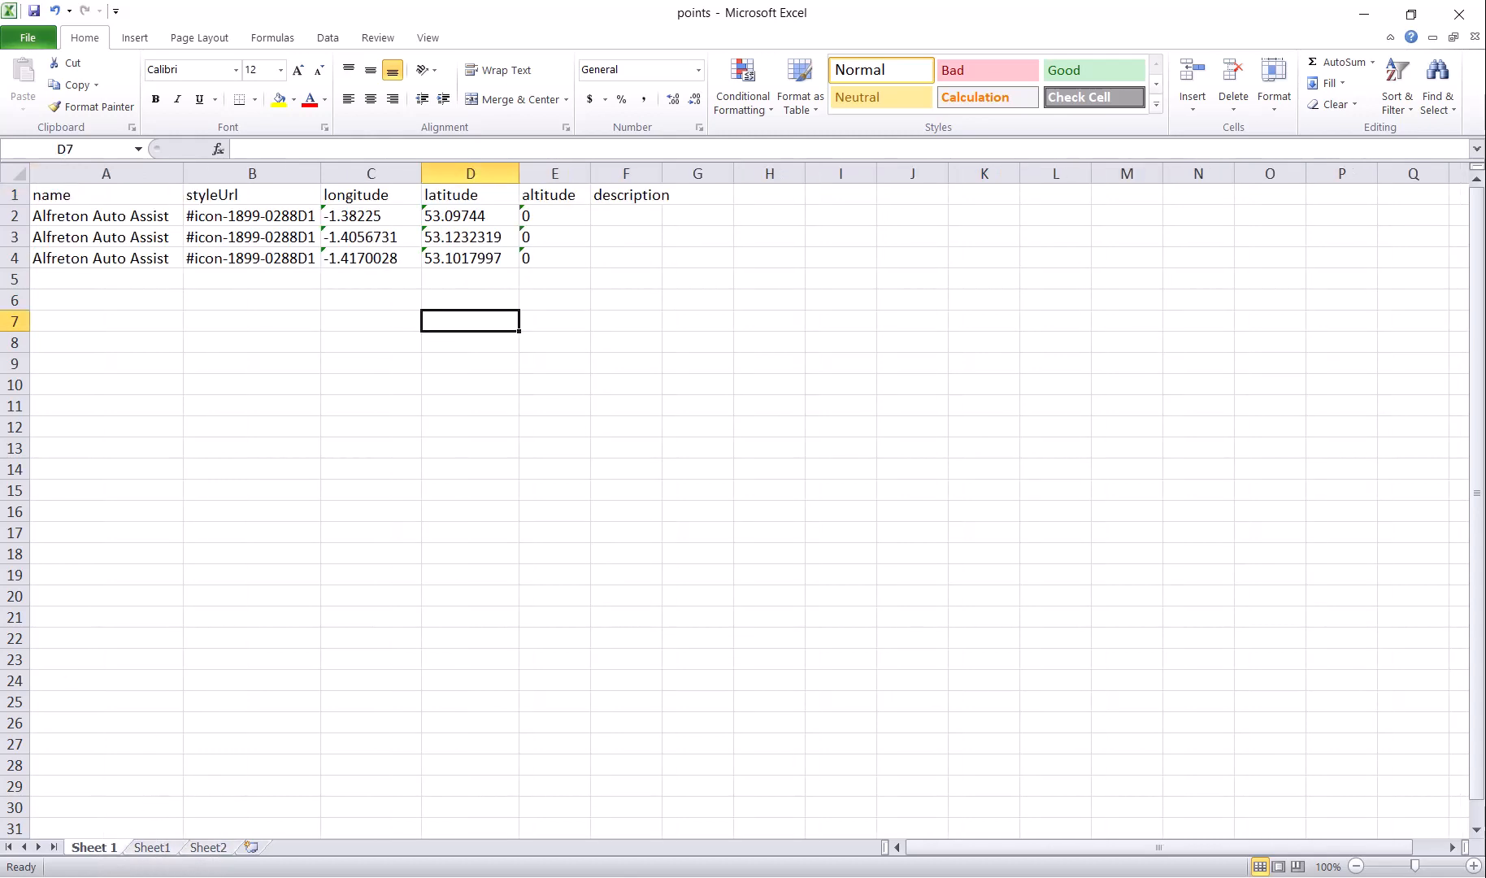
pyautogui.hotkey('alt', 'Tab')
# Step: In Circle Generator, change the radius to 0.5 and generate the new circle
pyautogui.click(388, 6)
pyautogui.click(695, 16)
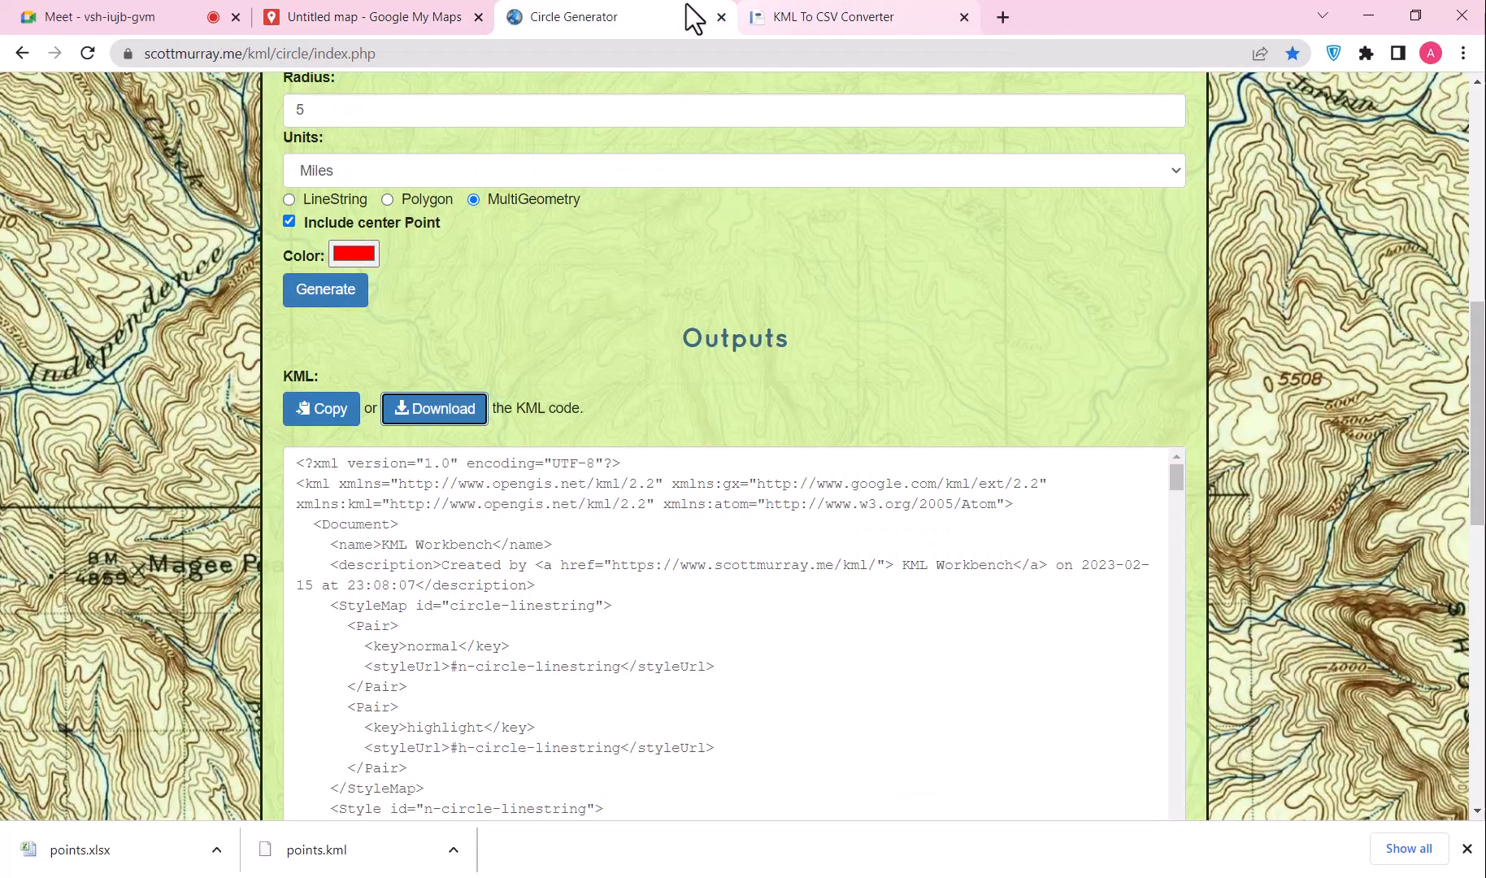
pyautogui.scroll(3, 352, 372)
pyautogui.doubleClick(320, 417)
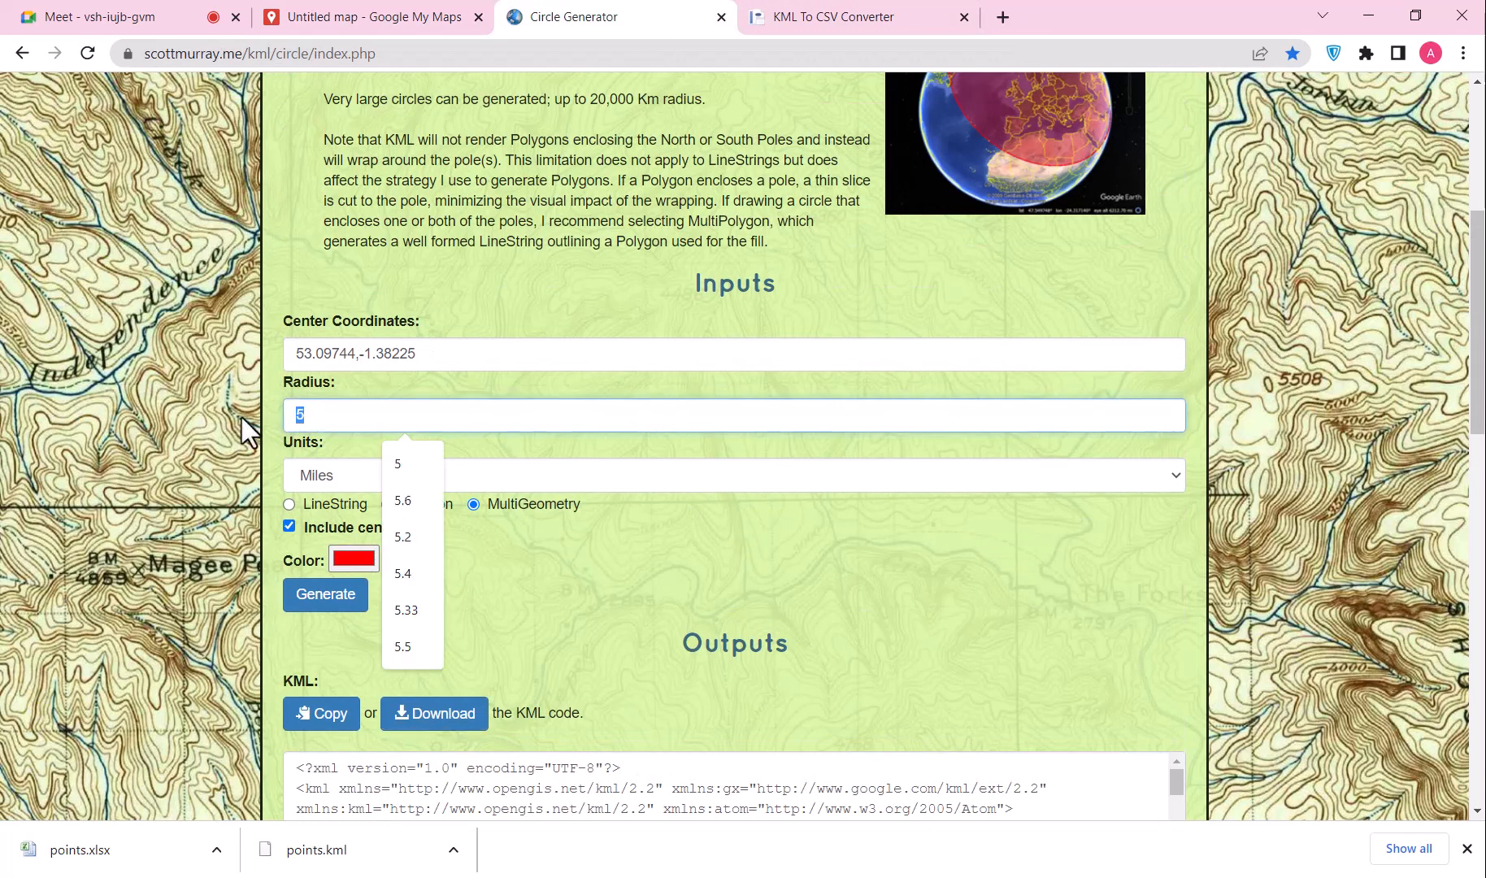
pyautogui.press('BackSpace')
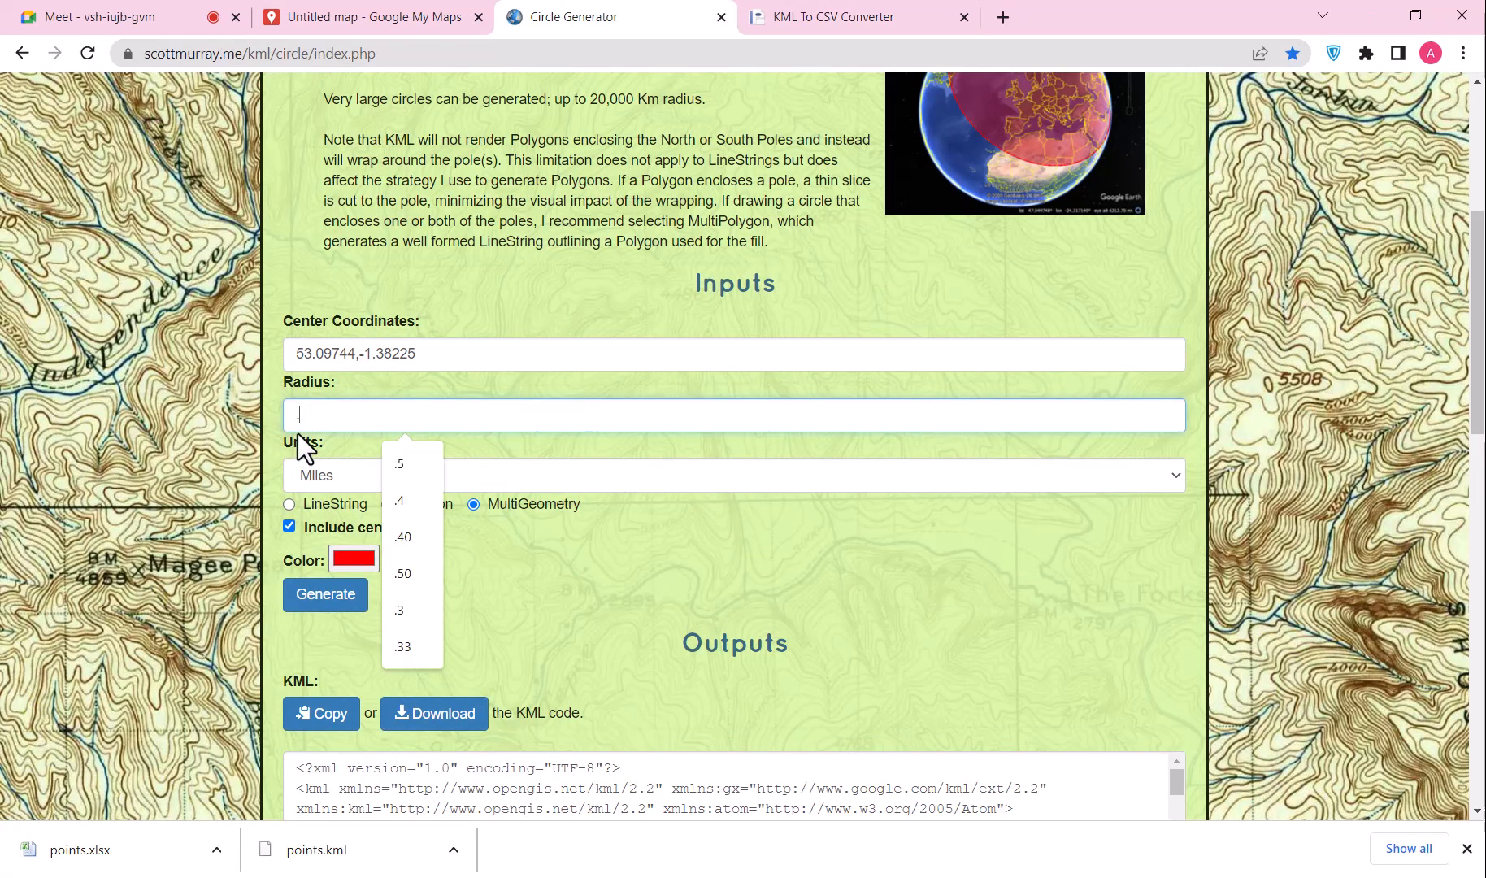
pyautogui.write('.5')
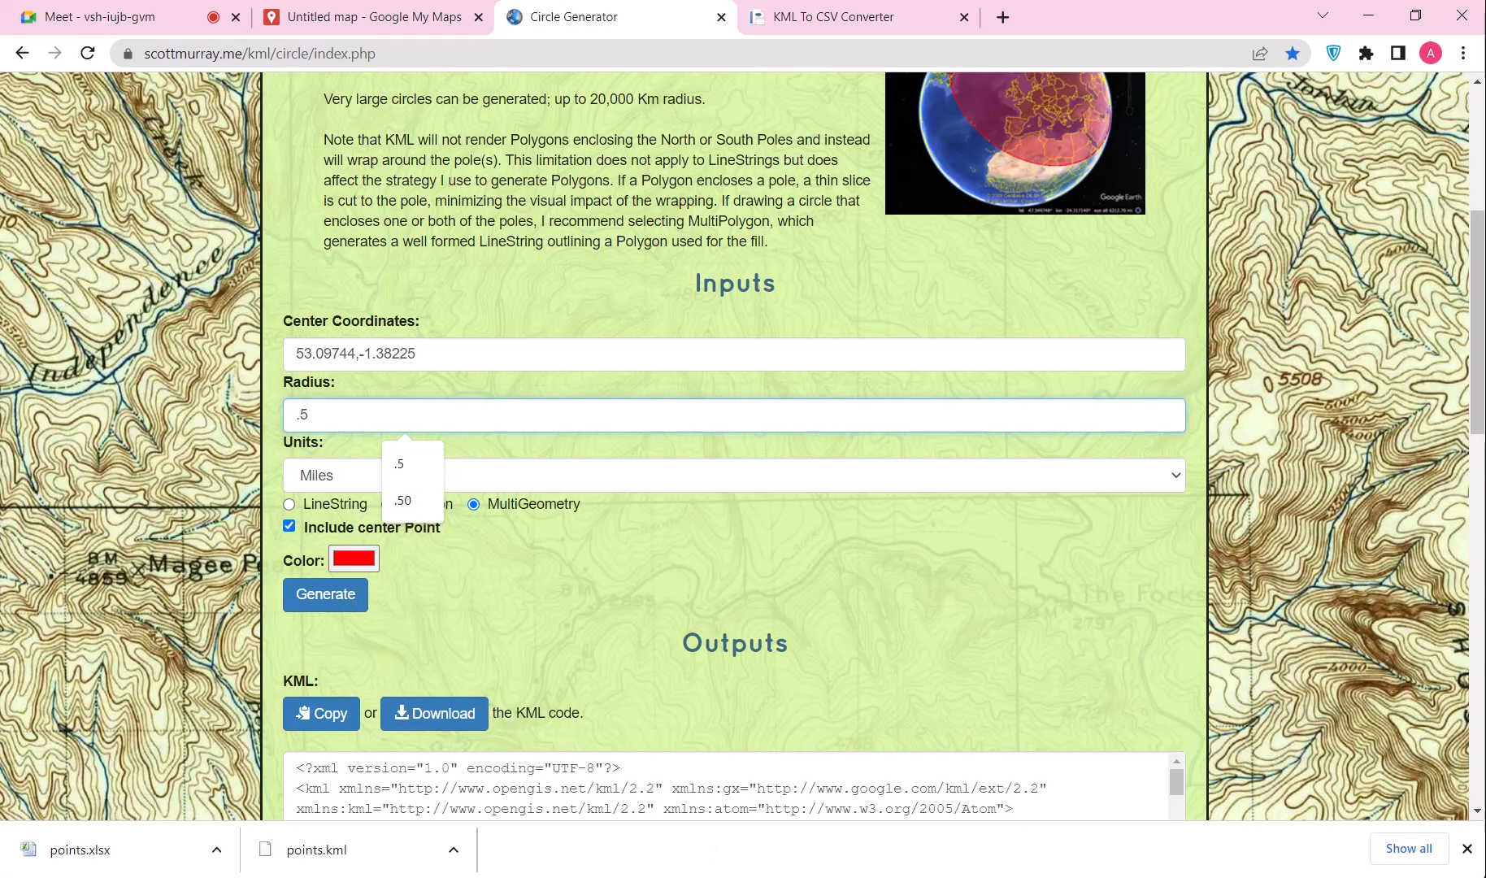
pyautogui.click(1465, 848)
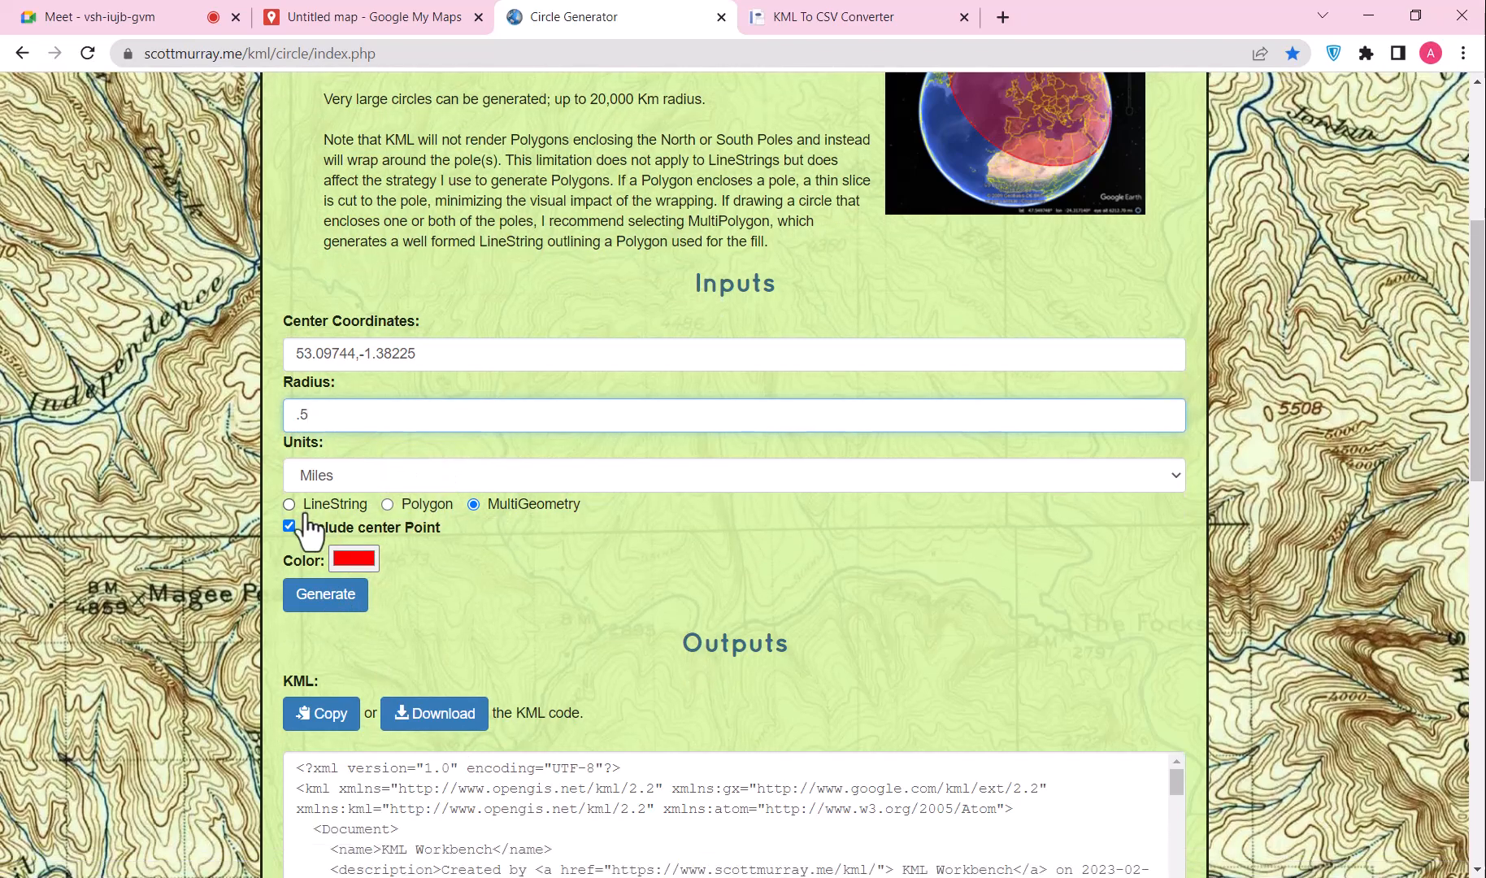
pyautogui.click(326, 597)
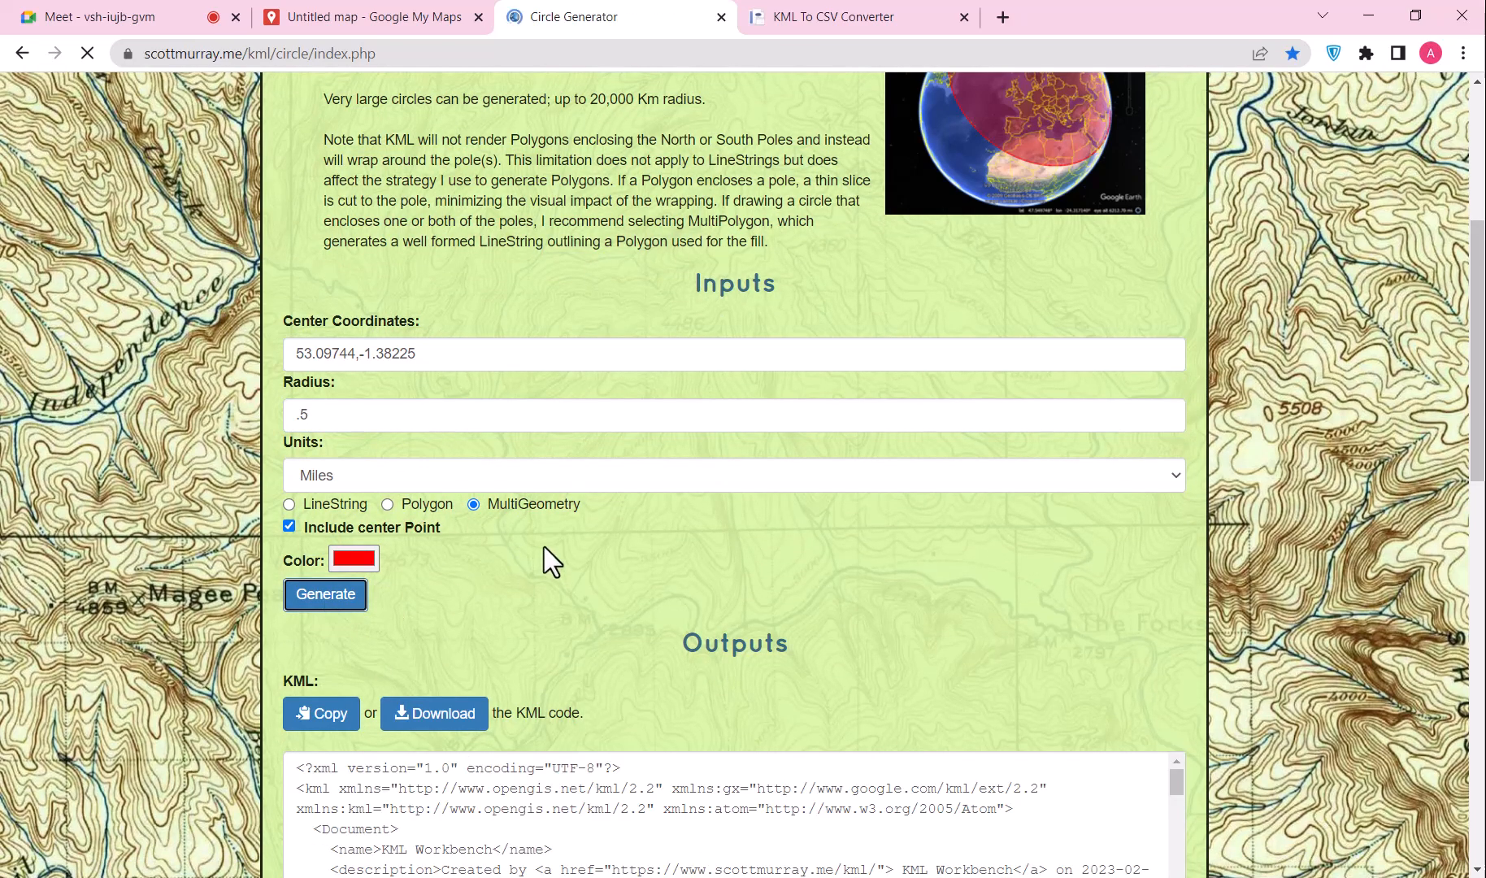
# Step: Scroll to the KML output and select the circle's ring coordinates
pyautogui.scroll(-6, 632, 491)
pyautogui.scroll(-7, 750, 441)
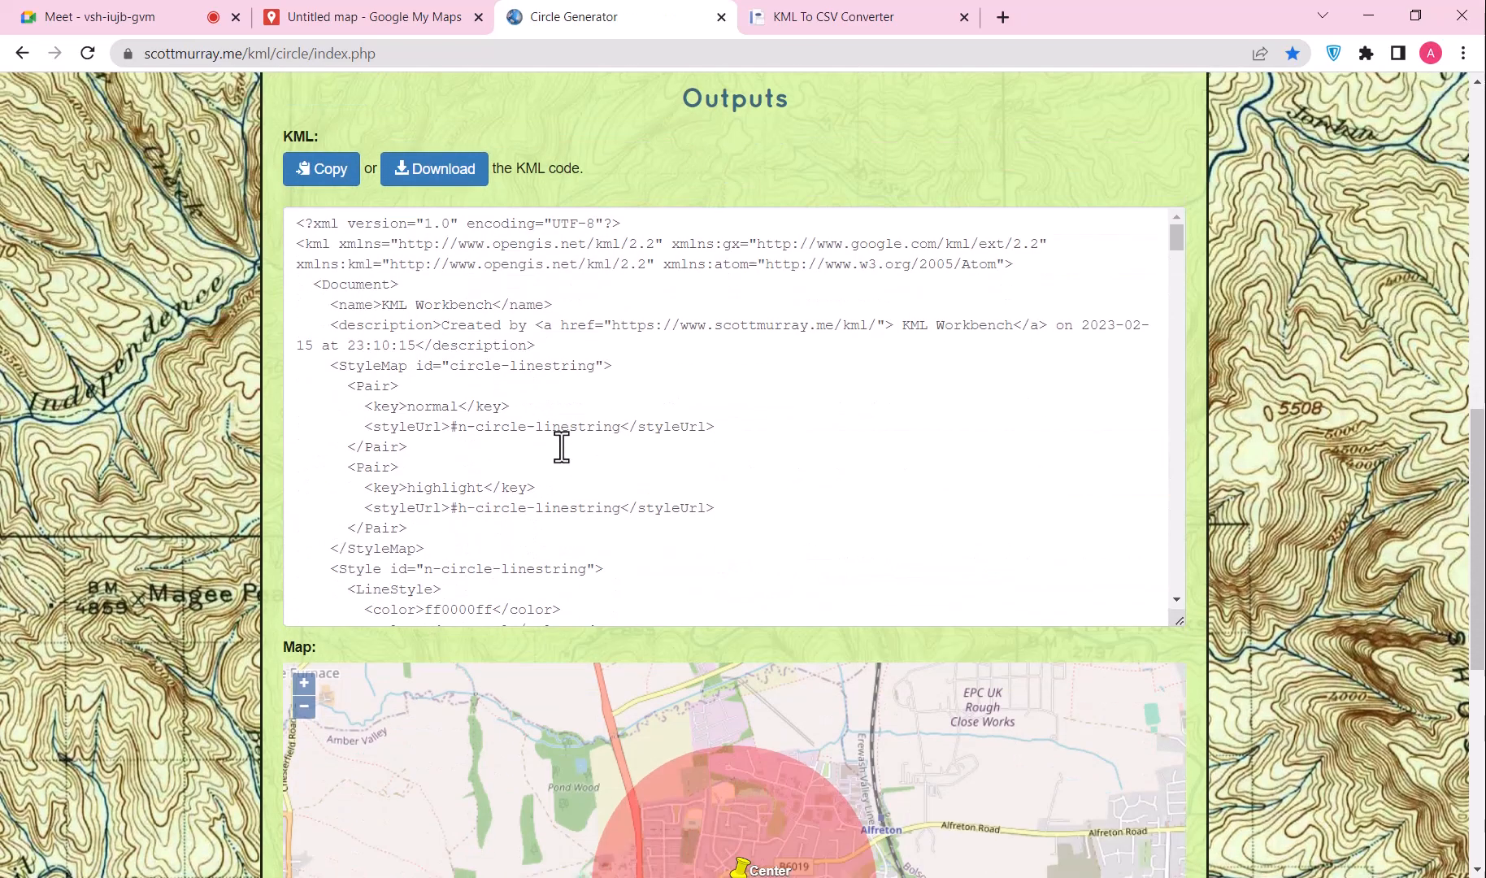
pyautogui.scroll(2, 241, 417)
pyautogui.scroll(-5, 512, 406)
pyautogui.scroll(-6, 512, 408)
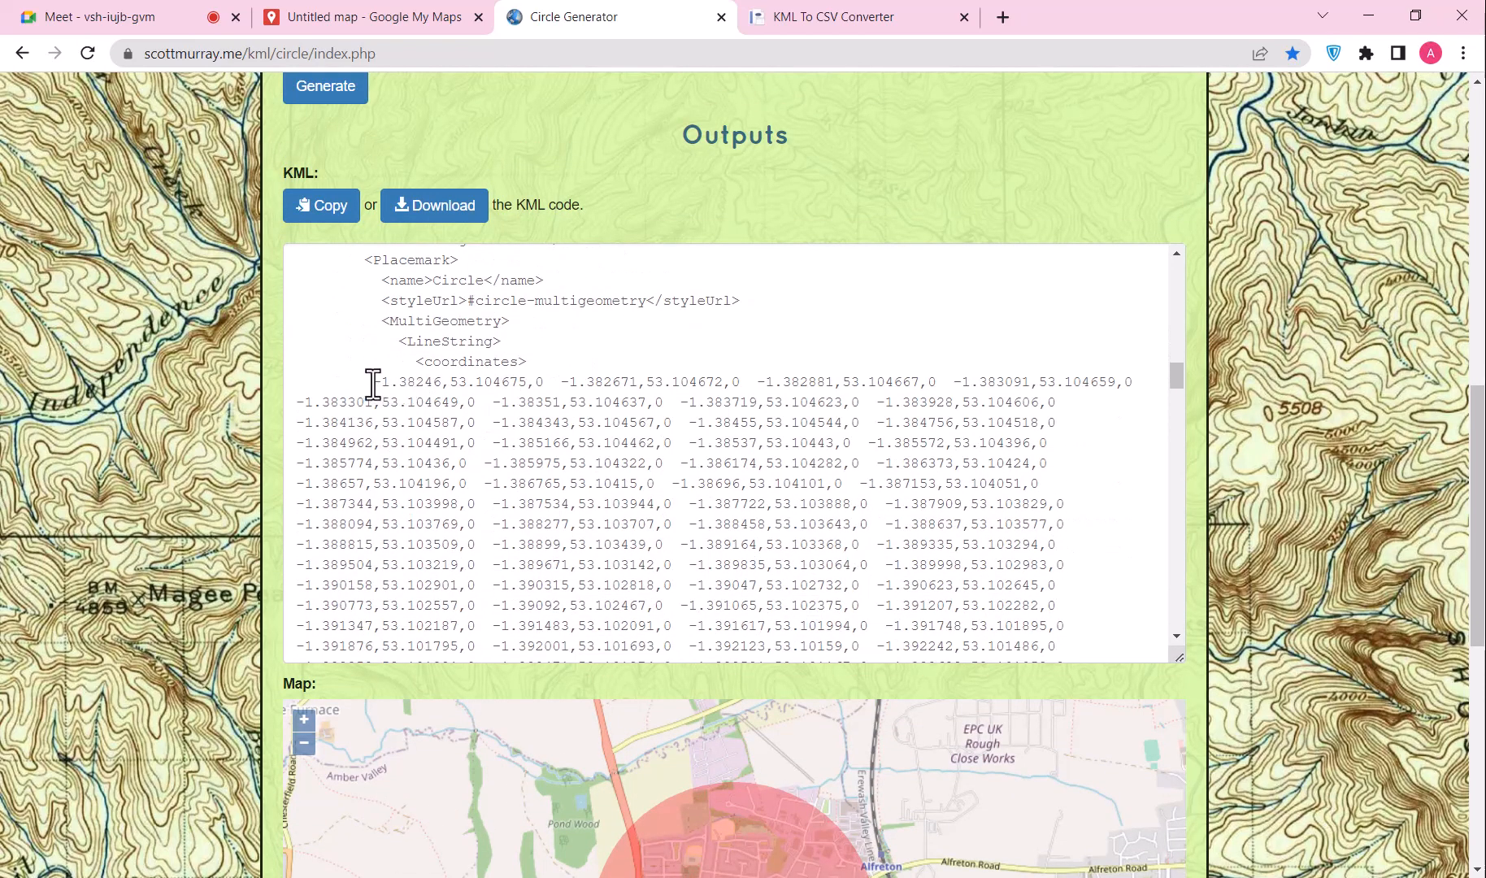
pyautogui.moveTo(372, 382); pyautogui.dragTo(458, 391)
pyautogui.scroll(-10, 416, 476)
pyautogui.scroll(-12, 415, 481)
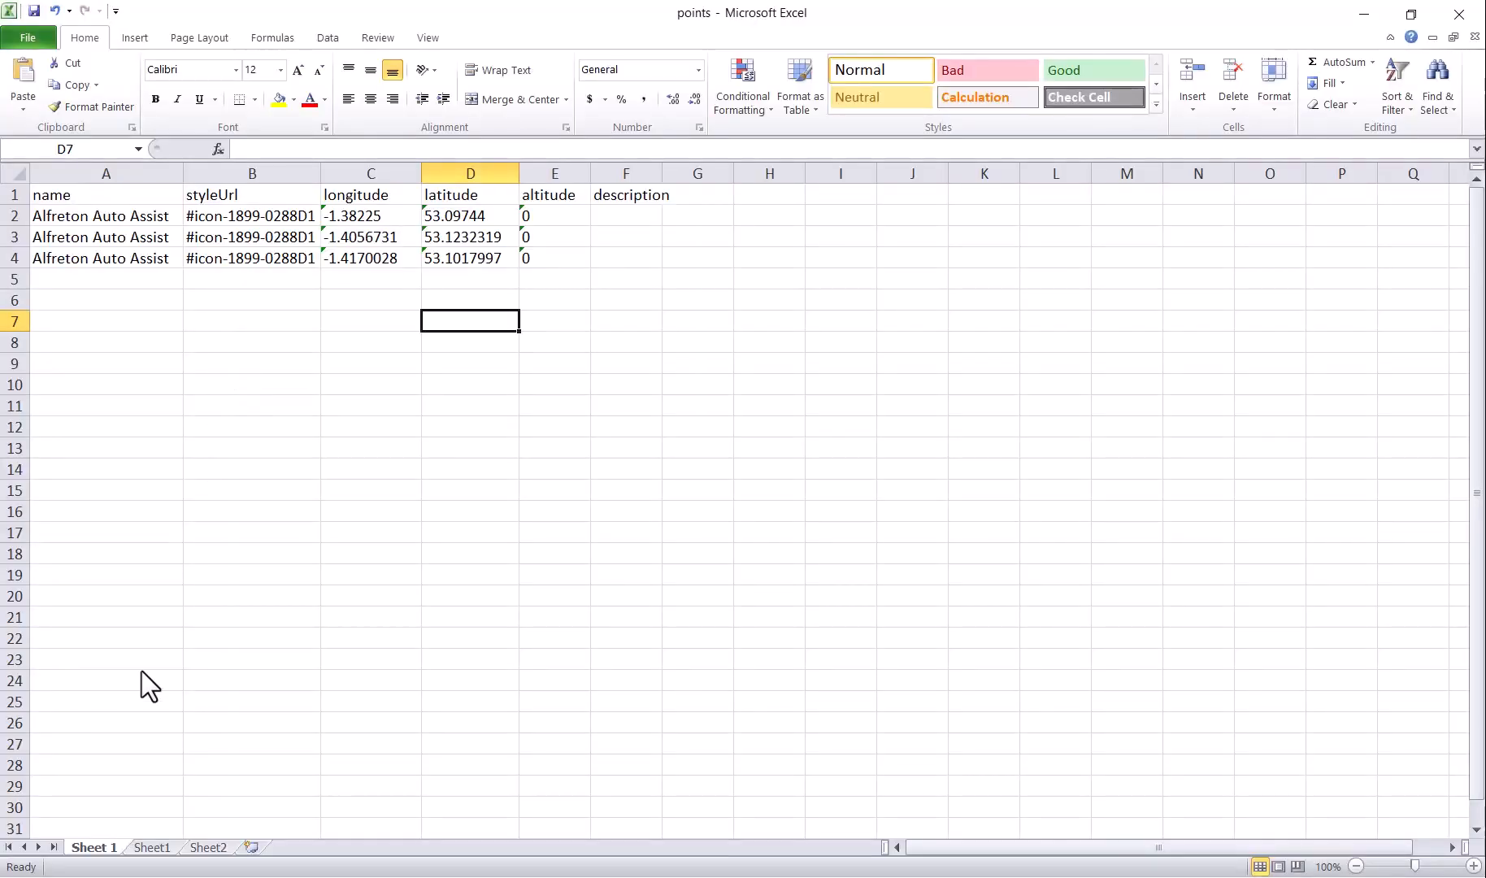
# Step: Paste the circle coordinates into cell A1 of Sheet1
pyautogui.click(152, 847)
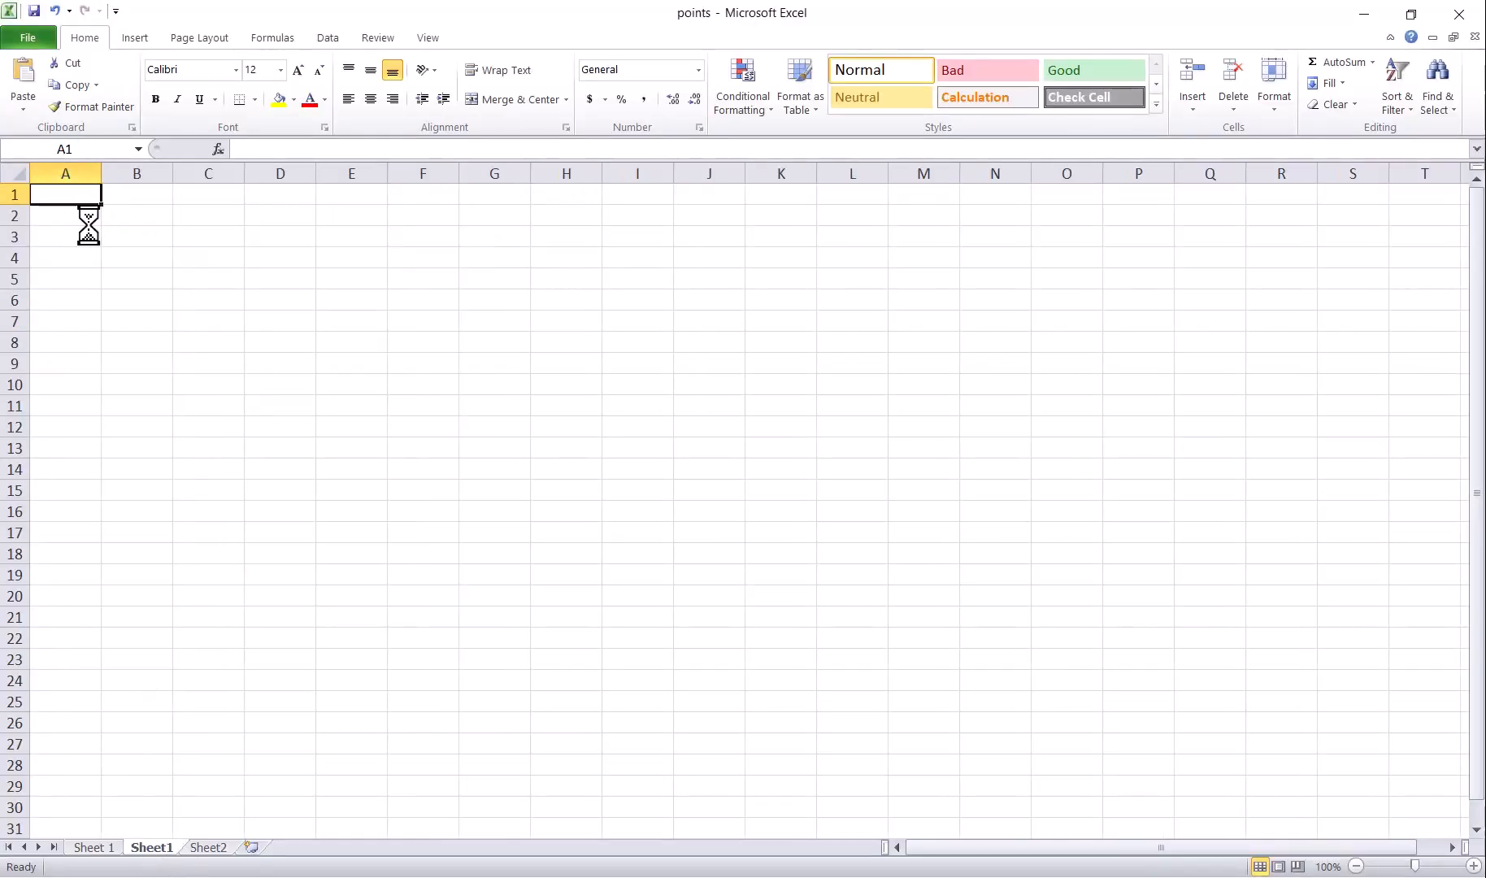
pyautogui.hotkey('ctrl', 'v')
pyautogui.click(159, 192)
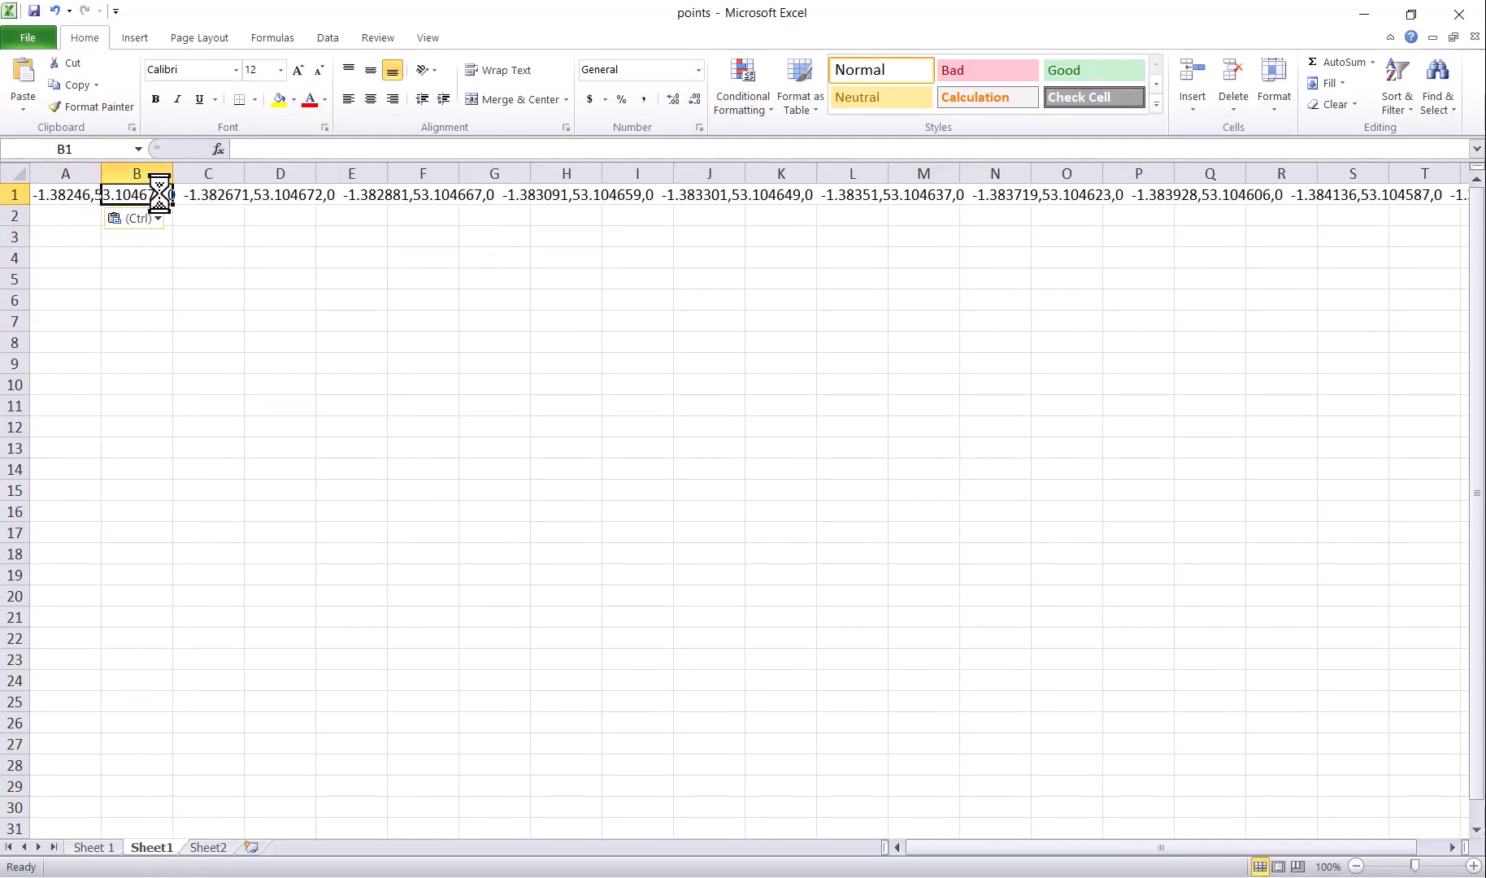
pyautogui.click(64, 198)
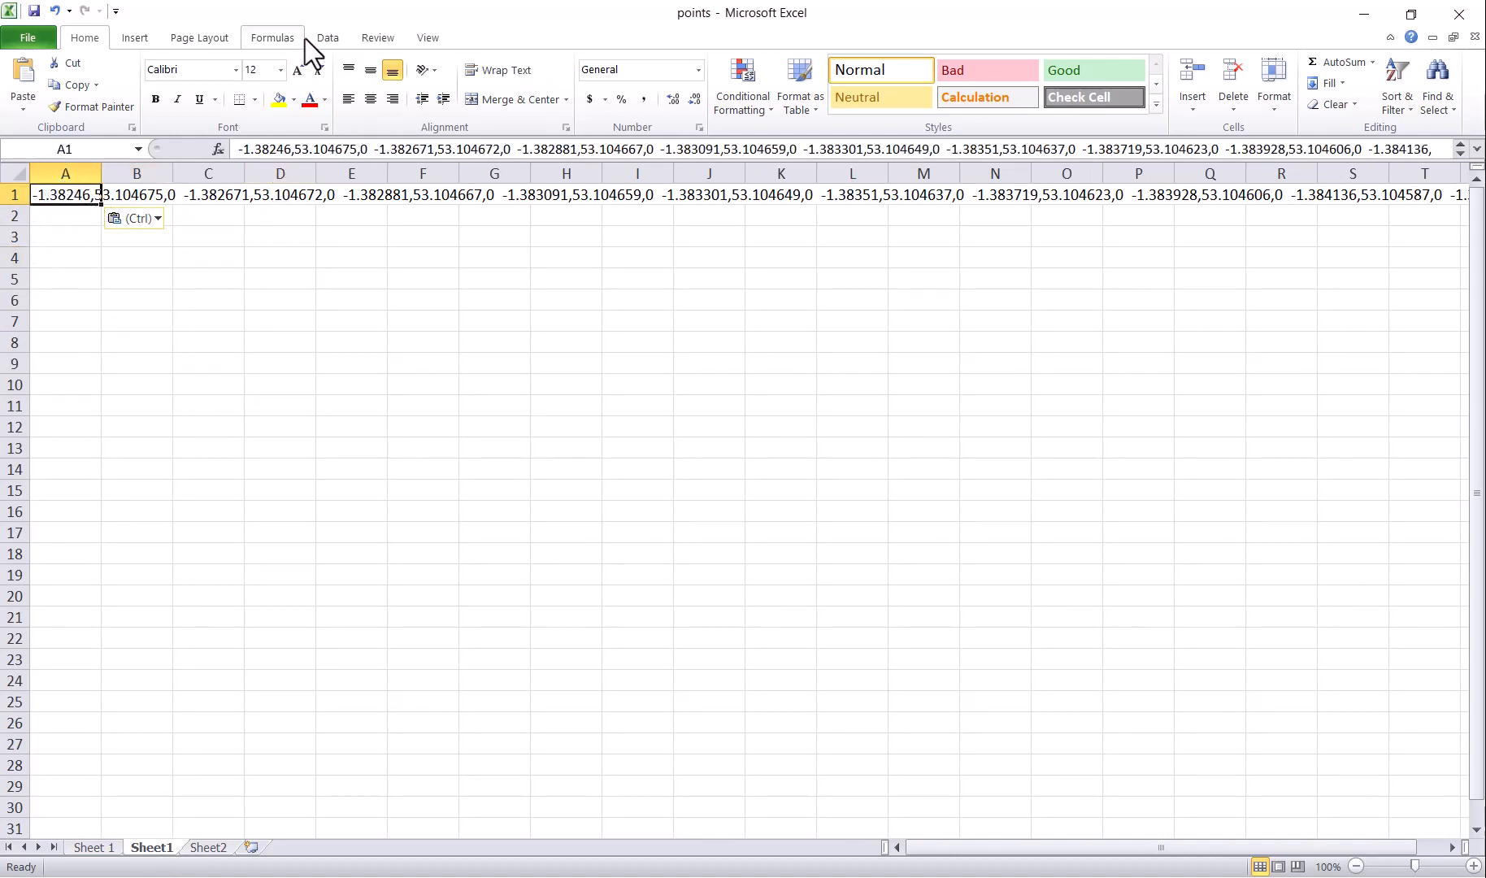
# Step: Split row 1 at commas using Text to Columns with the Delimited and Comma options
pyautogui.click(328, 38)
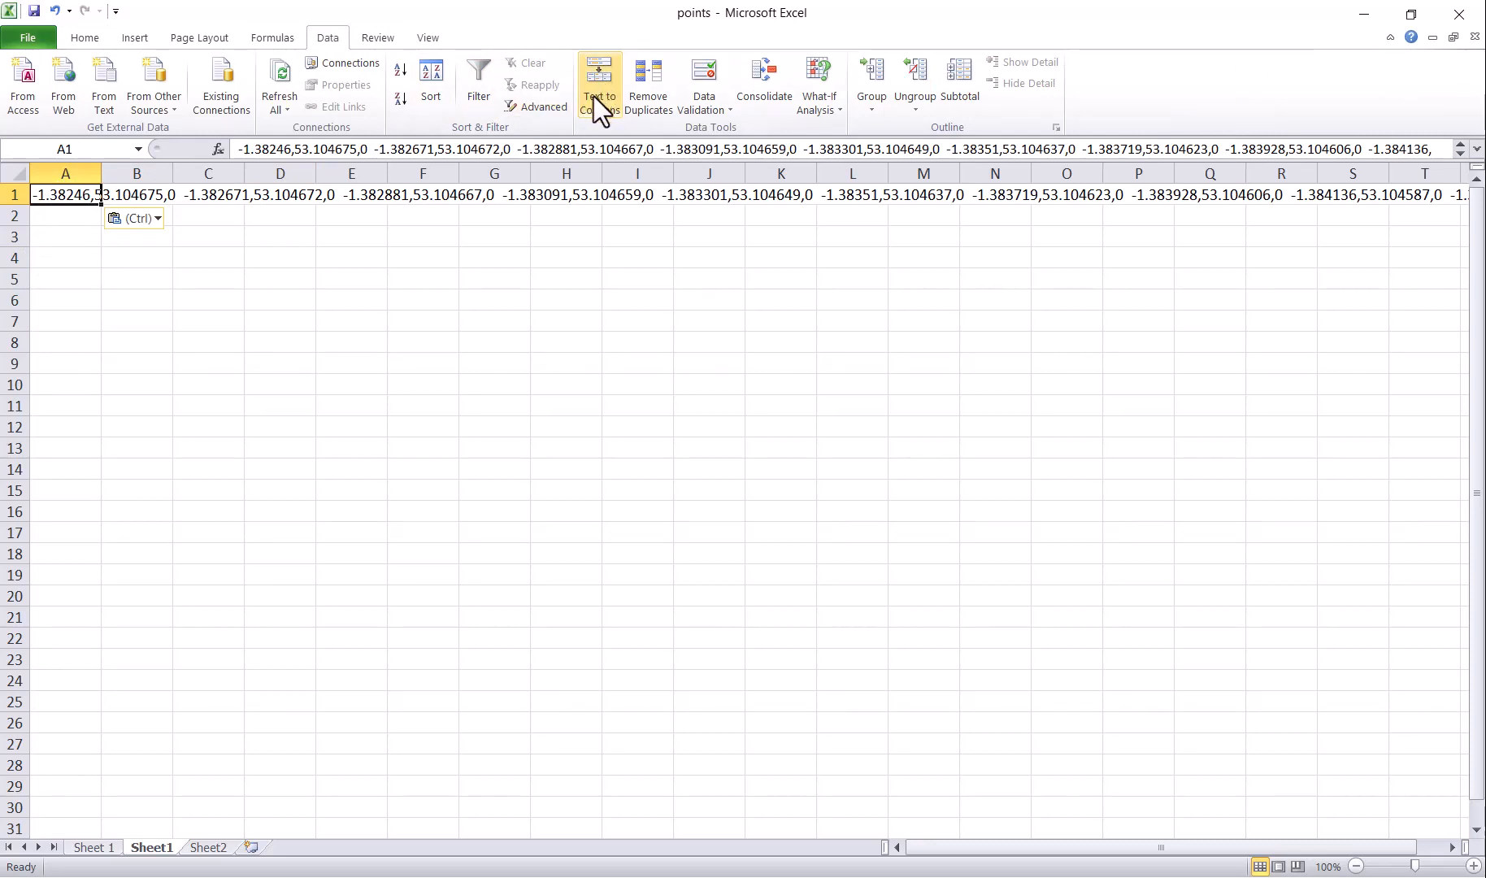
pyautogui.click(600, 73)
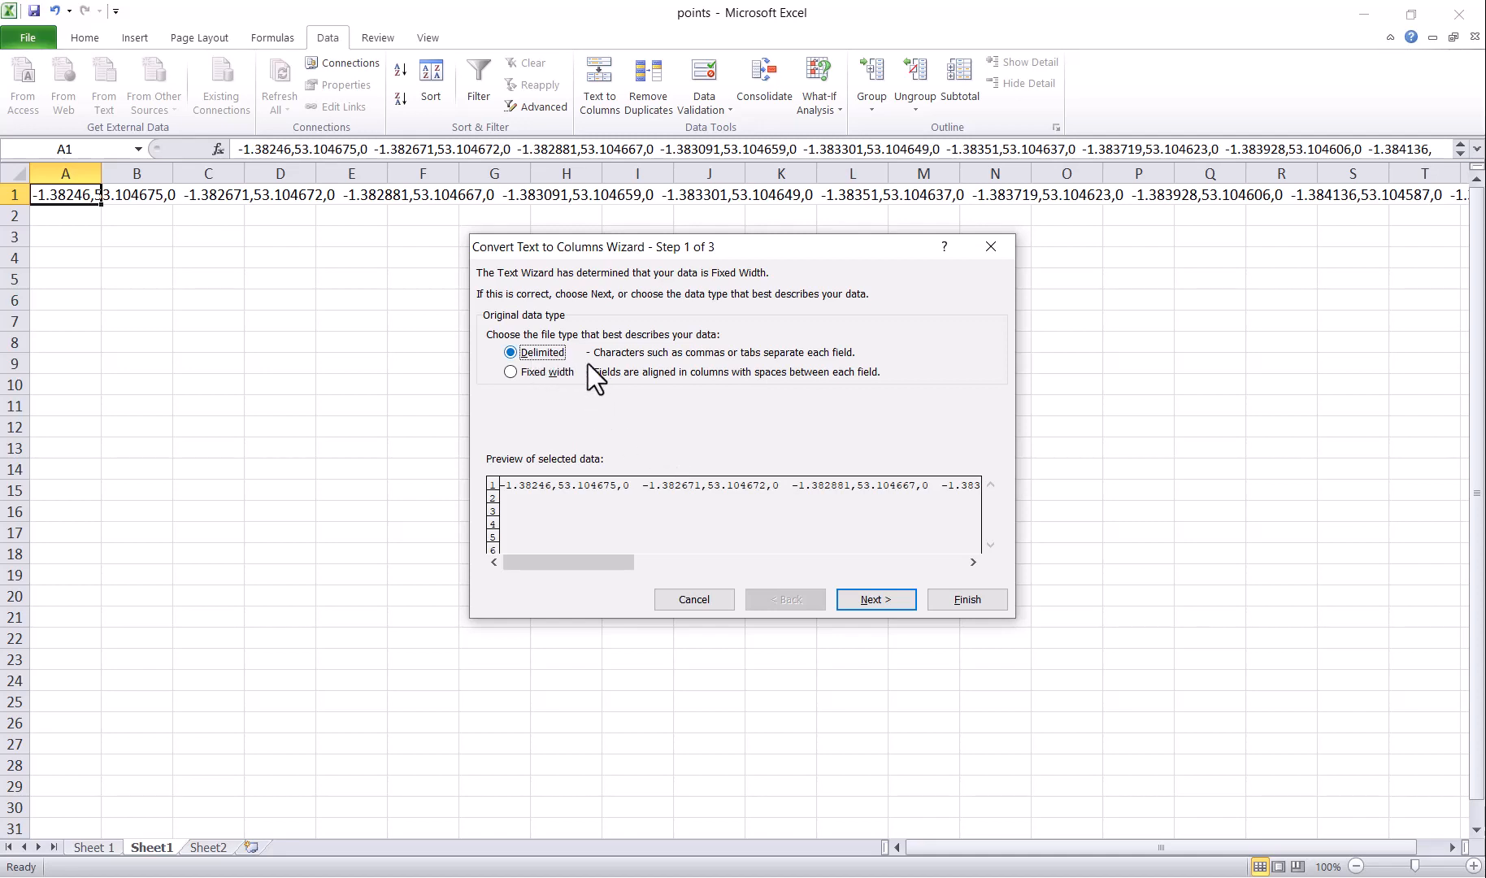
pyautogui.click(876, 600)
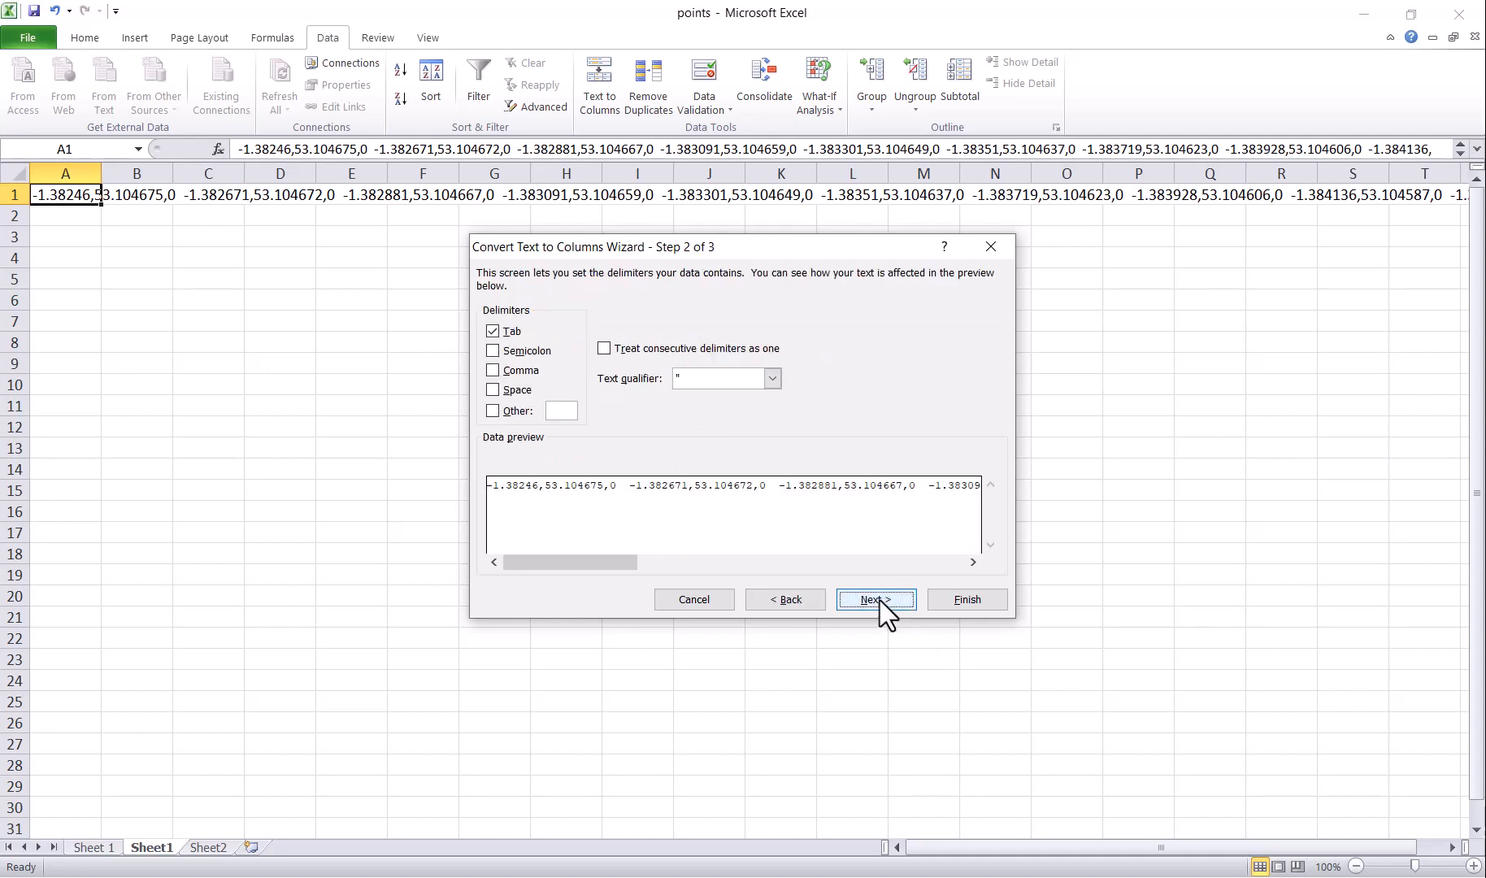
pyautogui.click(517, 372)
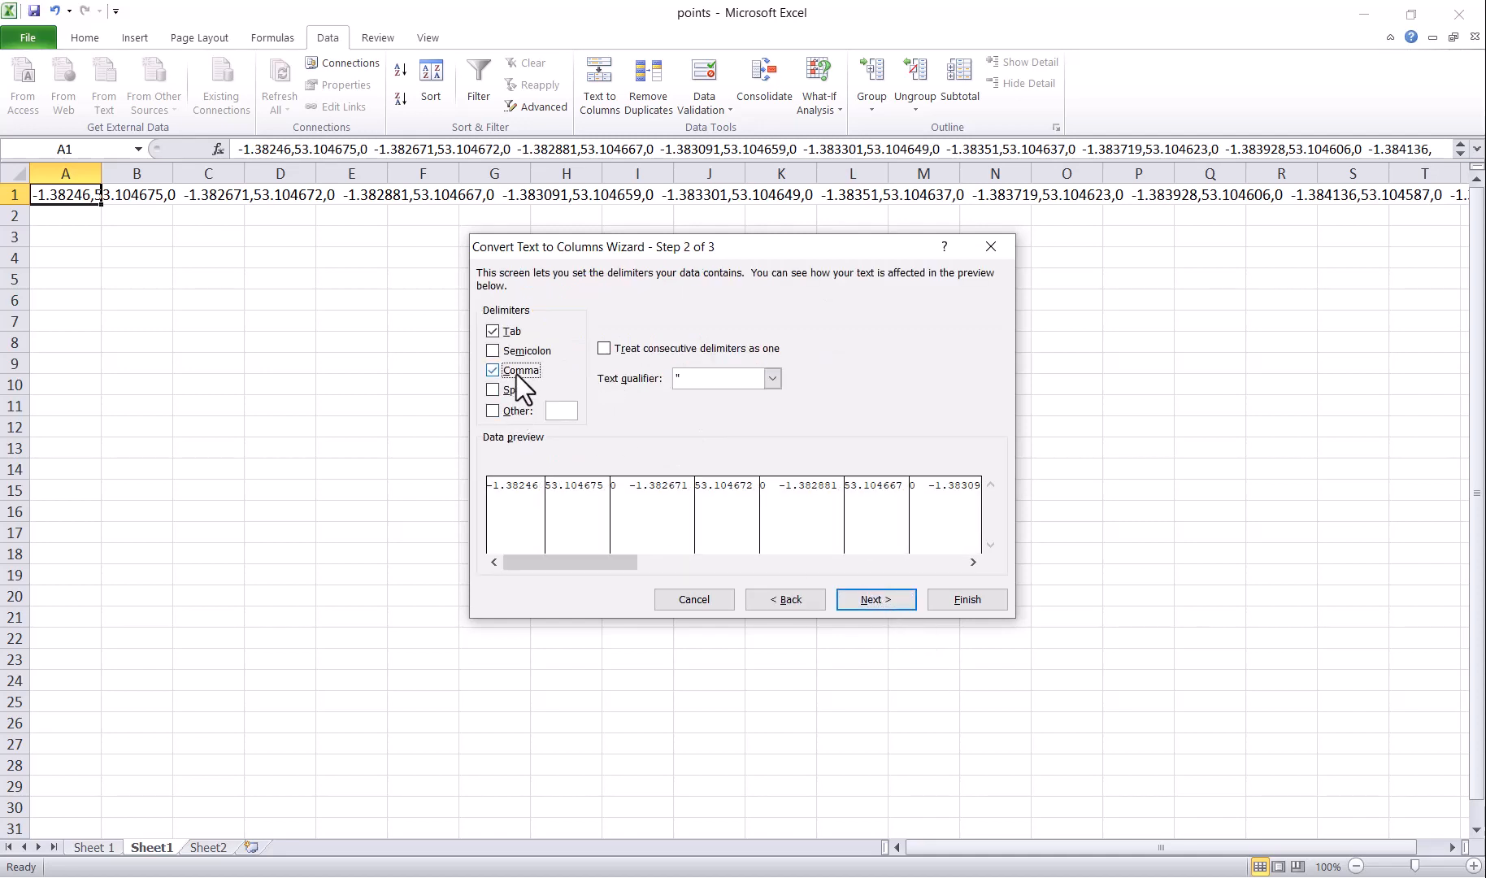
pyautogui.click(878, 602)
pyautogui.click(980, 607)
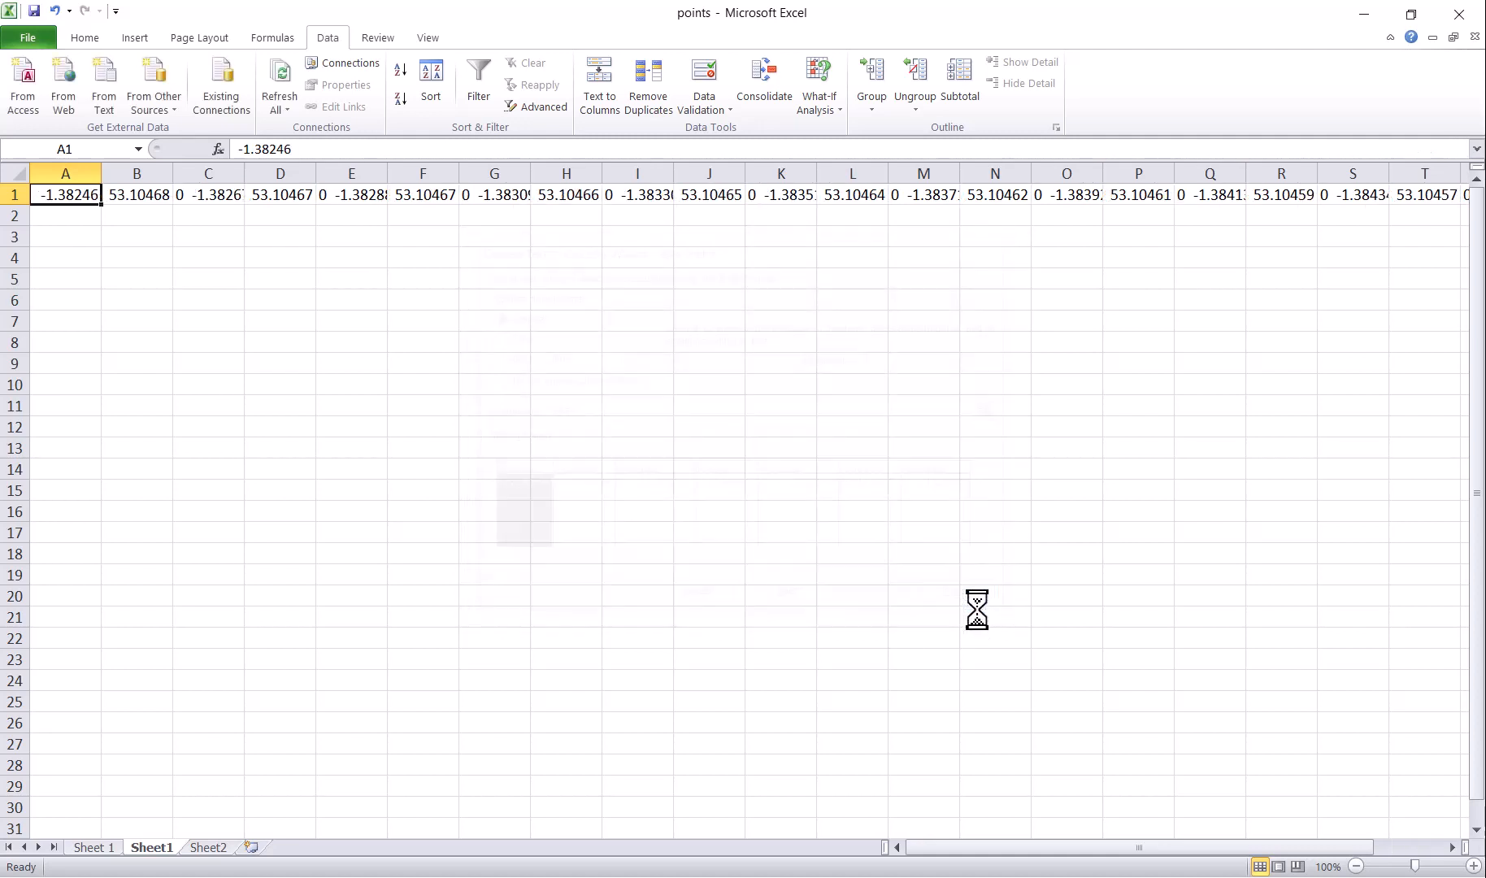
pyautogui.click(553, 367)
pyautogui.click(447, 213)
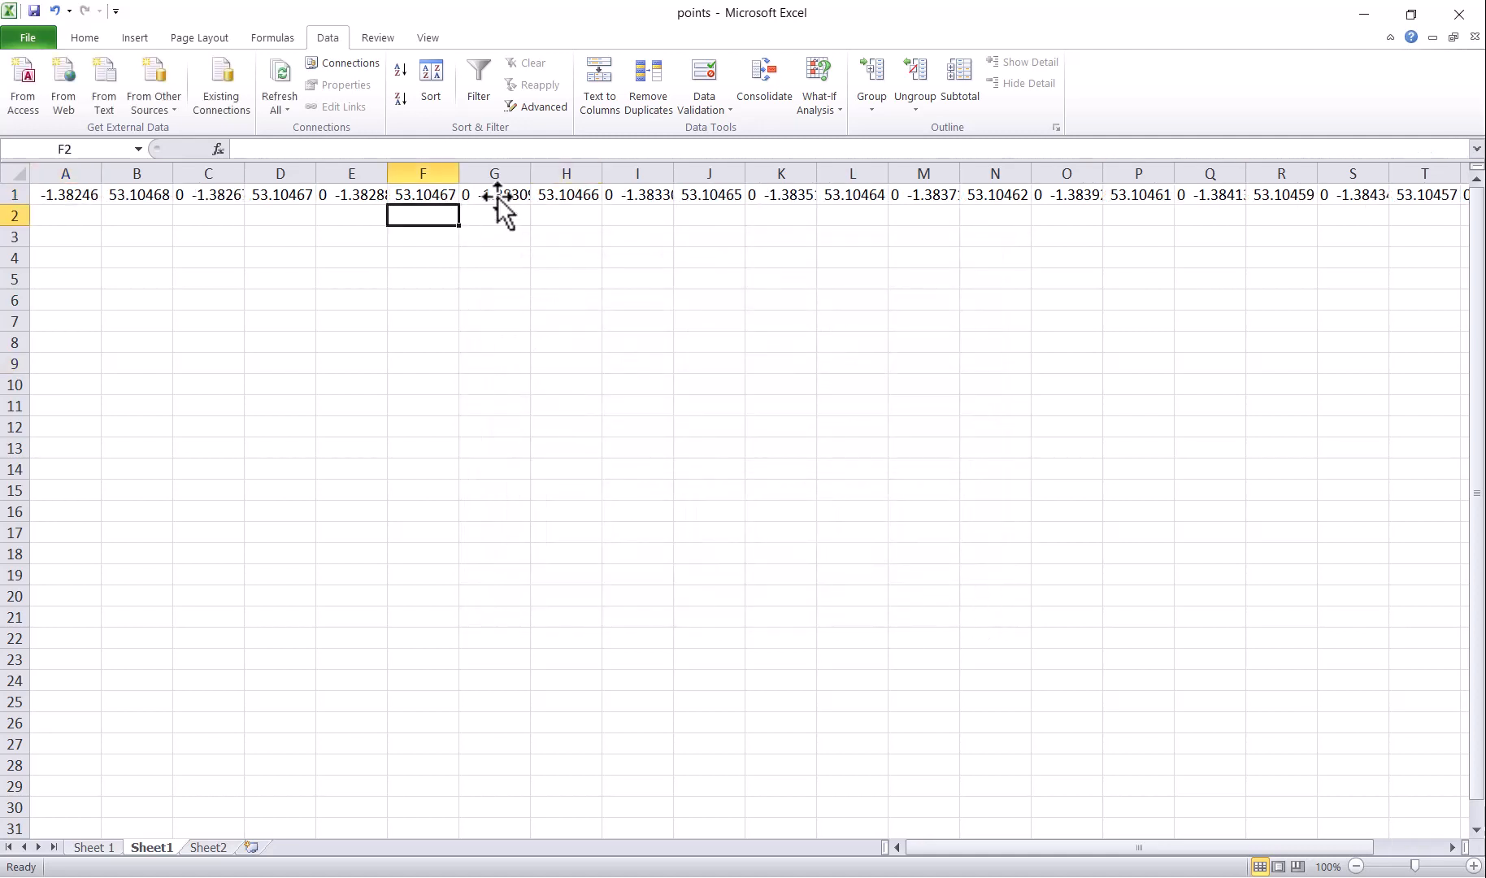
pyautogui.click(581, 197)
pyautogui.click(650, 197)
pyautogui.click(723, 197)
pyautogui.click(937, 198)
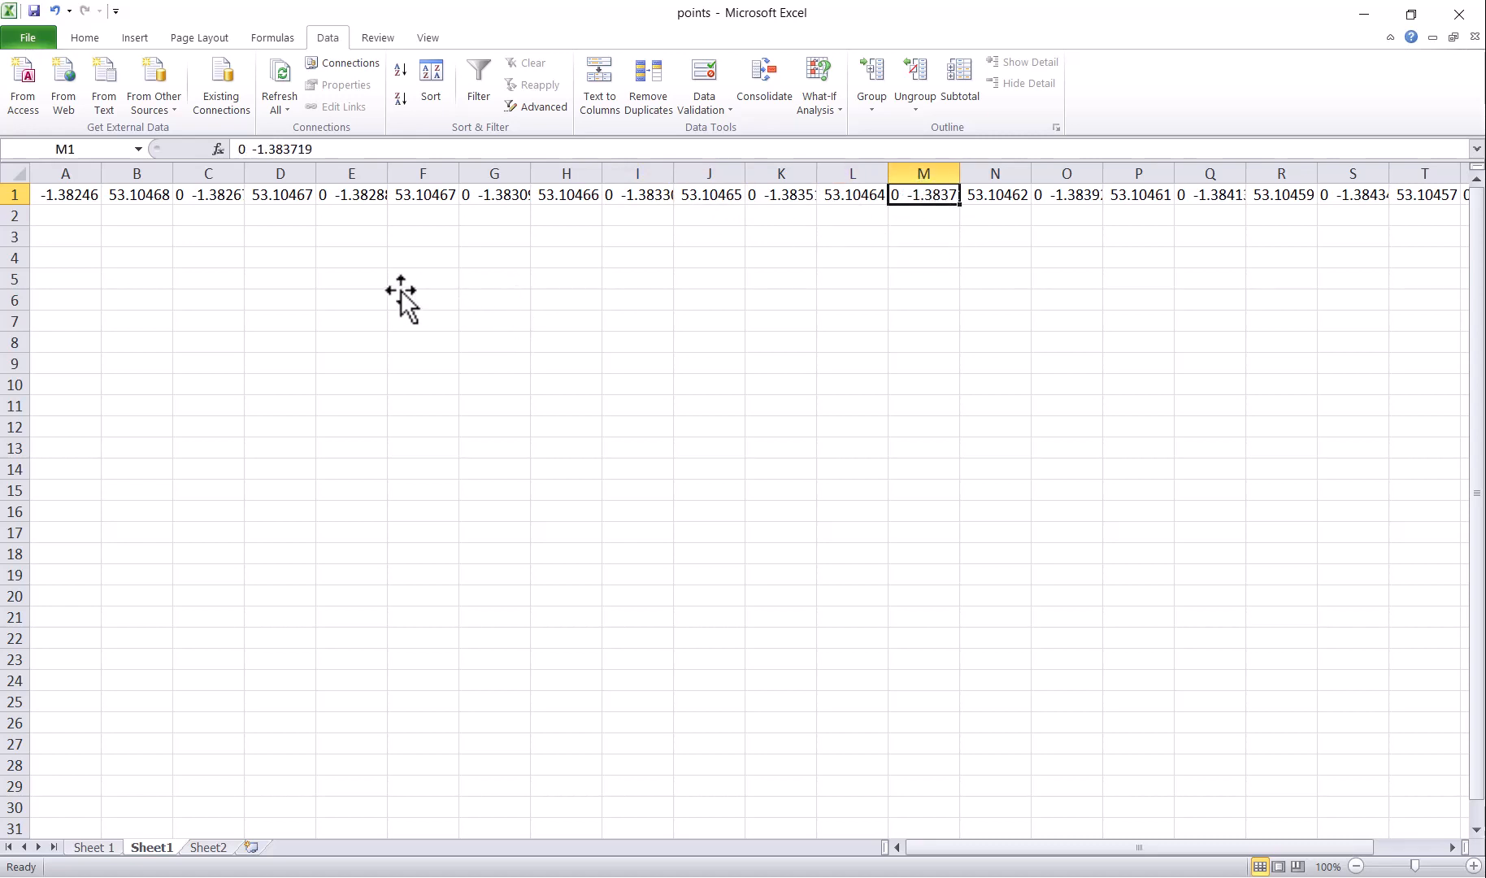
pyautogui.click(341, 193)
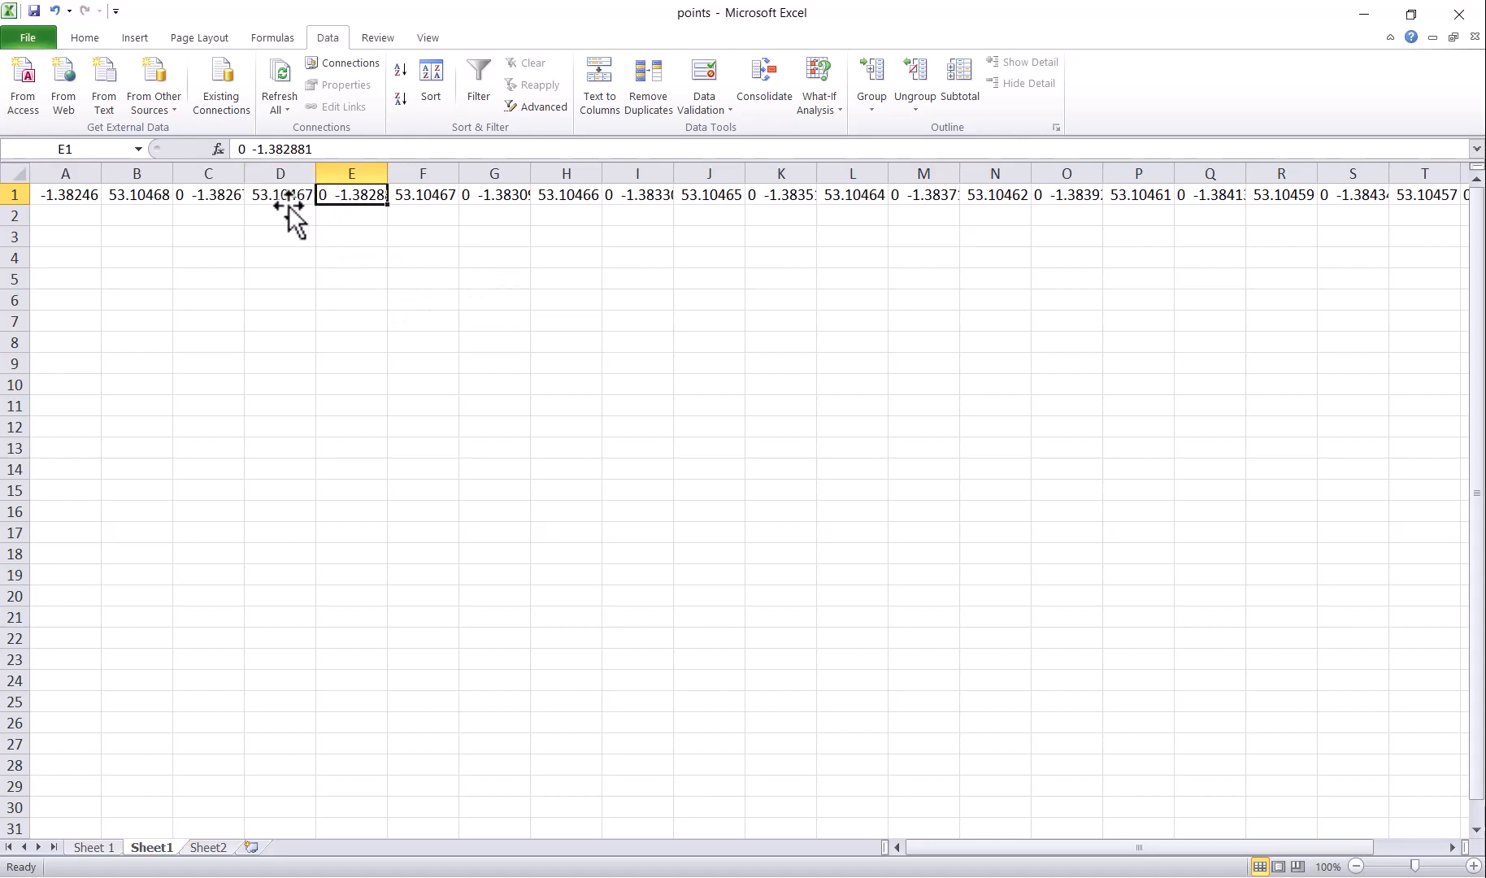
pyautogui.click(264, 198)
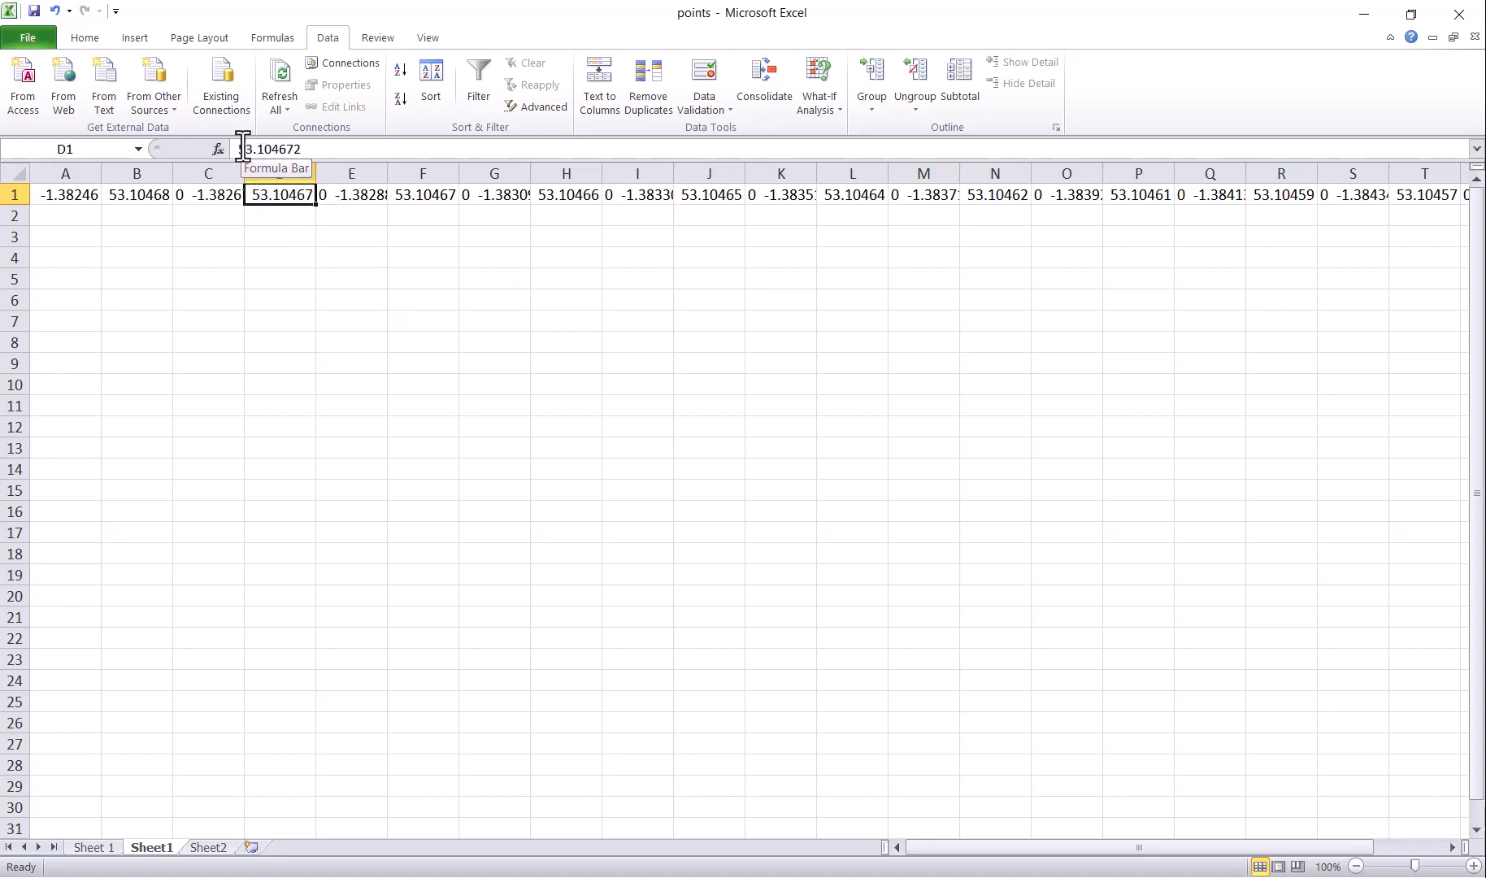
pyautogui.click(356, 199)
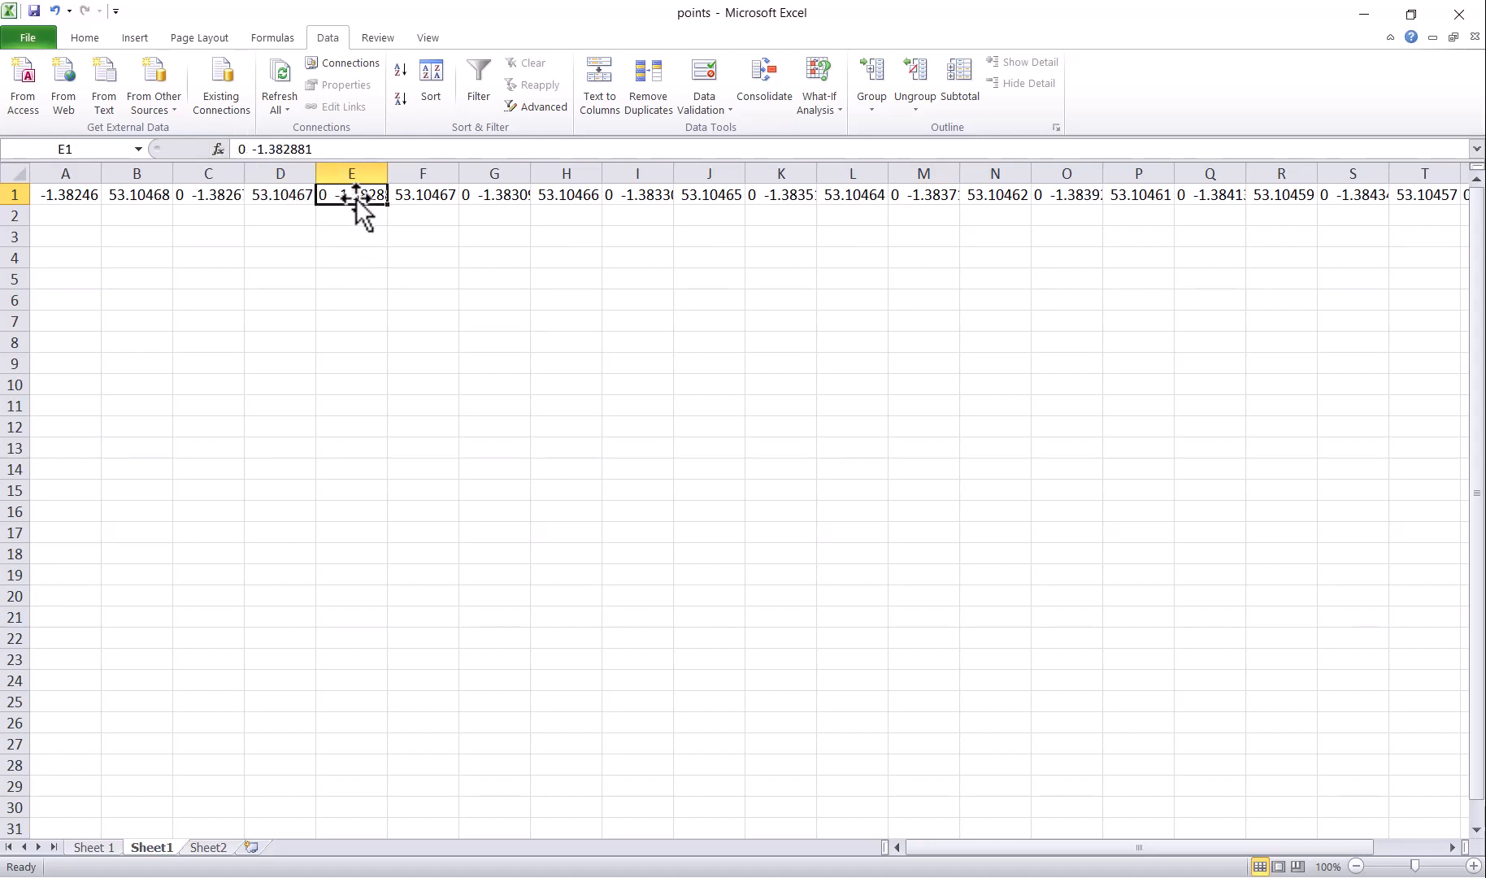
pyautogui.click(248, 149)
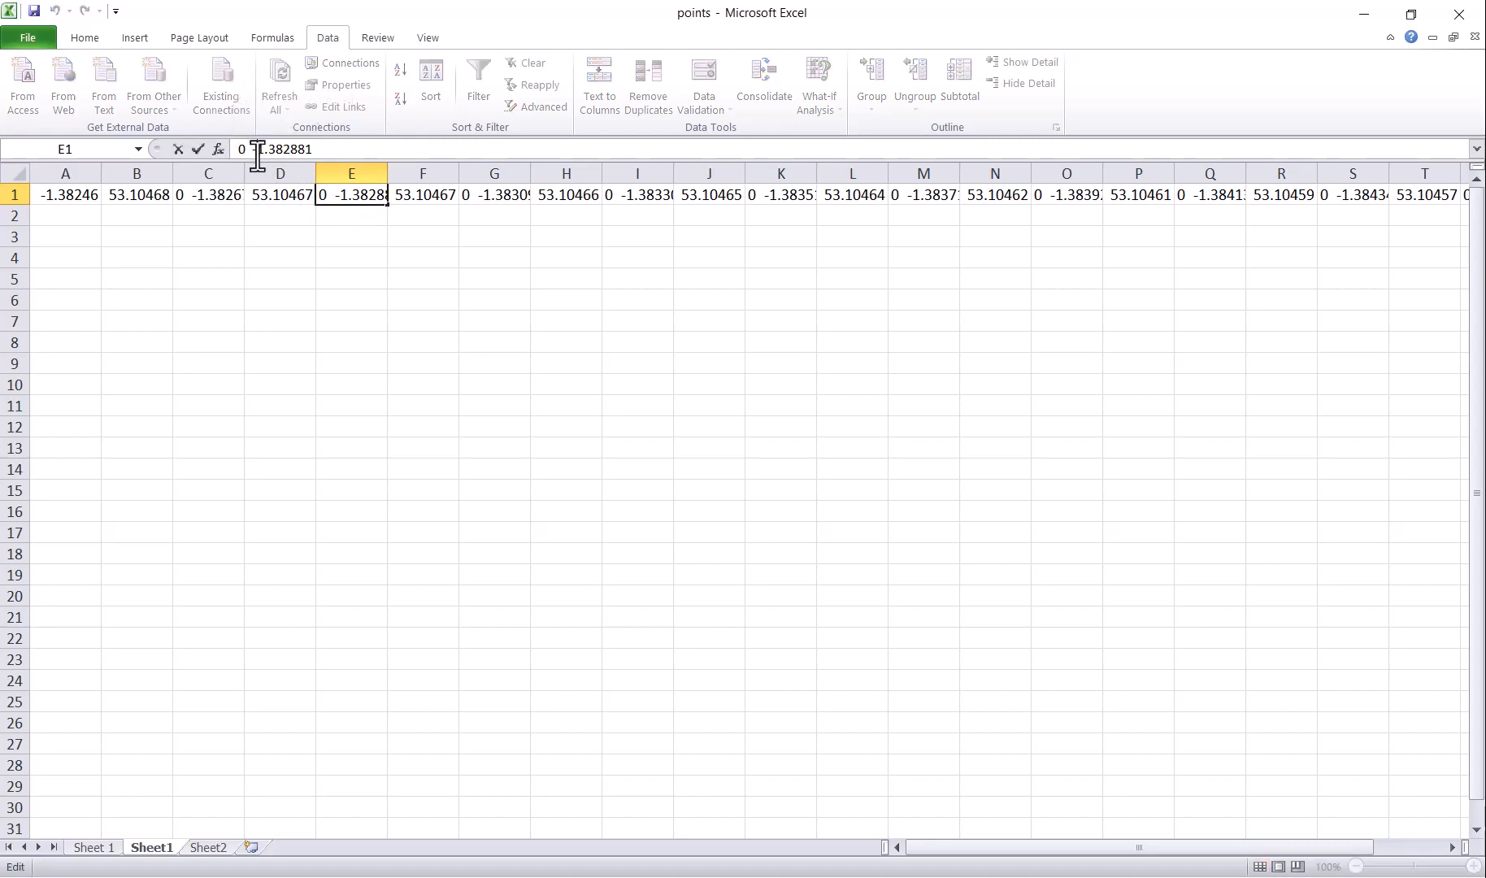
pyautogui.click(258, 149)
pyautogui.click(449, 307)
# Step: Replace all '0' with nothing in Sheet1, removing the stray zeros (11 replacements)
pyautogui.hotkey('ctrl', 'f')
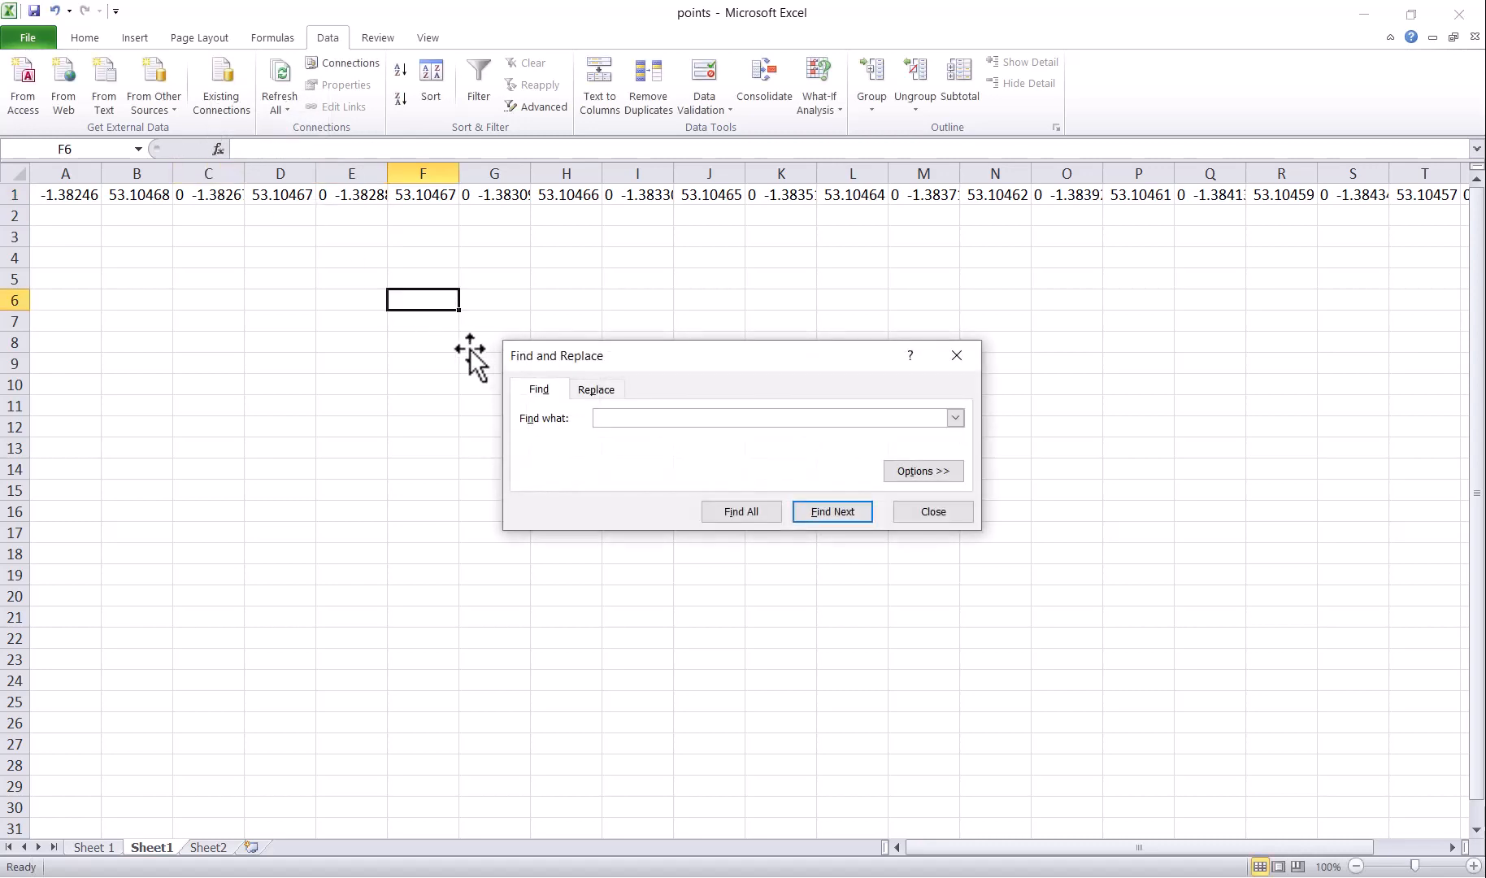
pyautogui.click(597, 390)
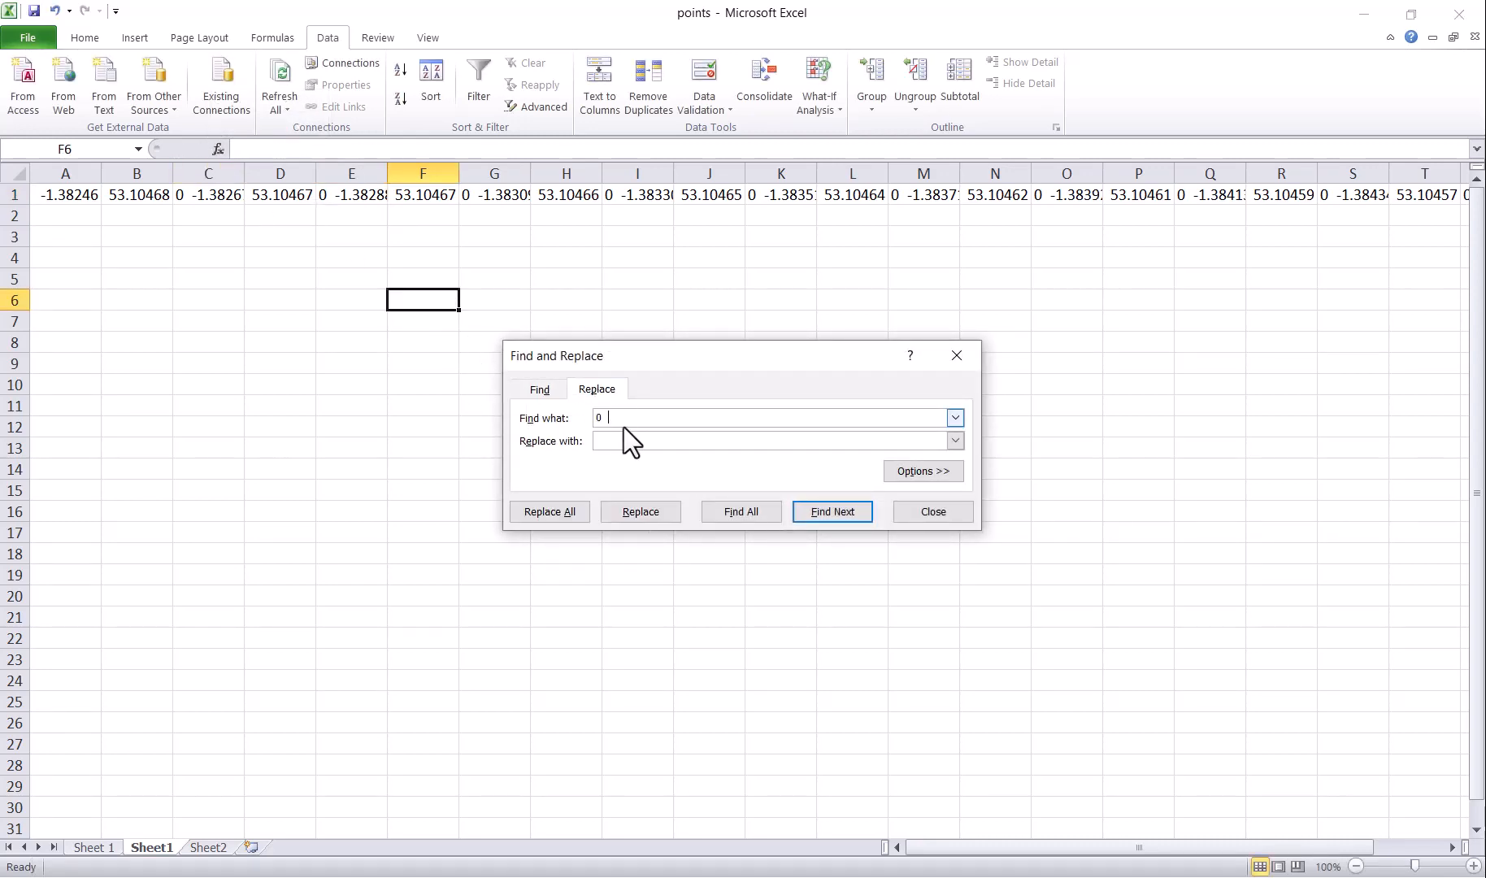
pyautogui.write('0')
pyautogui.click(557, 514)
pyautogui.click(744, 499)
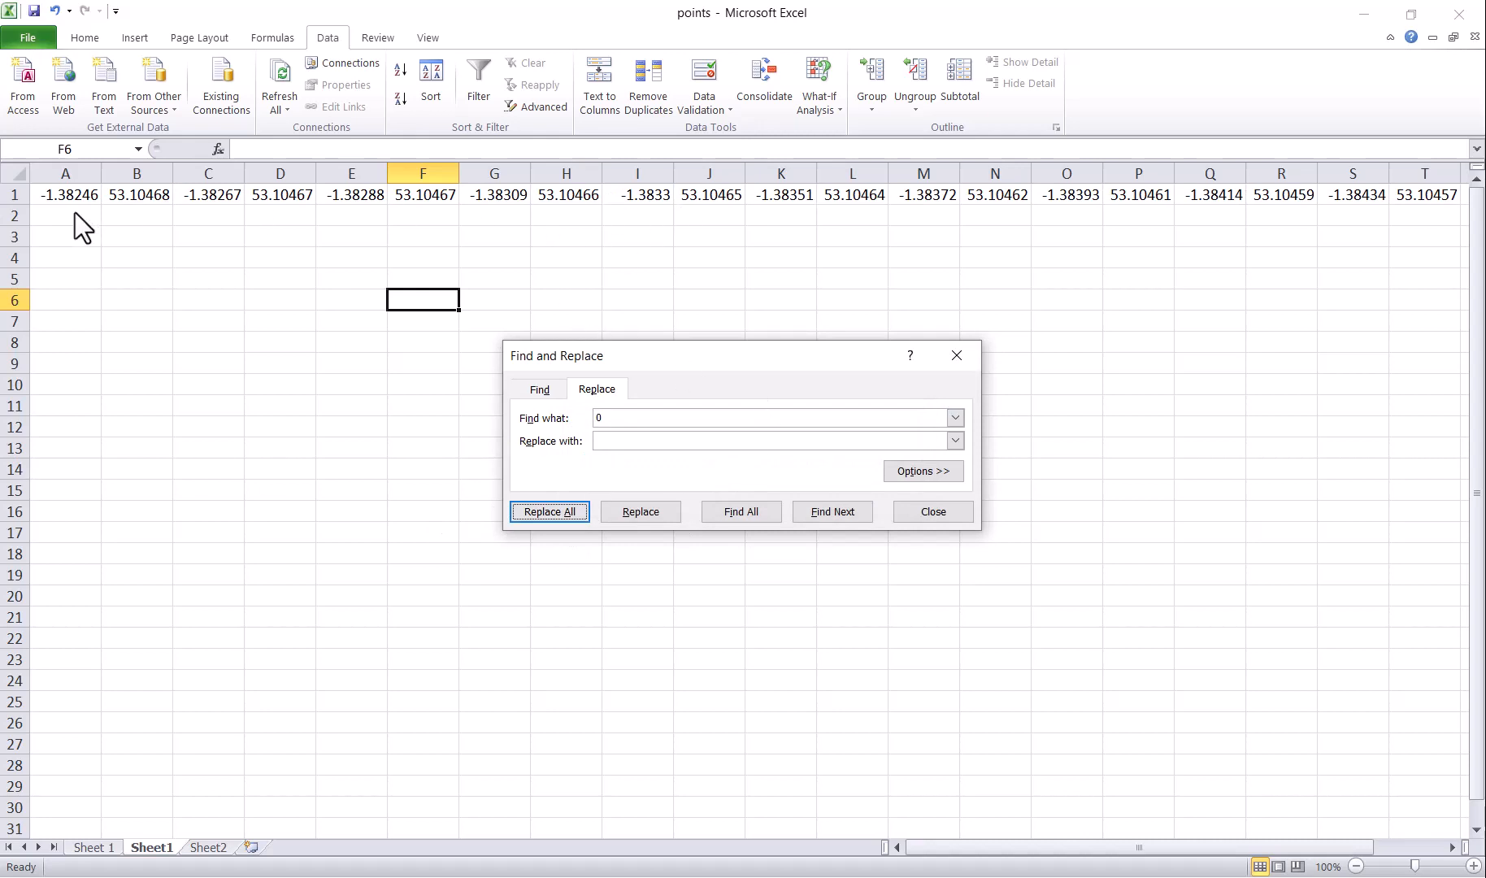
# Step: Copy the selected KML ring coordinates from Circle Generator and return to Excel
pyautogui.hotkey('alt', 'Tab')
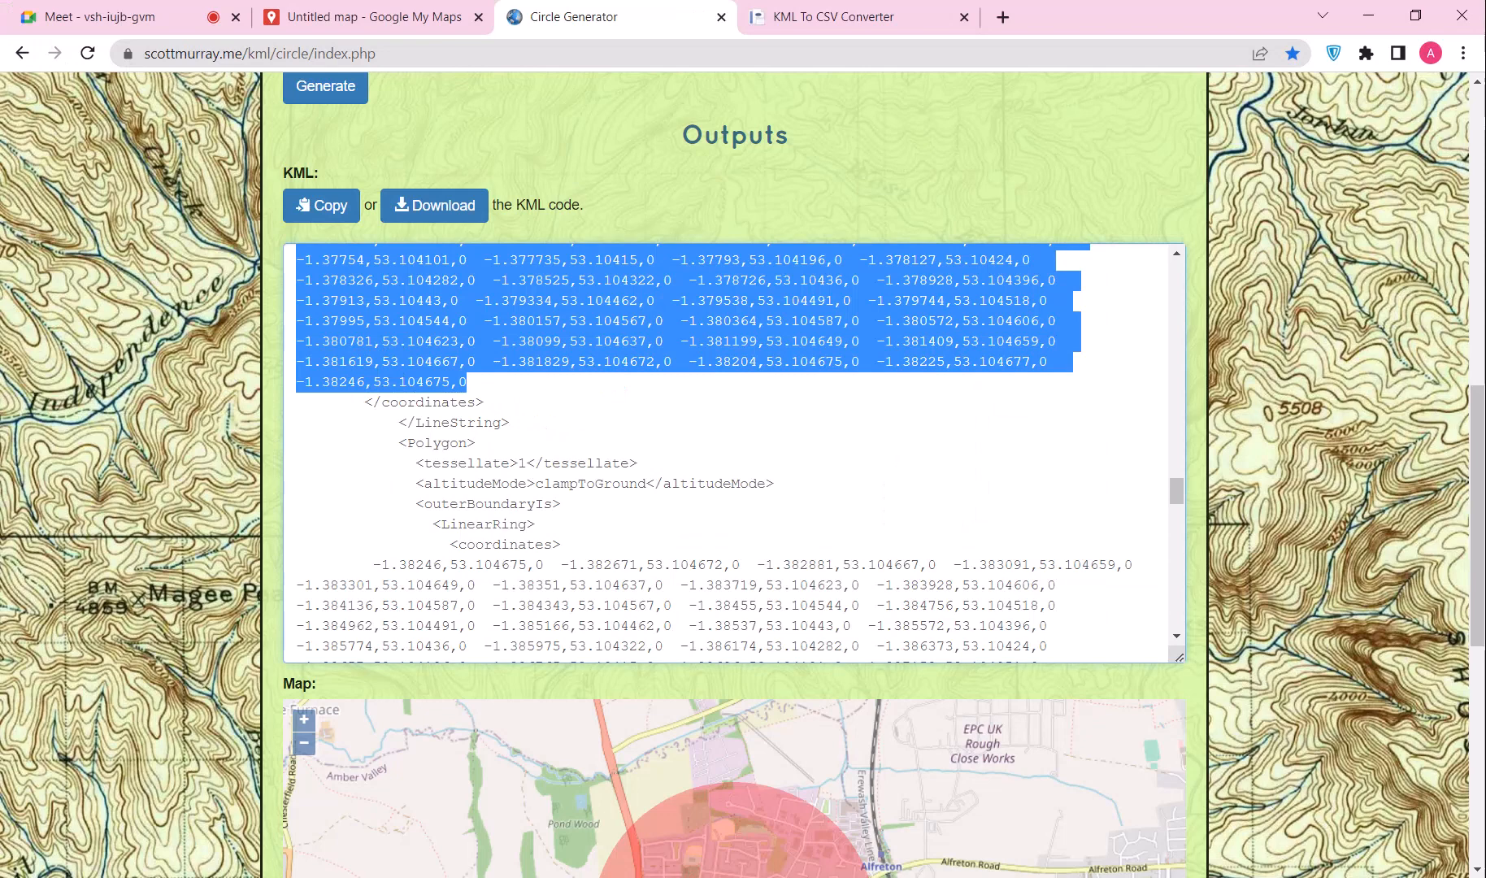
pyautogui.rightClick(492, 321)
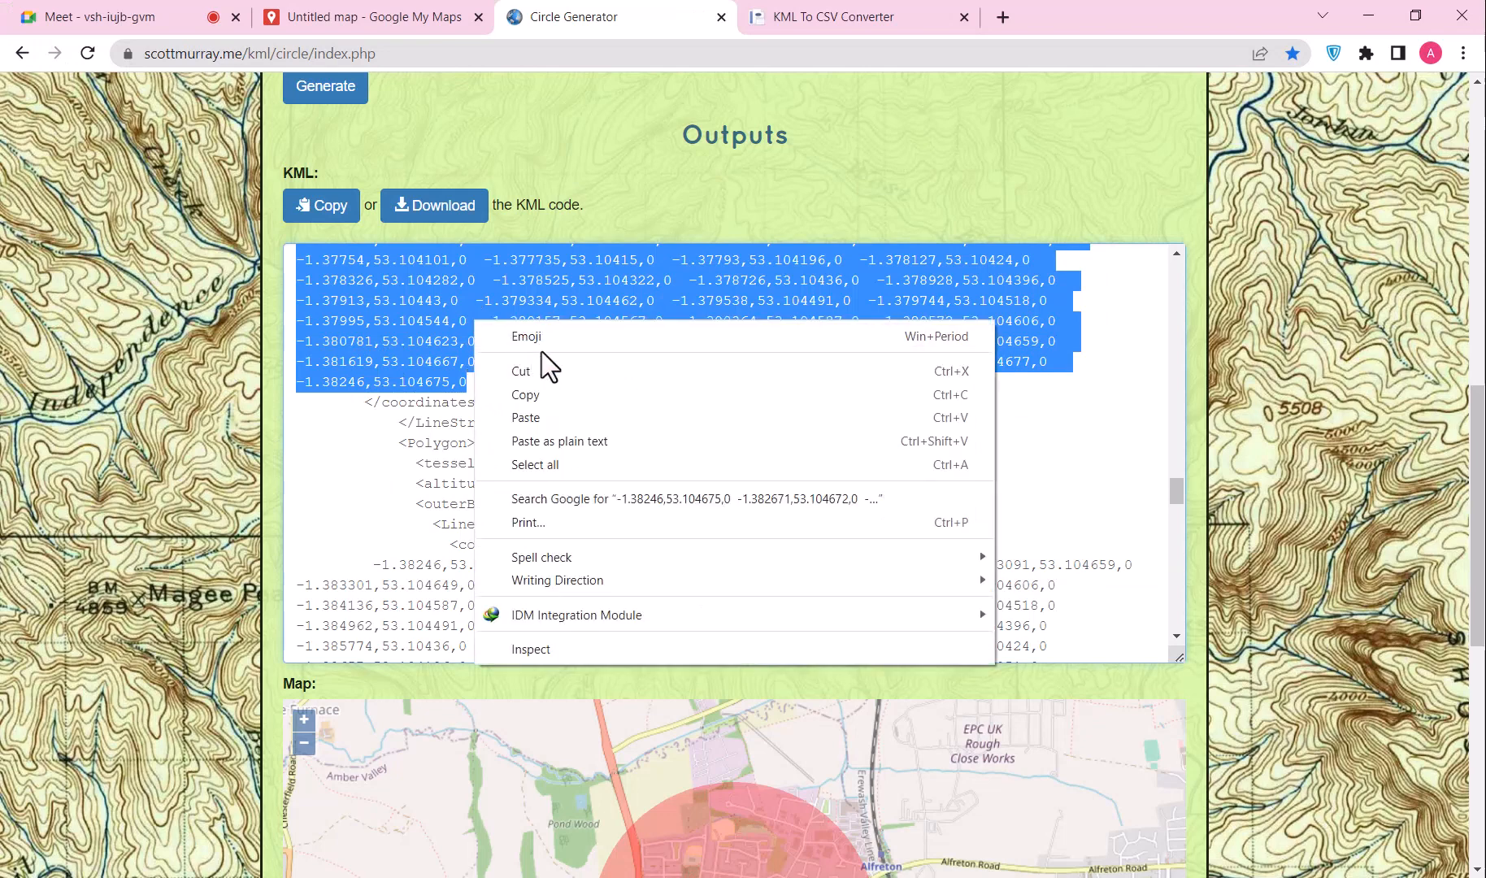
pyautogui.click(543, 394)
pyautogui.hotkey('alt', 'Tab')
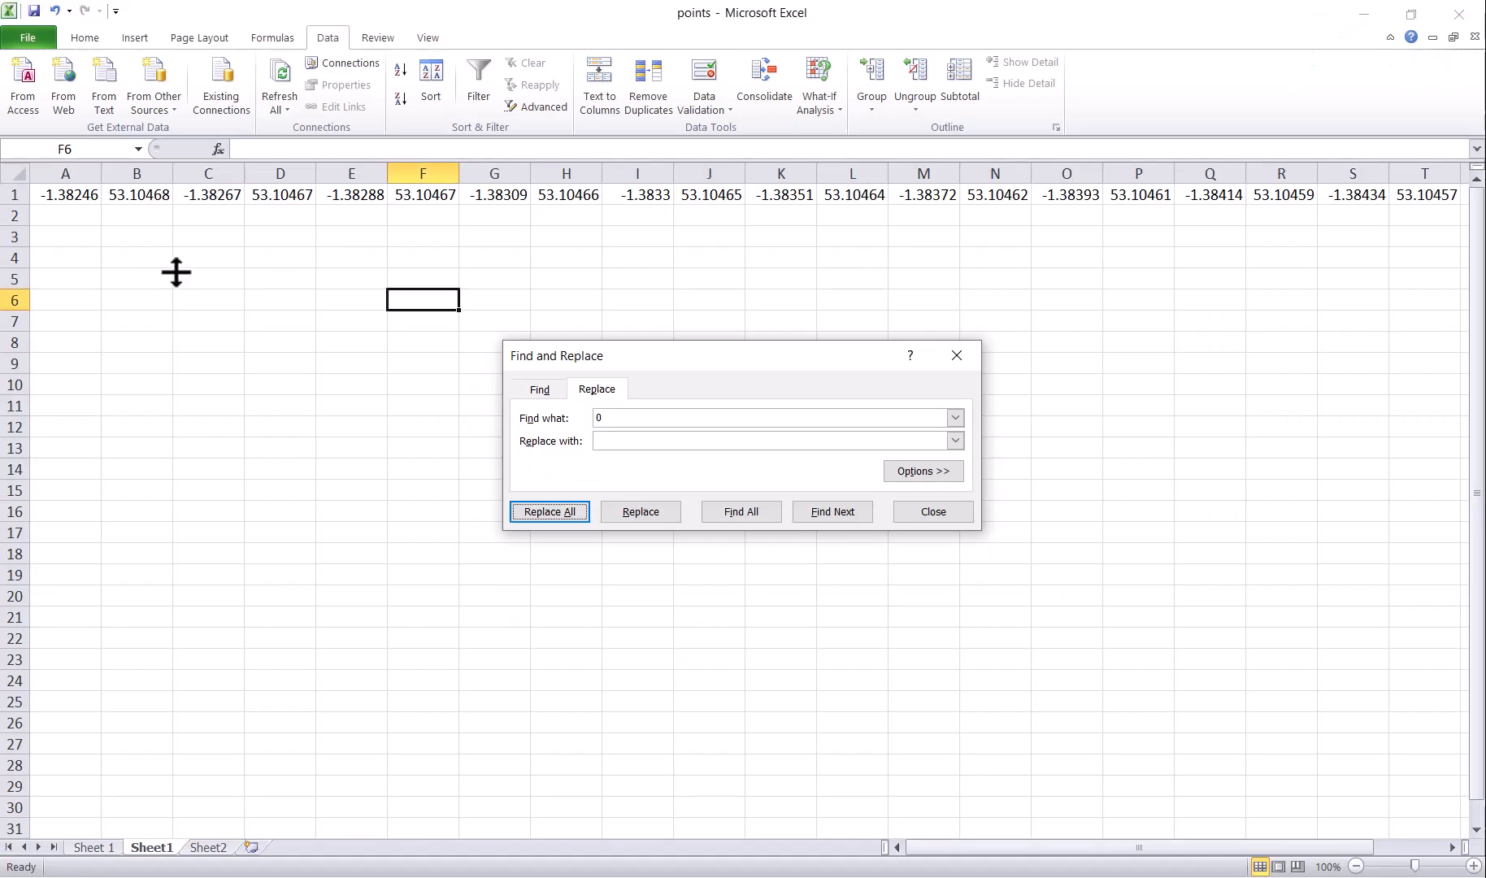
# Step: Paste the new coordinates into cleared row 1 and Replace All the zeros (360 replacements)
pyautogui.click(10, 195)
pyautogui.press('Delete')
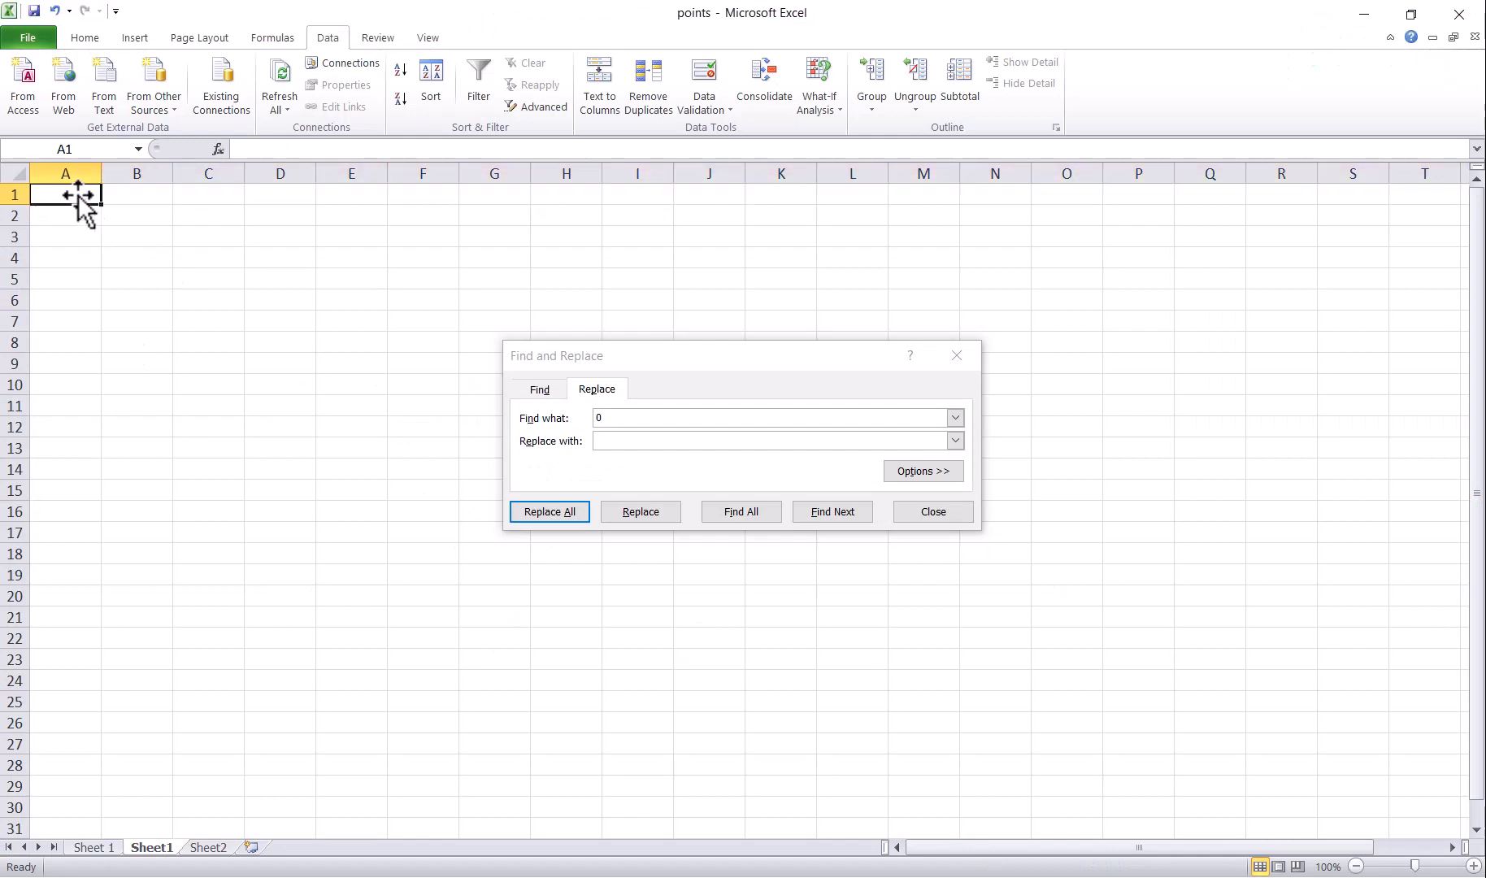
pyautogui.hotkey('ctrl', 'v')
pyautogui.click(122, 195)
pyautogui.click(208, 195)
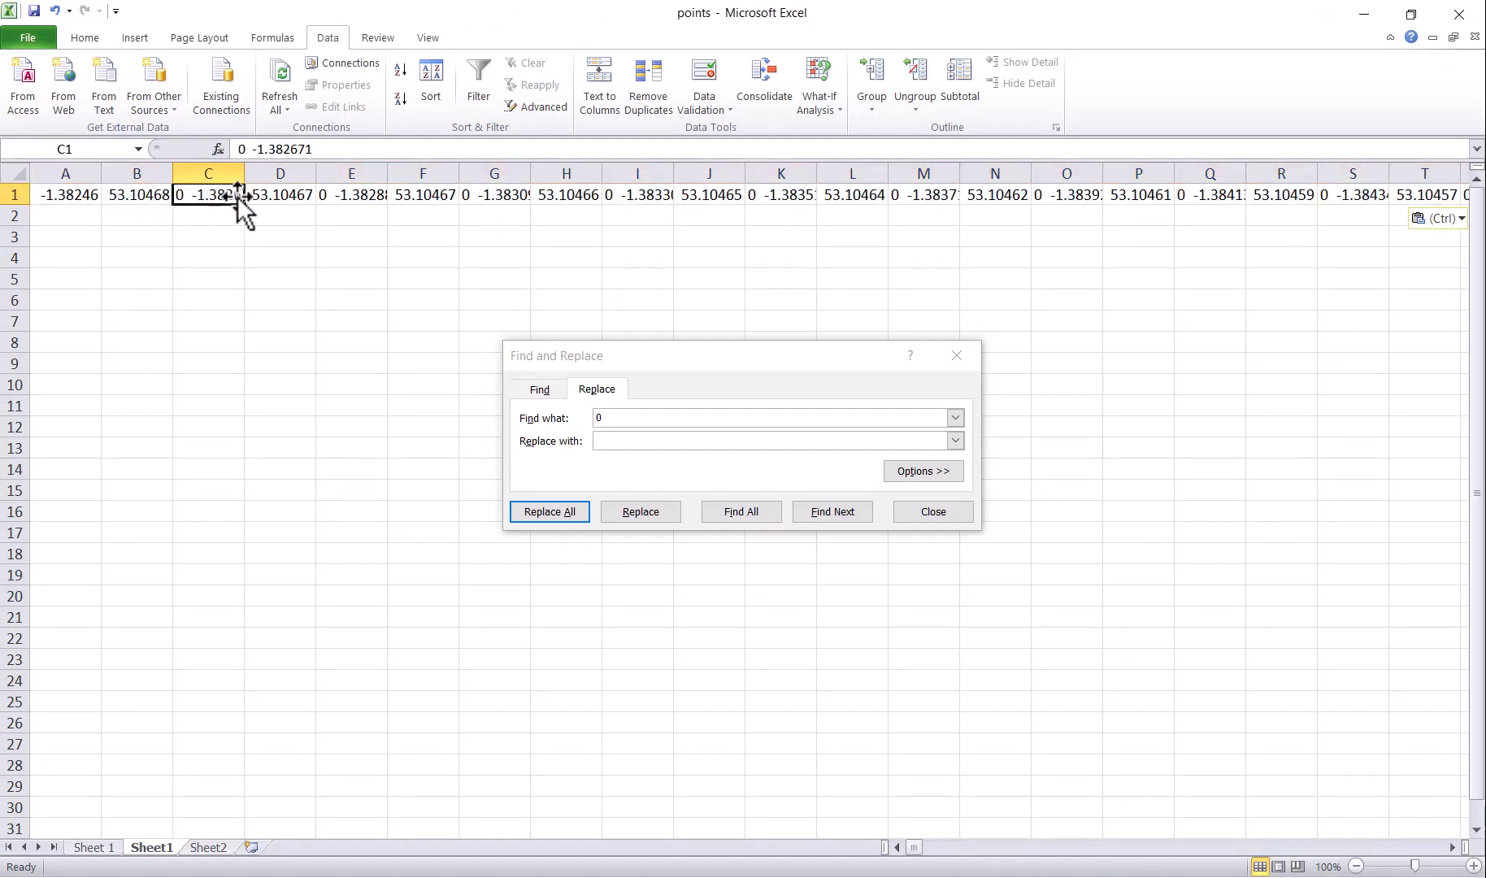
pyautogui.click(292, 195)
pyautogui.click(472, 195)
pyautogui.click(567, 195)
pyautogui.click(686, 196)
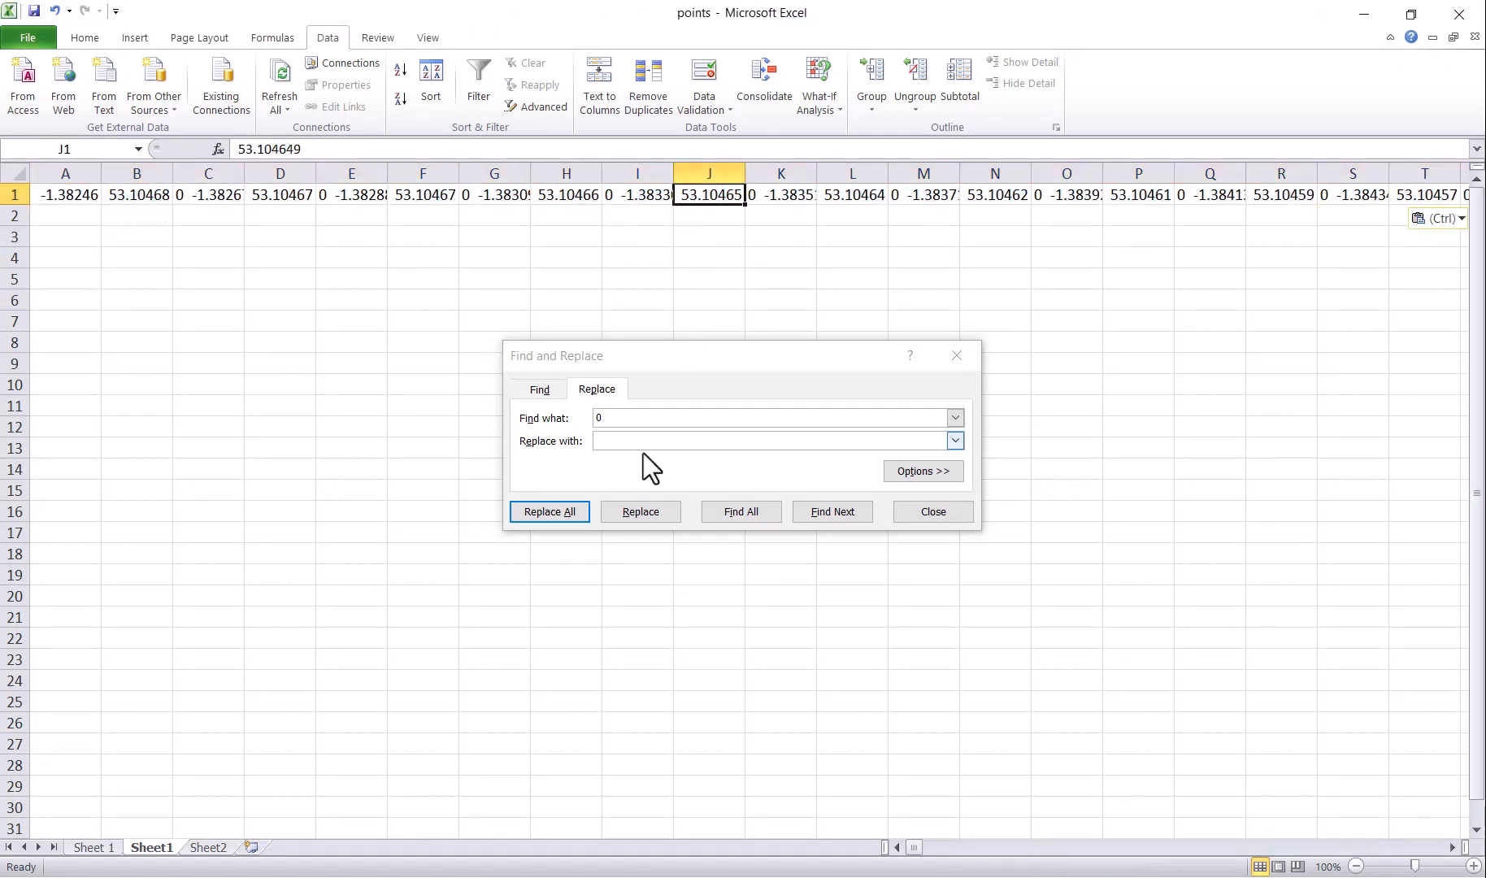
pyautogui.click(539, 512)
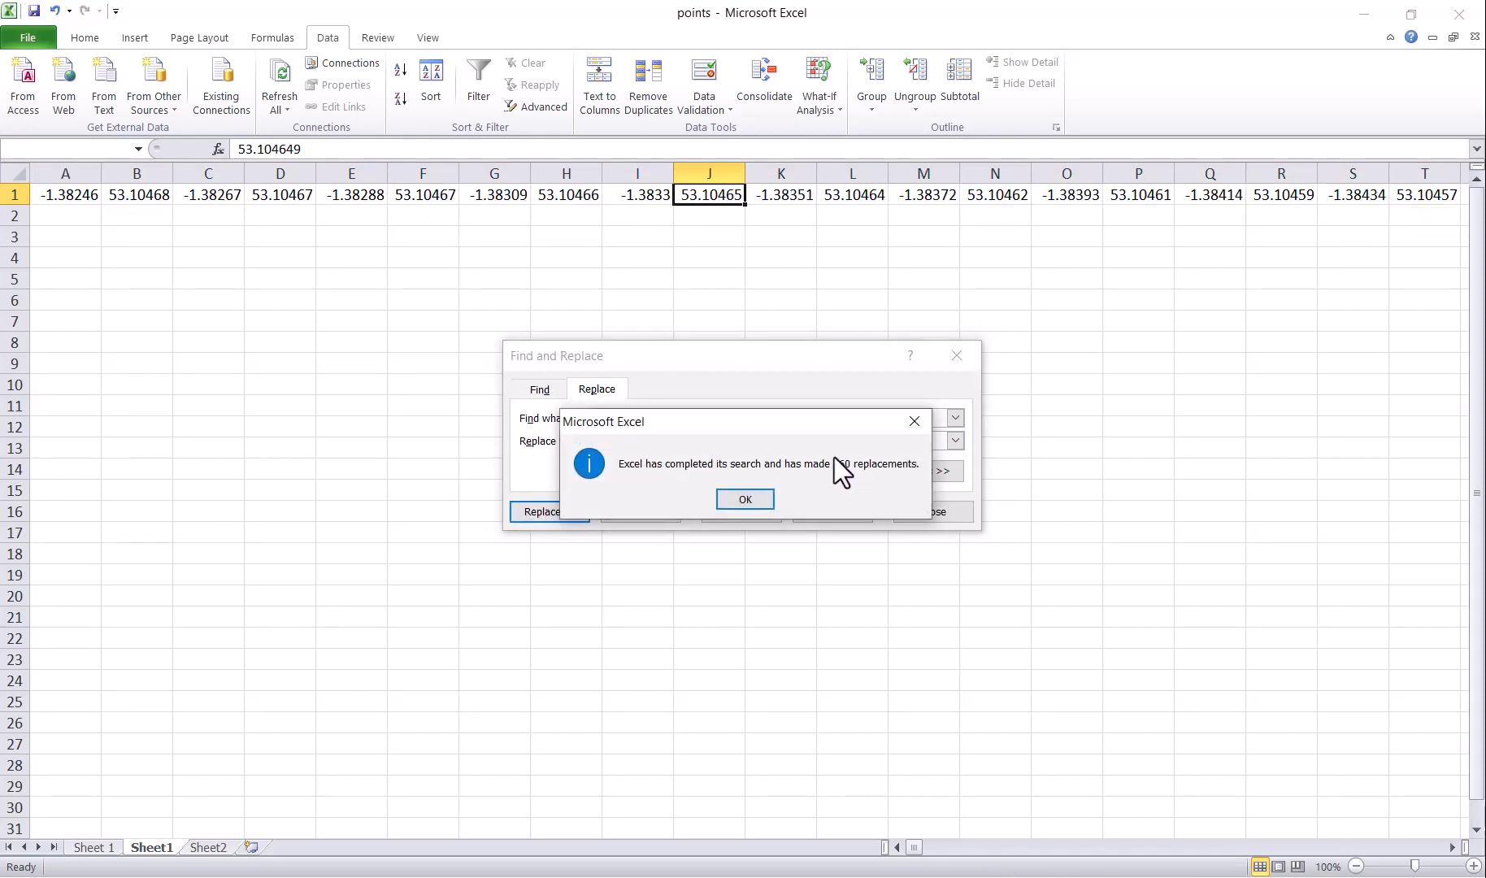
pyautogui.click(744, 500)
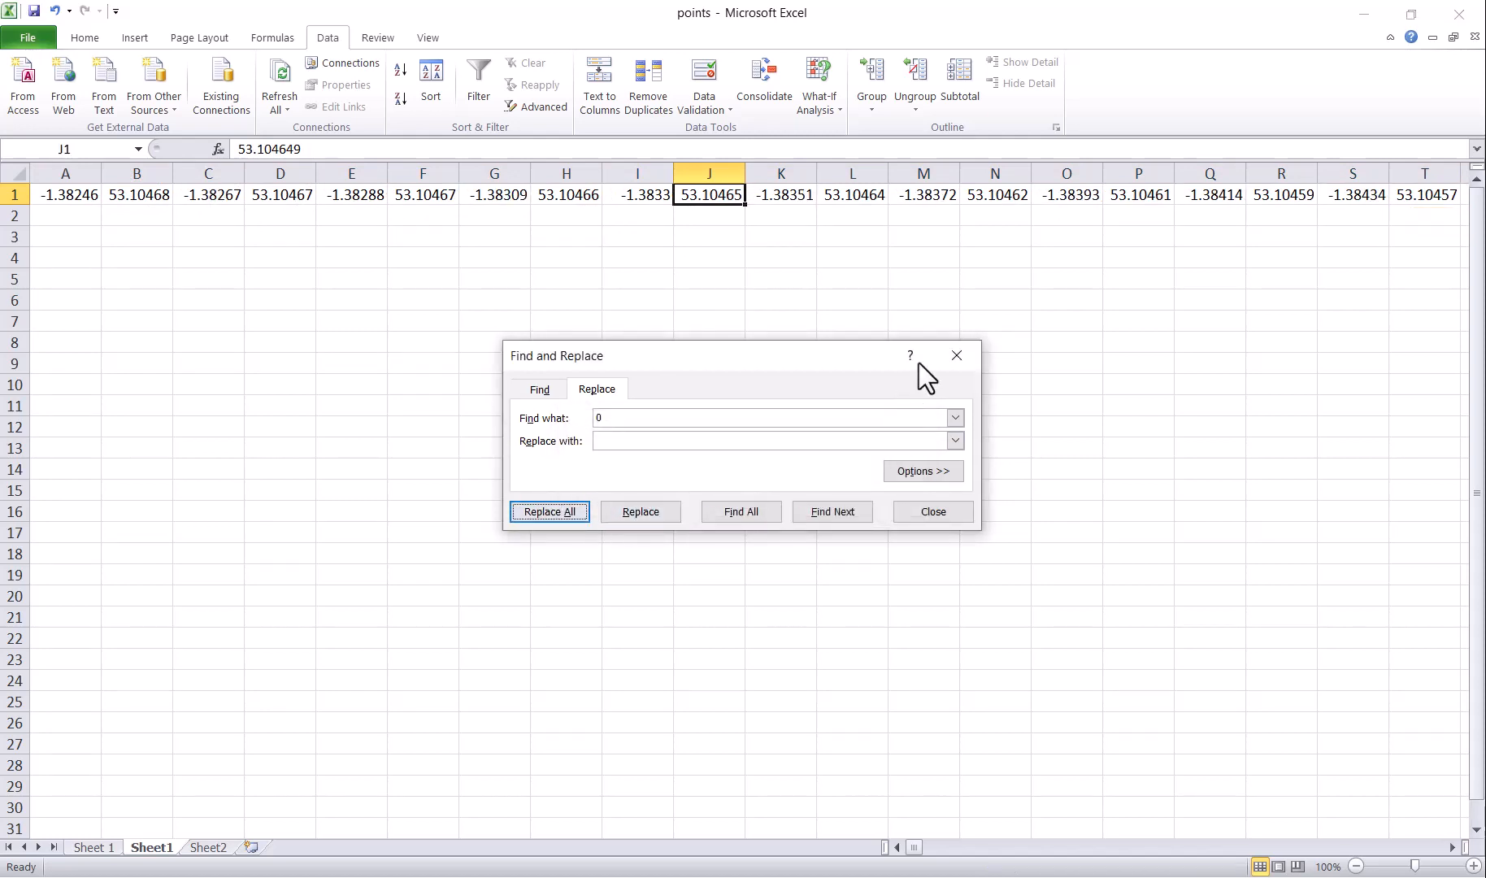
# Step: Copy row 1 and Paste Special with Transpose into A2, running the coordinates down column A
pyautogui.click(9, 194)
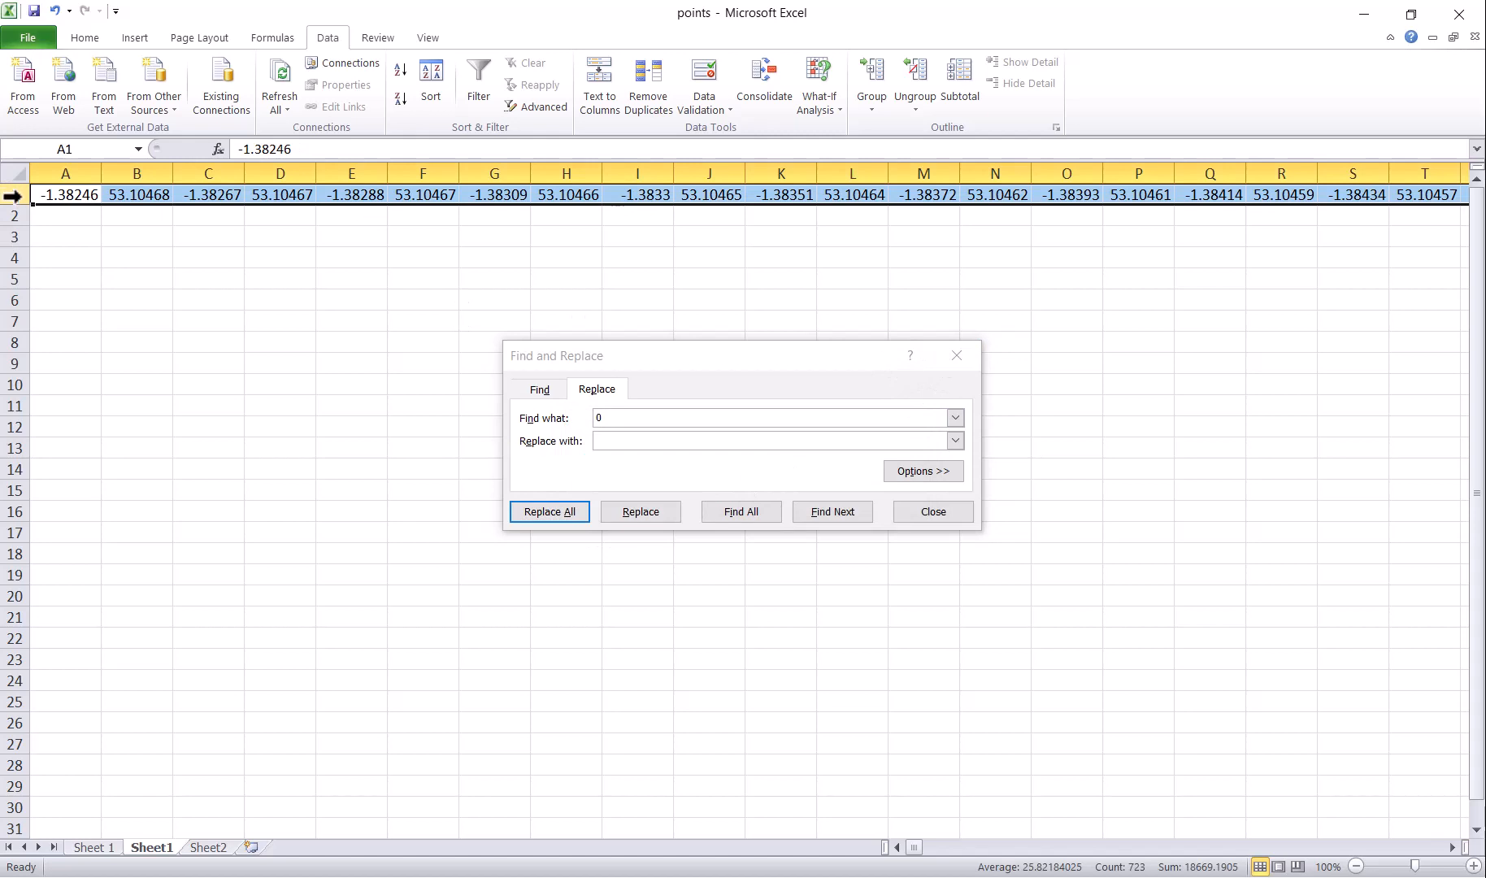
pyautogui.hotkey('ctrl', 'c')
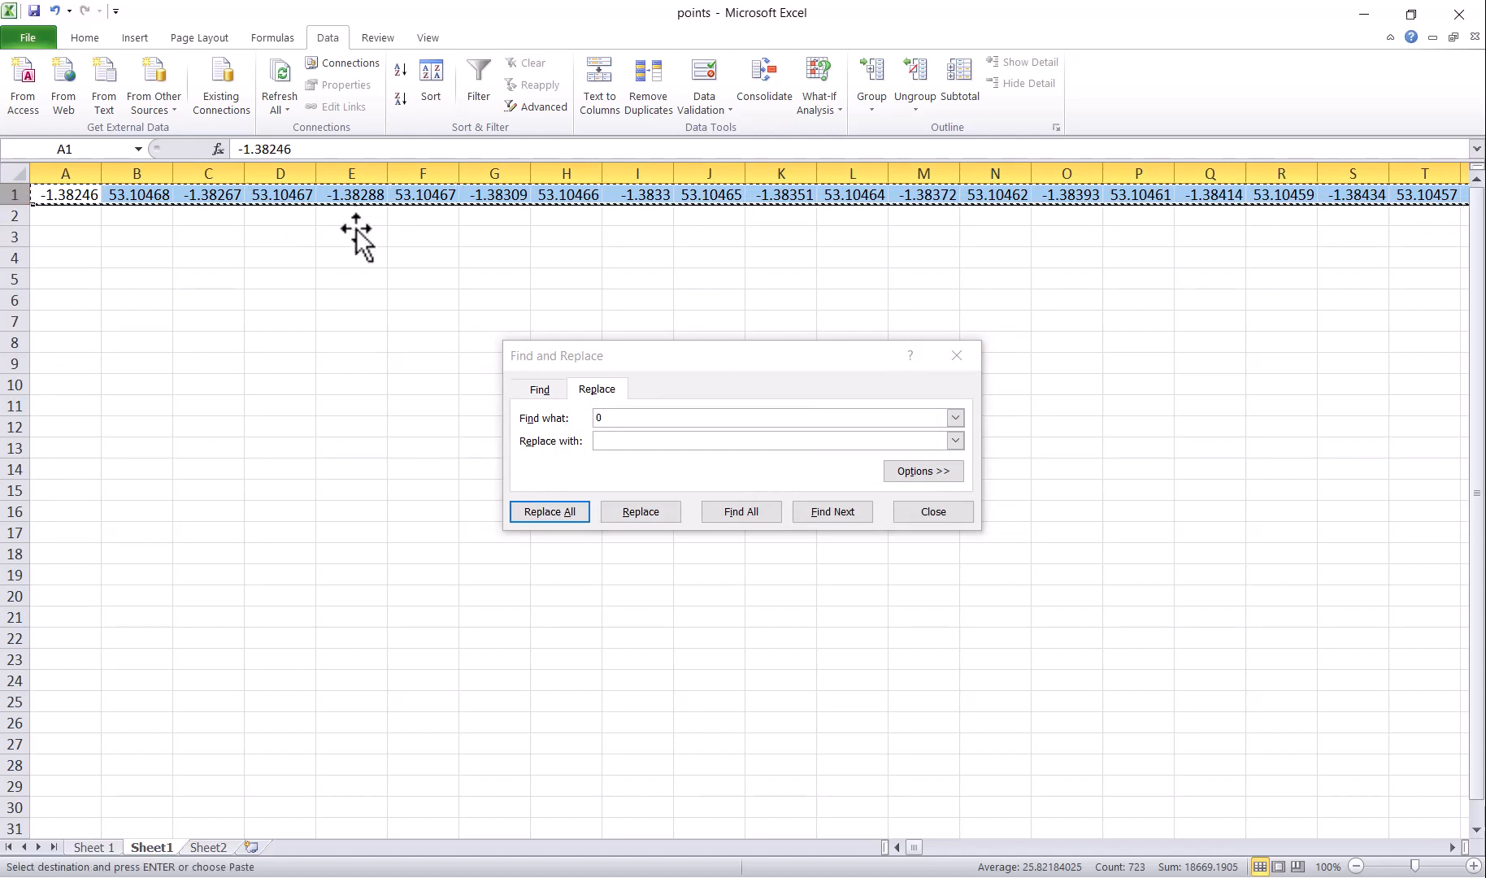
pyautogui.click(52, 218)
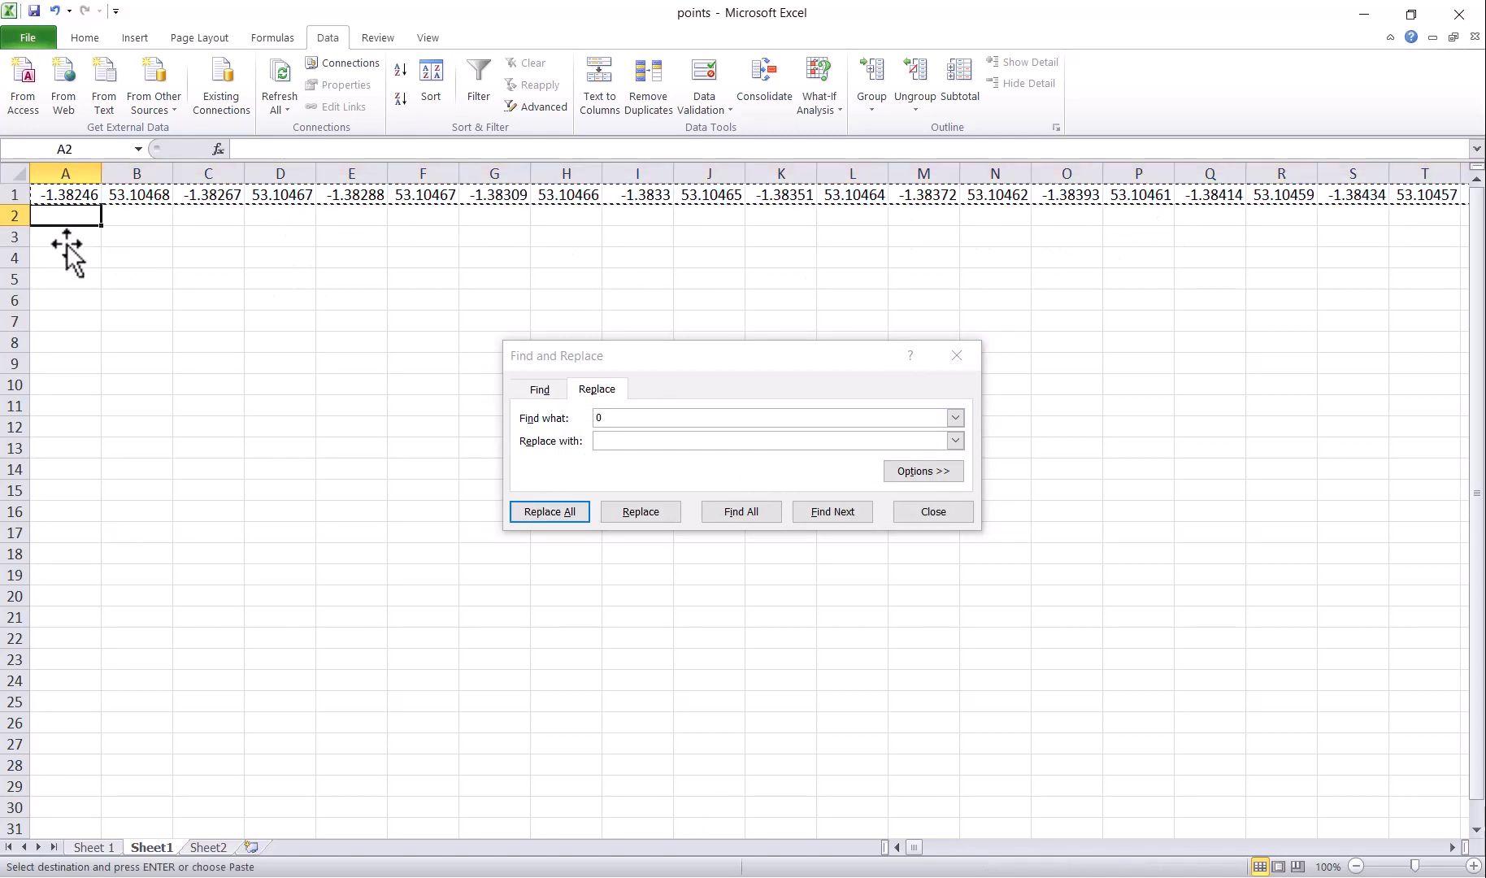
pyautogui.rightClick(66, 216)
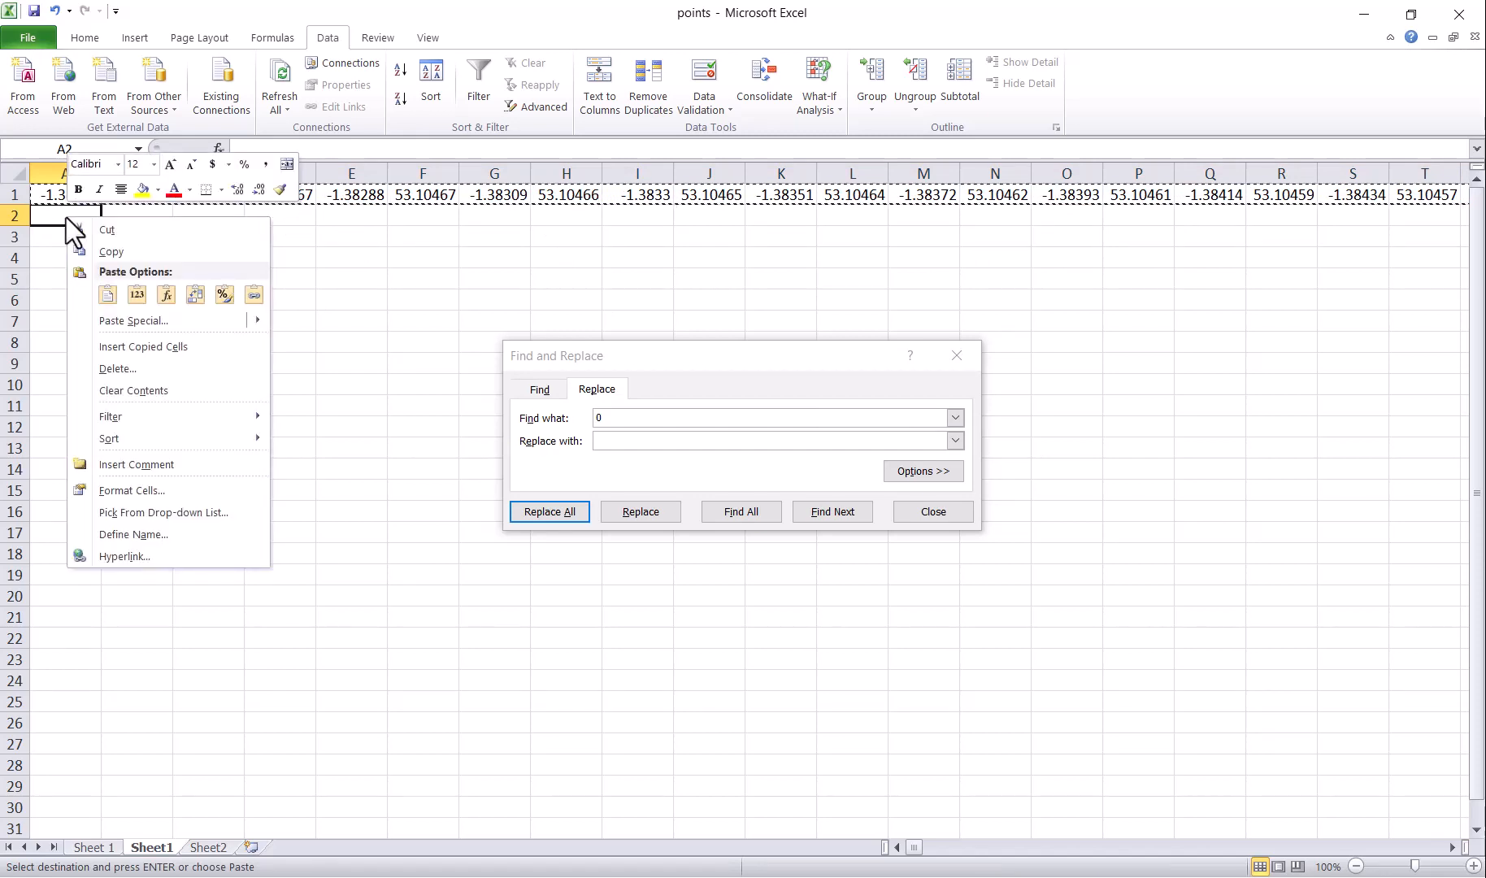
pyautogui.moveTo(119, 325)
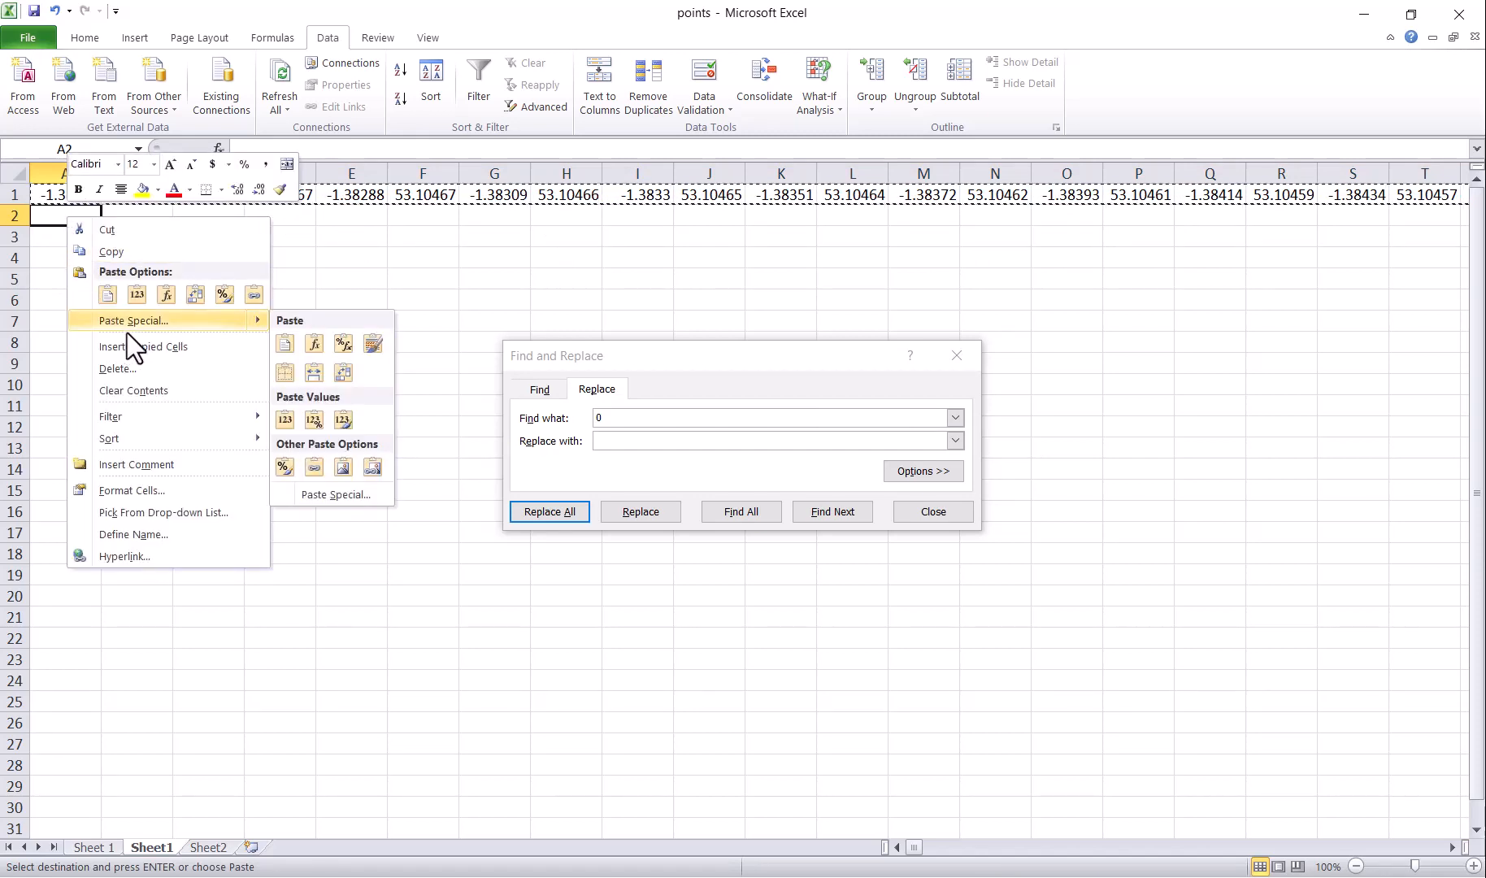
pyautogui.click(244, 327)
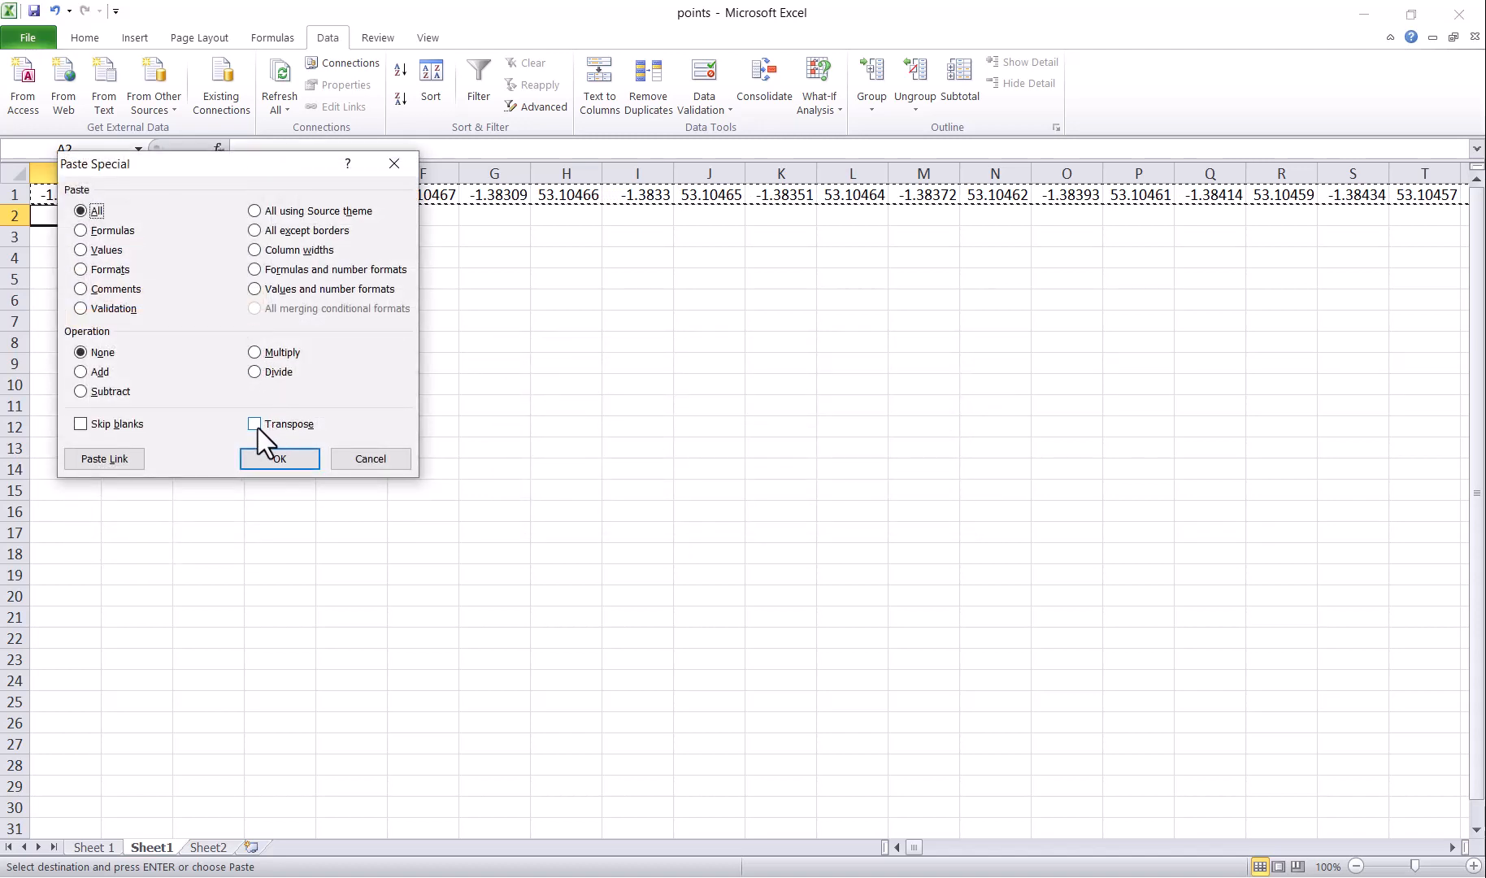
pyautogui.click(255, 424)
pyautogui.click(277, 460)
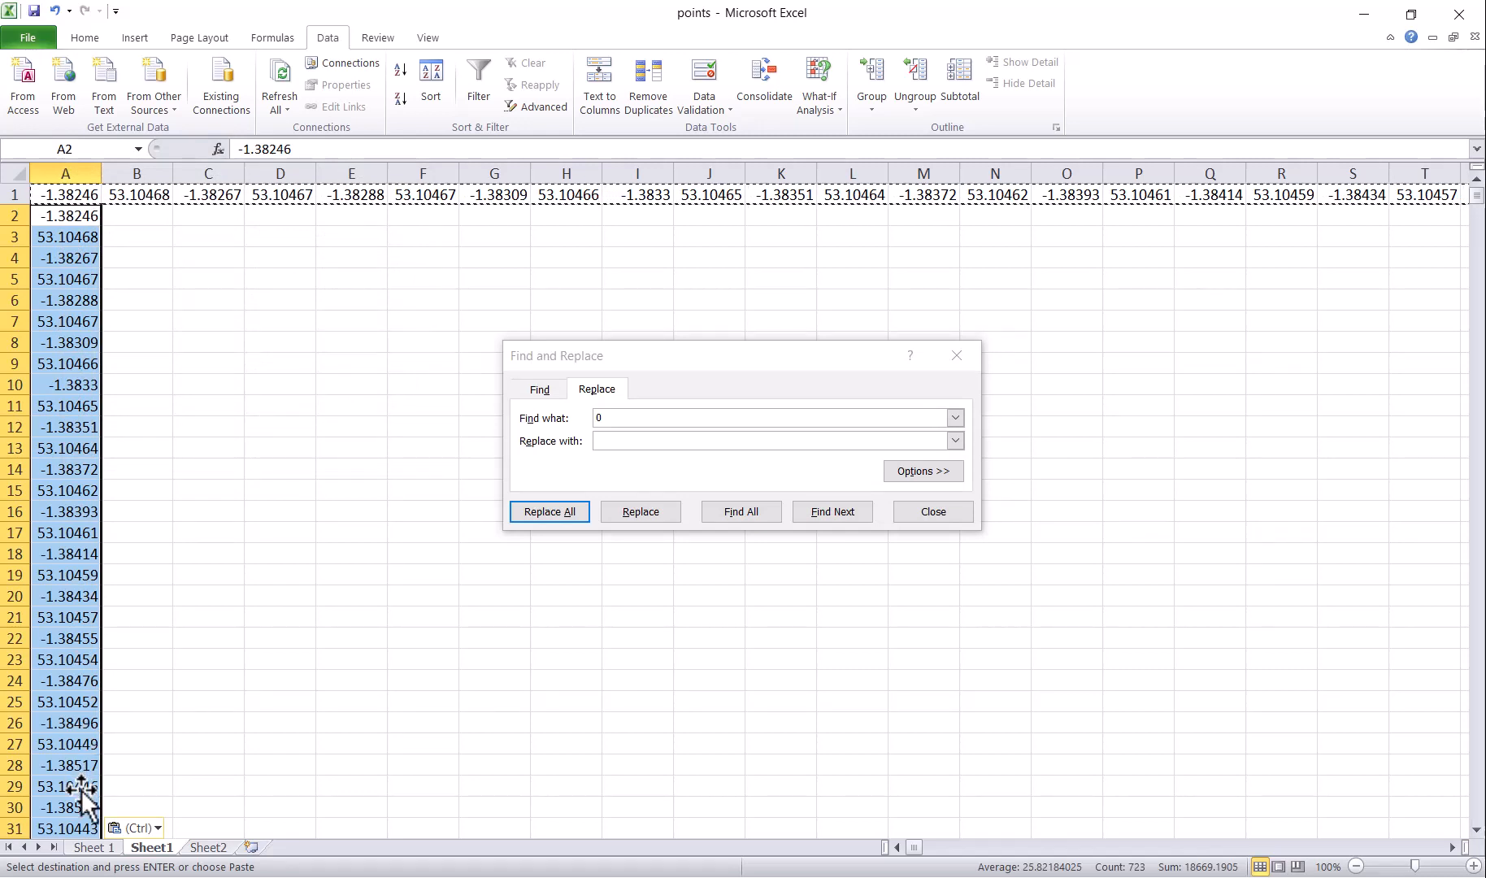
pyautogui.click(15, 194)
pyautogui.click(94, 40)
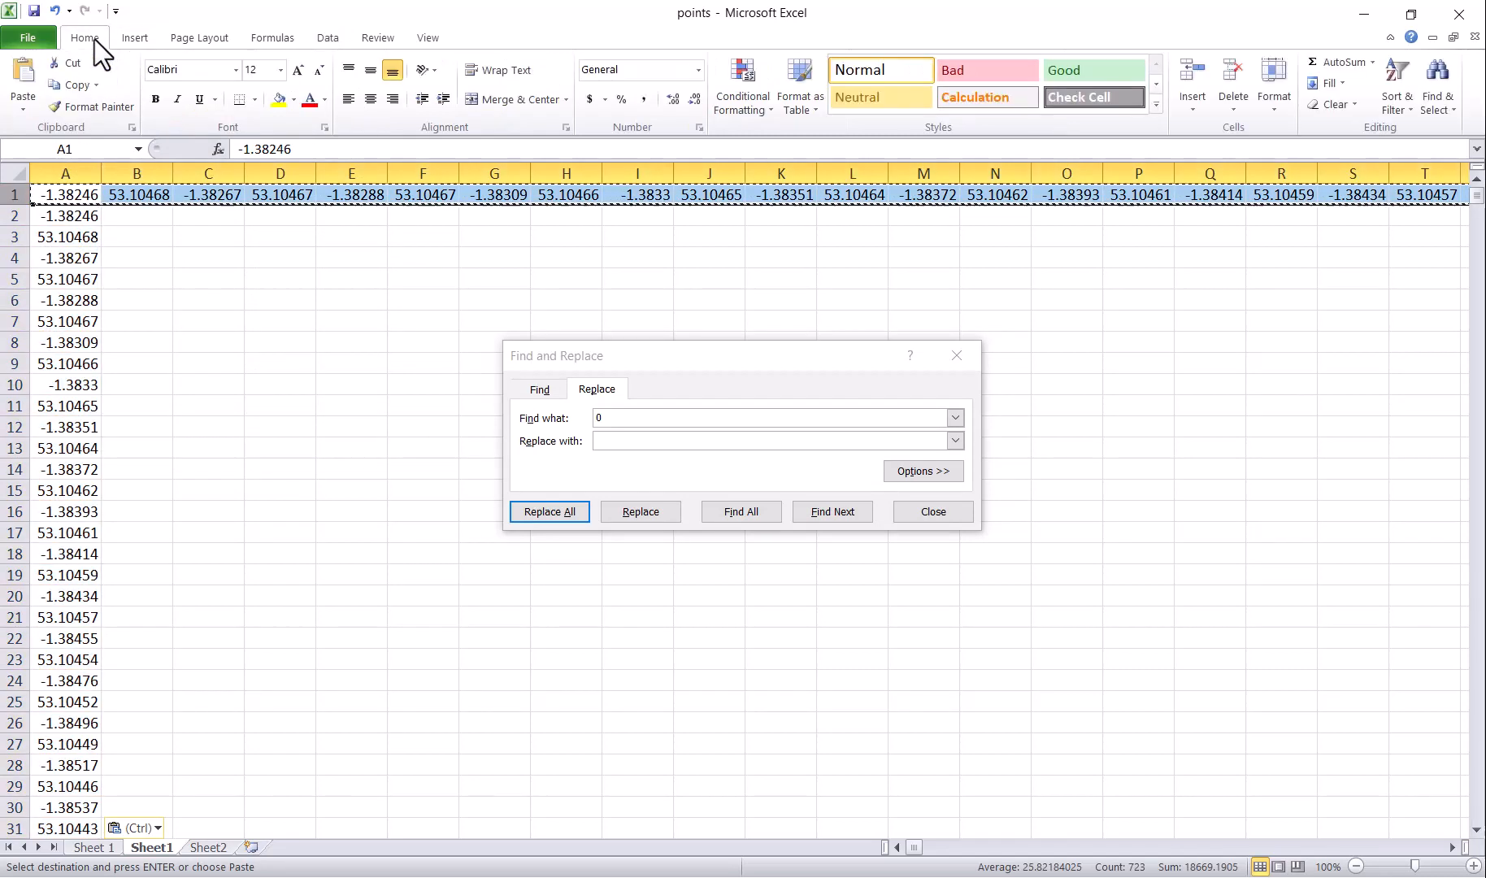
# Step: Delete row 1 and enter the starting labels a1, a2, a3, a4 into B1:C2
pyautogui.click(1246, 68)
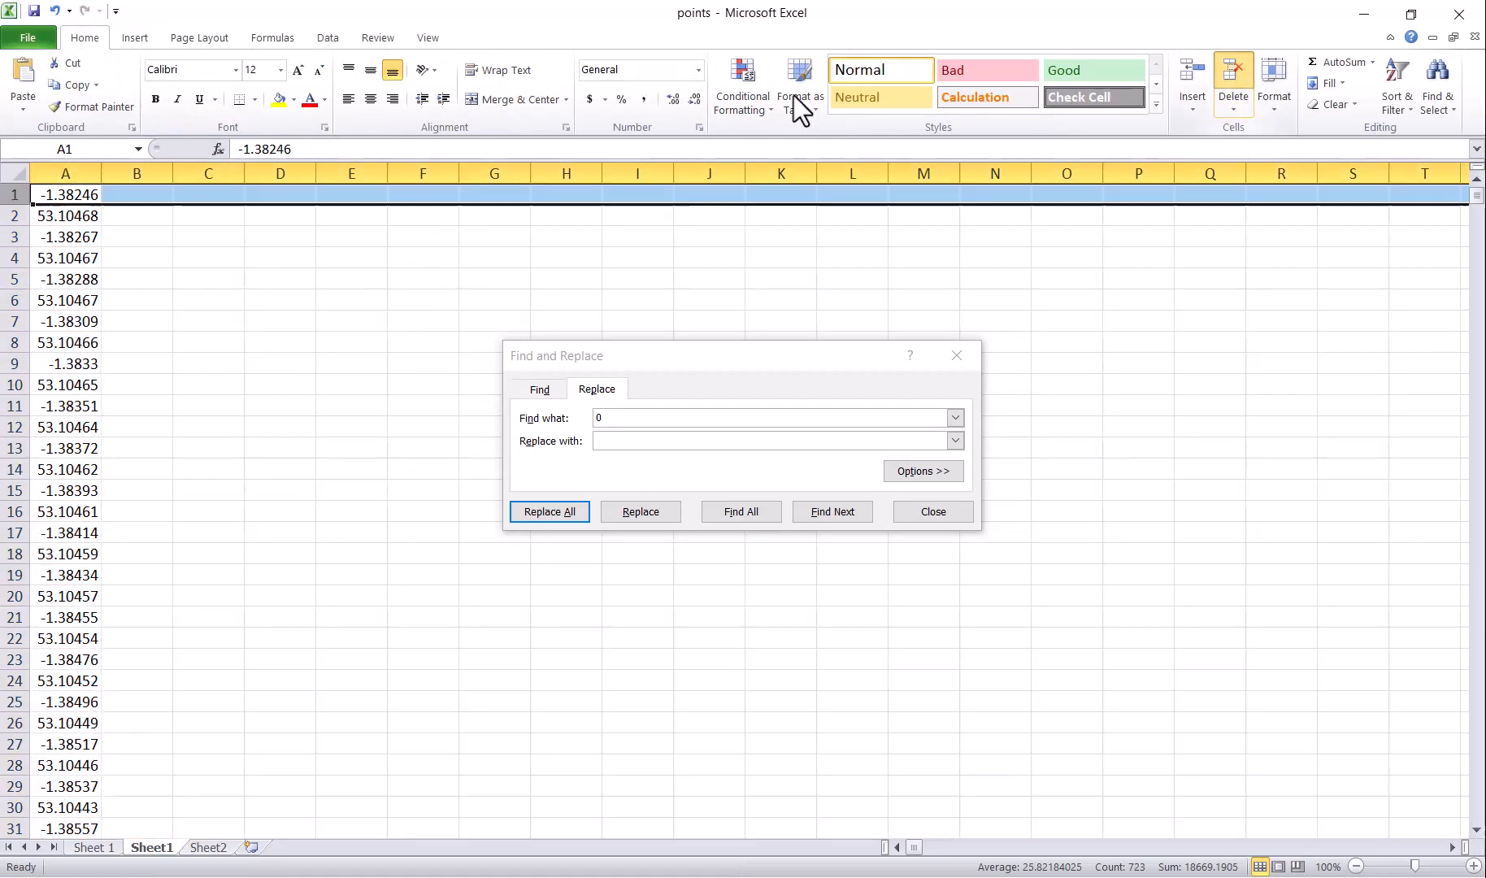
pyautogui.click(350, 321)
pyautogui.click(144, 197)
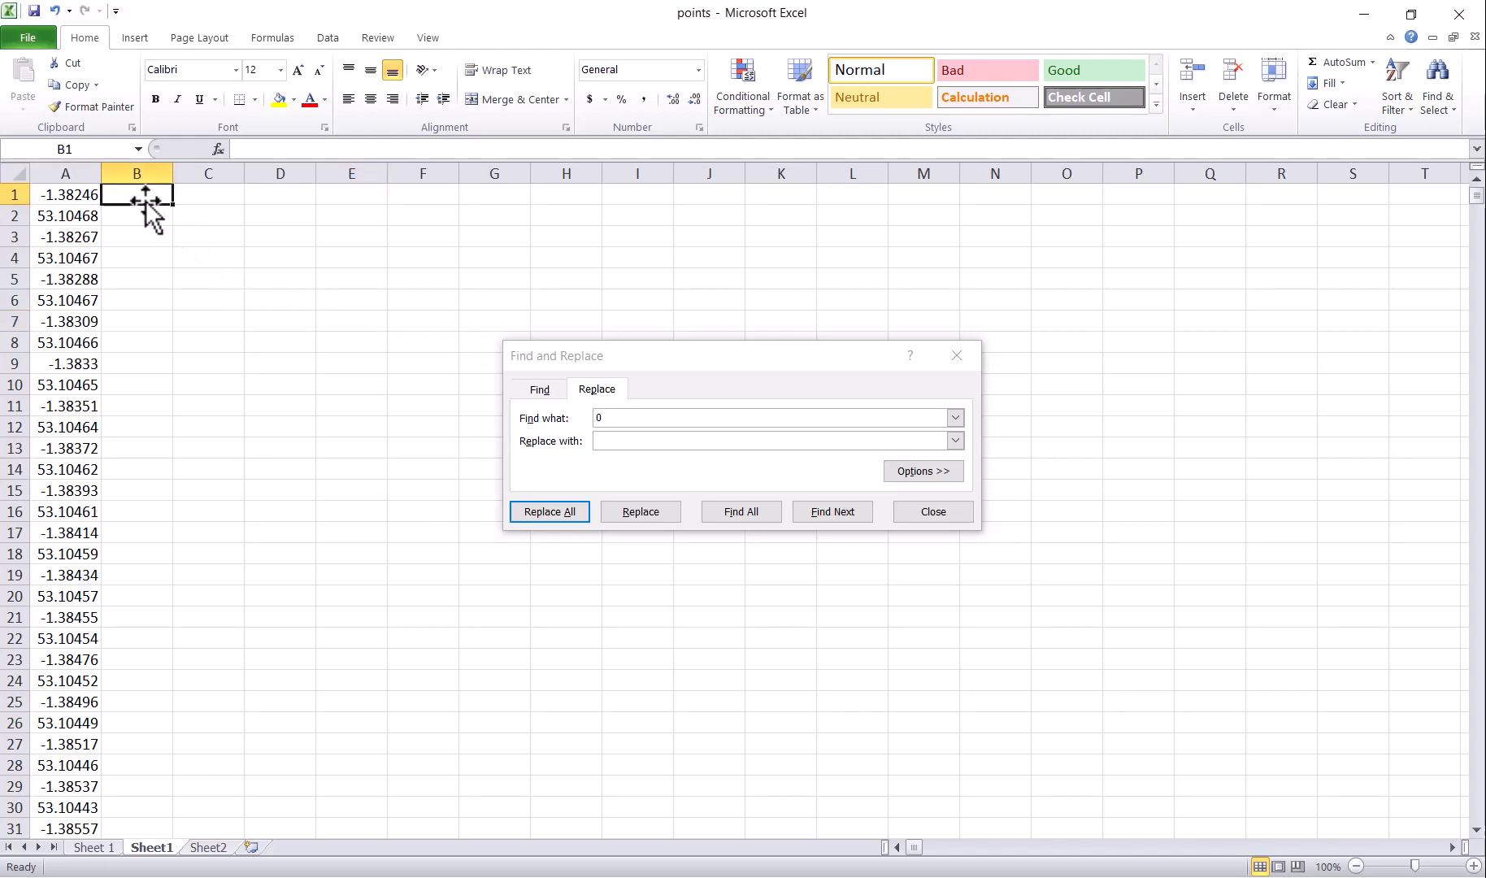
pyautogui.write('a1')
pyautogui.click(218, 203)
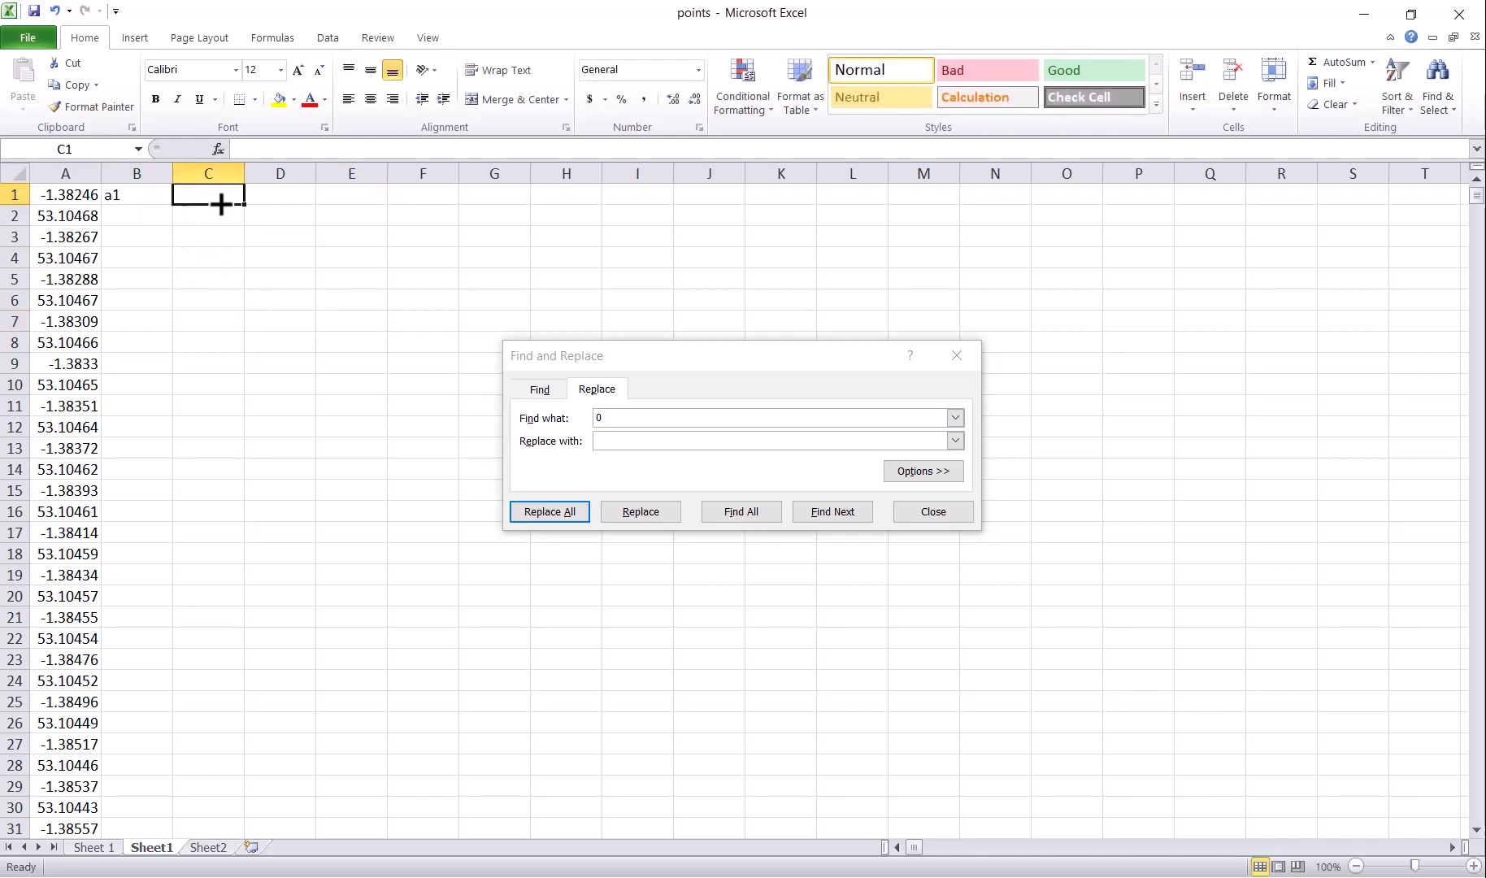
pyautogui.write('a2')
pyautogui.click(155, 215)
pyautogui.write('a3')
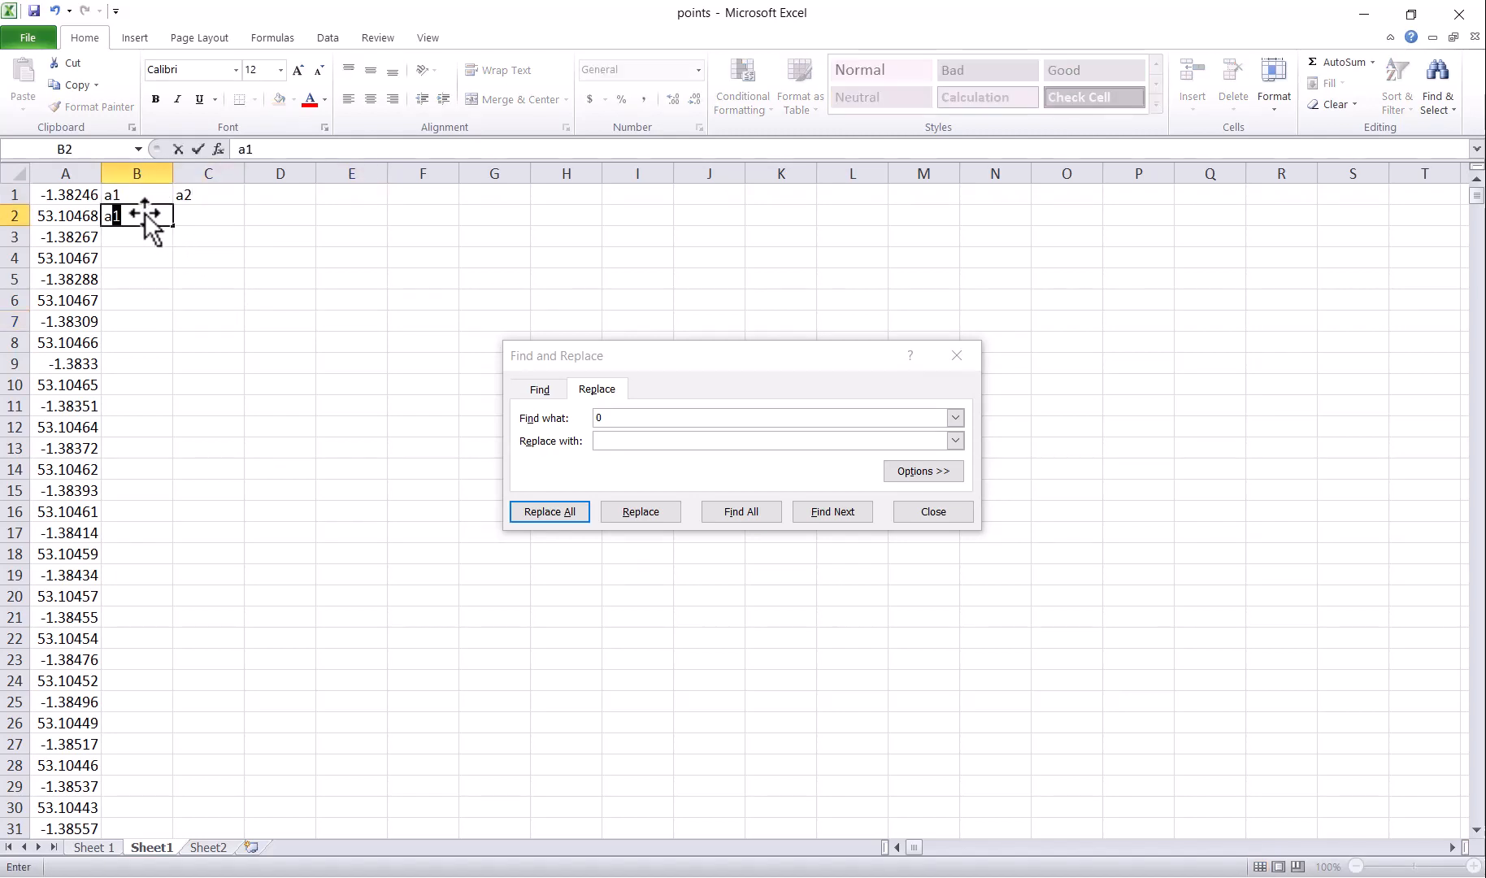
pyautogui.click(220, 215)
pyautogui.write('a')
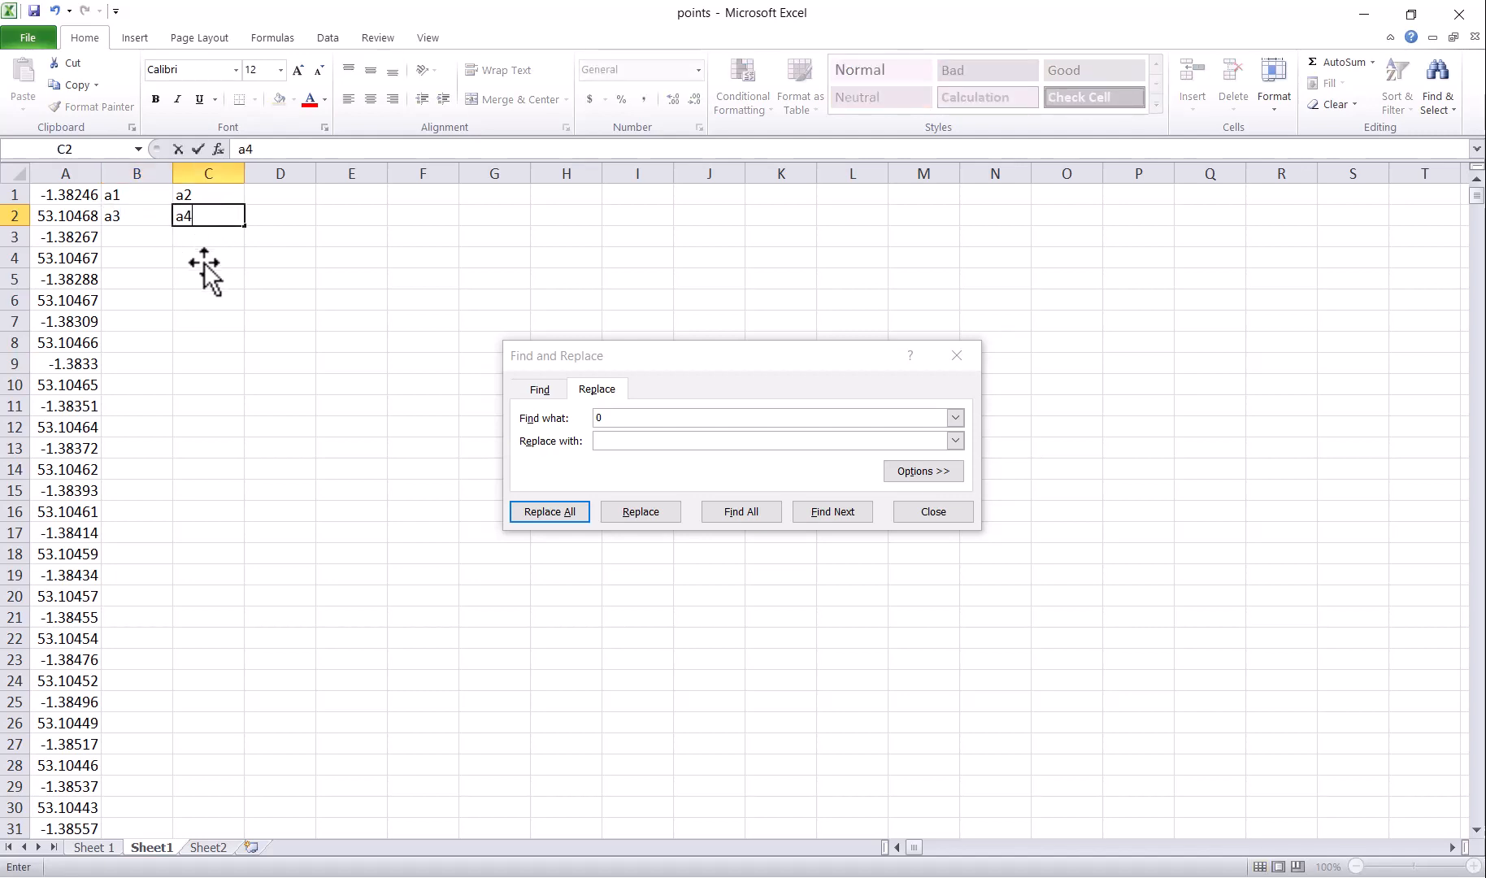
pyautogui.write('4')
# Step: Extend the labels down to row 722 (a1 to a1444) and copy the block
pyautogui.click(204, 262)
pyautogui.moveTo(113, 195); pyautogui.dragTo(231, 788)
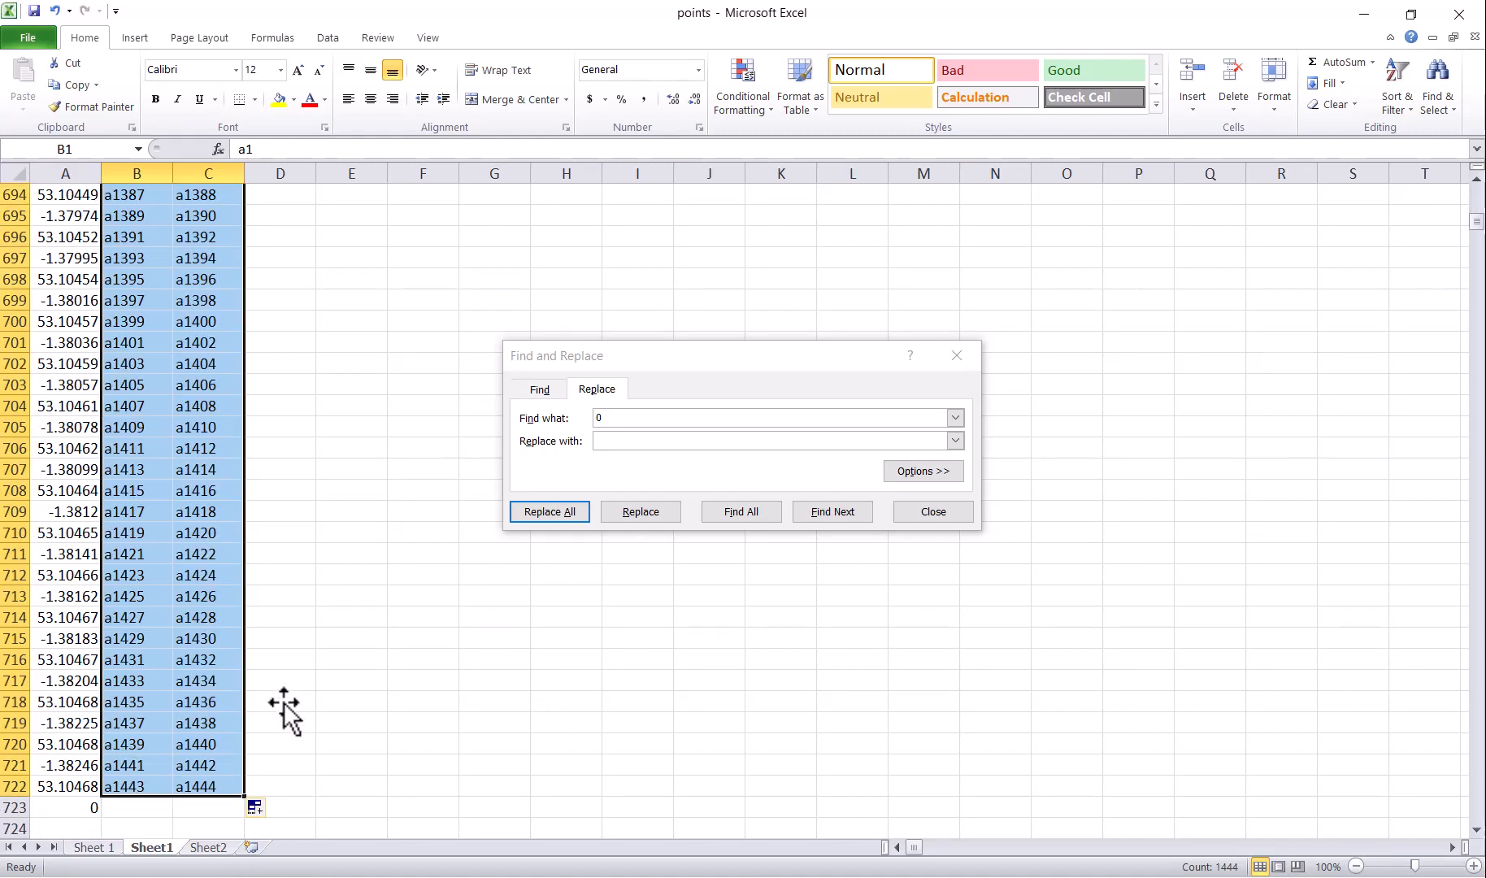
pyautogui.hotkey('ctrl', 'c')
pyautogui.click(230, 847)
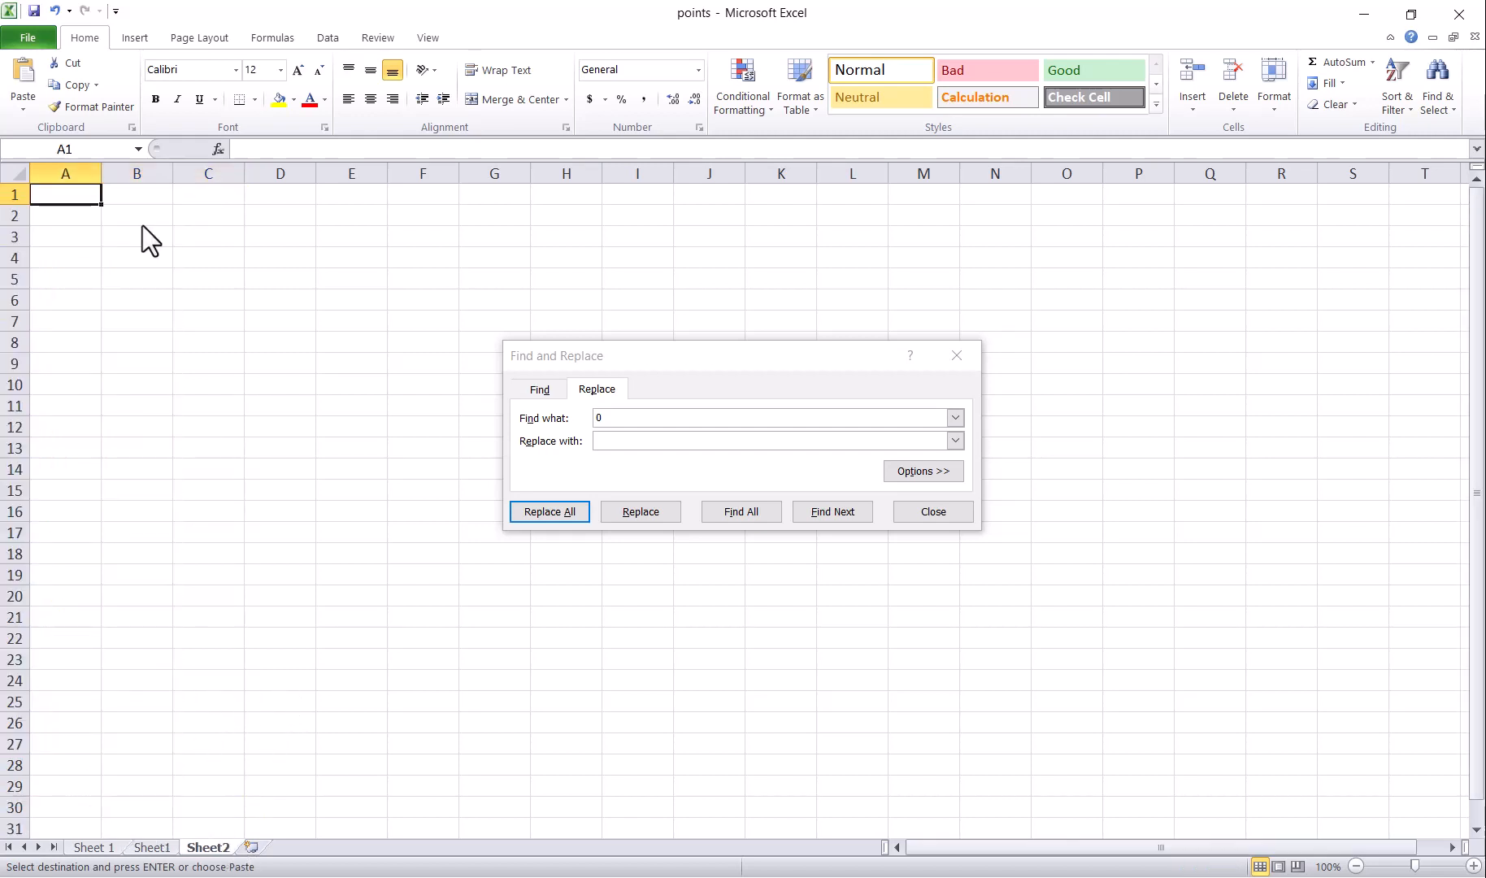
# Step: Paste the a1–a1444 label block into columns A and B of Sheet2
pyautogui.moveTo(79, 173); pyautogui.dragTo(125, 174)
pyautogui.hotkey('ctrl', 'v')
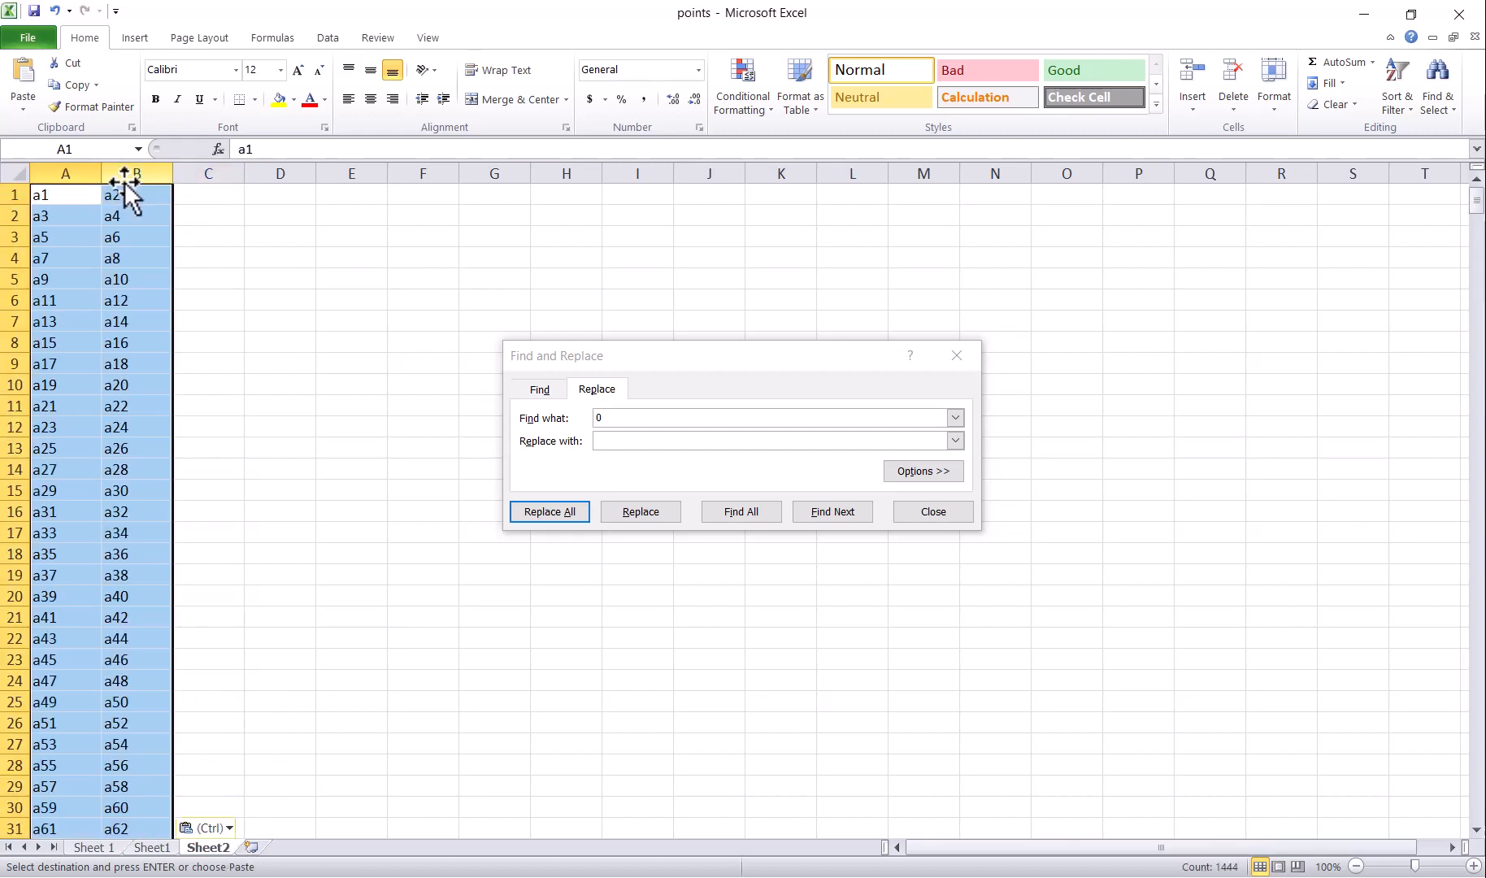
pyautogui.hotkey('ctrl', 'h')
# Step: On Sheet1, replace 'a' with '=a' to turn all 1444 labels into formulas, then select B1:C361
pyautogui.click(162, 847)
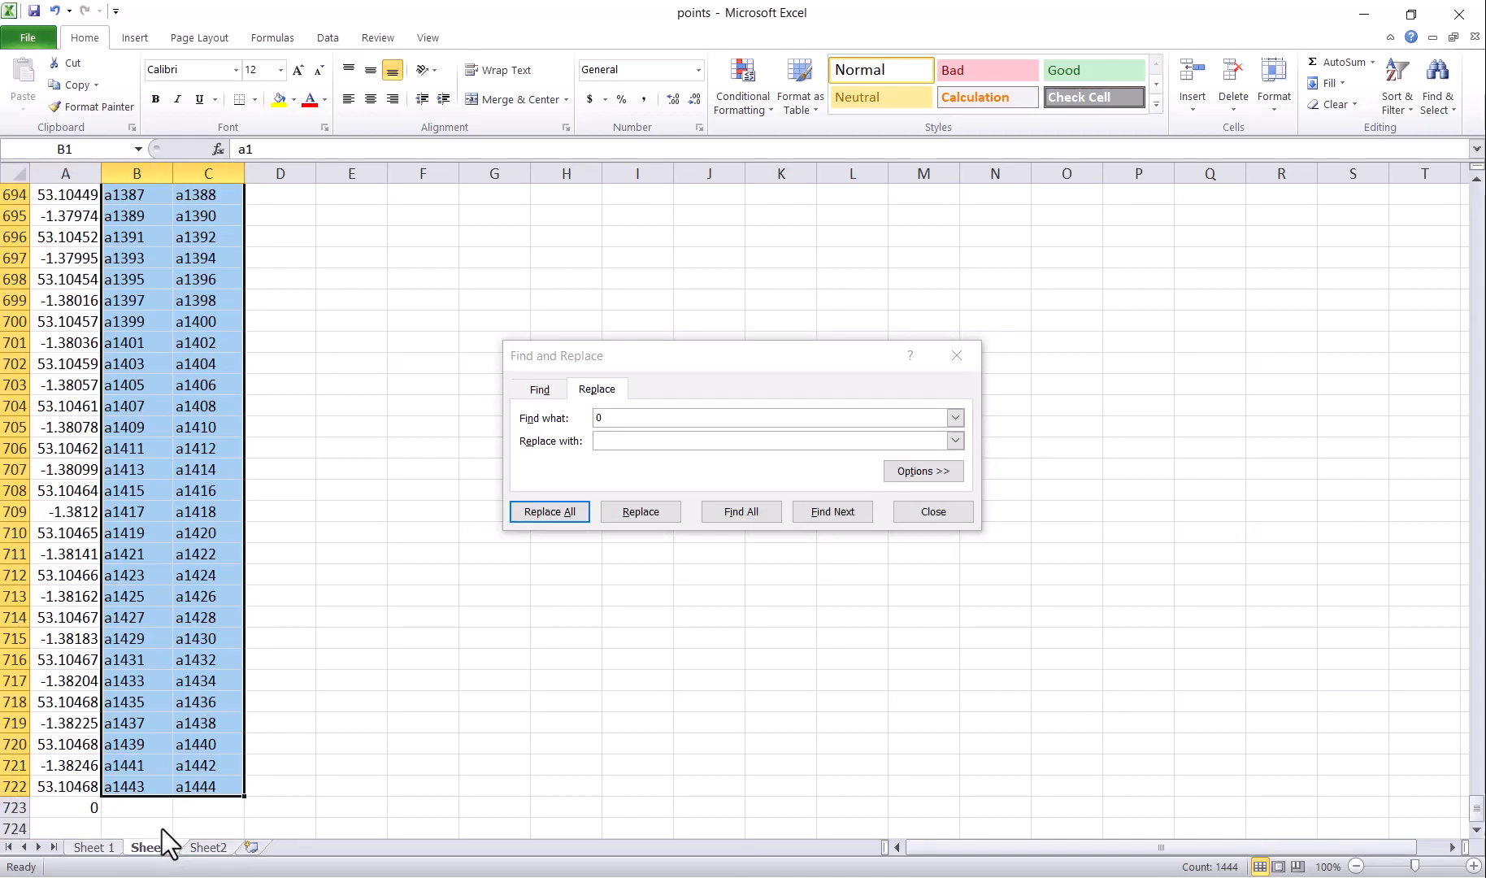
pyautogui.scroll(20, 219, 504)
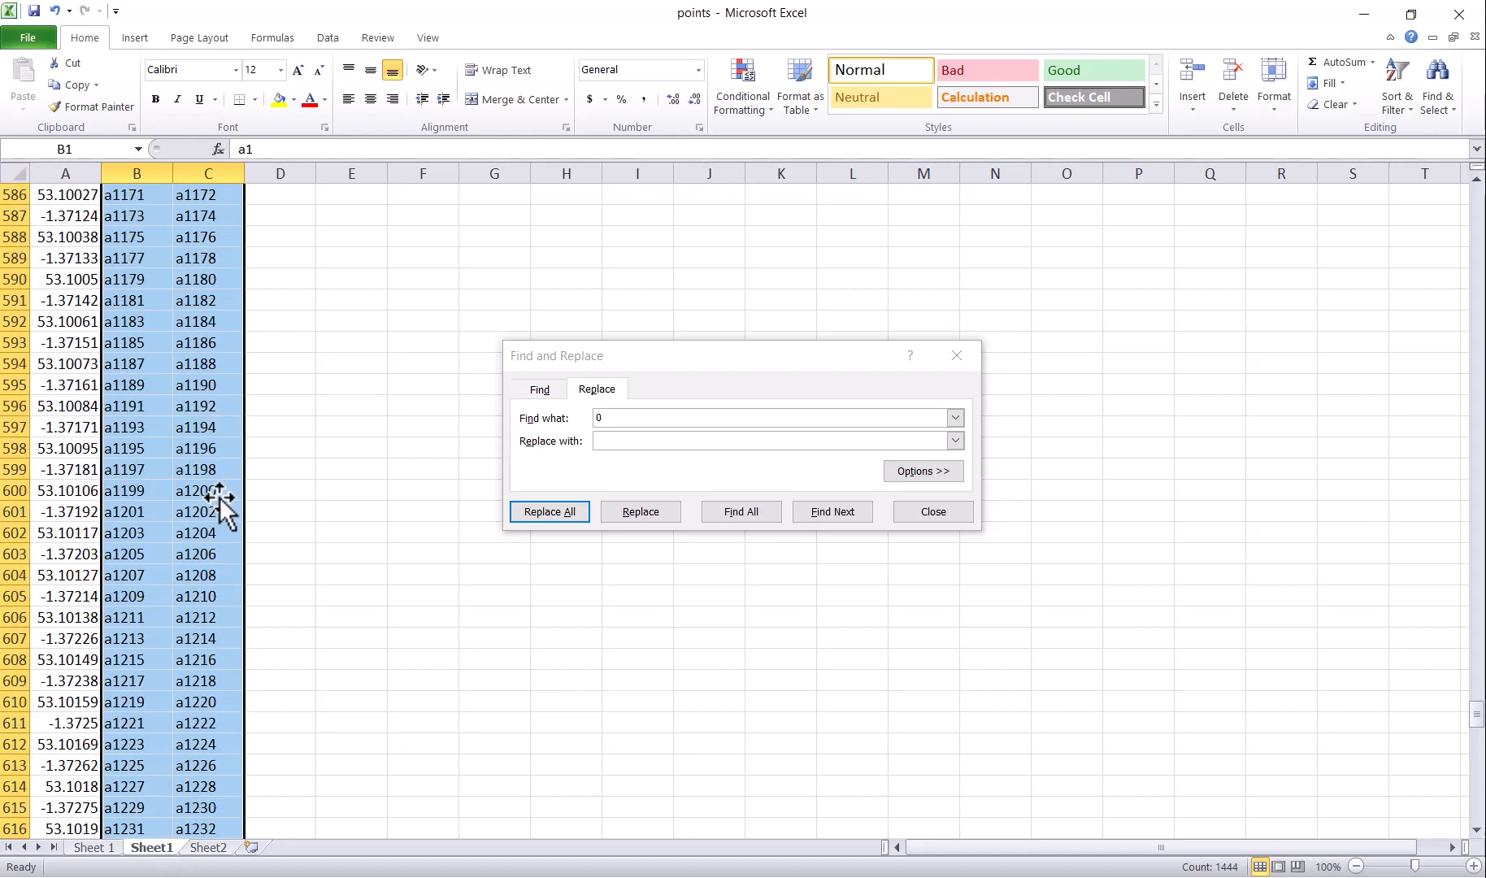
pyautogui.scroll(20, 219, 504)
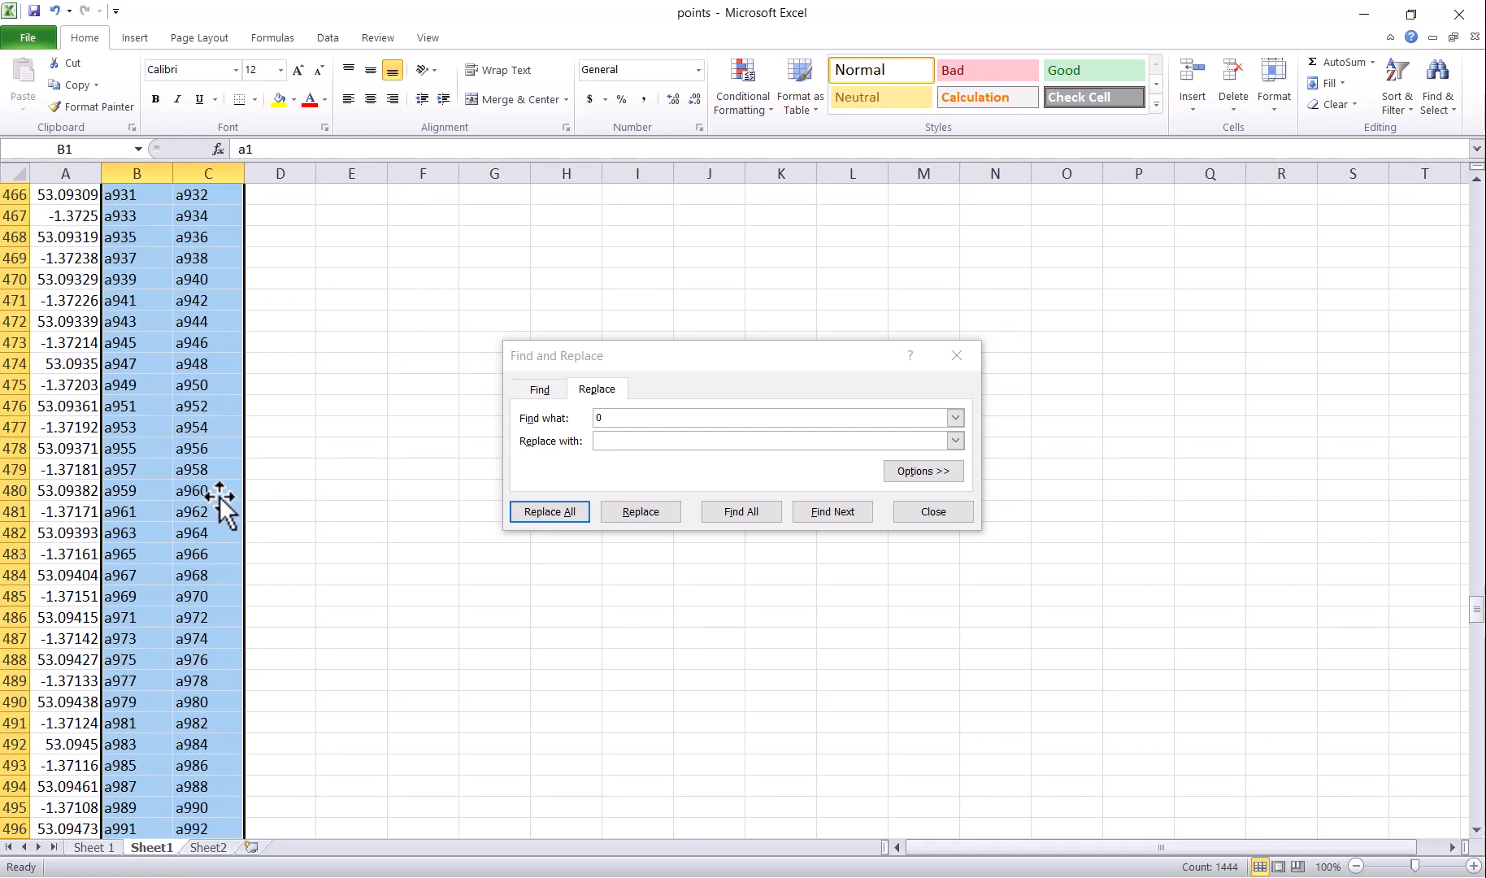
pyautogui.scroll(20, 220, 504)
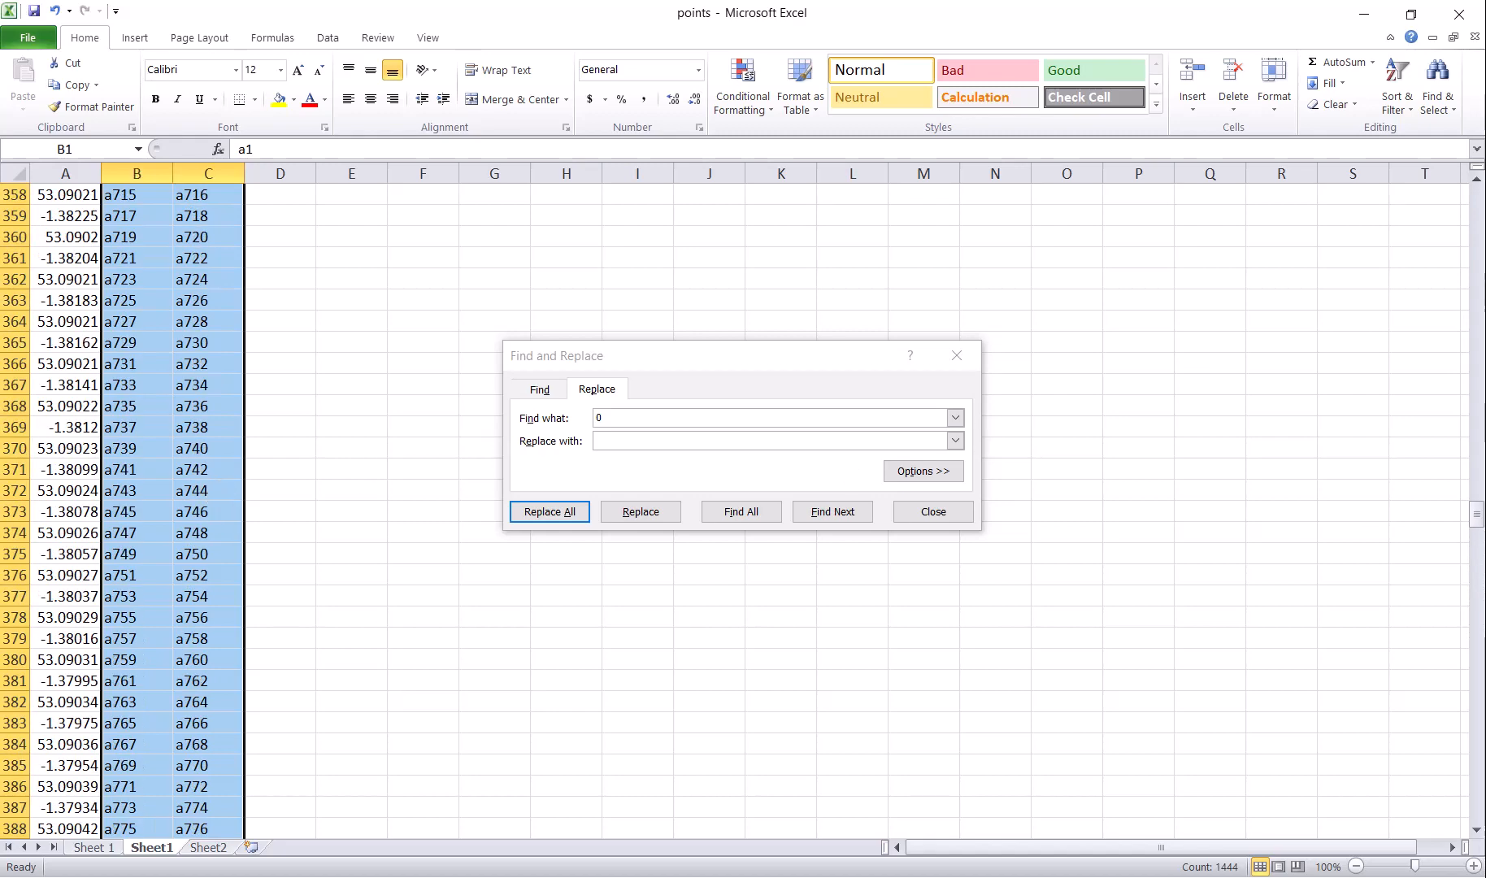
pyautogui.moveTo(1481, 514); pyautogui.dragTo(1477, 199)
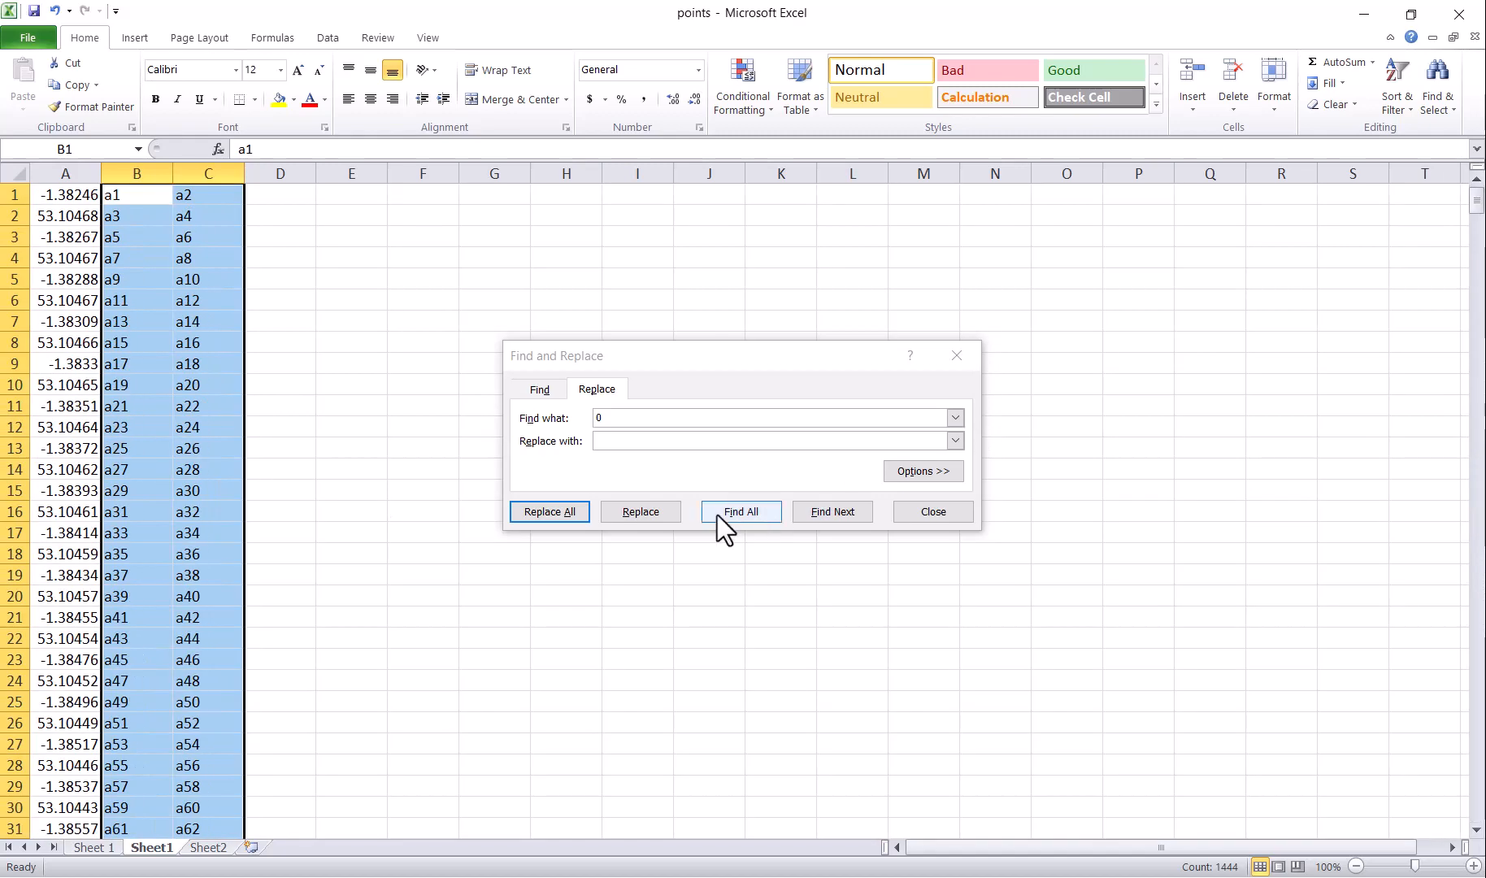
pyautogui.click(713, 446)
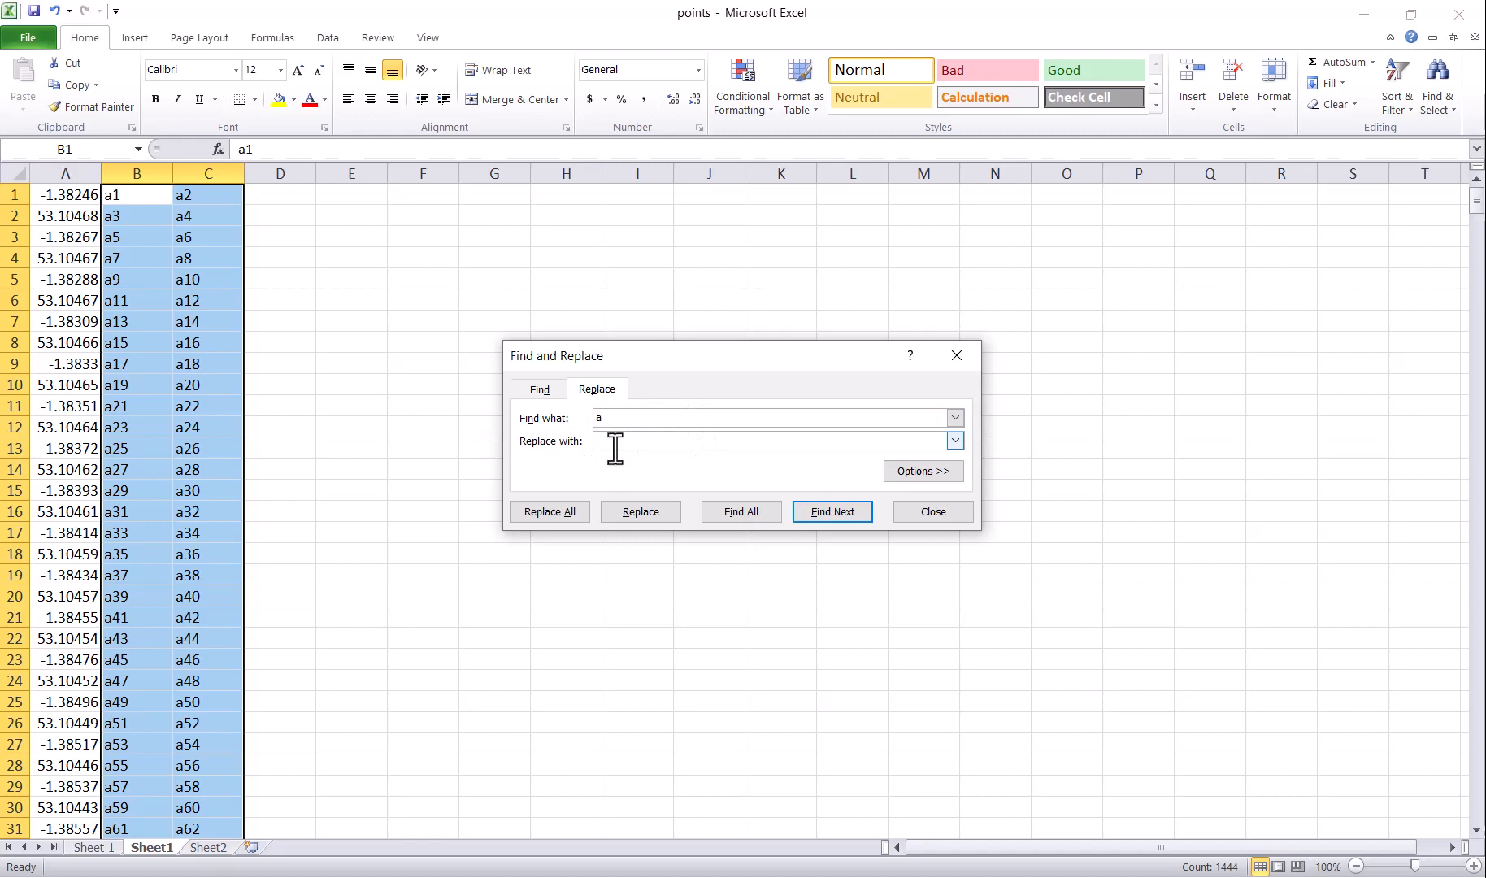
pyautogui.click(543, 512)
pyautogui.click(724, 502)
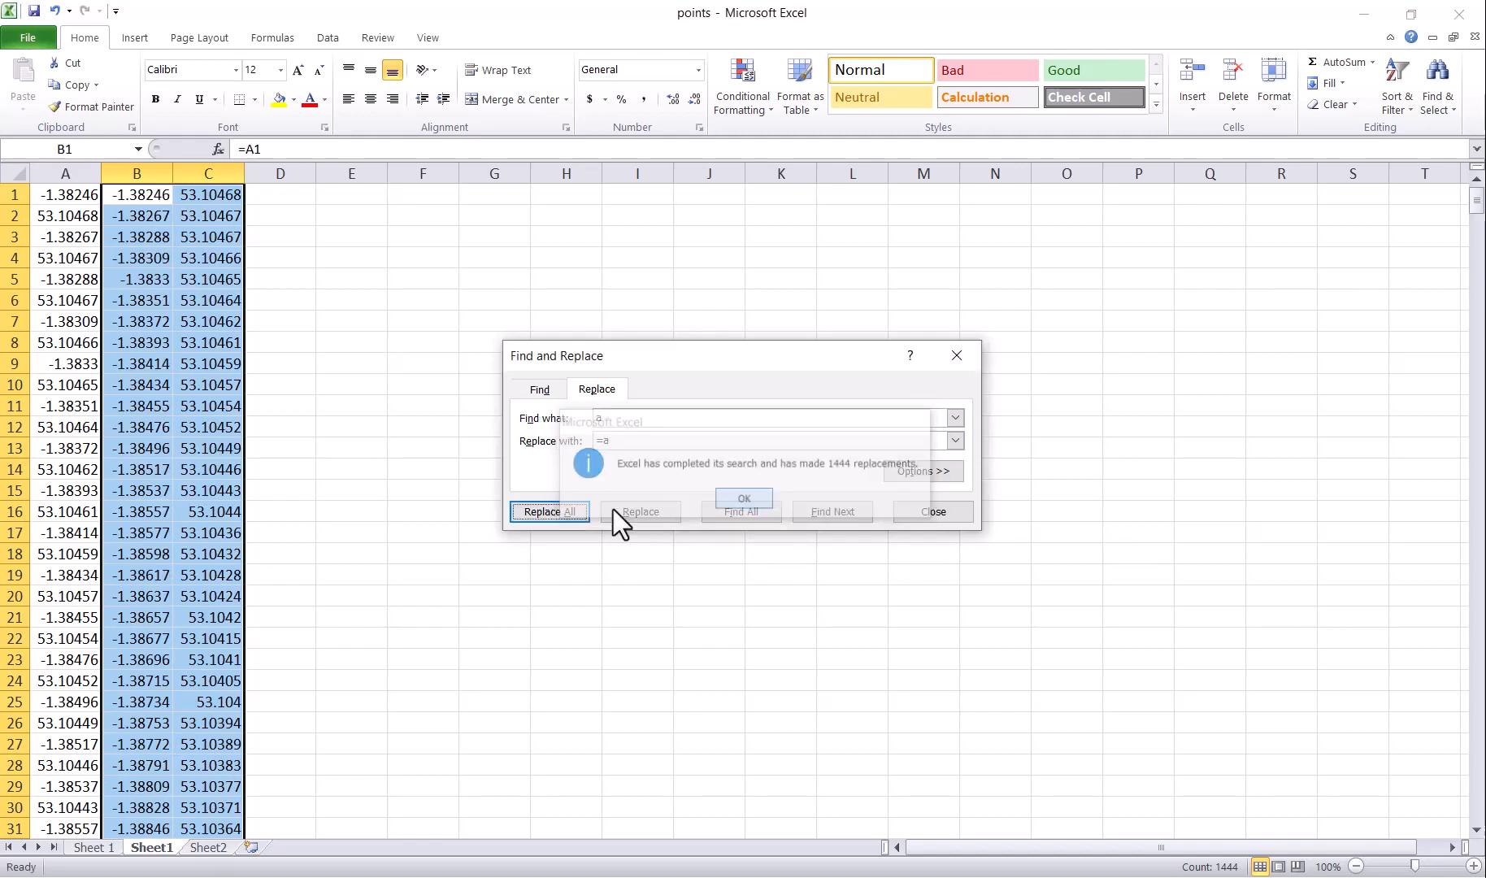
pyautogui.moveTo(149, 199); pyautogui.dragTo(244, 731)
# Step: Paste the paired longitude-latitude values into C5:D5 of the points sheet as values
pyautogui.hotkey('ctrl', 'c')
pyautogui.click(97, 847)
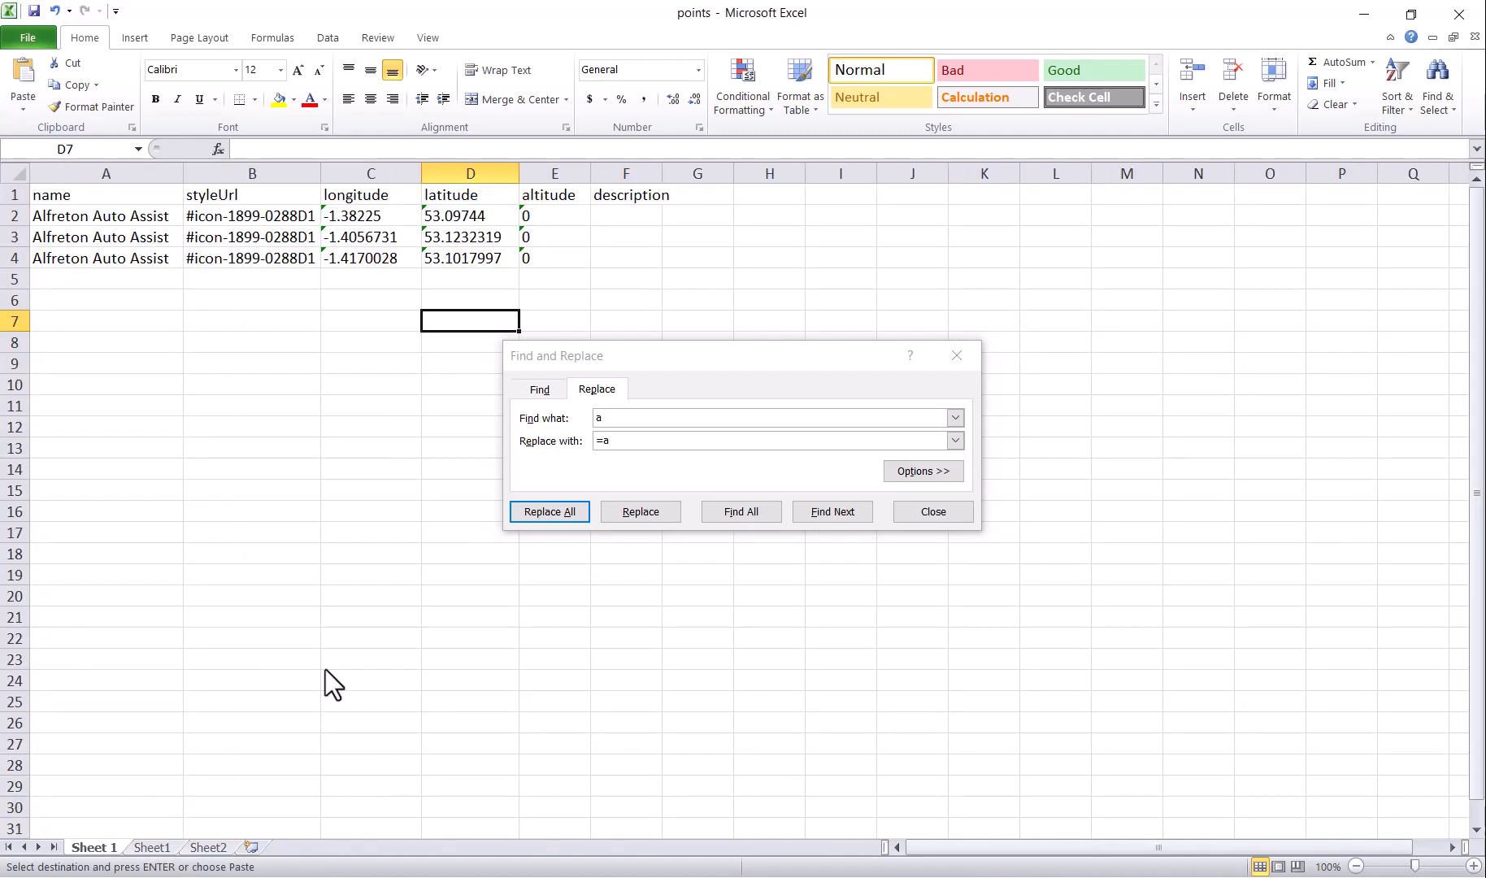
pyautogui.click(379, 277)
pyautogui.rightClick(467, 277)
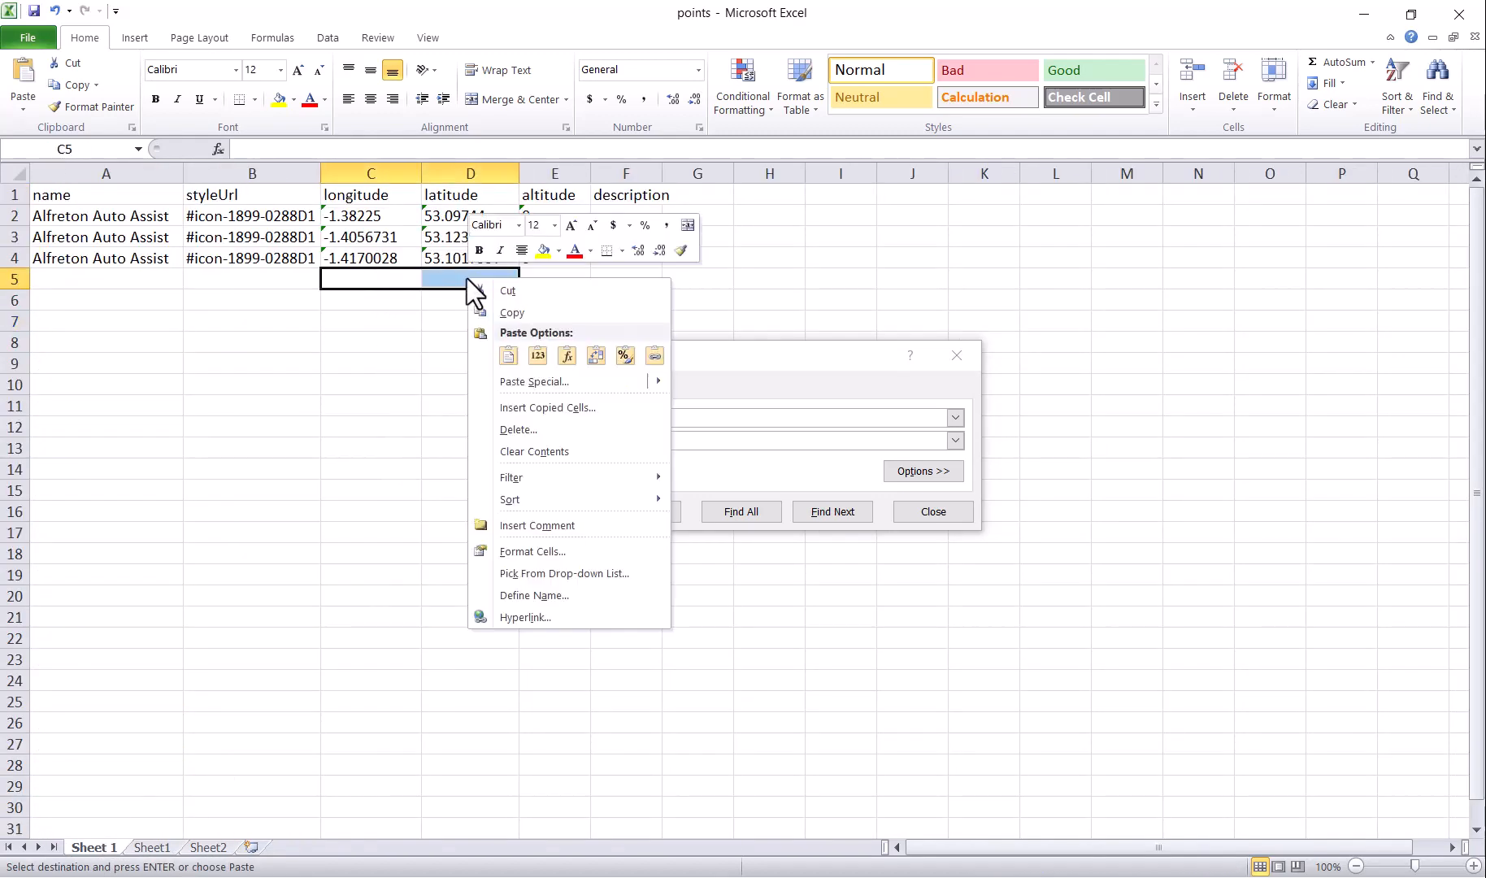
pyautogui.click(696, 355)
pyautogui.moveTo(696, 355); pyautogui.dragTo(805, 342)
pyautogui.click(369, 364)
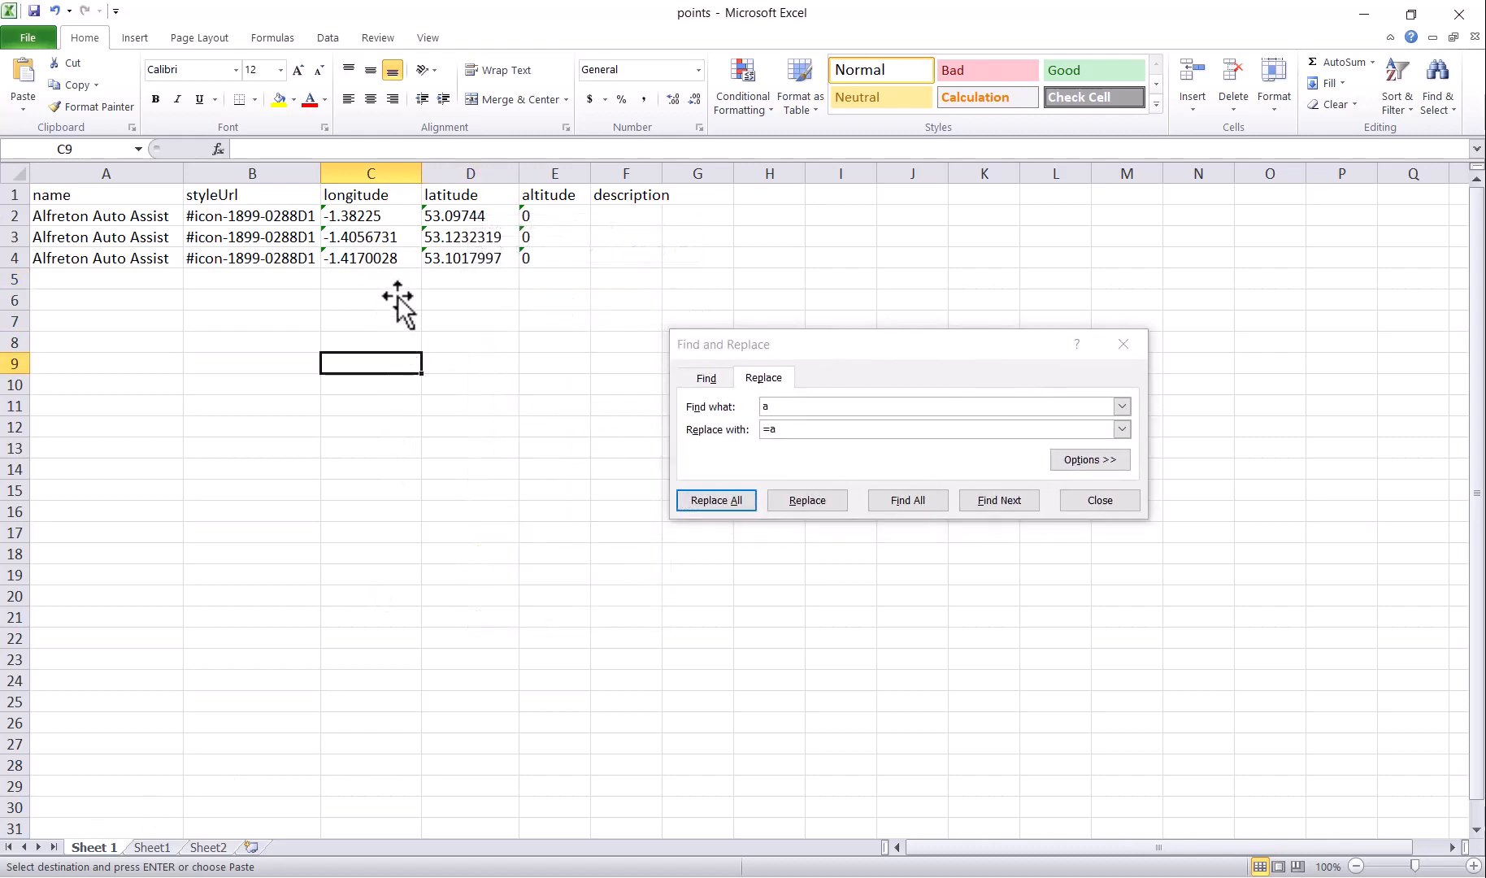
pyautogui.moveTo(399, 283); pyautogui.dragTo(467, 279)
pyautogui.rightClick(466, 279)
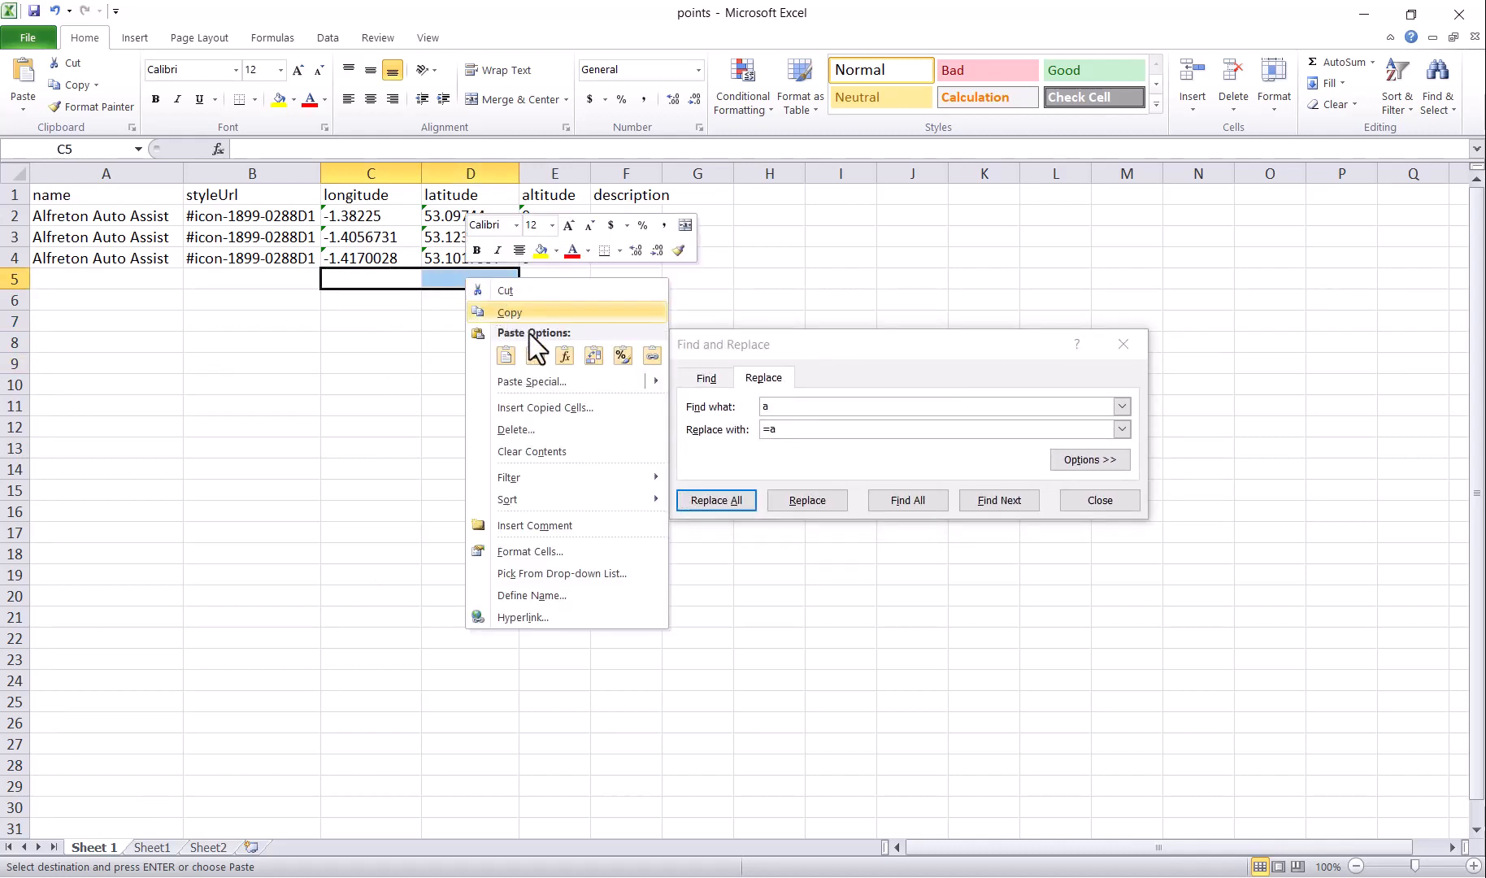
pyautogui.click(539, 355)
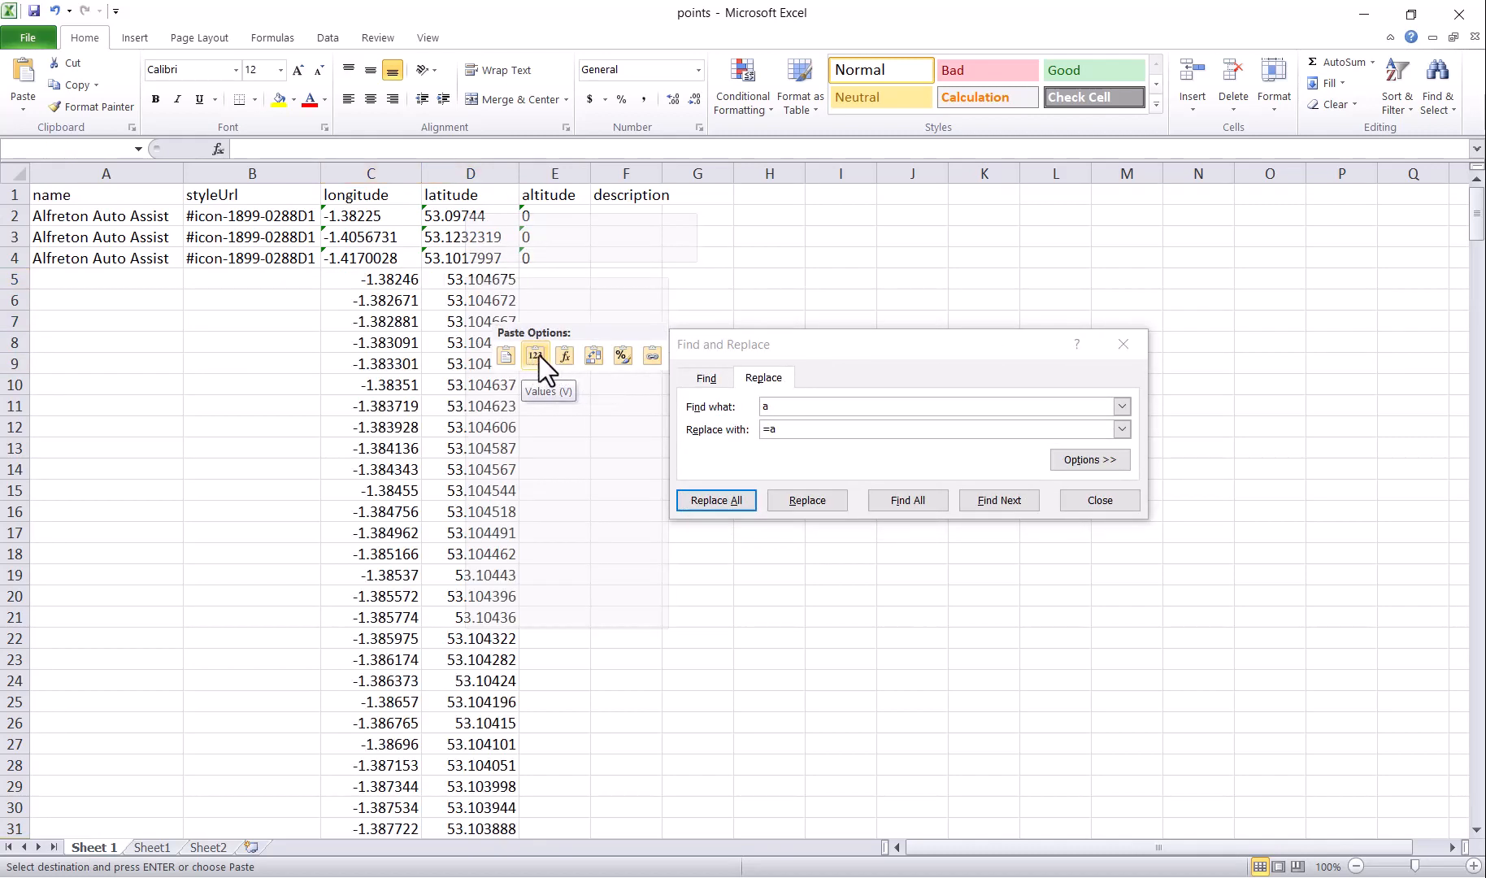
pyautogui.click(534, 354)
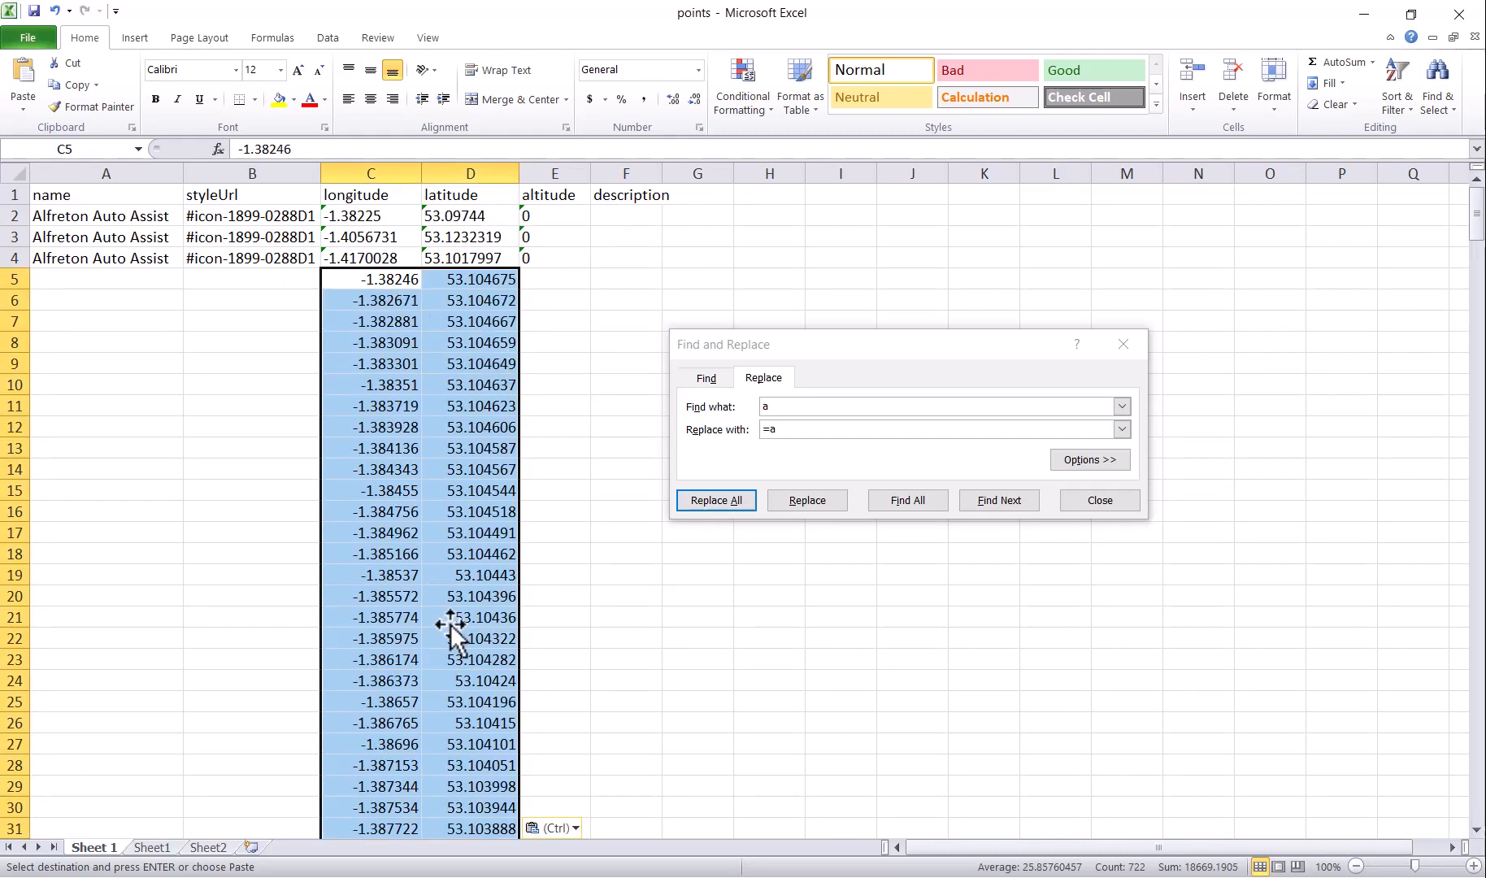
# Step: Scroll down to confirm the pasted coordinates end at row 365
pyautogui.scroll(-19, 436, 675)
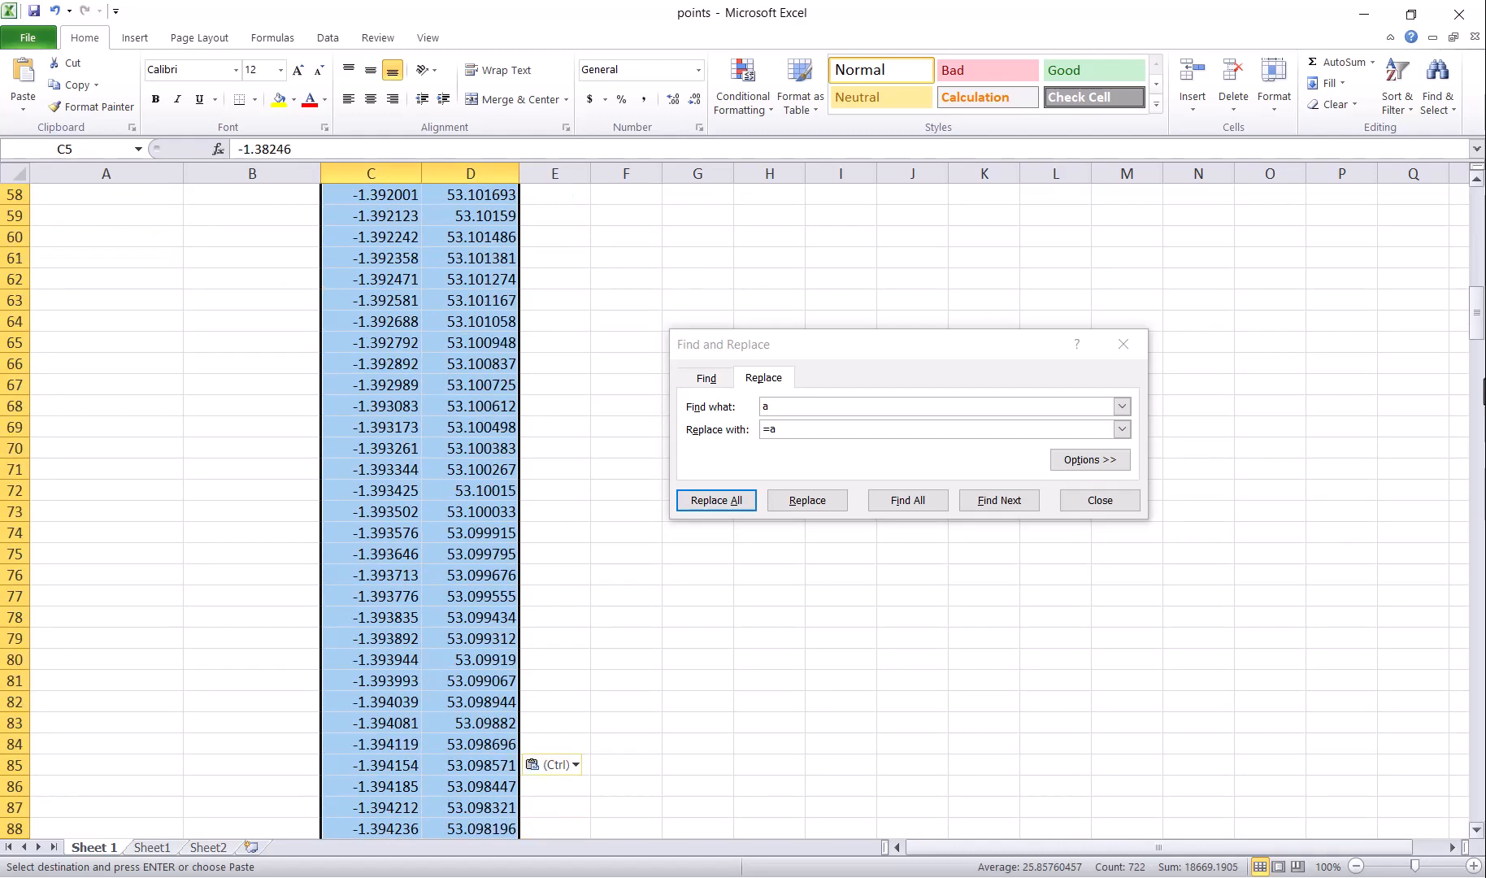
pyautogui.moveTo(1480, 317); pyautogui.dragTo(1479, 789)
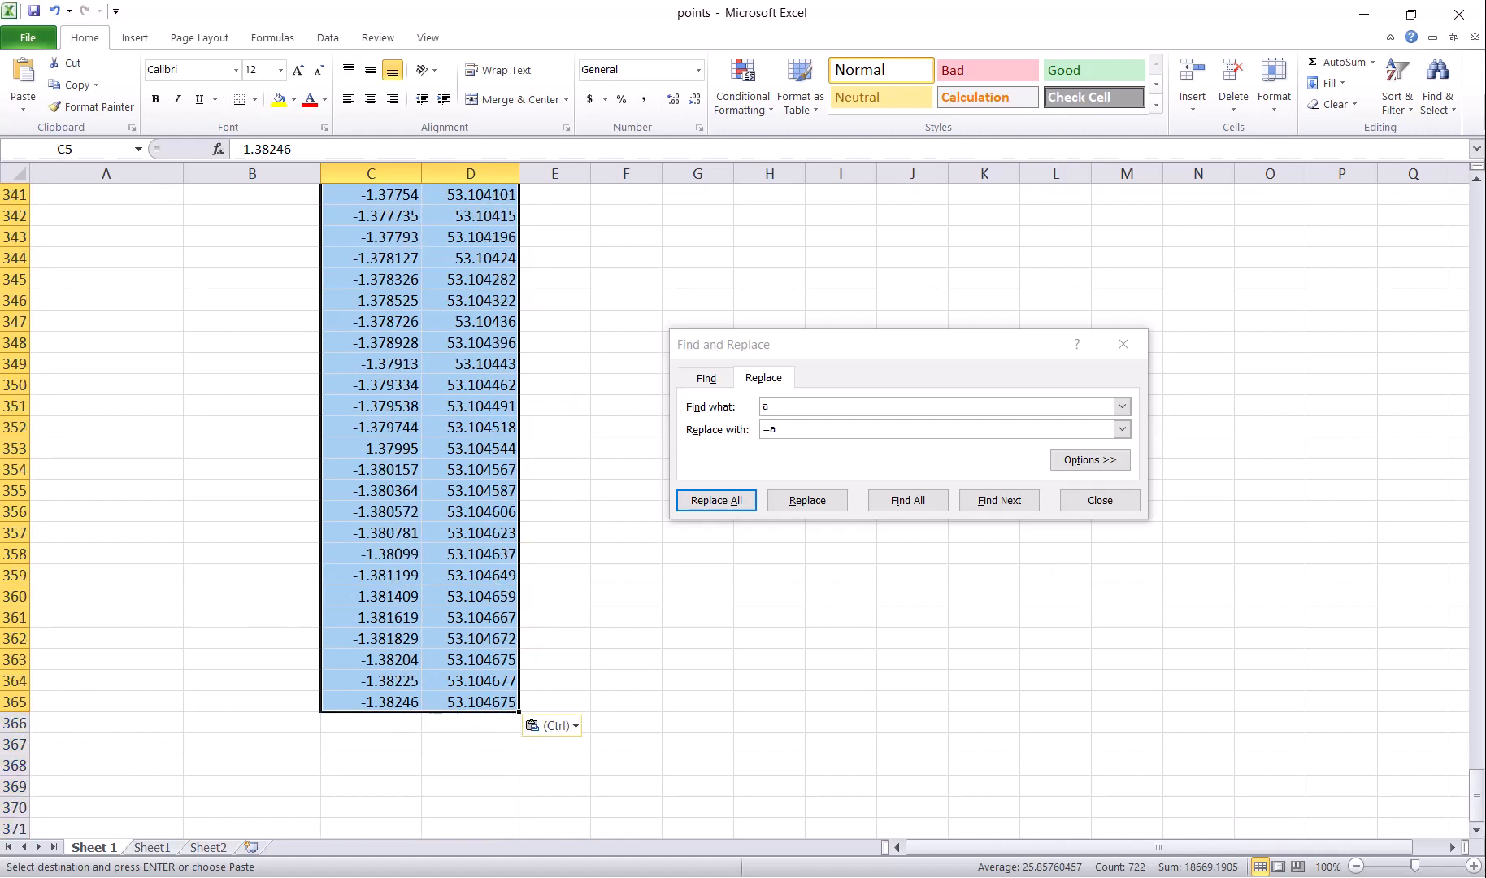
pyautogui.hotkey('alt', 'Tab')
pyautogui.click(387, 6)
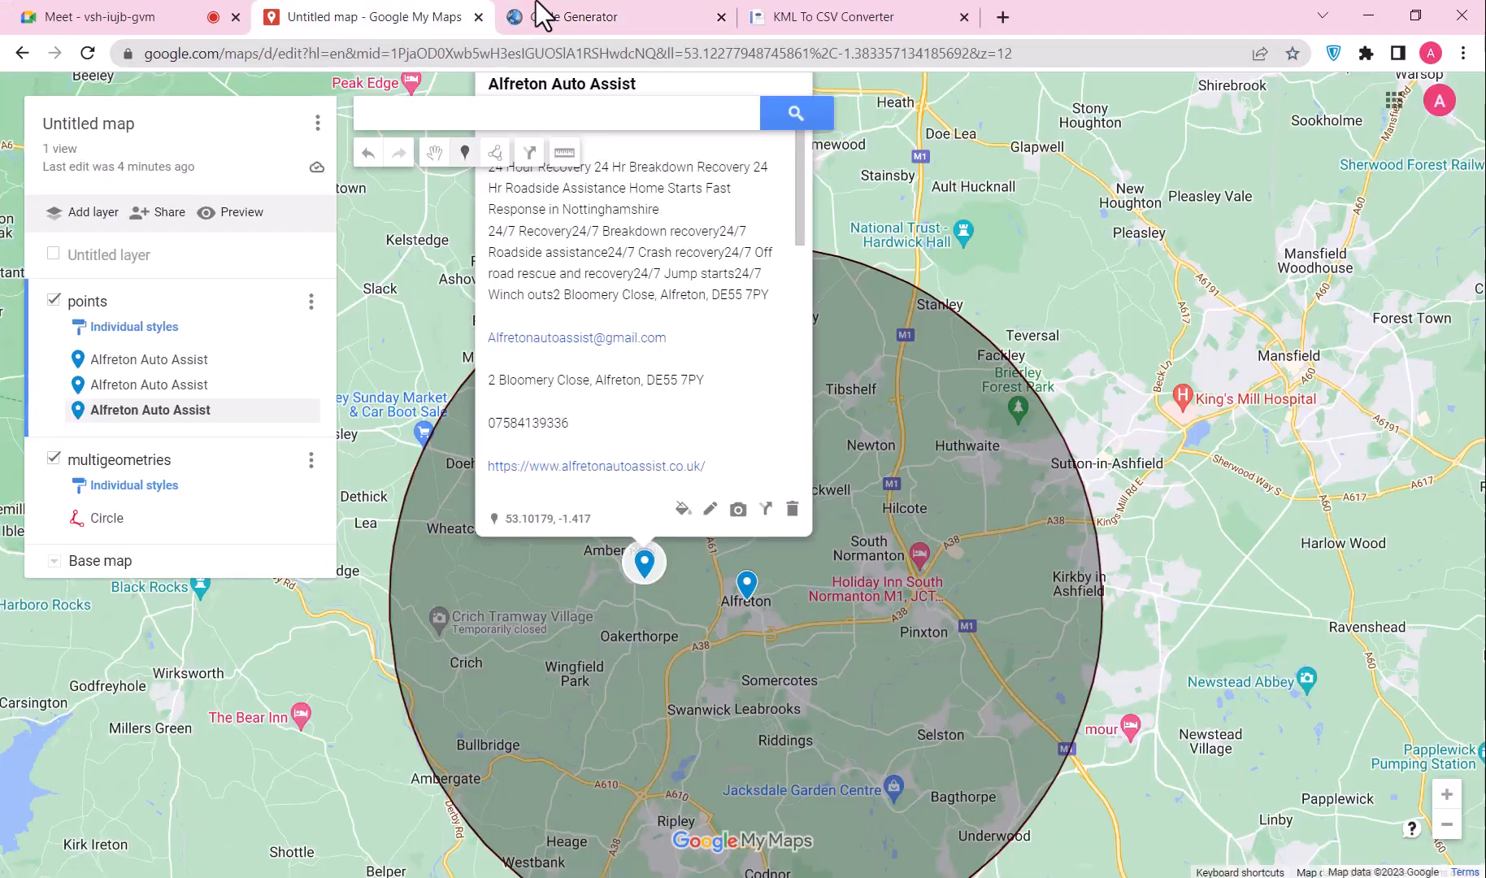
# Step: Change the Circle Generator radius from 0.5 to 1 and generate the new circle
pyautogui.click(534, 7)
pyautogui.scroll(1, 406, 246)
pyautogui.scroll(5, 405, 230)
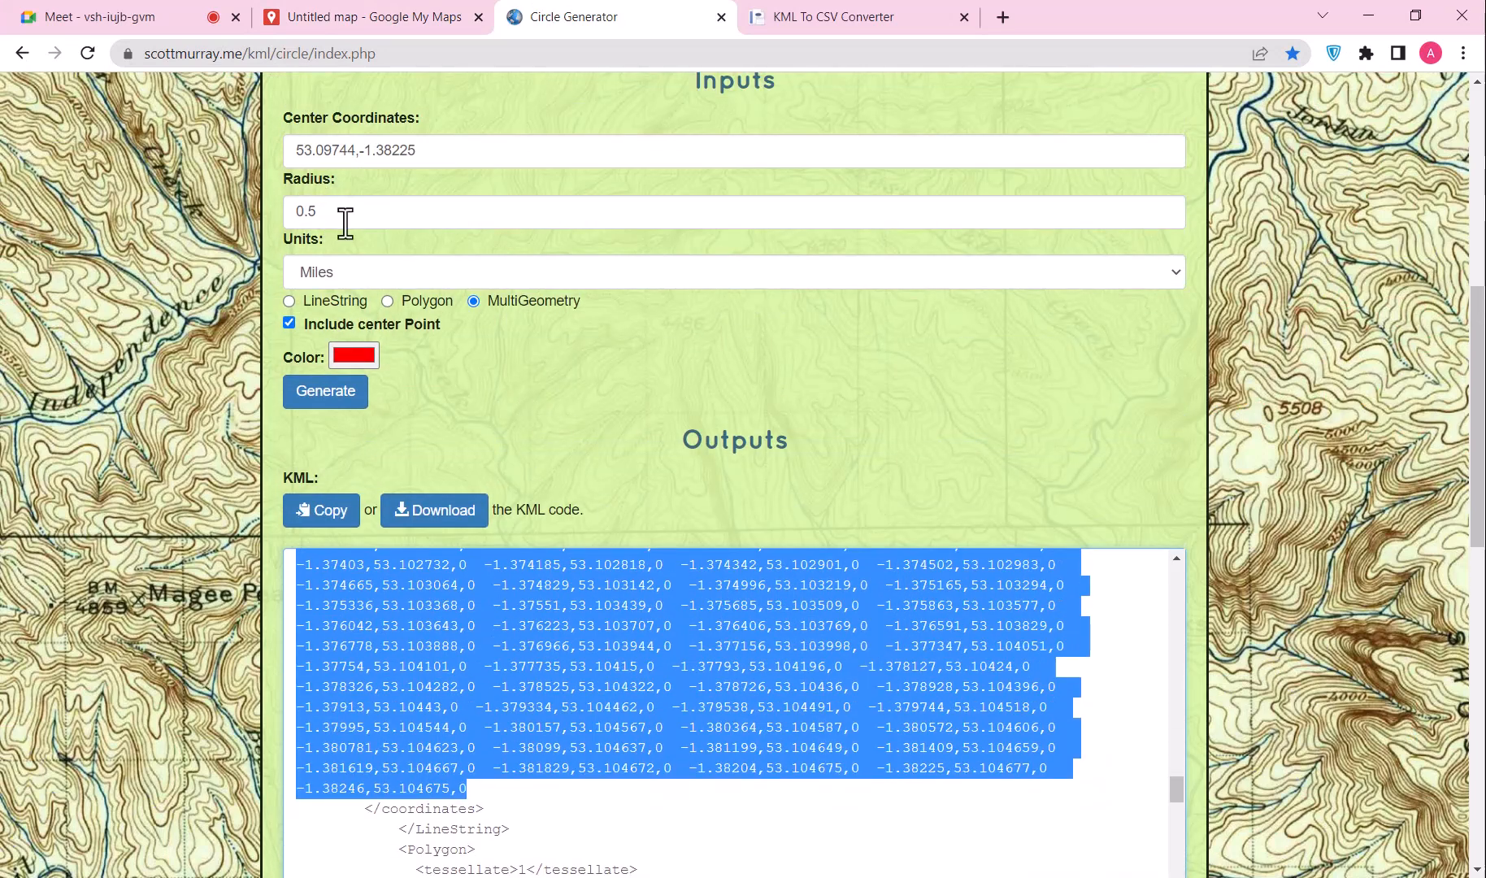
pyautogui.moveTo(346, 219); pyautogui.dragTo(253, 212)
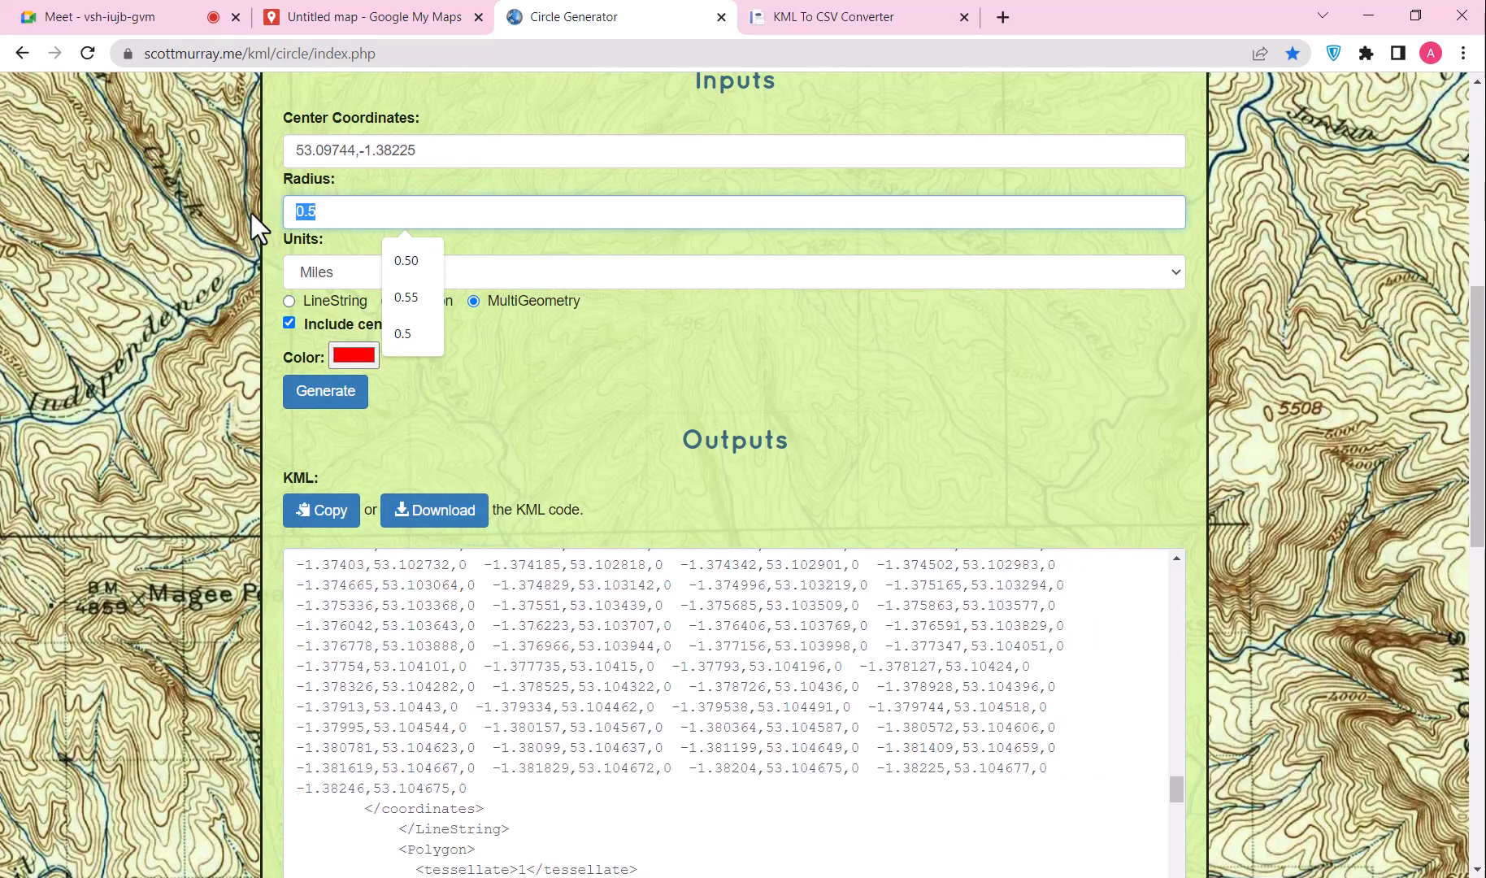
pyautogui.write('1')
pyautogui.click(314, 396)
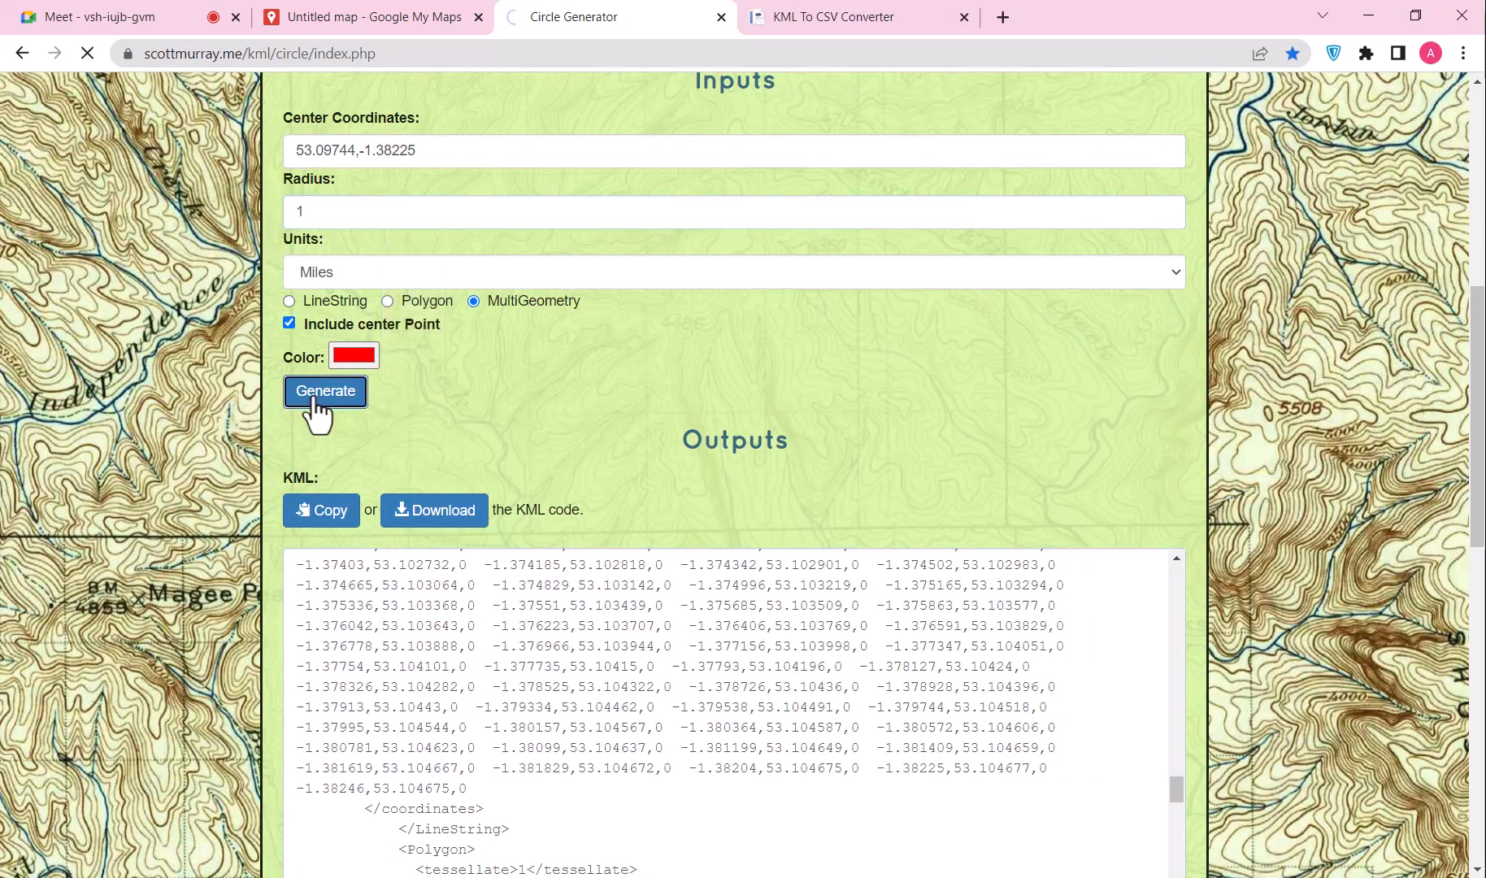
# Step: Select the new ring's LineString coordinates in the KML output
pyautogui.scroll(-12, 467, 419)
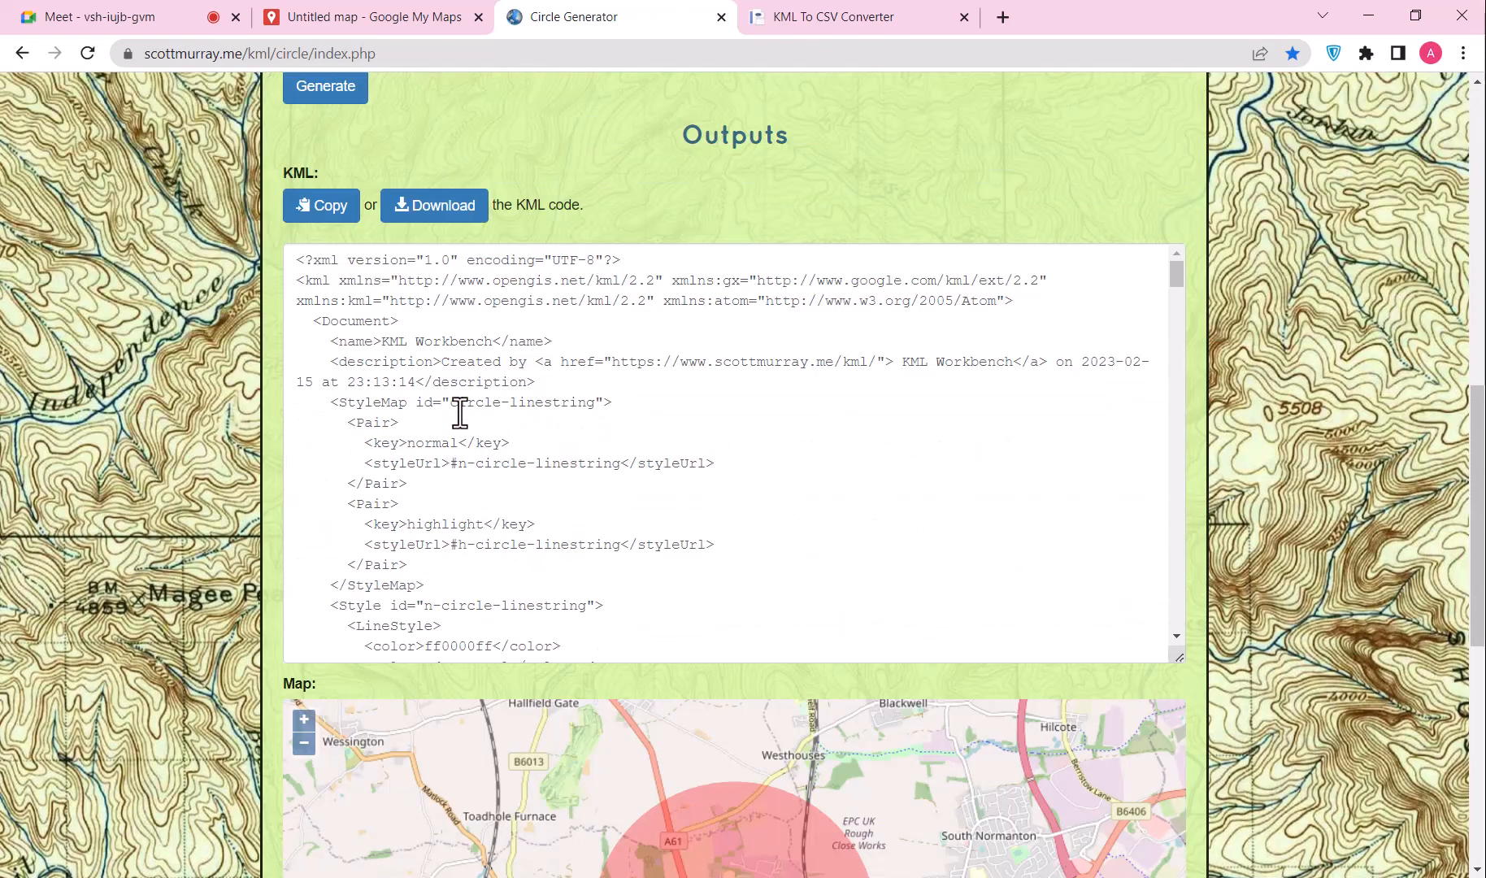
pyautogui.scroll(-6, 456, 405)
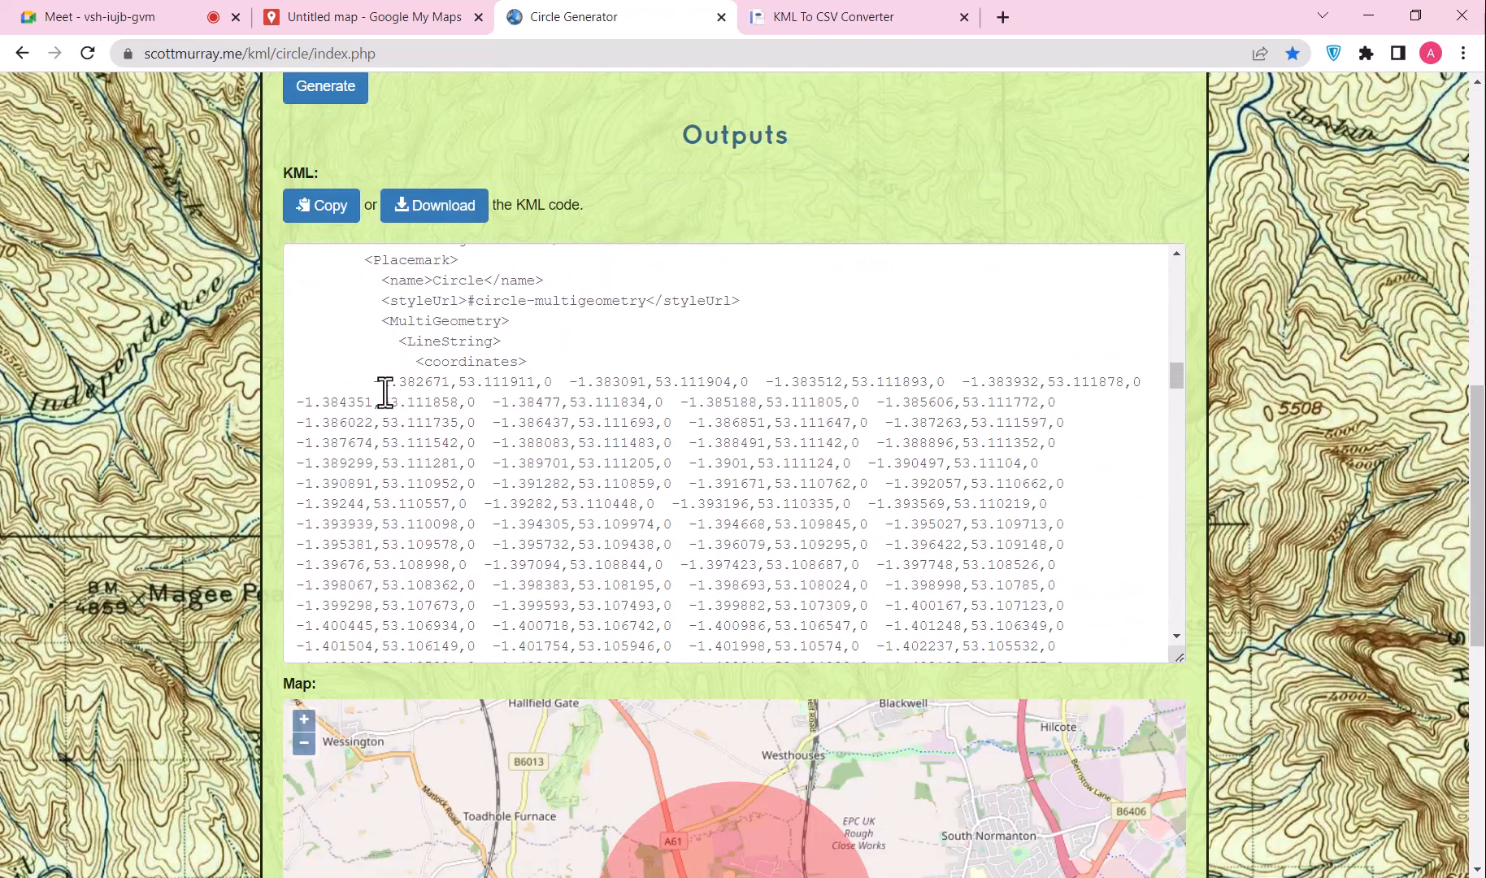
pyautogui.moveTo(374, 378); pyautogui.dragTo(485, 402)
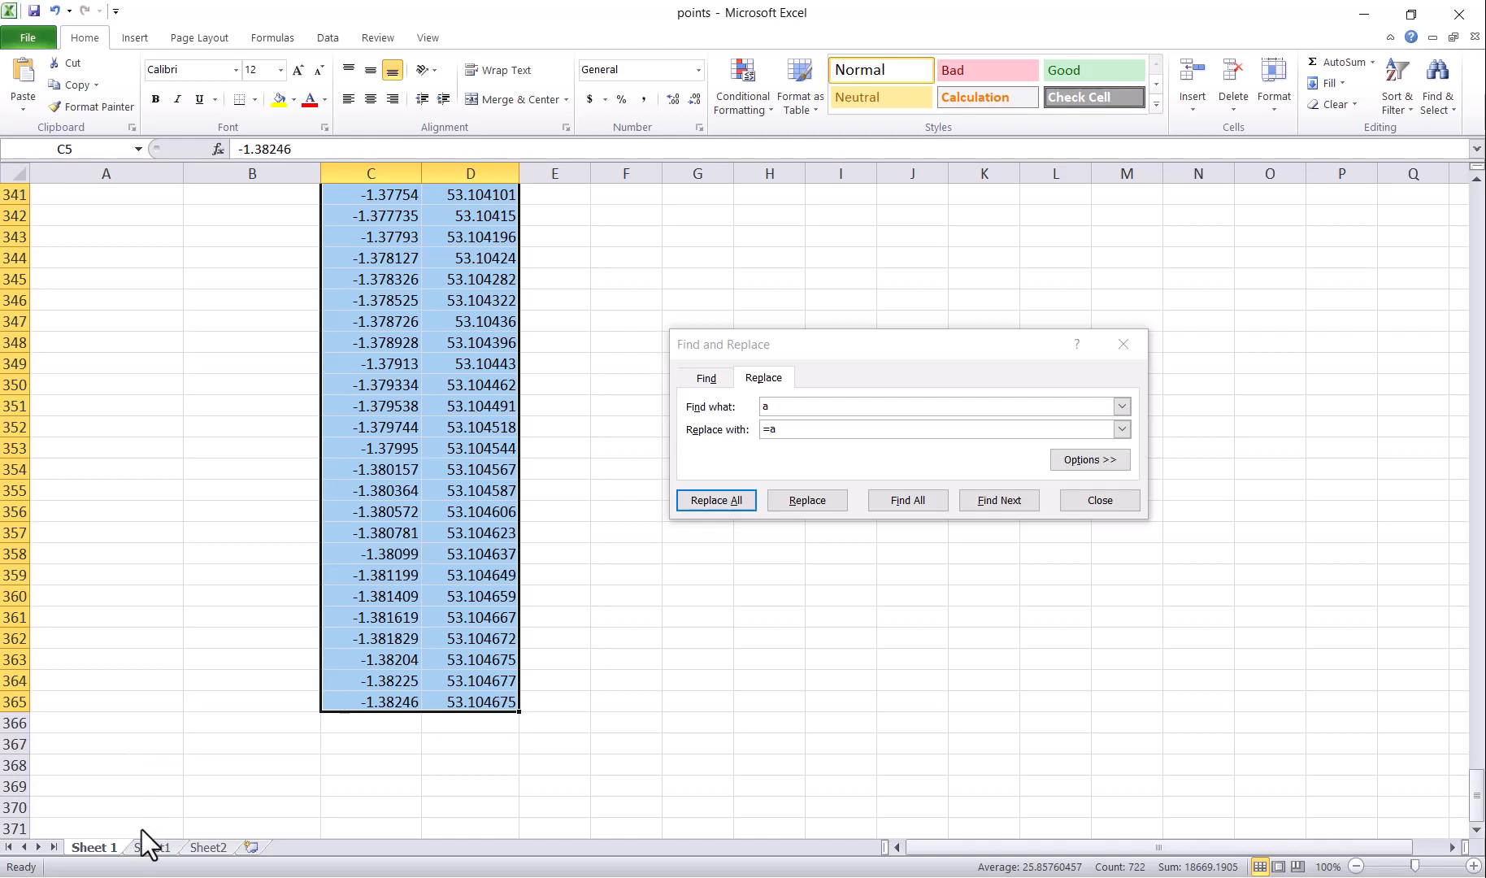
pyautogui.click(152, 847)
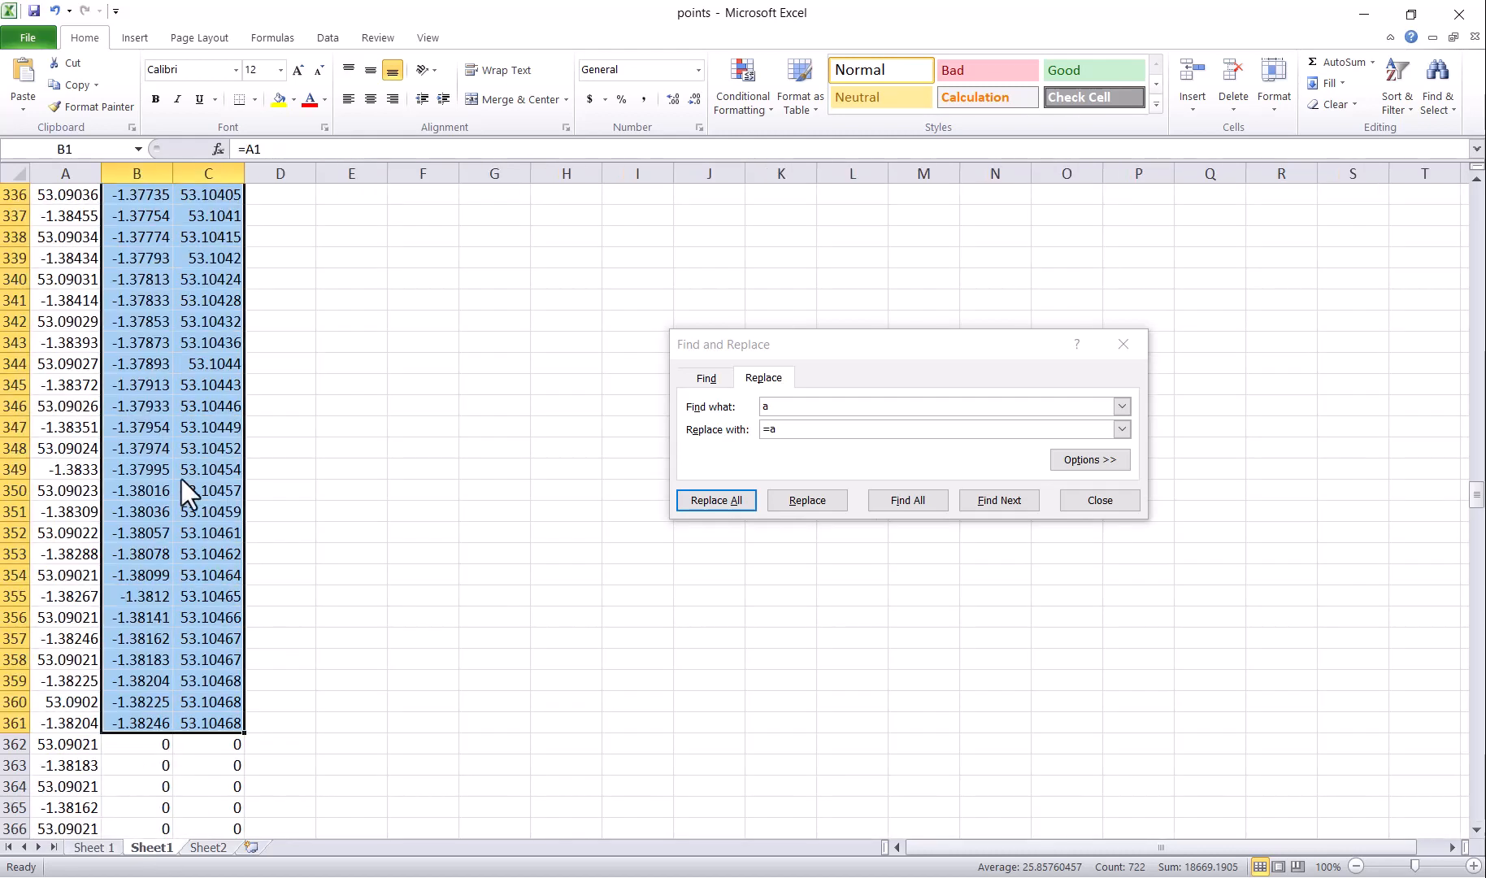
# Step: Clear Sheet1, paste the new coordinates into row 1, and strip the '0 ' prefixes
pyautogui.hotkey('ctrl', 'a')
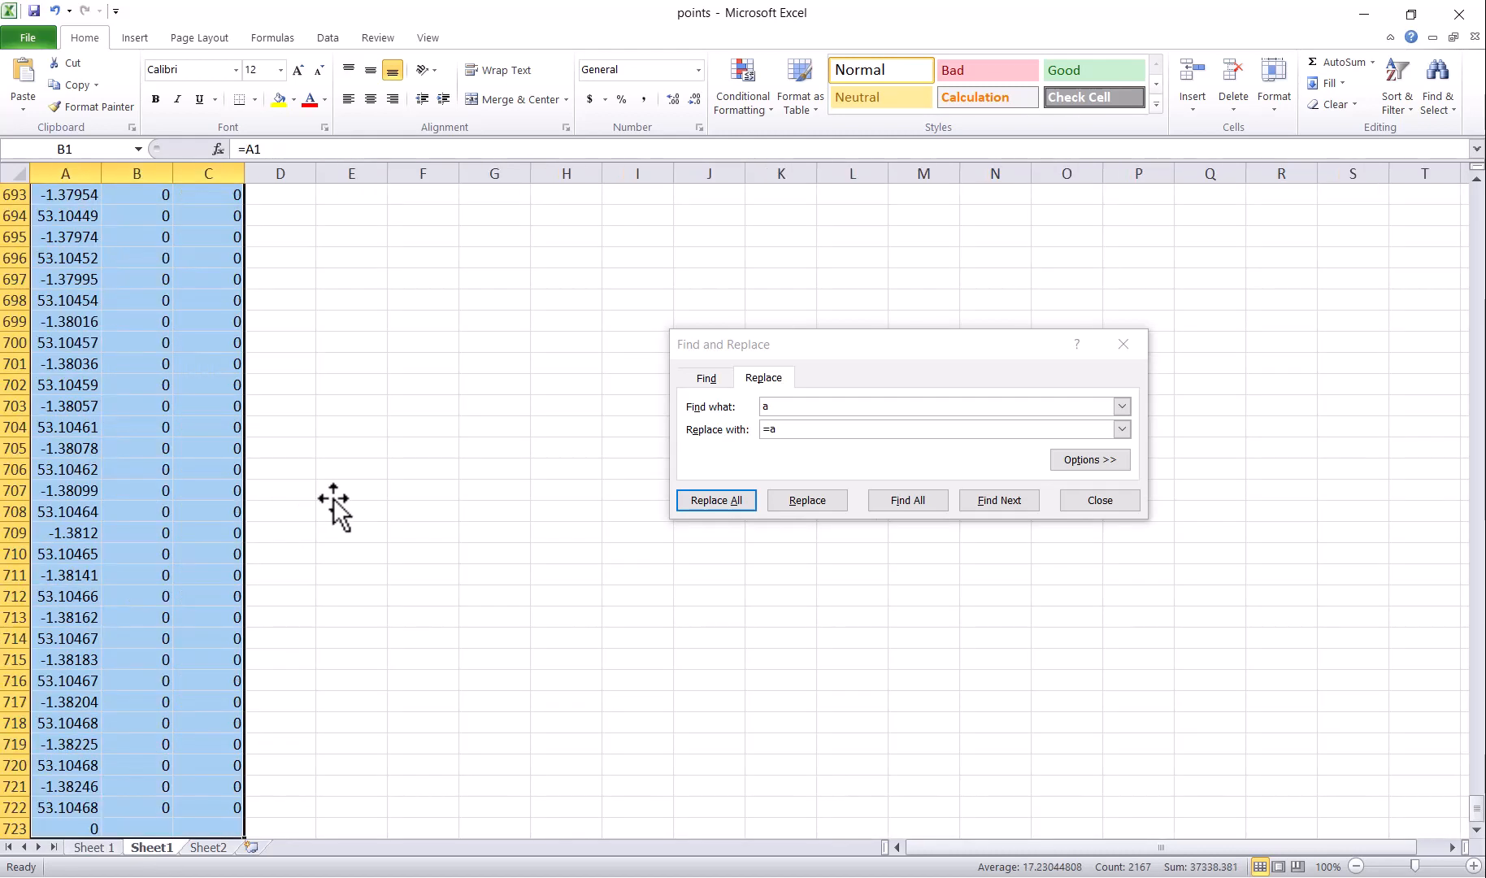
pyautogui.press('Delete')
pyautogui.click(81, 195)
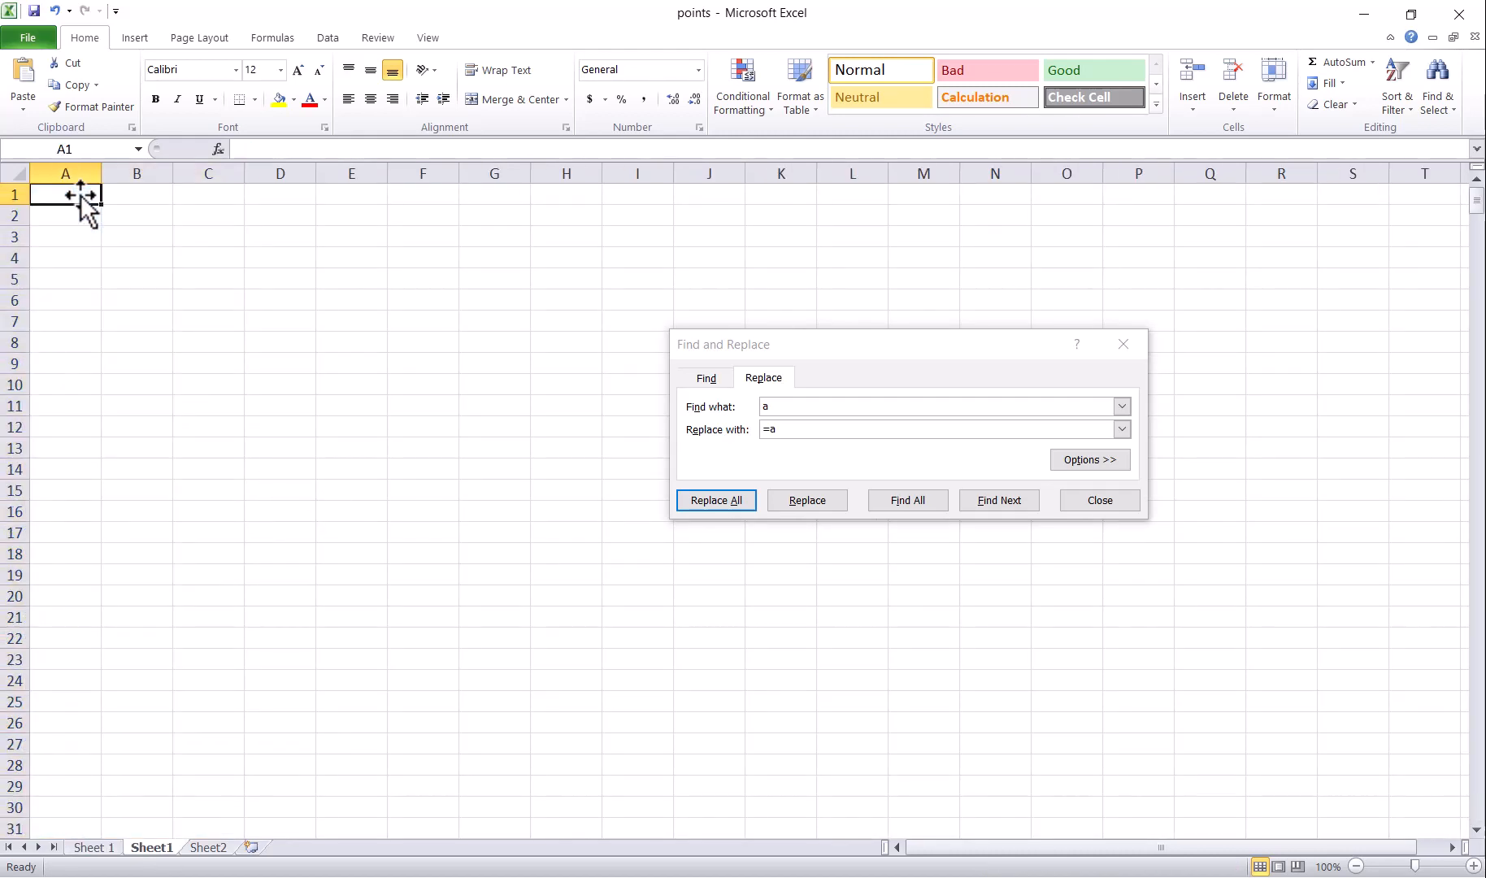
pyautogui.hotkey('ctrl', 'v')
pyautogui.click(203, 195)
pyautogui.click(255, 149)
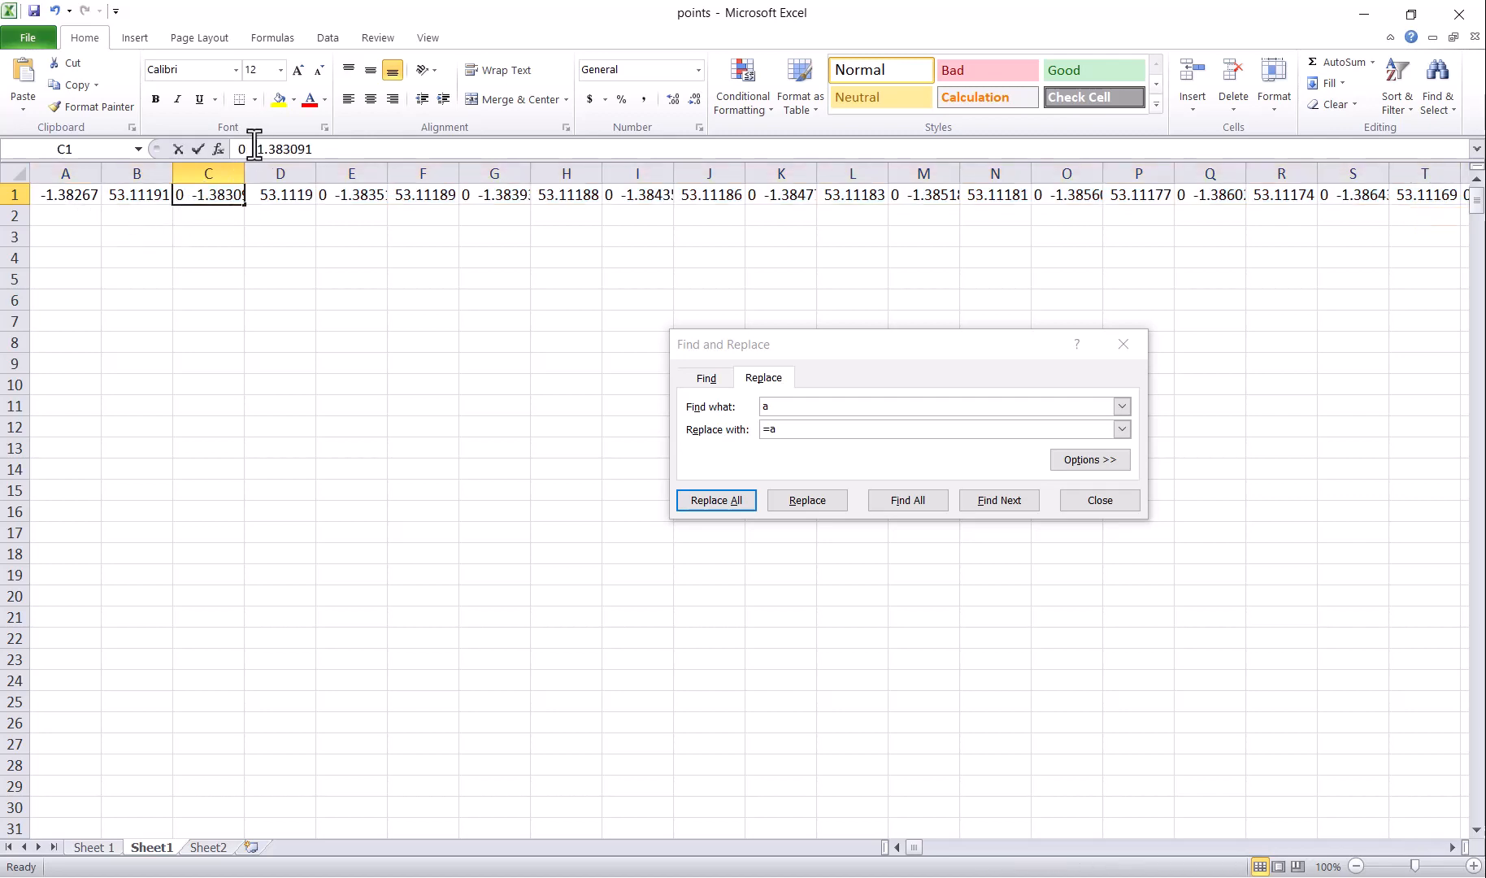
pyautogui.click(253, 149)
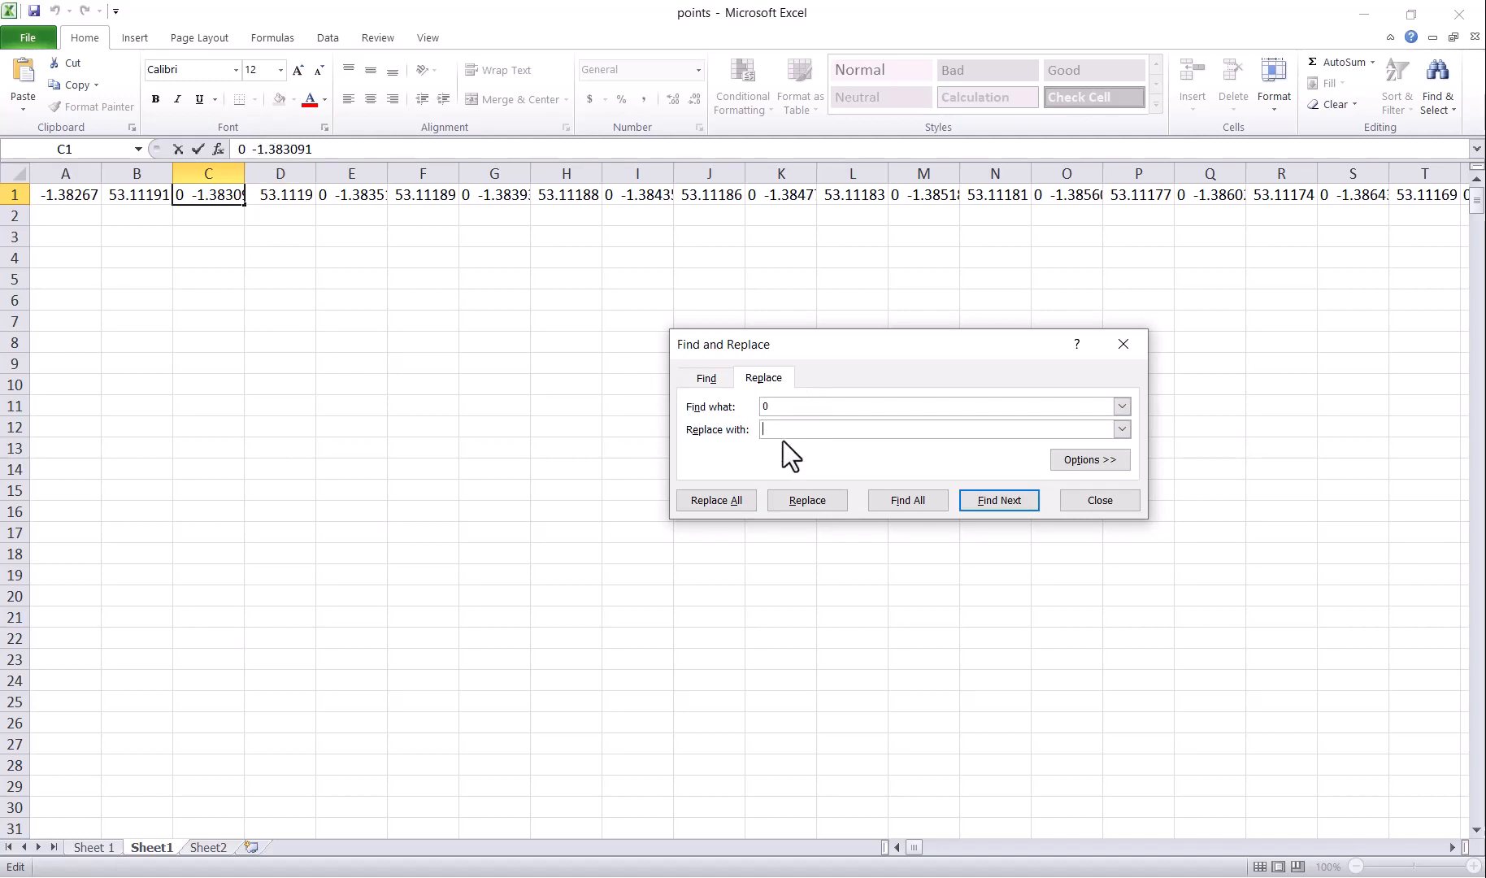
pyautogui.click(719, 497)
pyautogui.click(752, 508)
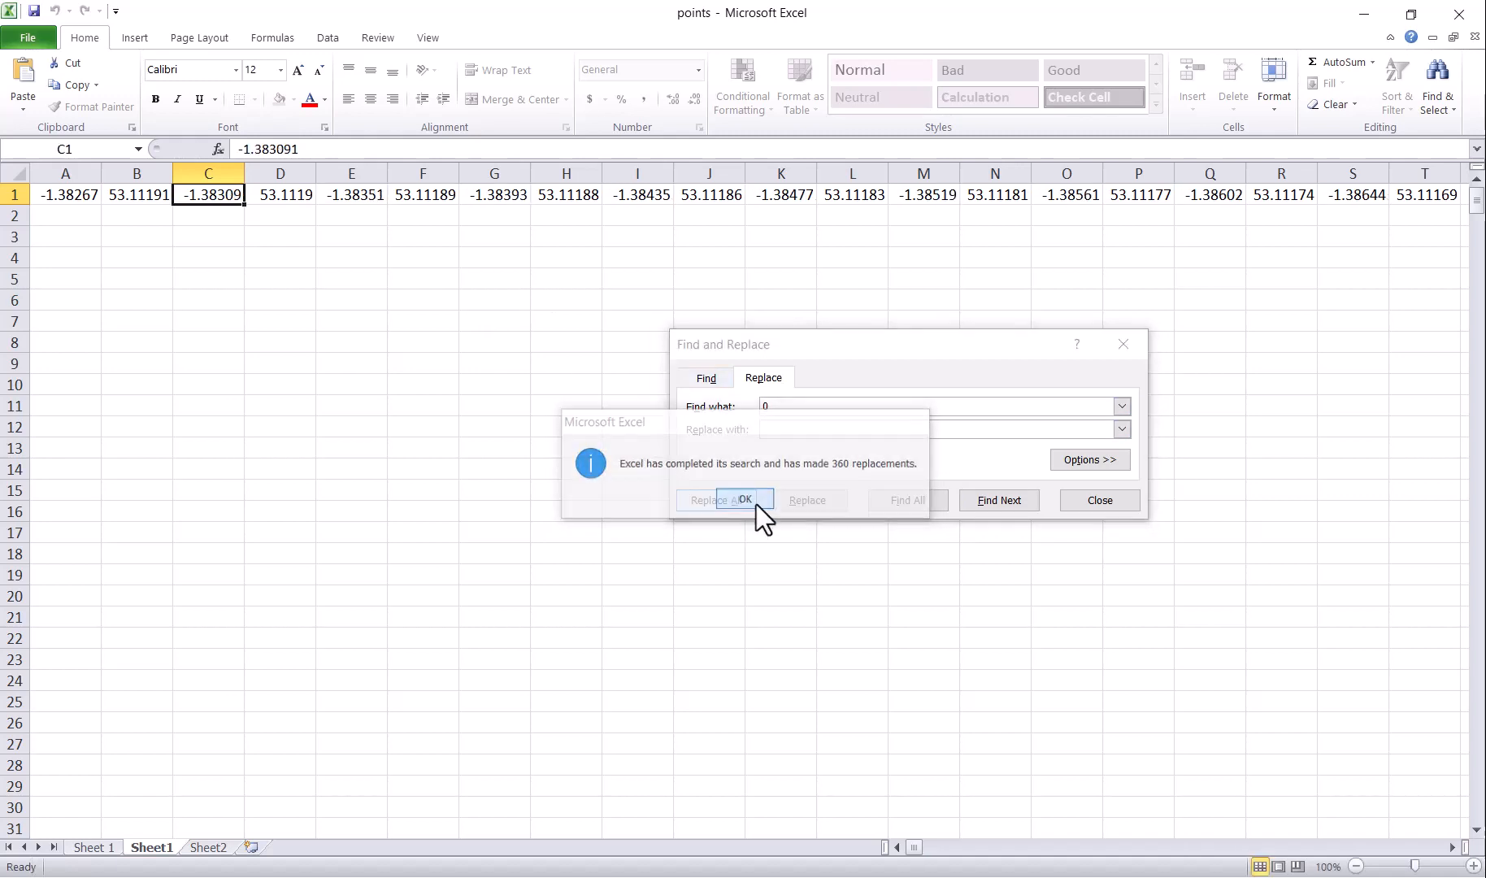
# Step: Transpose row 1 down column A from A2, delete the original row, and show Sheet2
pyautogui.click(11, 194)
pyautogui.hotkey('ctrl', 'c')
pyautogui.click(48, 216)
pyautogui.rightClick(52, 216)
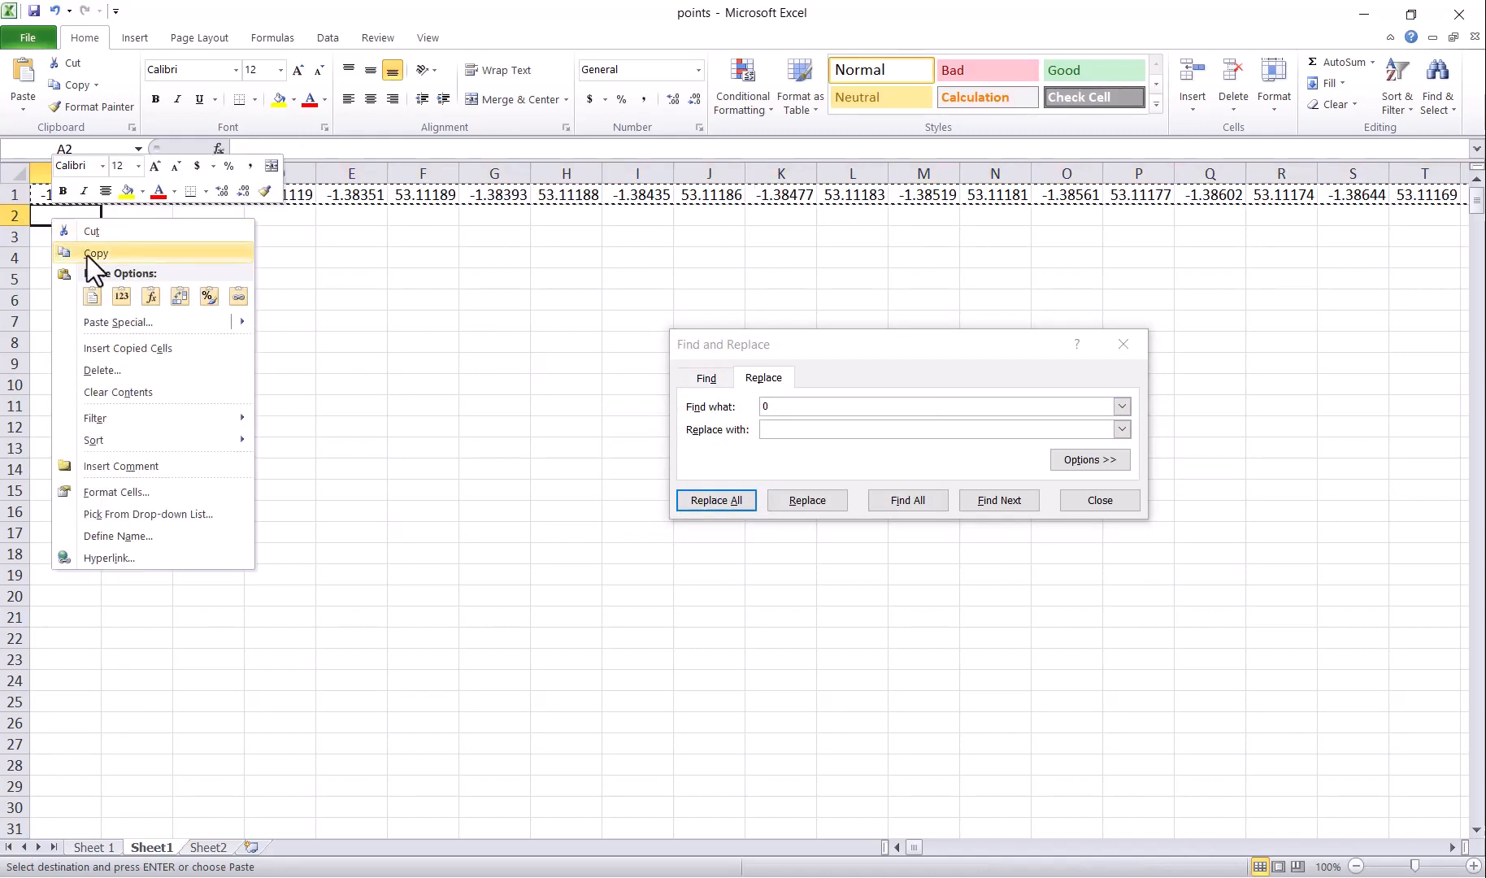
pyautogui.click(119, 319)
pyautogui.click(227, 414)
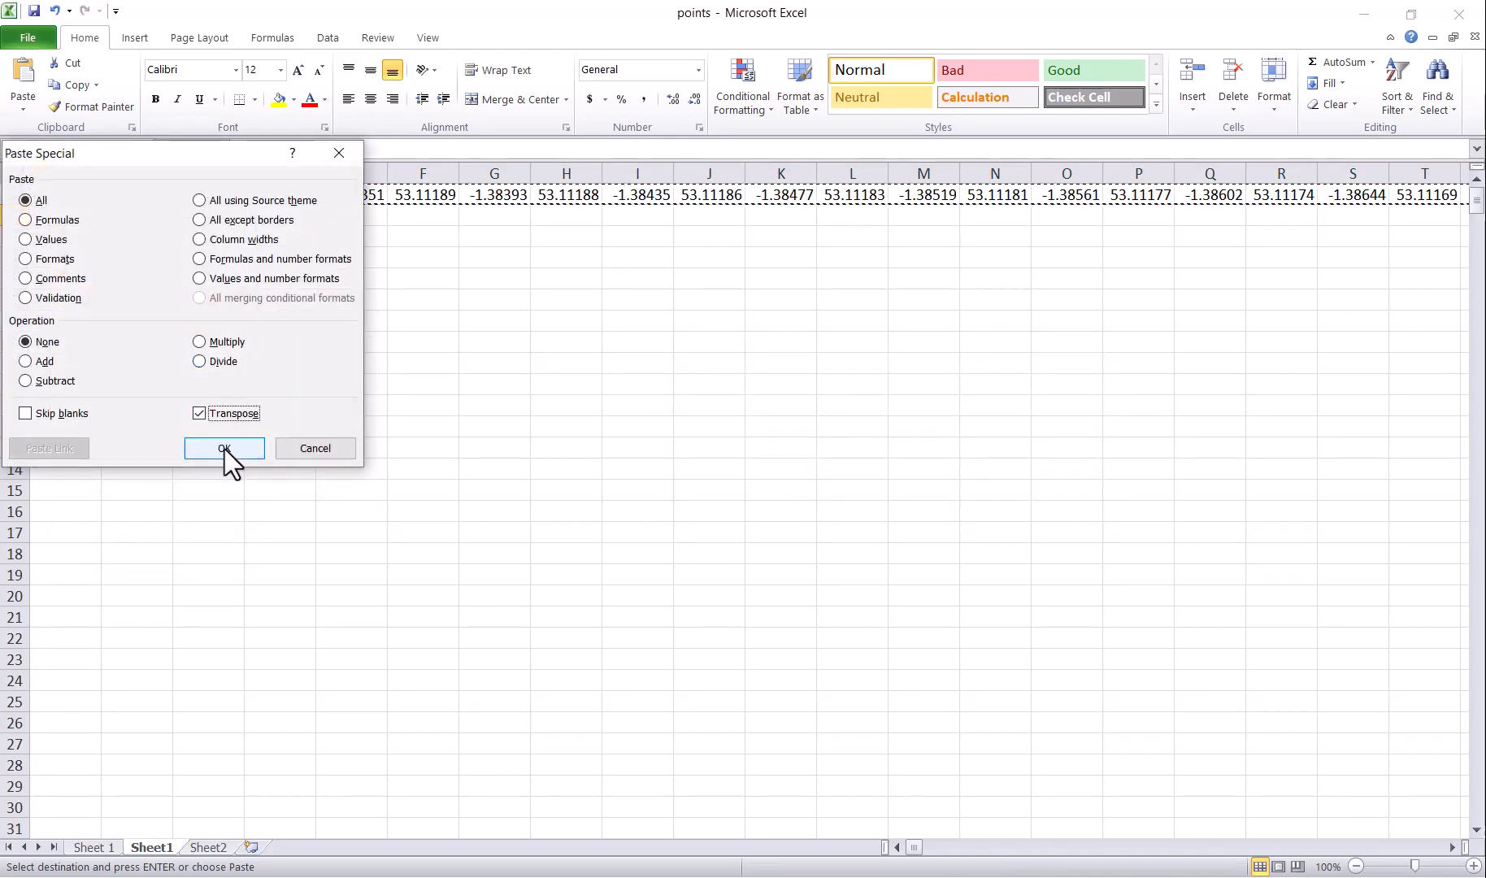
pyautogui.click(224, 449)
pyautogui.click(16, 195)
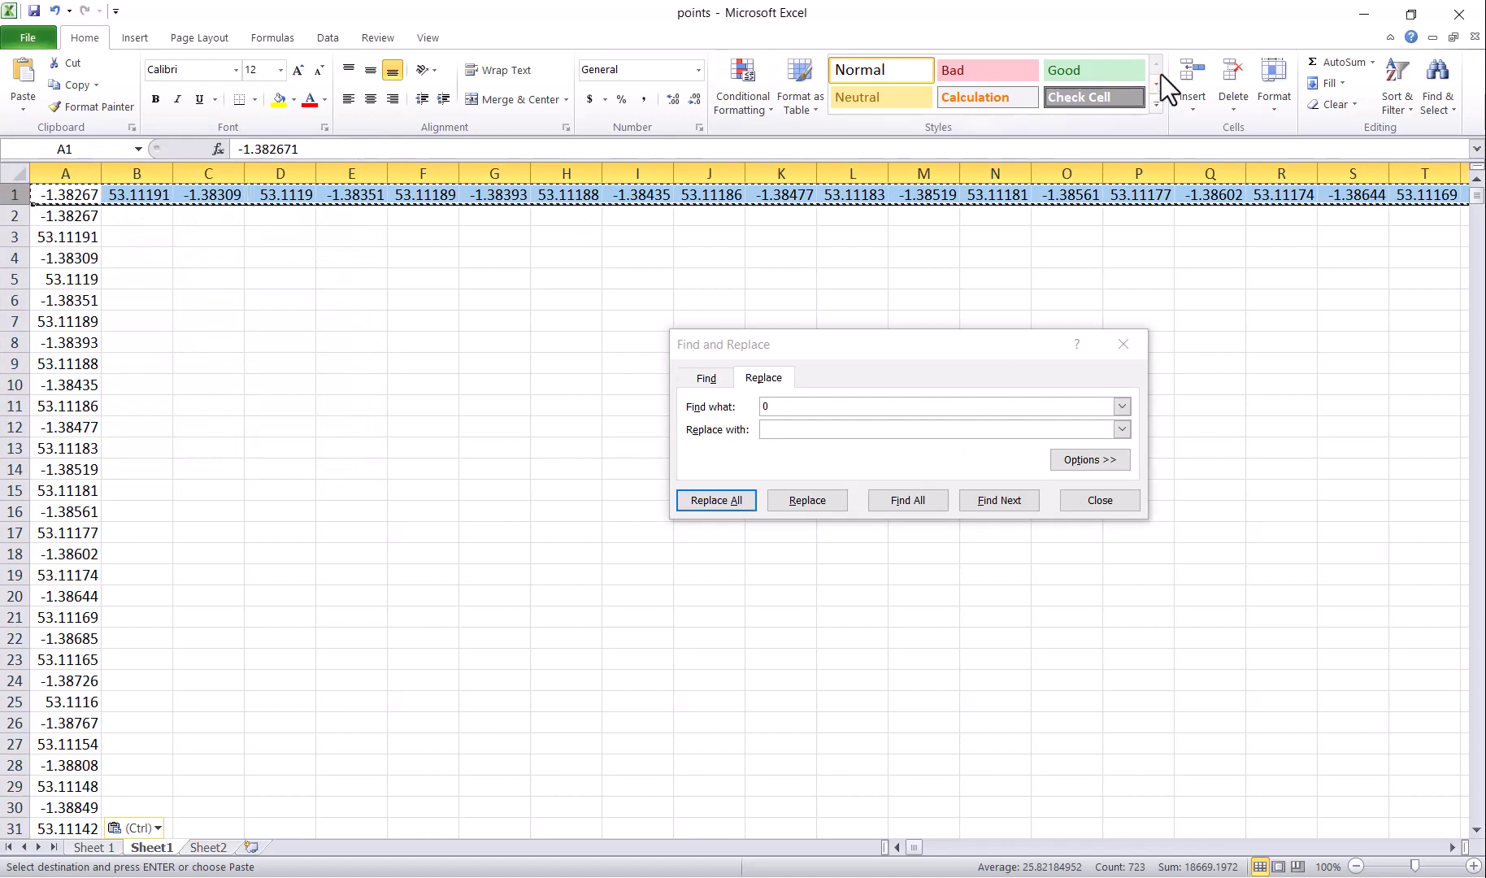
pyautogui.click(1229, 75)
pyautogui.click(208, 848)
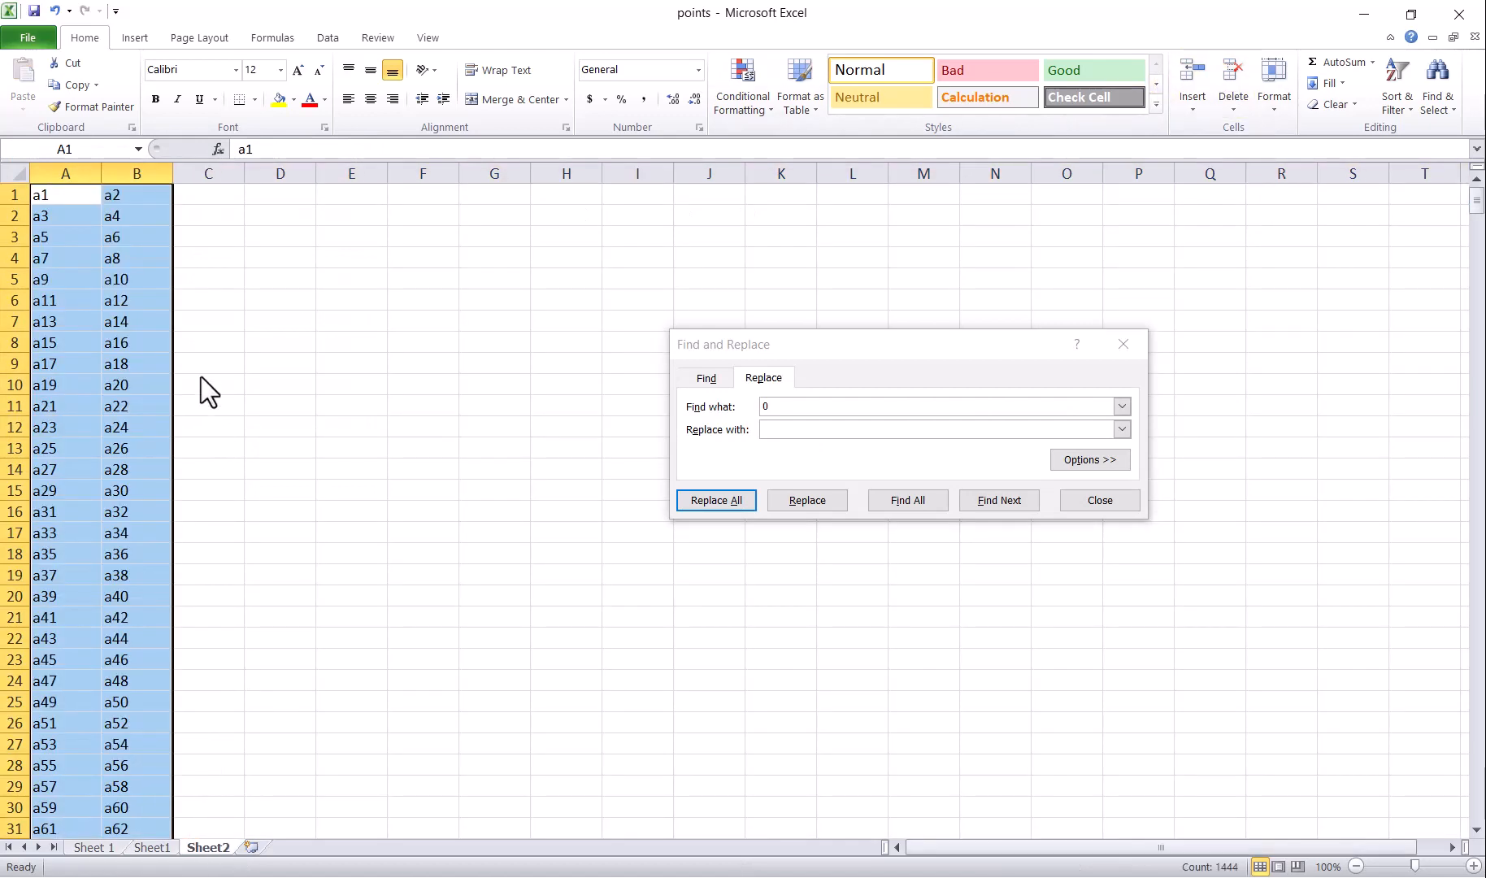
# Step: Paste Sheet2's a1/a2 references into Sheet1 B:C and replace 'a' with '=a' to form formulas
pyautogui.hotkey('ctrl', 'c')
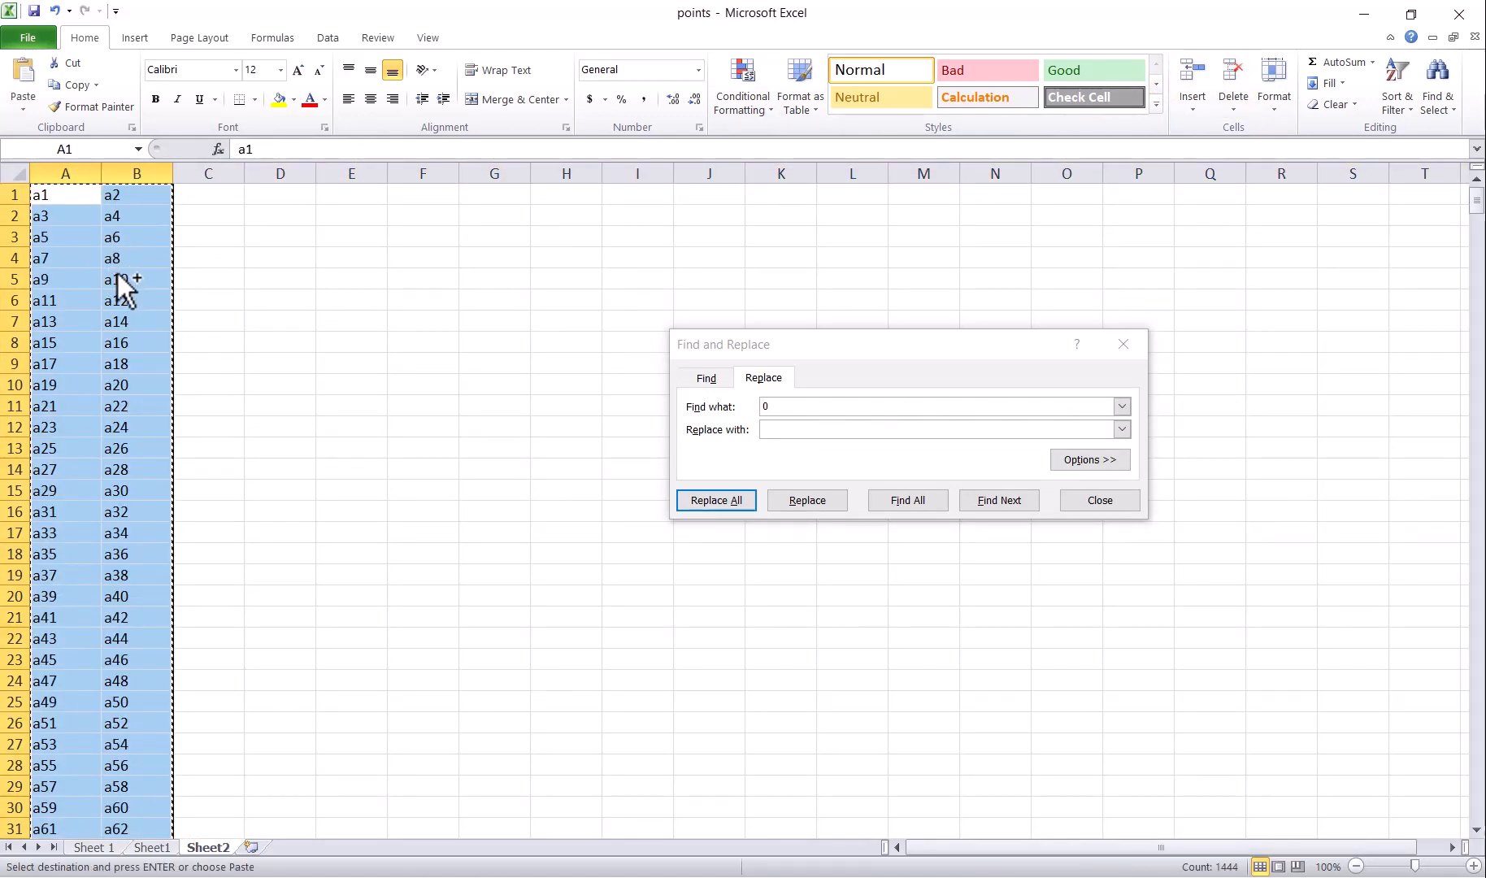
pyautogui.click(152, 847)
pyautogui.moveTo(136, 174); pyautogui.dragTo(212, 178)
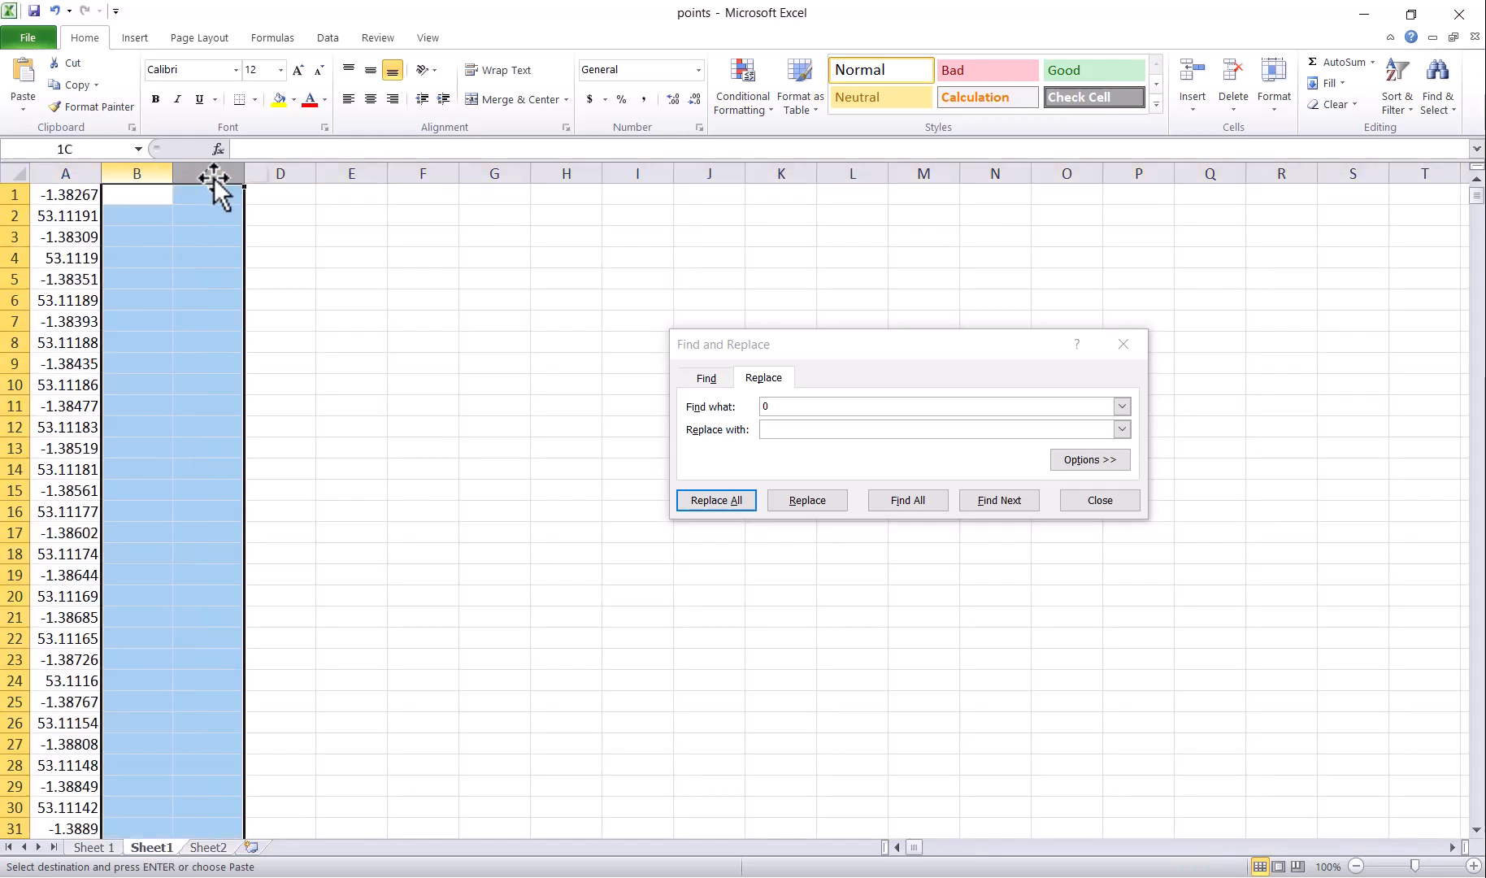
pyautogui.hotkey('ctrl', 'v')
pyautogui.click(719, 406)
pyautogui.write('a')
pyautogui.click(797, 429)
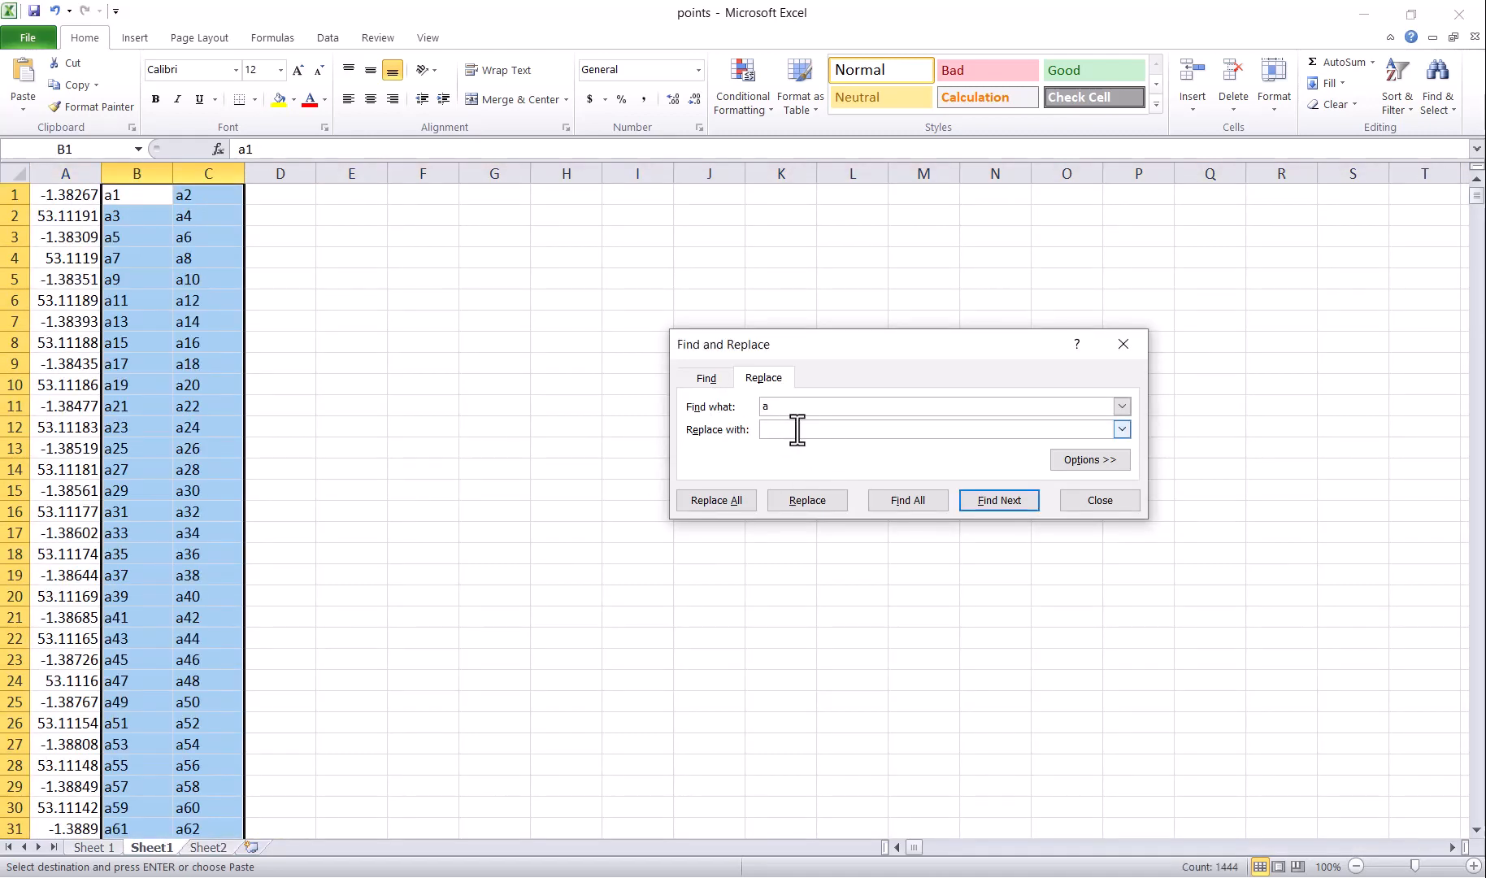
pyautogui.click(706, 497)
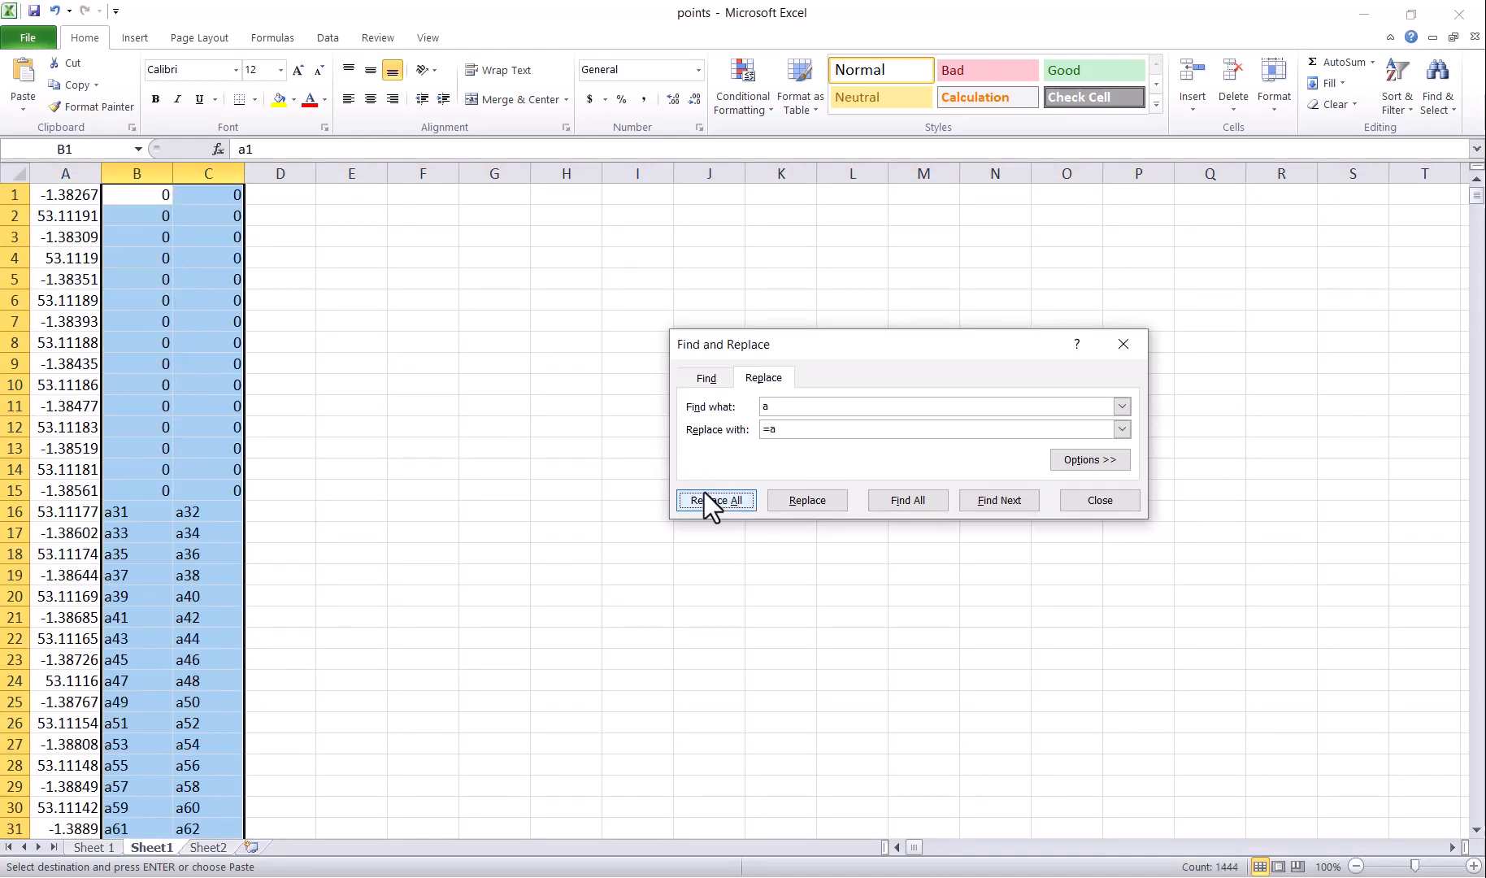
pyautogui.click(731, 504)
# Step: Copy B1:C361 and paste it as values at C366 on 'Sheet 1', below the first ring
pyautogui.moveTo(143, 198); pyautogui.dragTo(226, 772)
pyautogui.hotkey('ctrl', 'c')
pyautogui.click(94, 847)
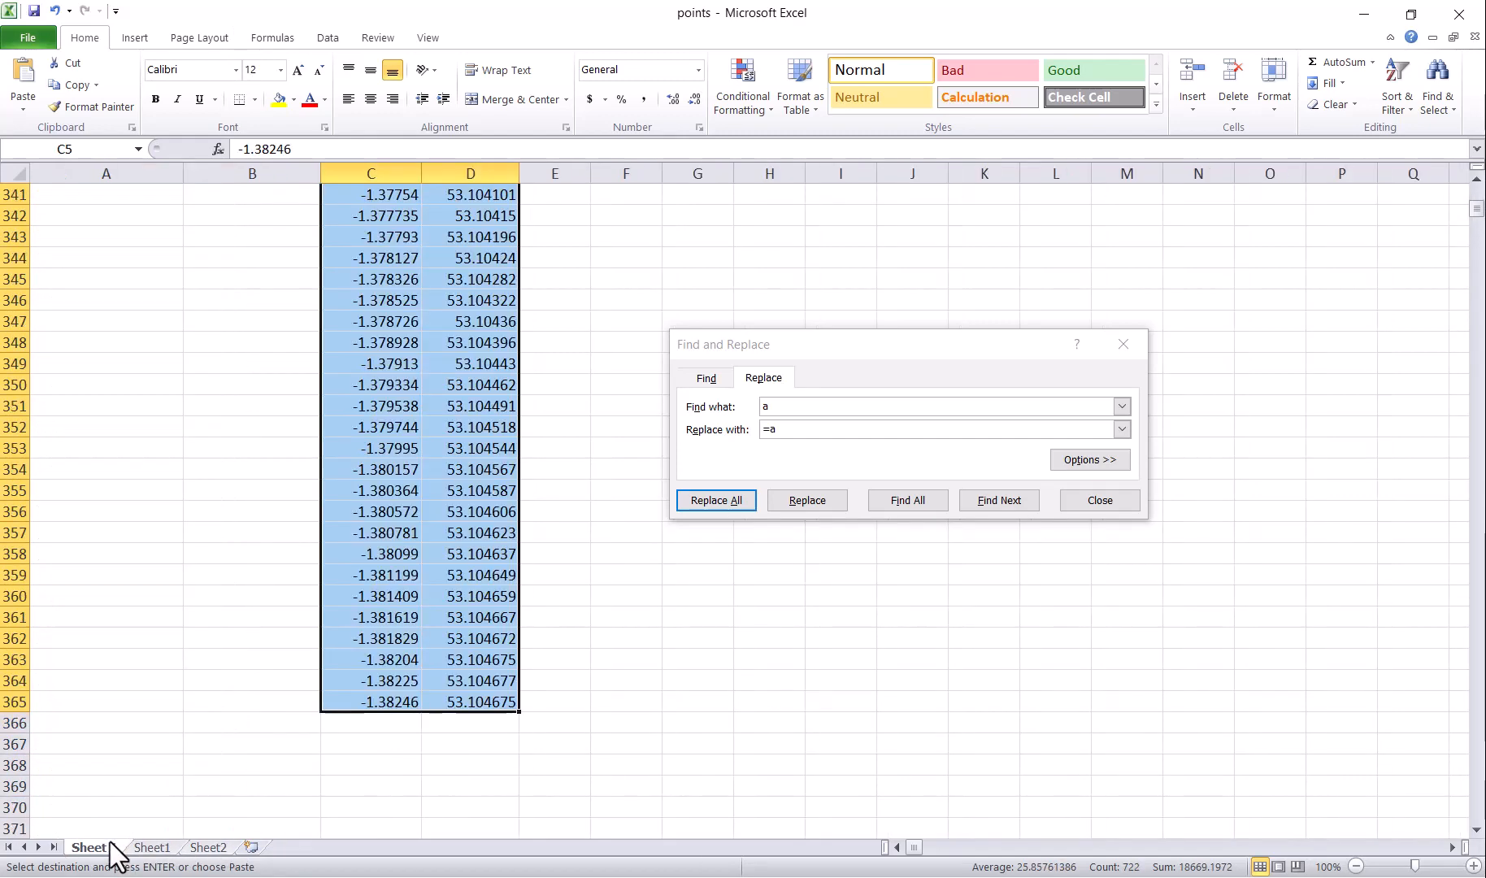
pyautogui.scroll(-2, 365, 650)
pyautogui.moveTo(375, 606); pyautogui.dragTo(465, 607)
pyautogui.rightClick(449, 605)
pyautogui.click(519, 325)
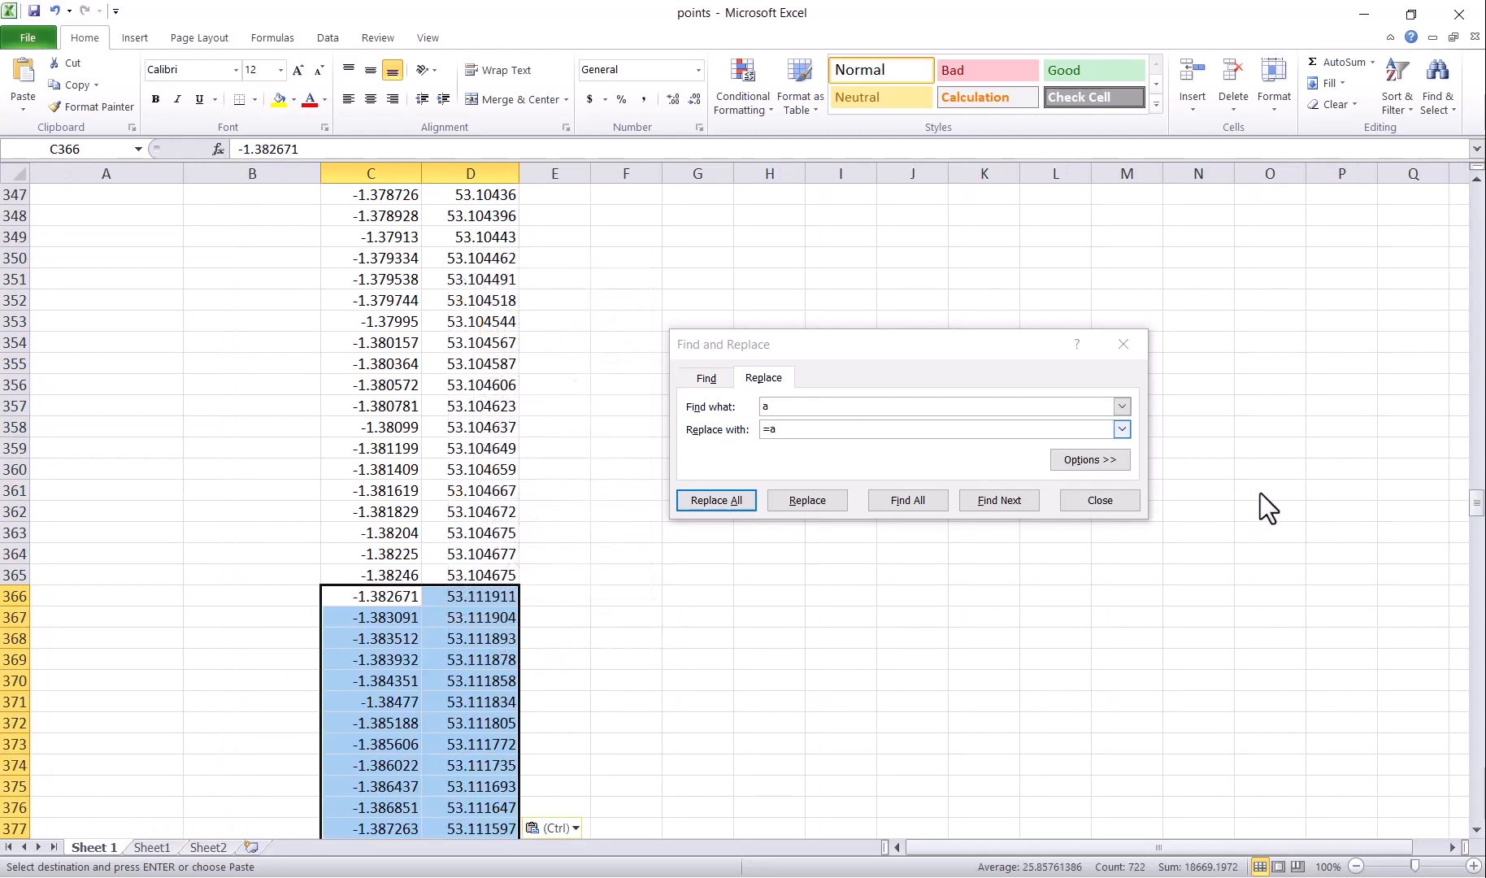
pyautogui.moveTo(1480, 503); pyautogui.dragTo(1480, 809)
pyautogui.scroll(-4, 603, 613)
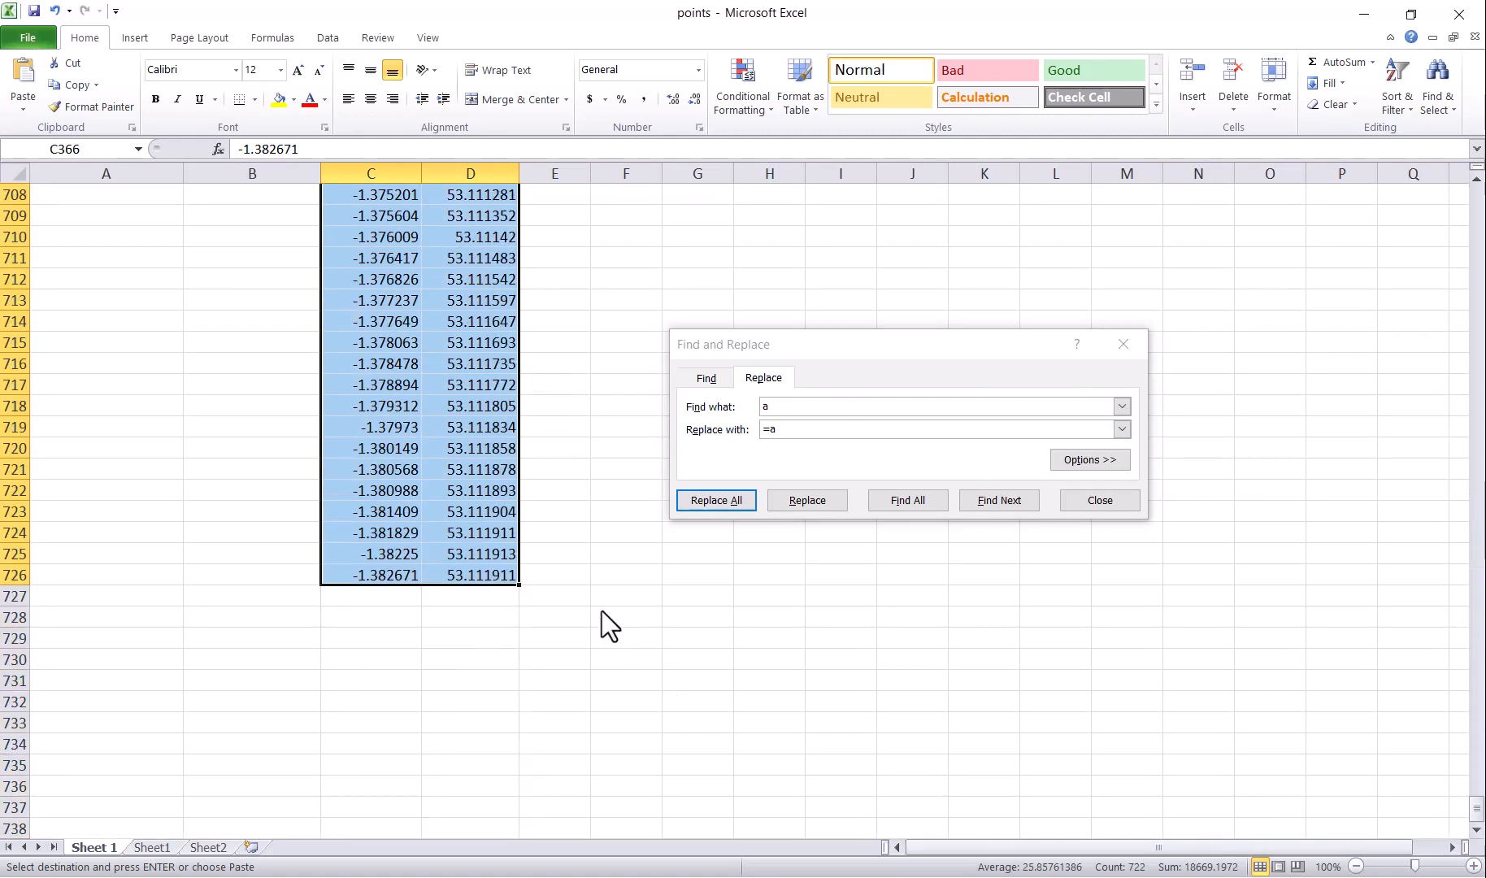
pyautogui.hotkey('alt', 'Tab')
pyautogui.click(390, 2)
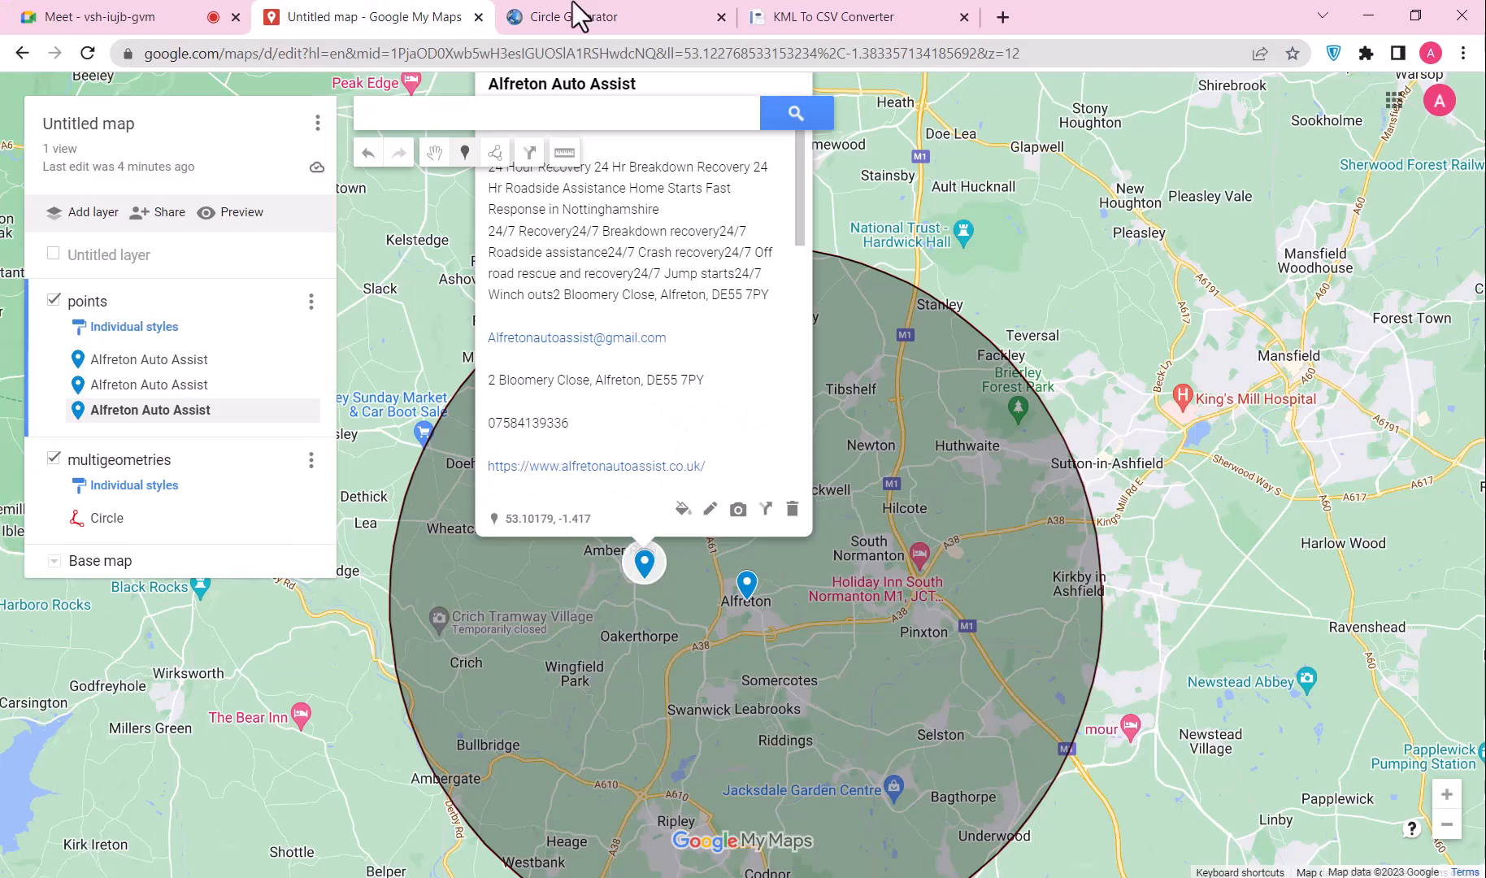
# Step: Set the Circle Generator radius to 1.5 miles and generate the KML
pyautogui.click(572, 2)
pyautogui.scroll(3, 431, 192)
pyautogui.click(337, 213)
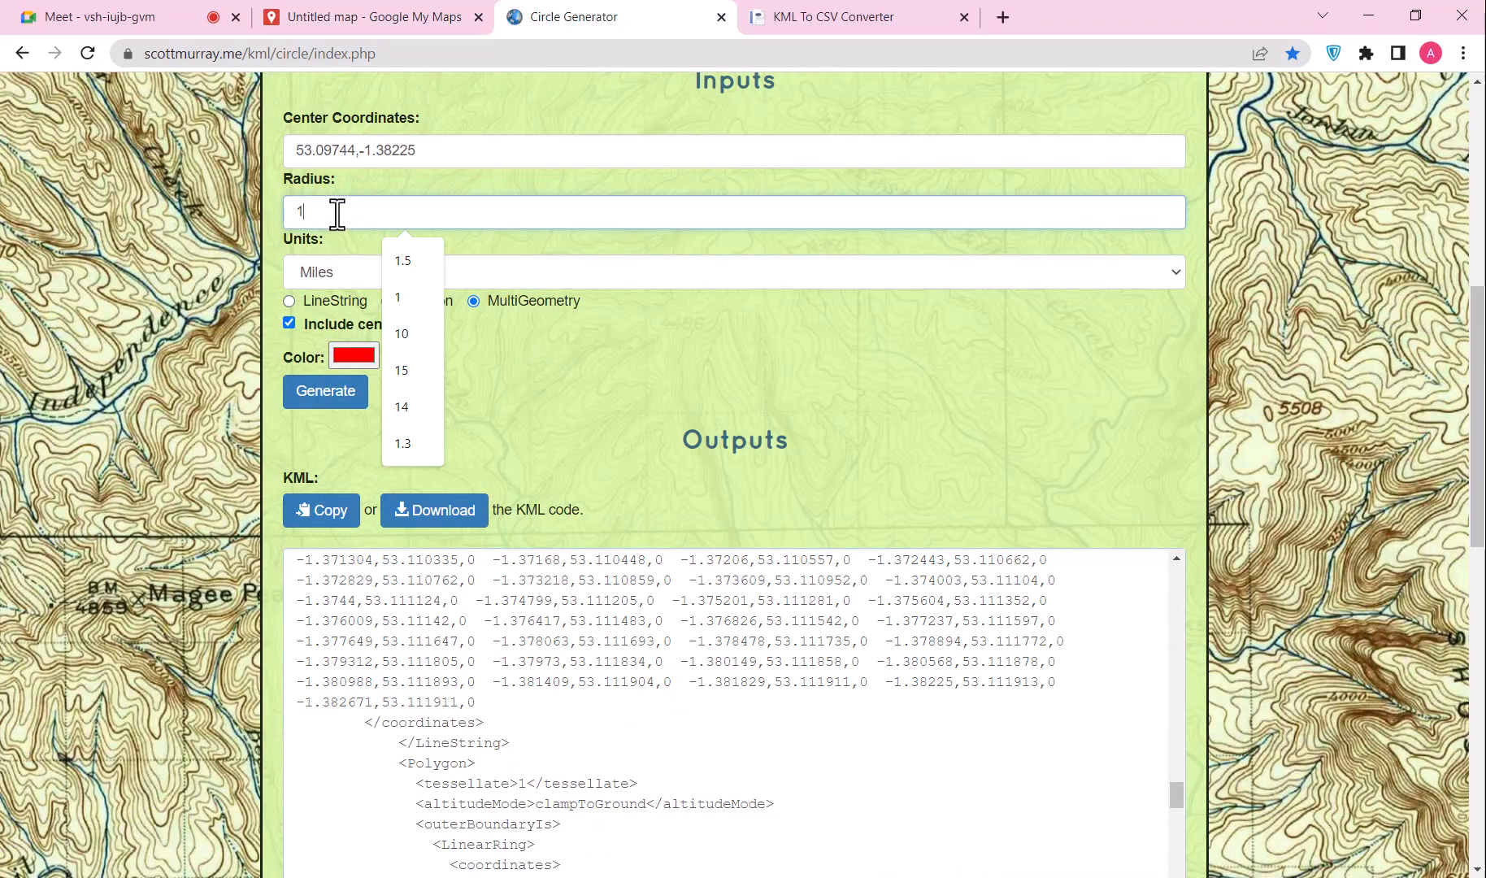
pyautogui.write('1.5')
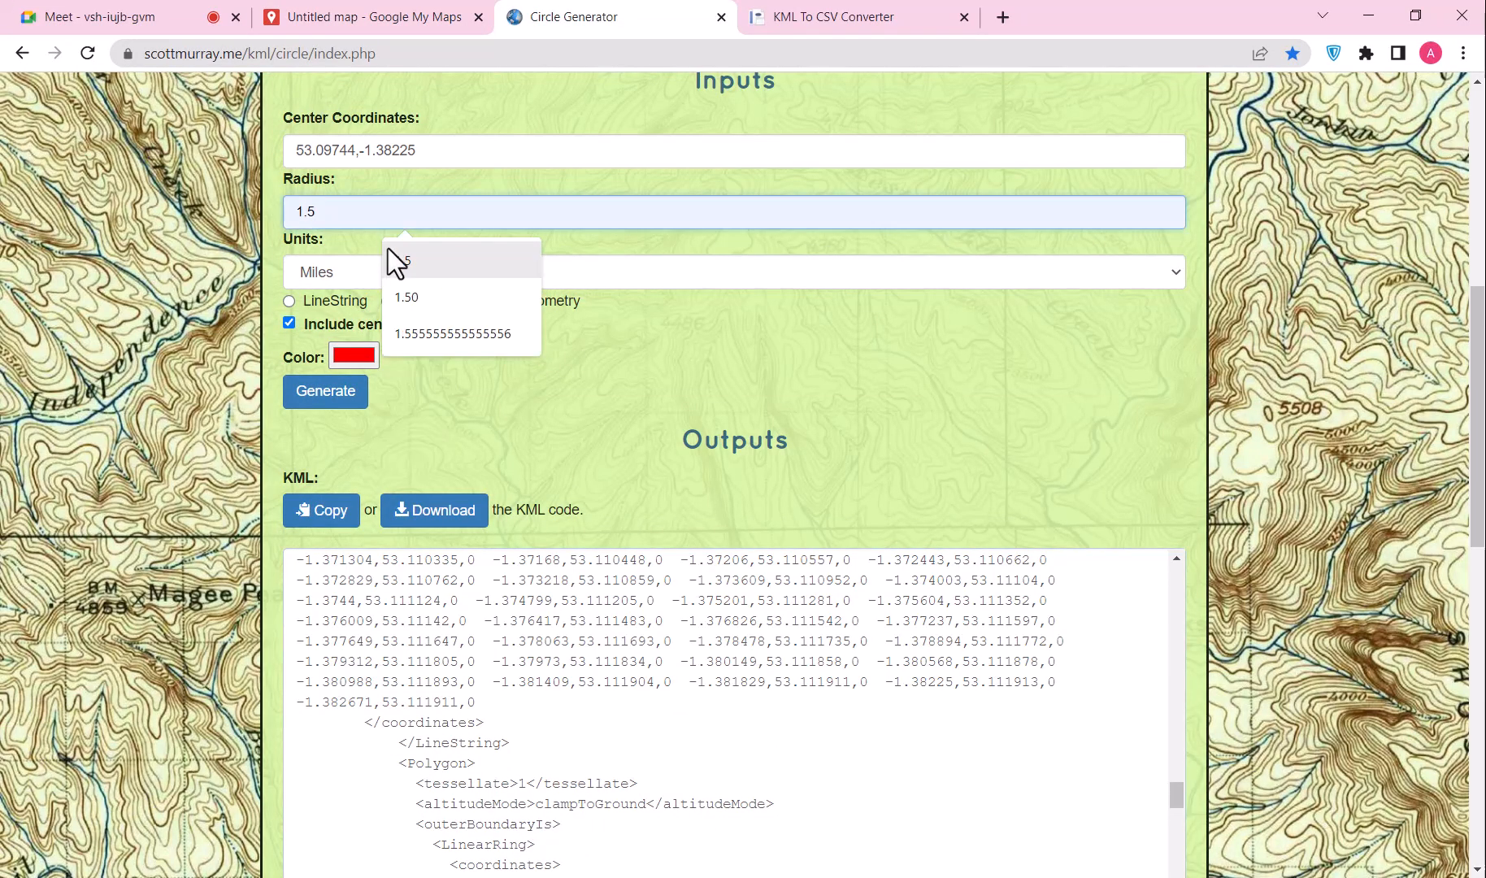
pyautogui.click(409, 260)
pyautogui.click(313, 394)
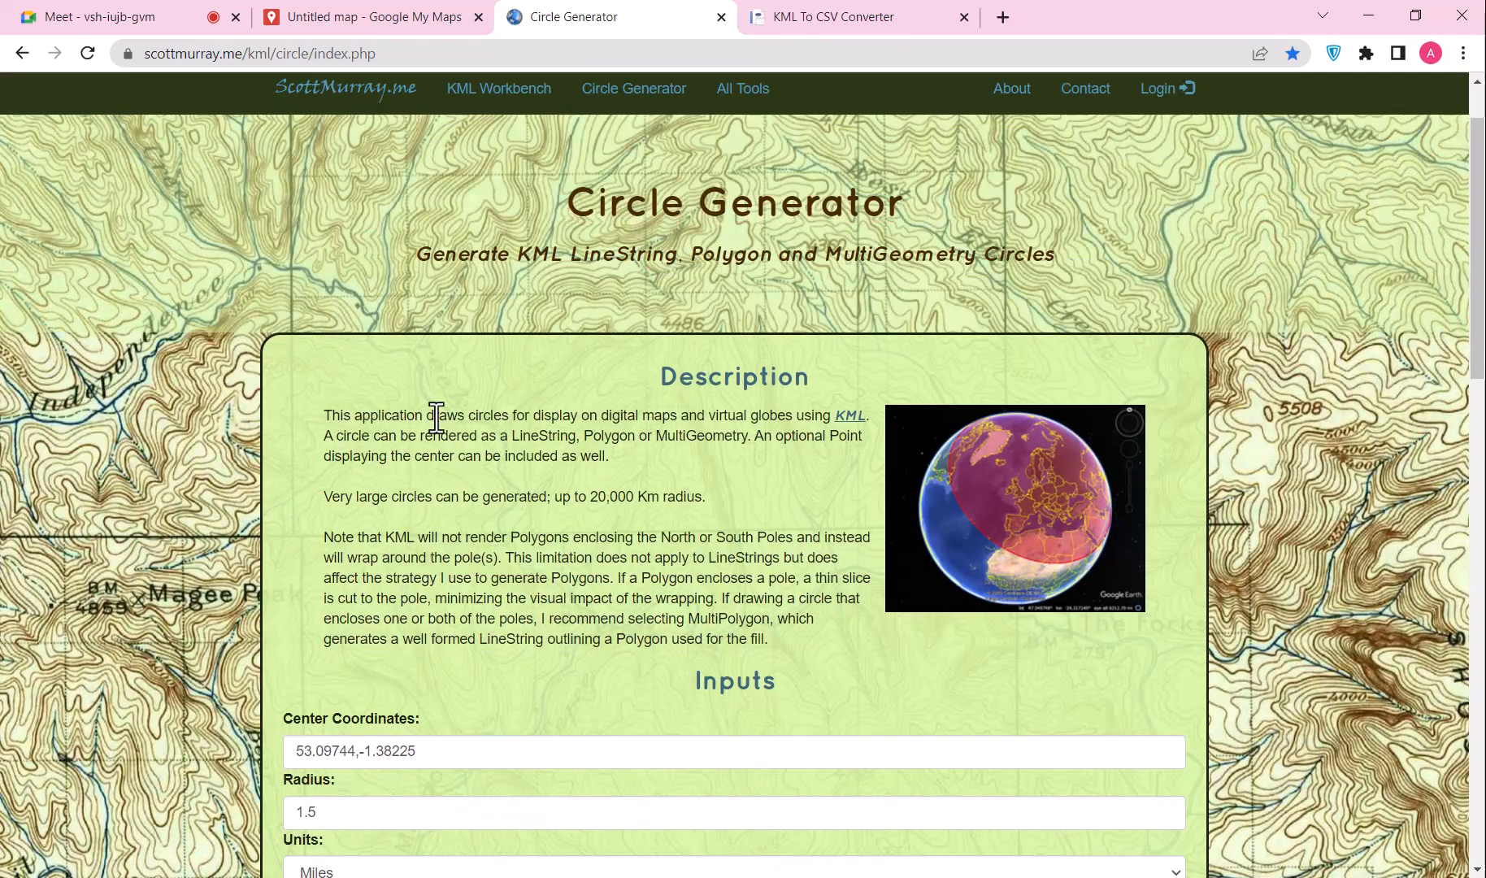
# Step: Select the 1.5-mile circle's coordinate text in the KML output
pyautogui.scroll(-10, 430, 415)
pyautogui.scroll(-3, 443, 390)
pyautogui.scroll(-10, 453, 376)
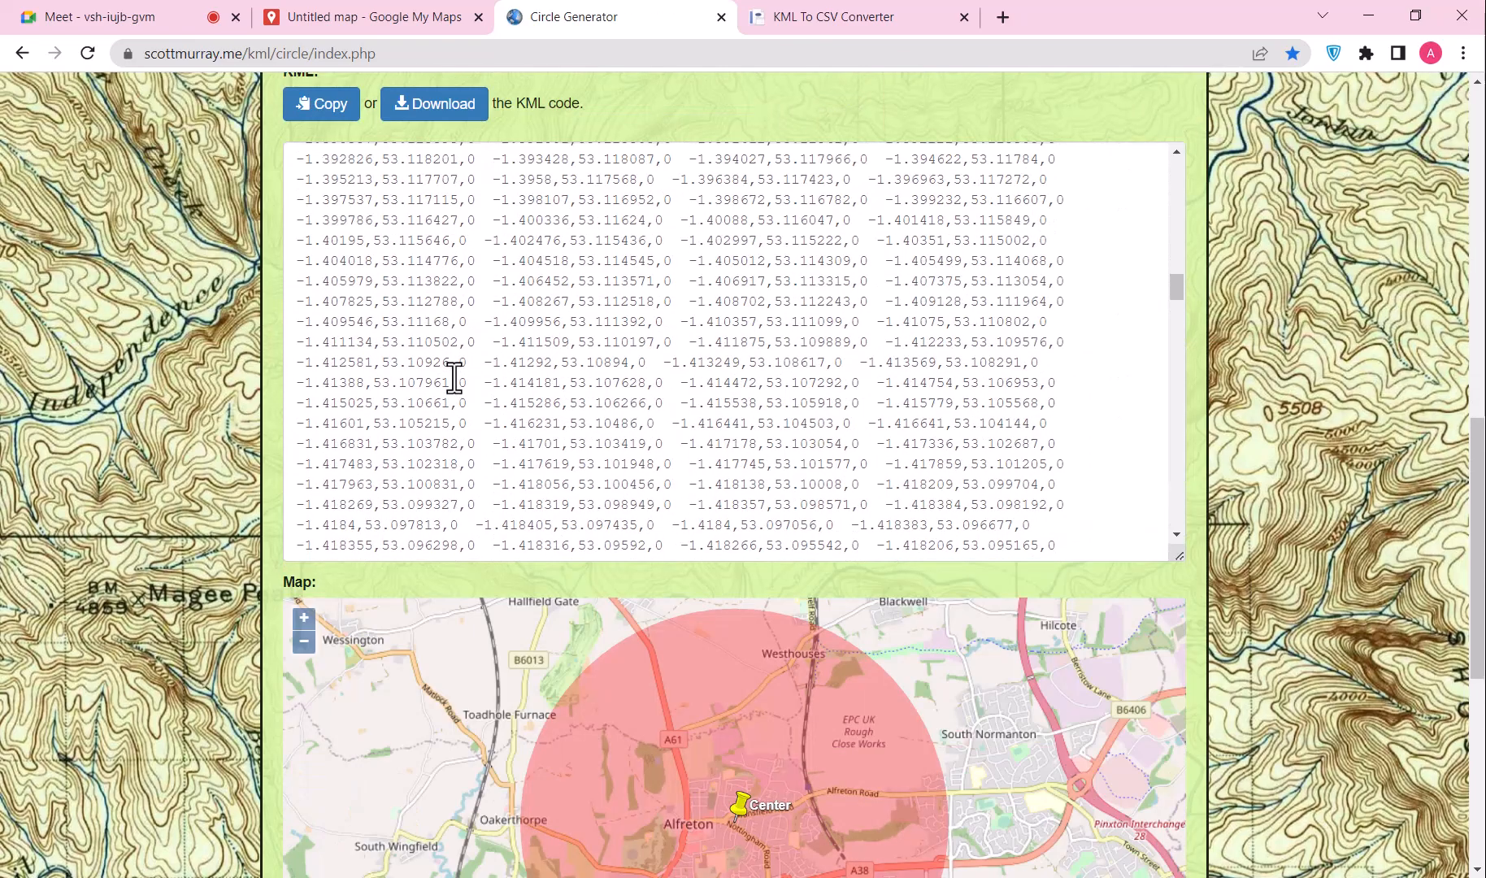
pyautogui.scroll(2, 413, 304)
pyautogui.moveTo(397, 303); pyautogui.dragTo(480, 480)
pyautogui.scroll(-8, 482, 424)
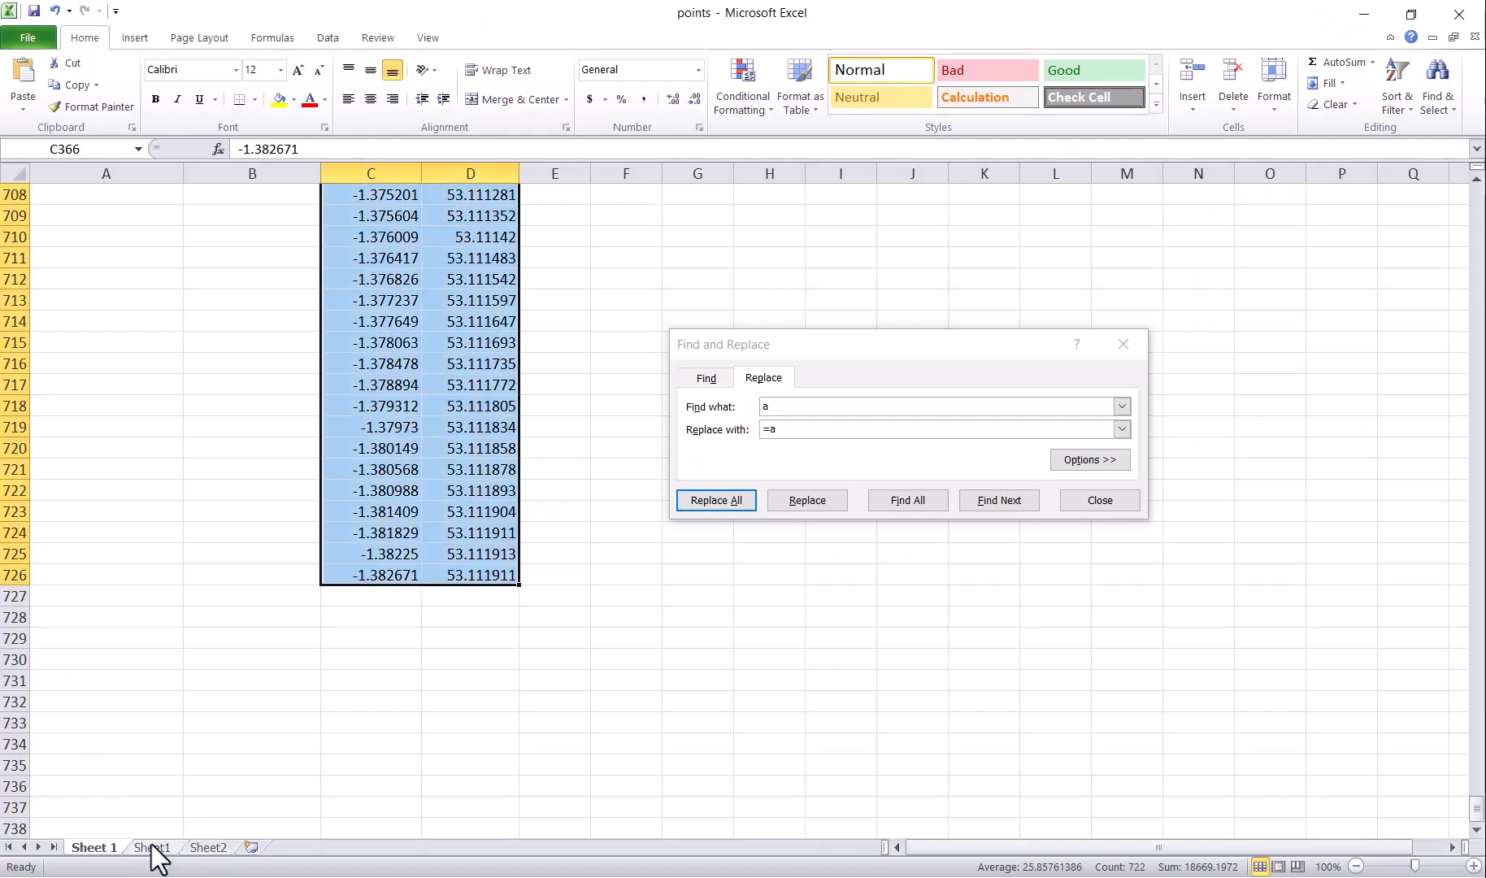
# Step: Clear Sheet1, paste the 1.5-mile coordinates into row 1, and strip the '0 ' prefixes
pyautogui.click(152, 846)
pyautogui.press('Delete')
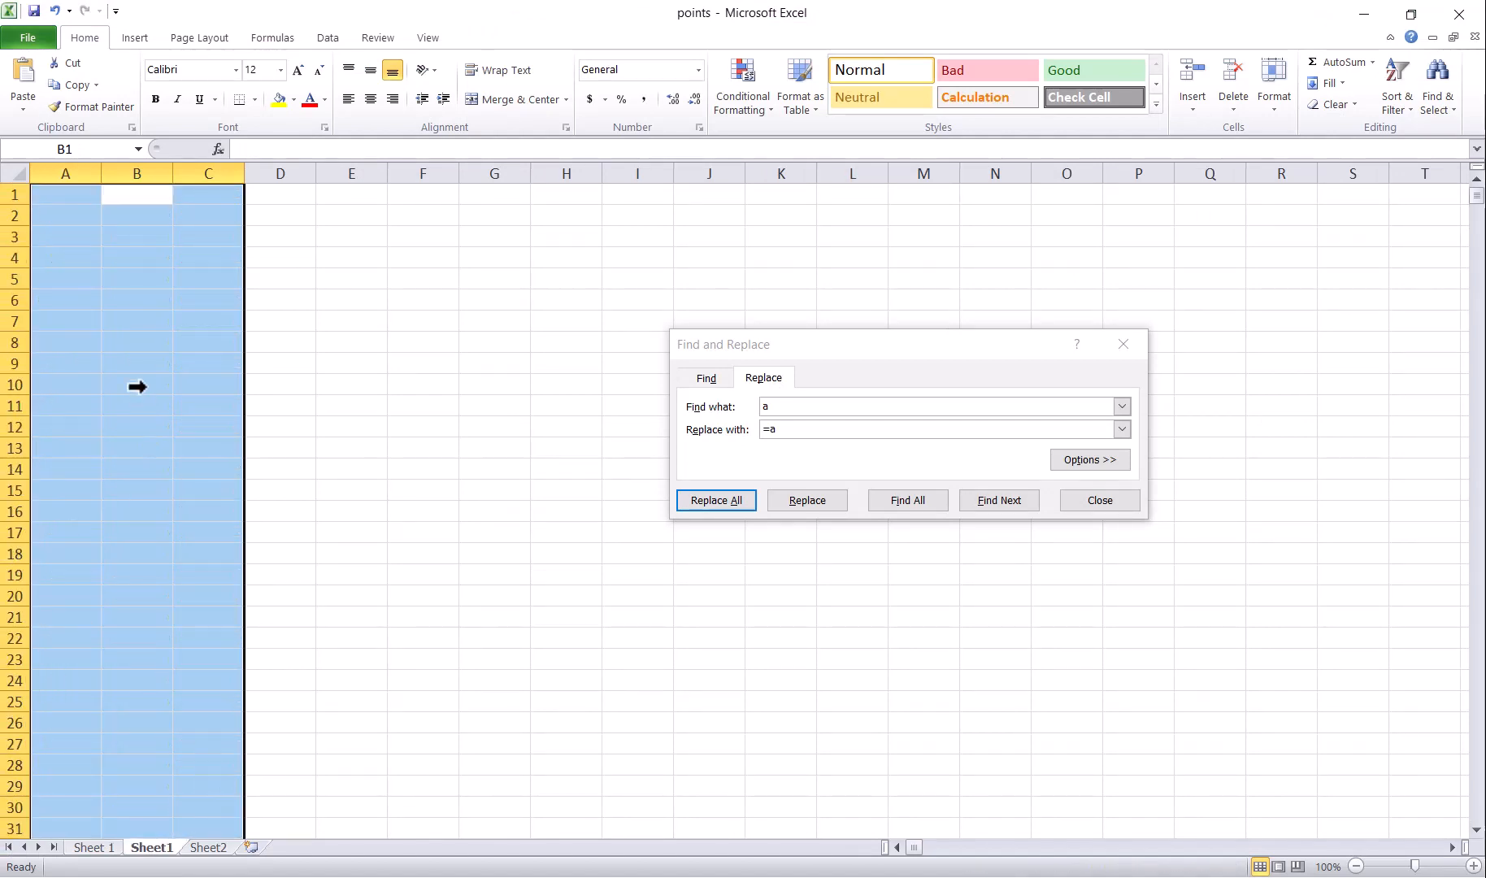
pyautogui.click(77, 200)
pyautogui.hotkey('ctrl', 'v')
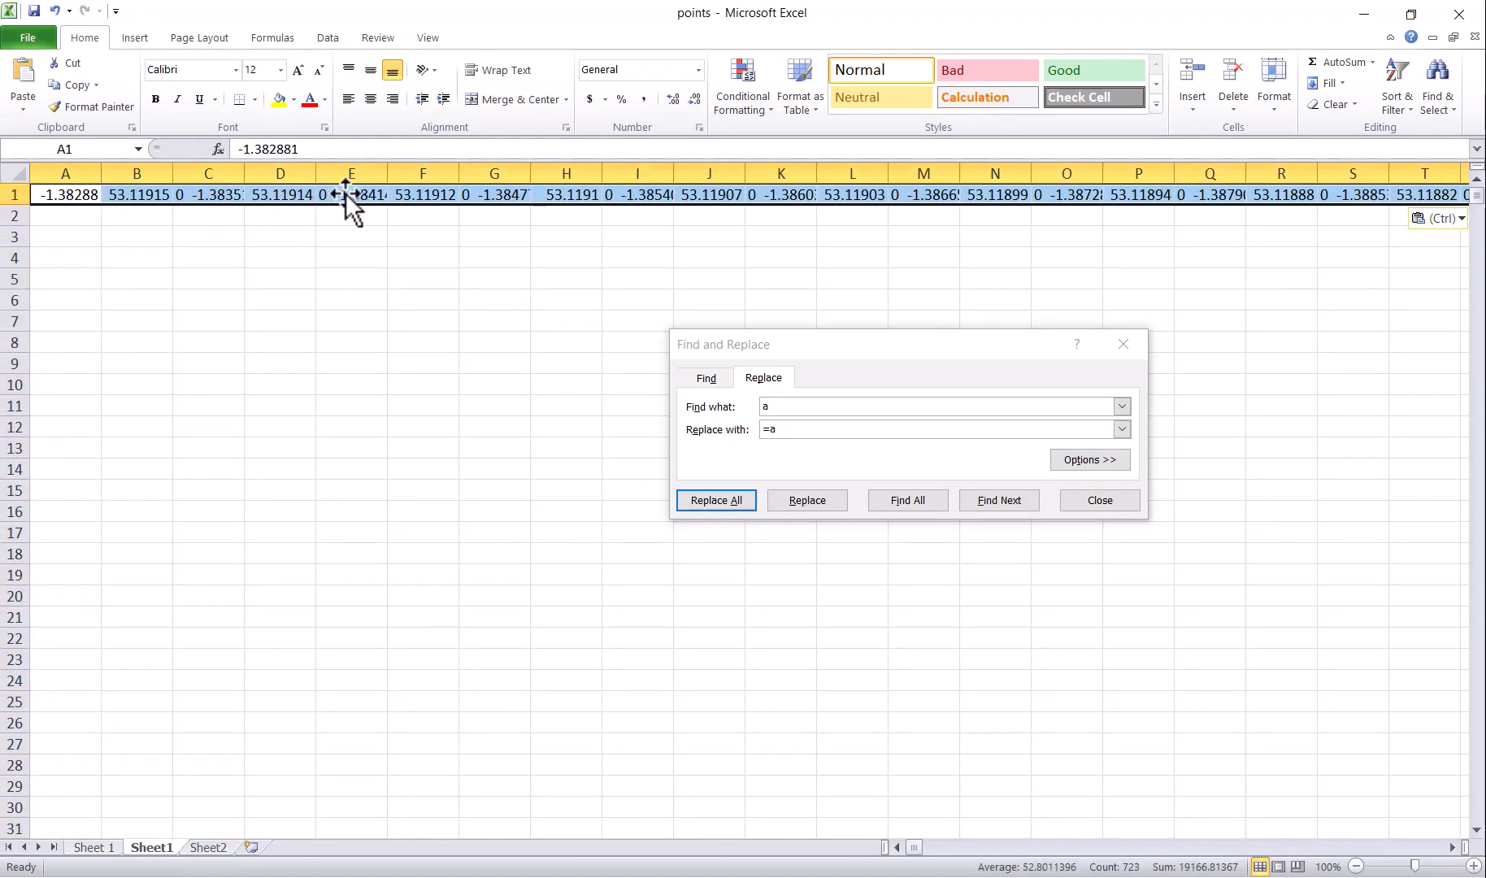
pyautogui.click(344, 193)
pyautogui.doubleClick(241, 149)
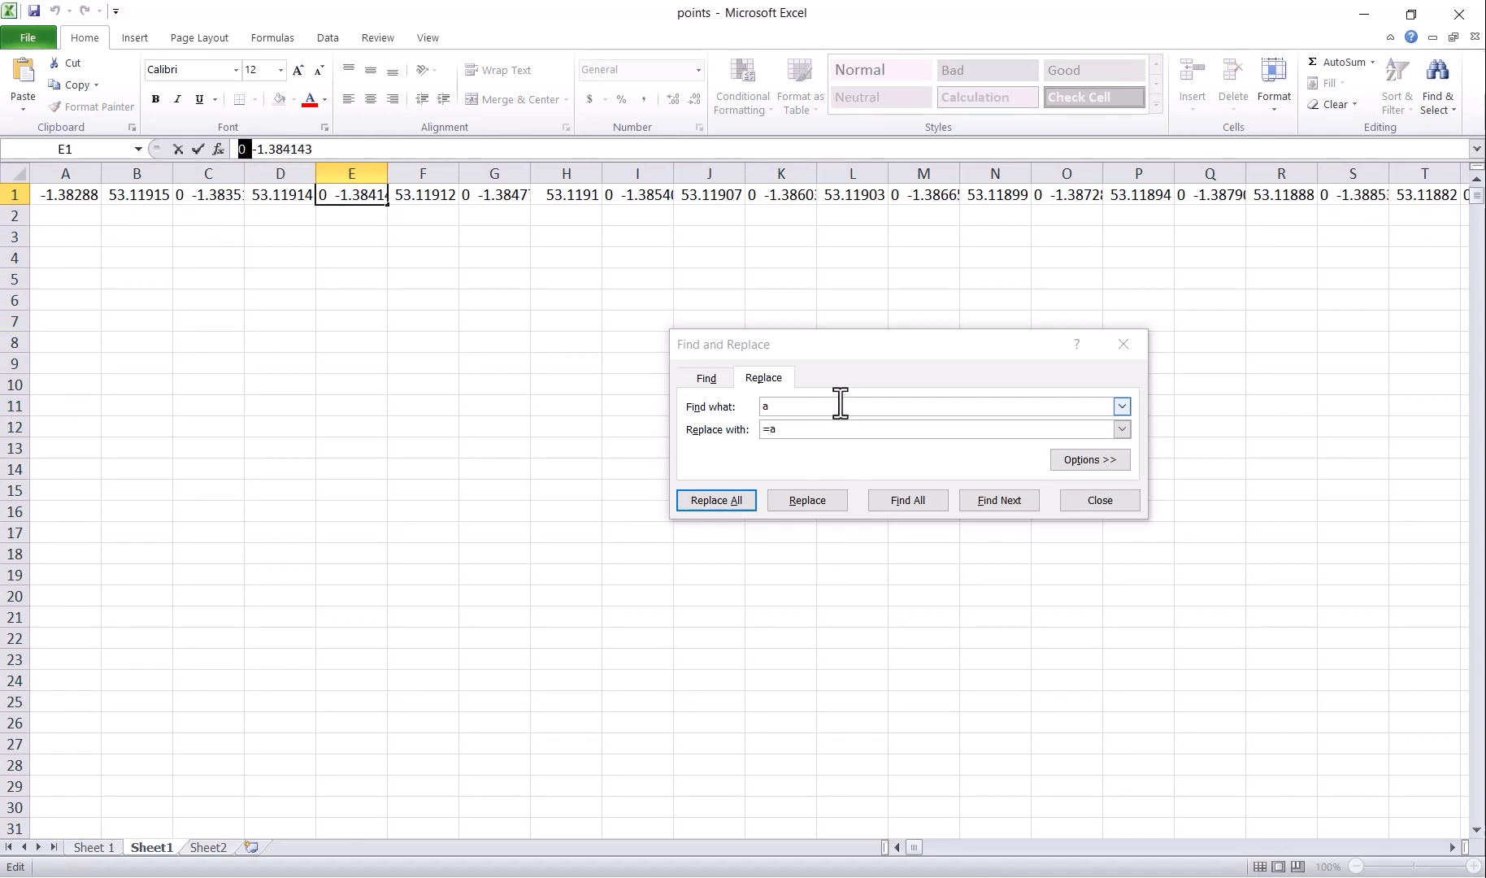
pyautogui.click(713, 498)
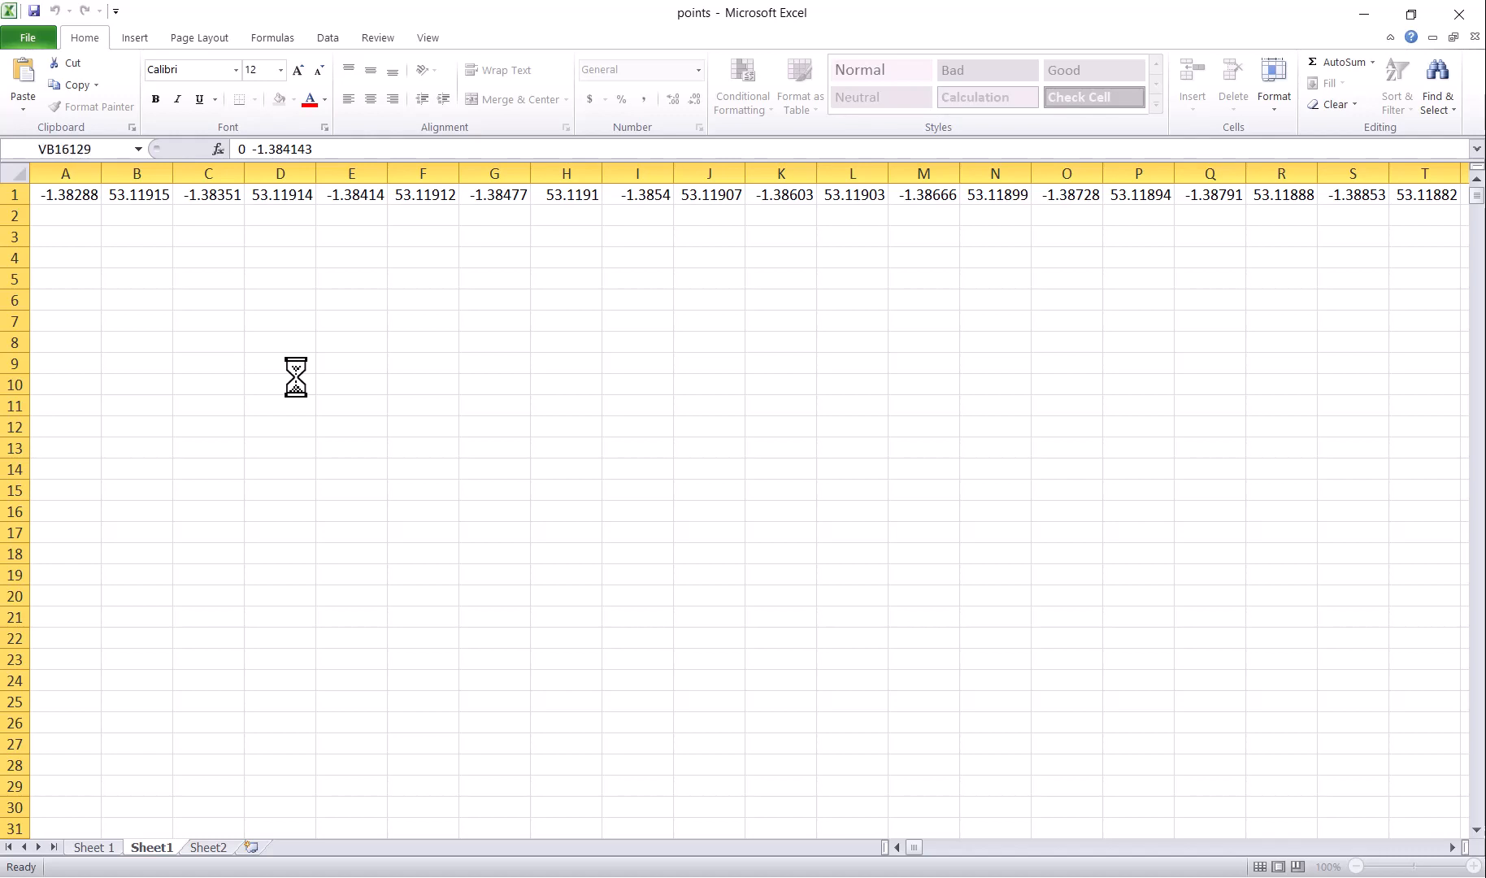
pyautogui.click(742, 499)
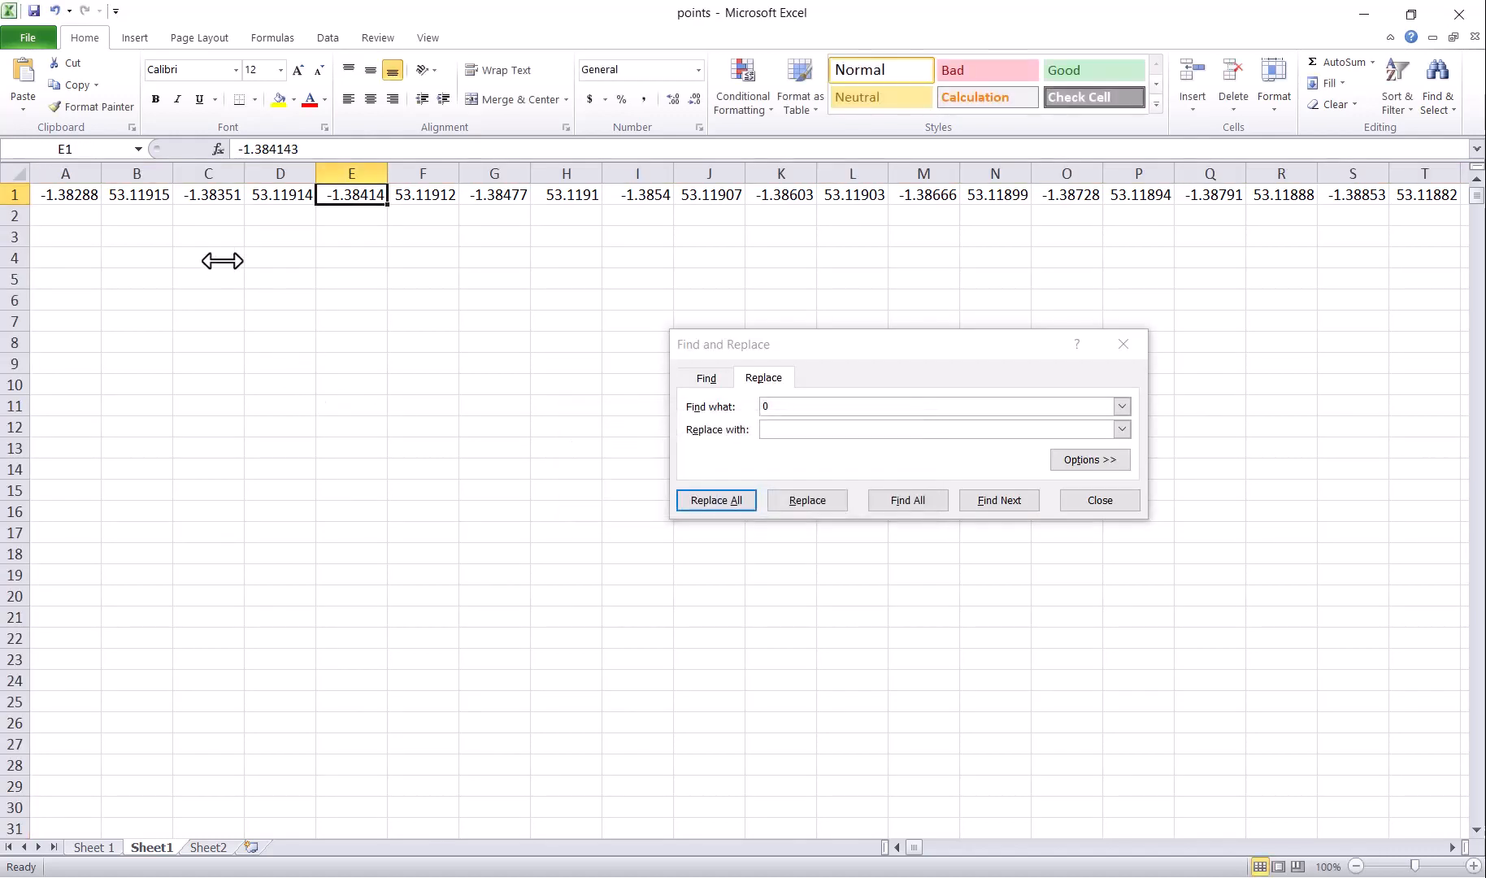
# Step: Transpose row 1 down column A from A2 and delete the original row
pyautogui.click(11, 194)
pyautogui.hotkey('ctrl', 'c')
pyautogui.rightClick(56, 216)
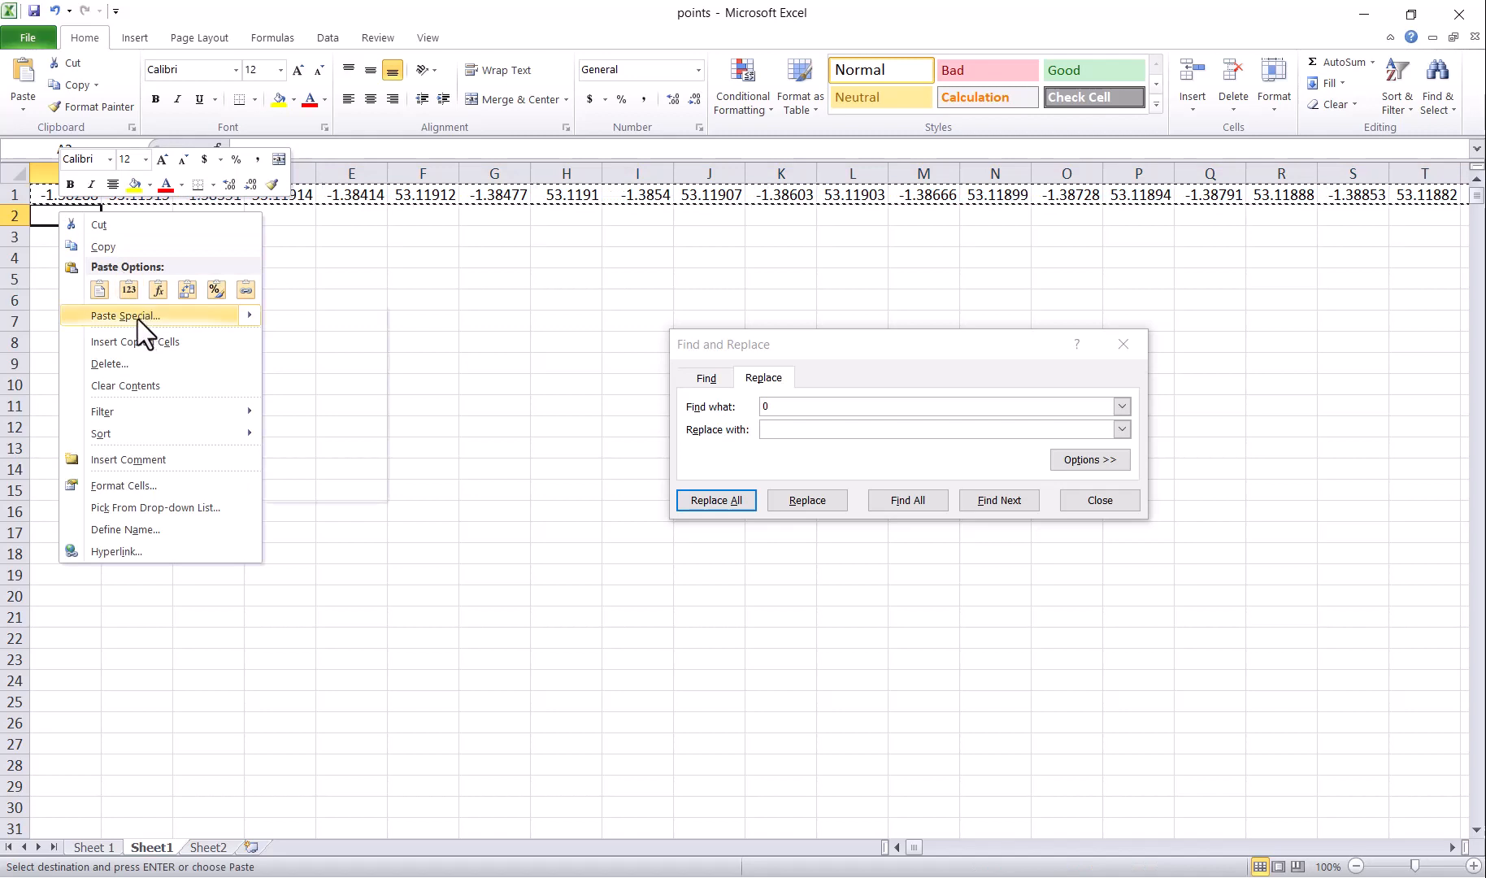
pyautogui.click(138, 318)
pyautogui.click(234, 414)
pyautogui.click(224, 448)
pyautogui.click(14, 194)
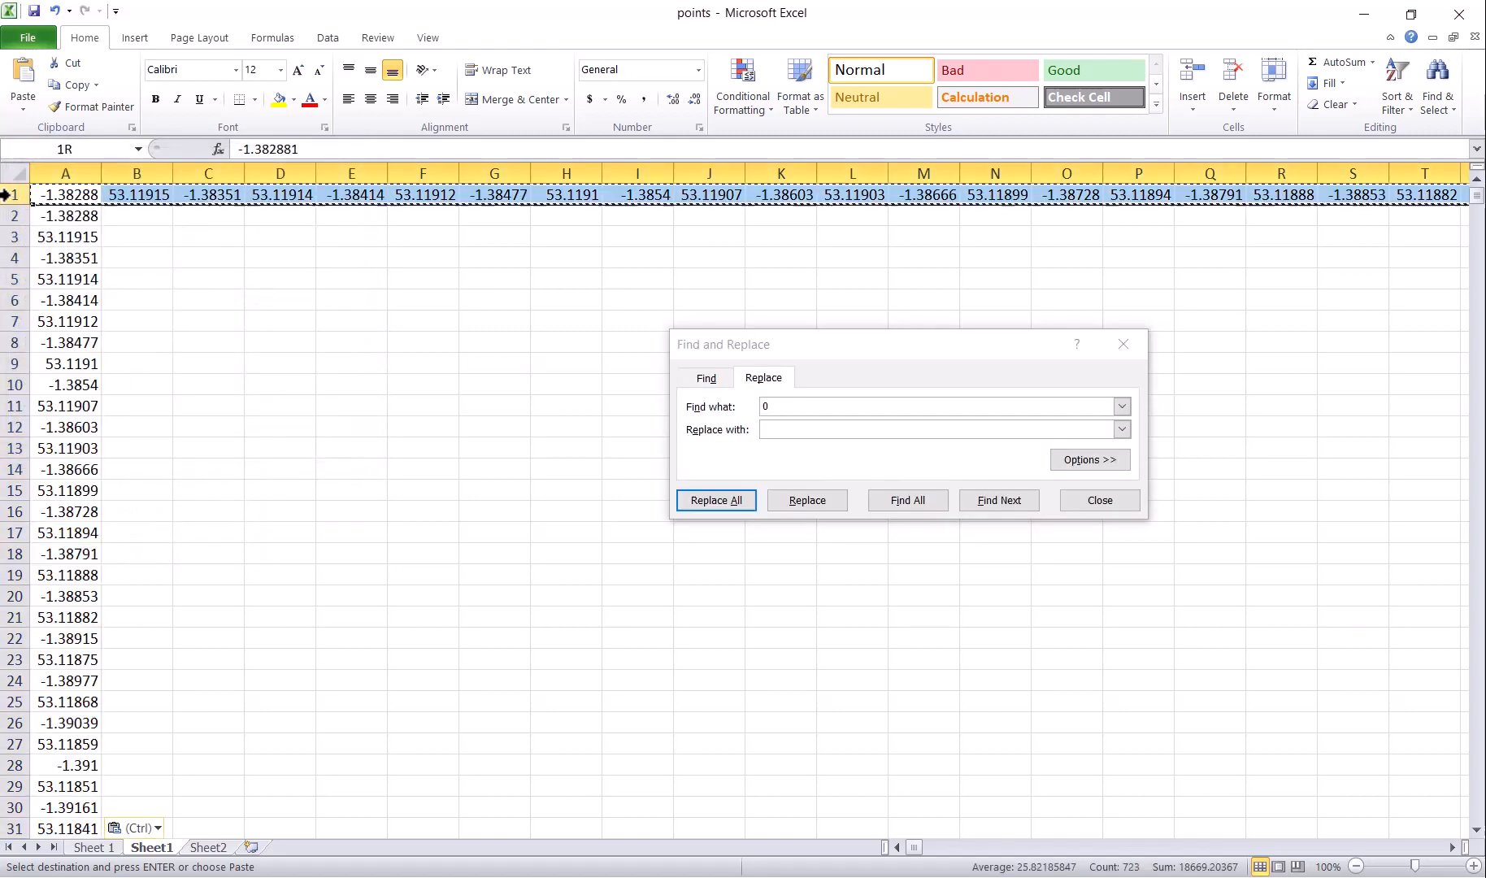
pyautogui.click(1243, 79)
pyautogui.click(211, 847)
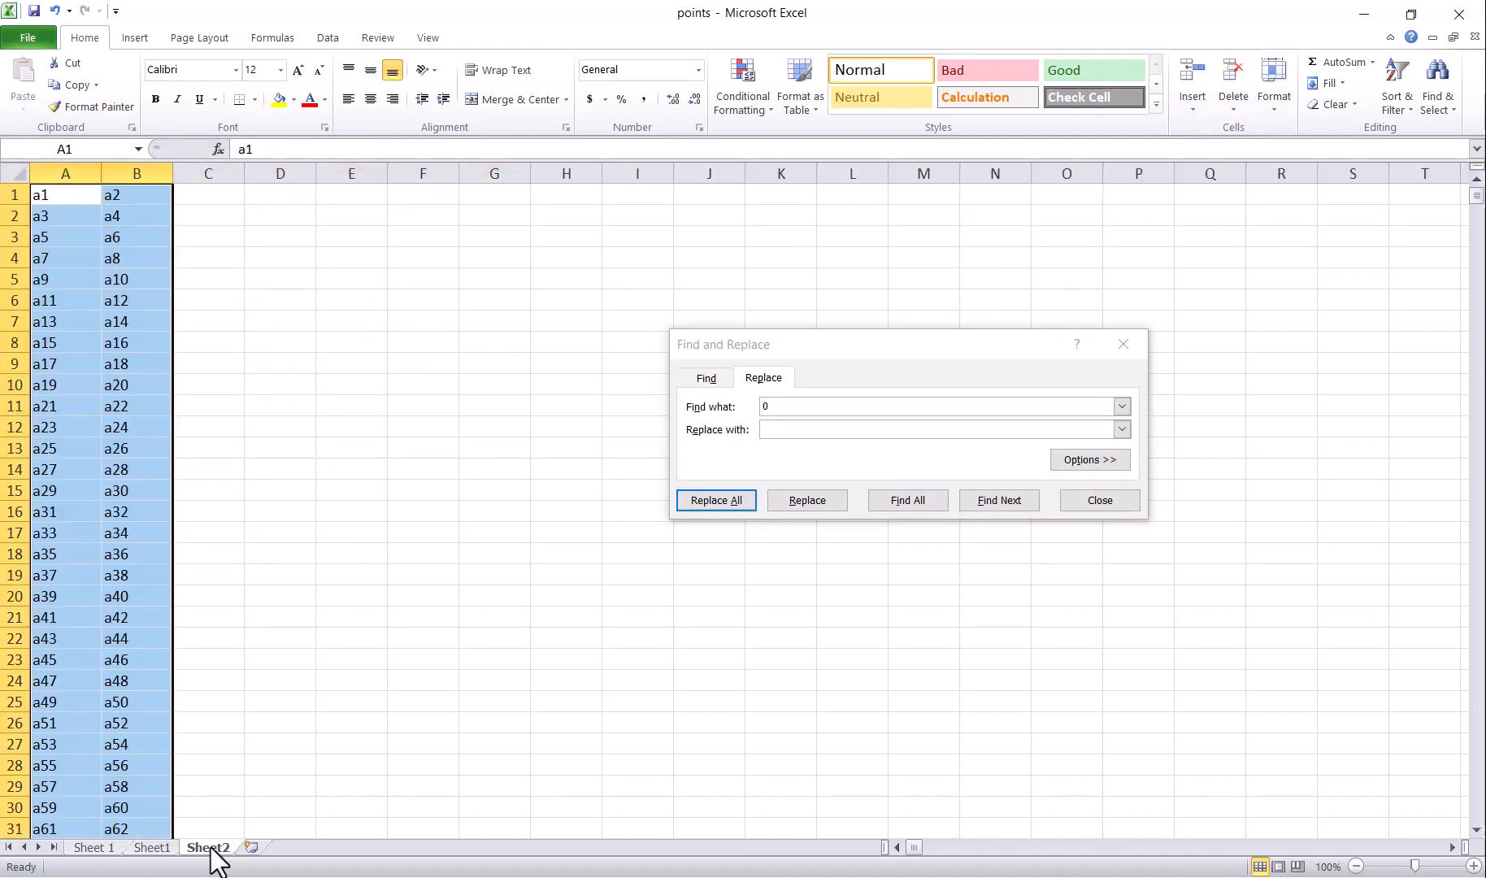
# Step: Paste the a1/a2 references into B:C, replace 'a' with '=a', and select the pairs
pyautogui.click(166, 850)
pyautogui.click(146, 174)
pyautogui.hotkey('ctrl', 'v')
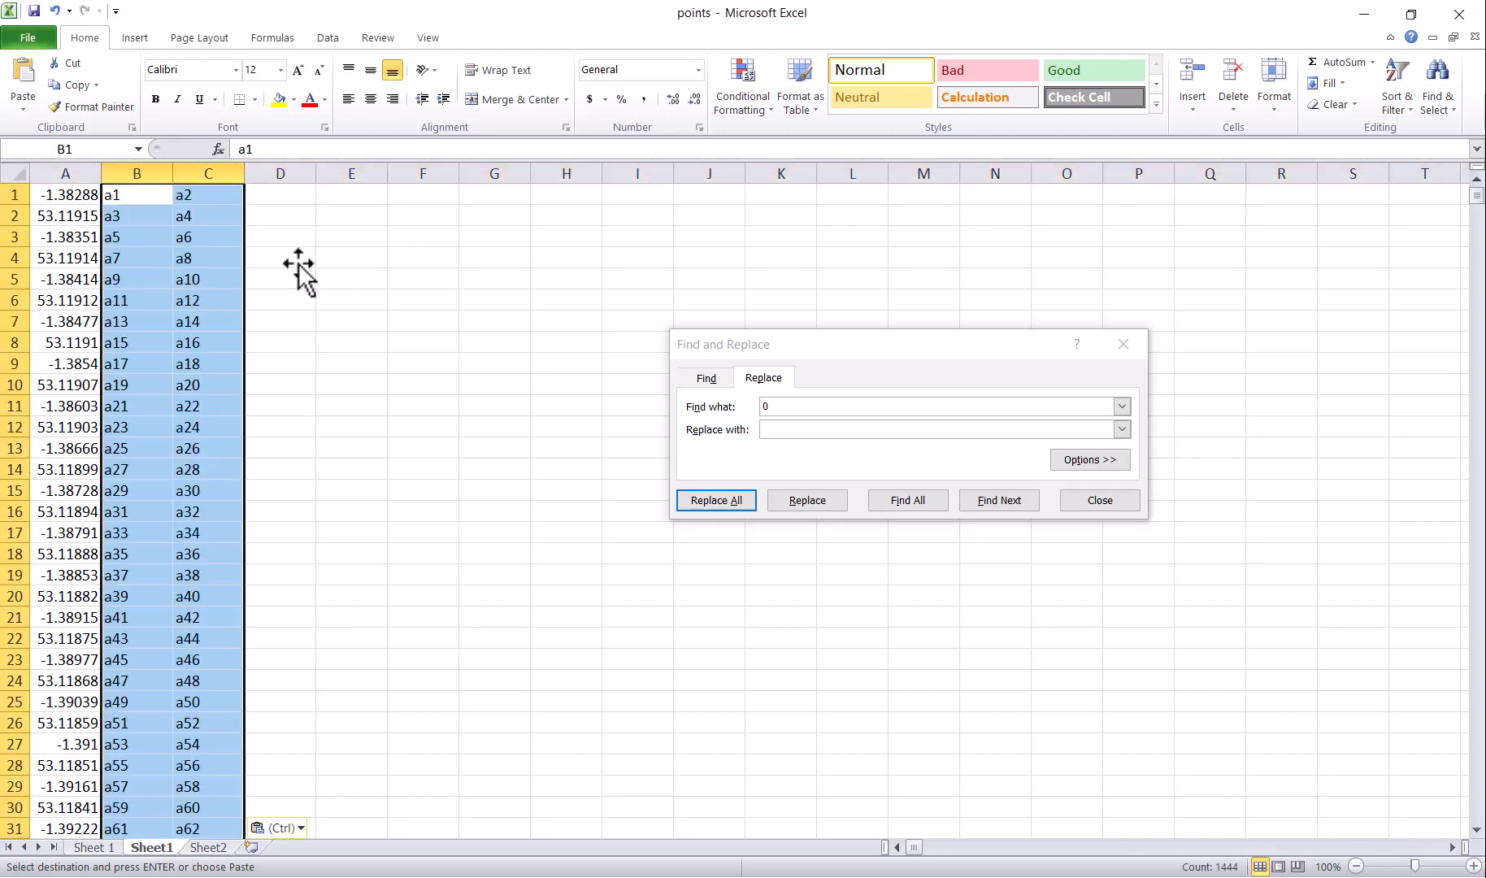
pyautogui.write('a')
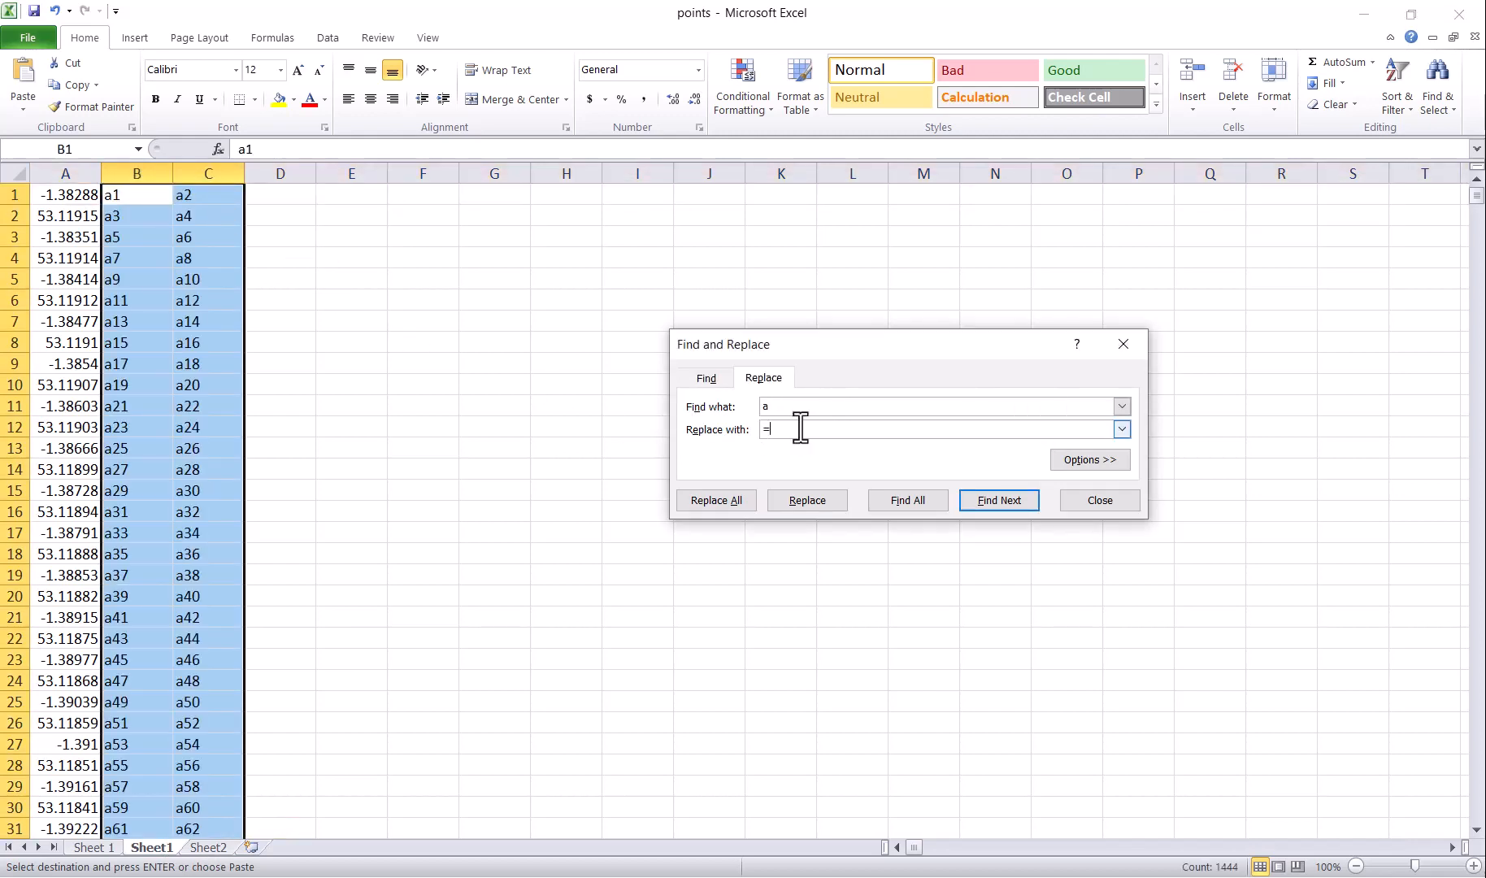
pyautogui.click(736, 502)
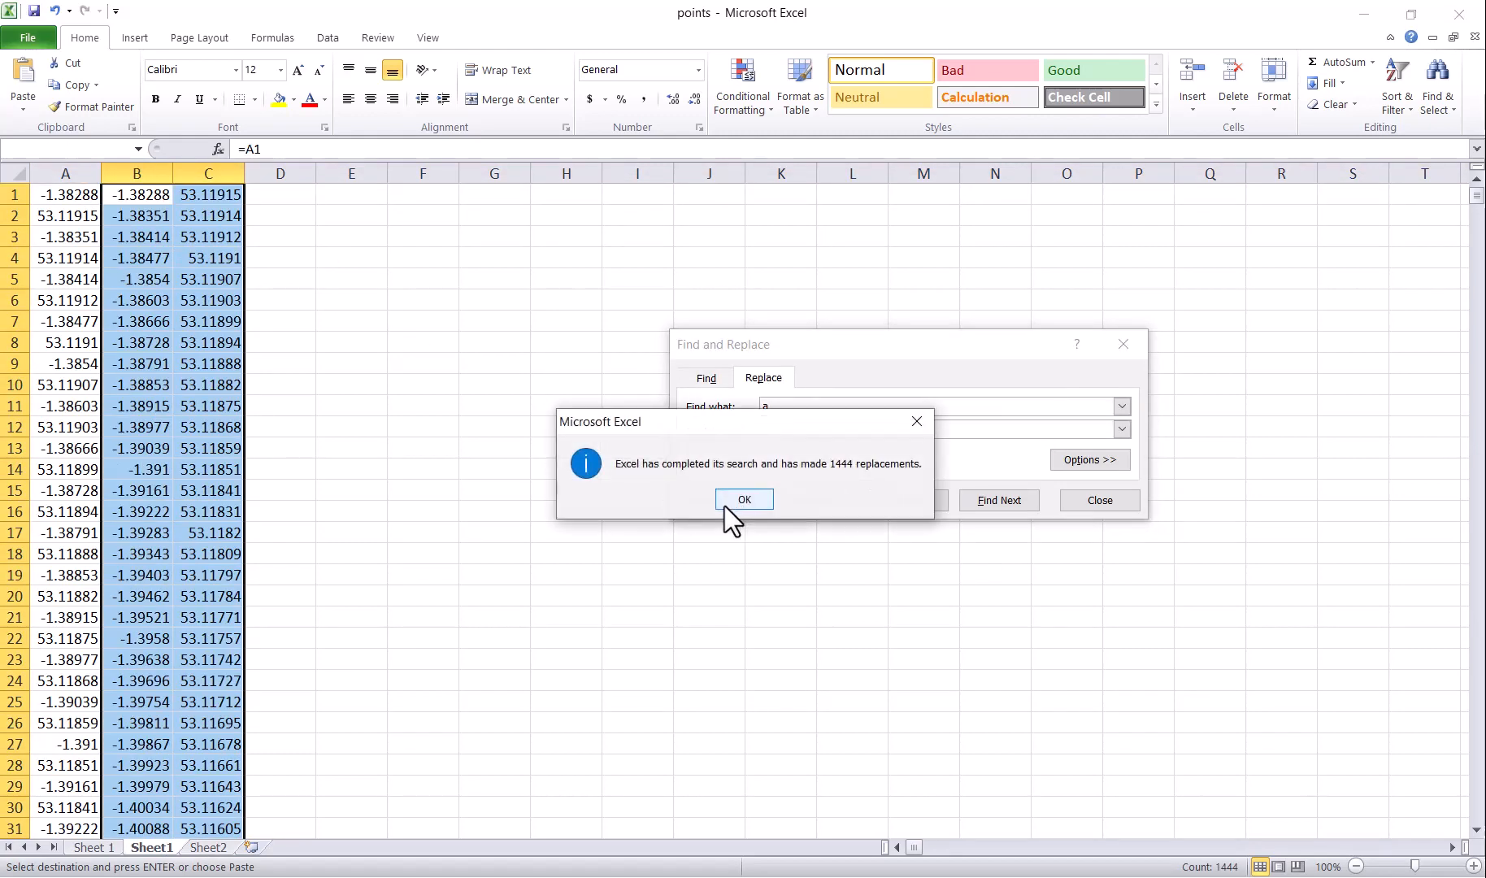
pyautogui.click(731, 502)
pyautogui.moveTo(137, 195); pyautogui.dragTo(218, 618)
# Step: Paste the pairs as values at C727 on 'Sheet 1', ending at row 1087
pyautogui.click(94, 847)
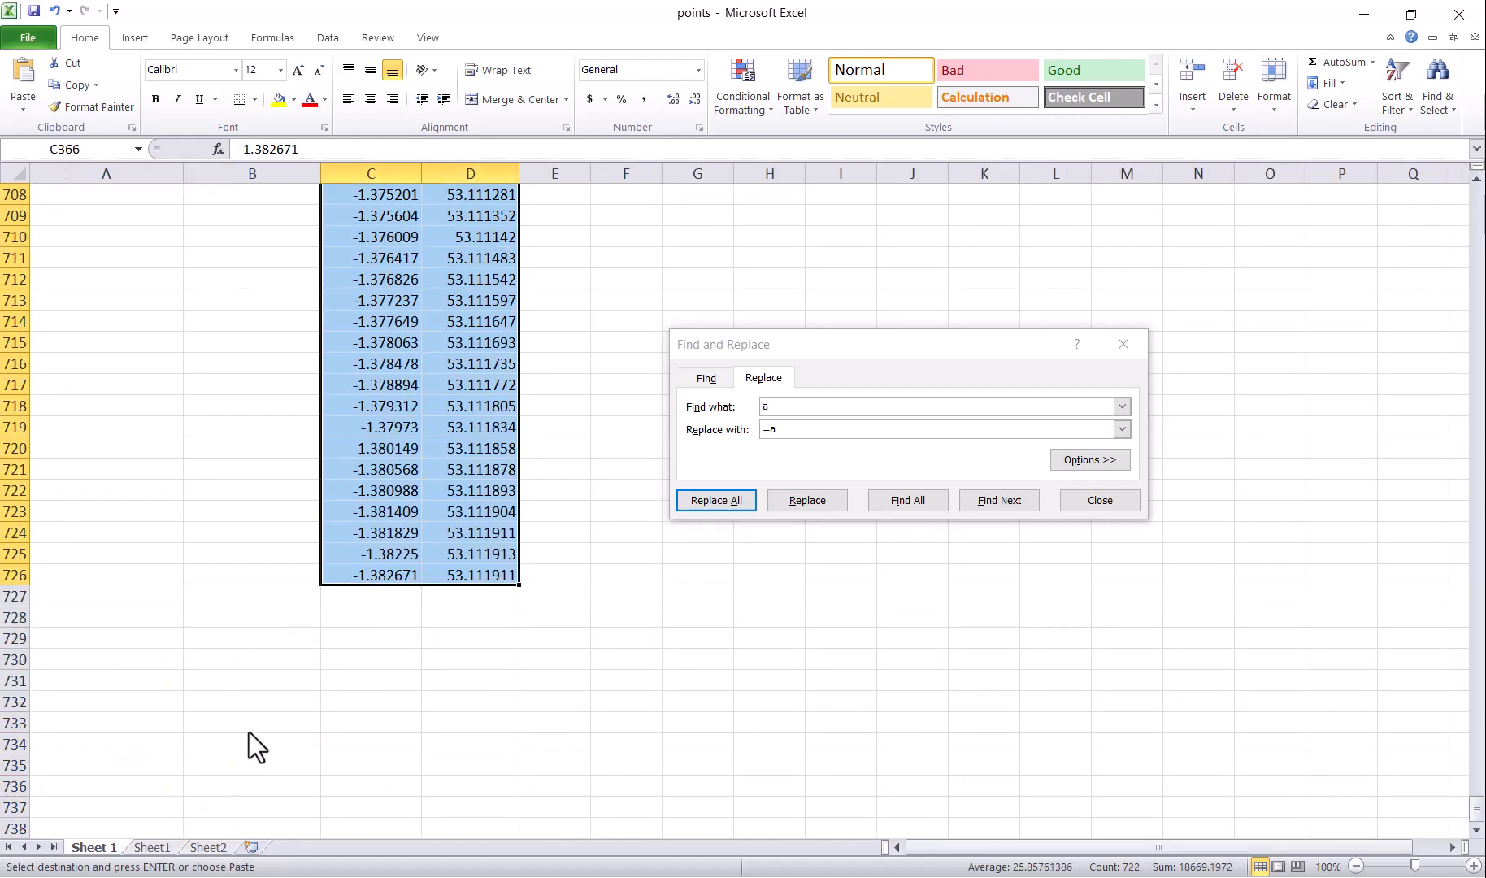
pyautogui.moveTo(358, 600); pyautogui.dragTo(463, 596)
pyautogui.rightClick(463, 596)
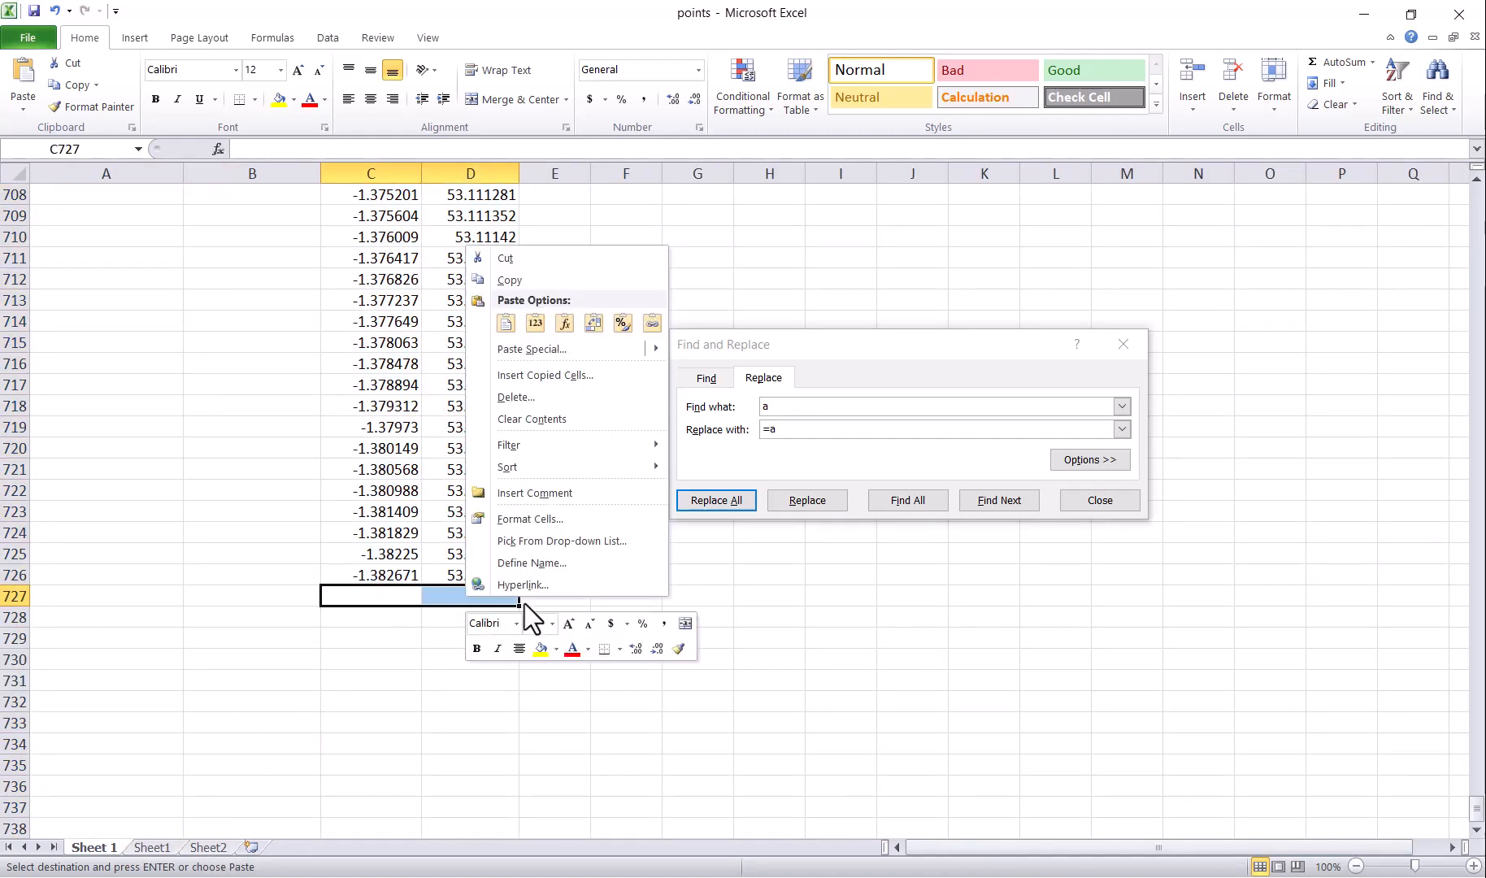
pyautogui.click(535, 322)
pyautogui.moveTo(1478, 616); pyautogui.dragTo(1477, 821)
pyautogui.scroll(-4, 414, 658)
pyautogui.scroll(-1, 415, 658)
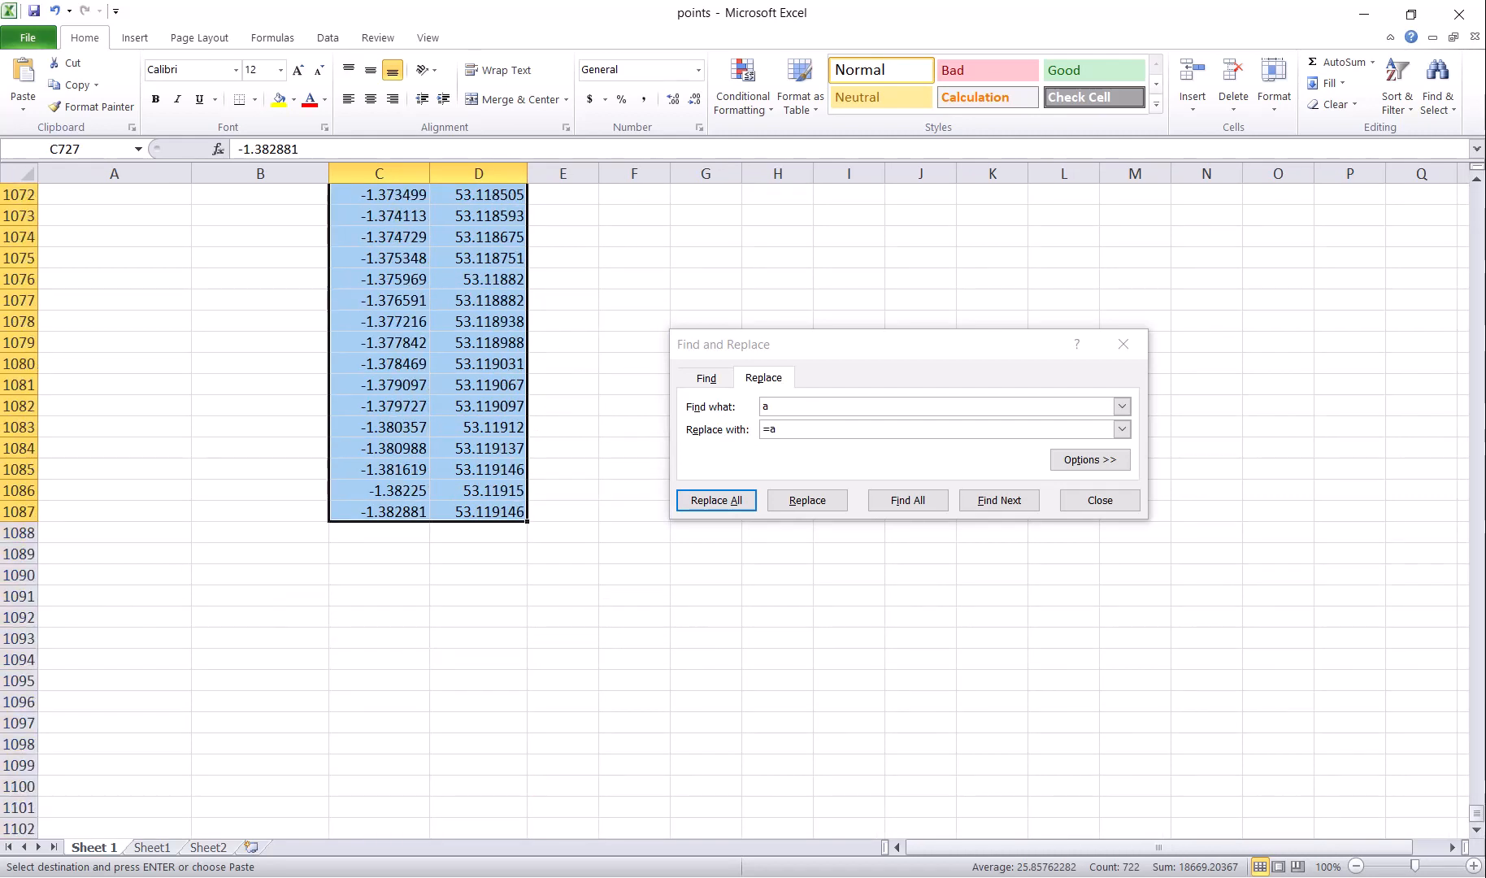
pyautogui.hotkey('alt', 'Tab')
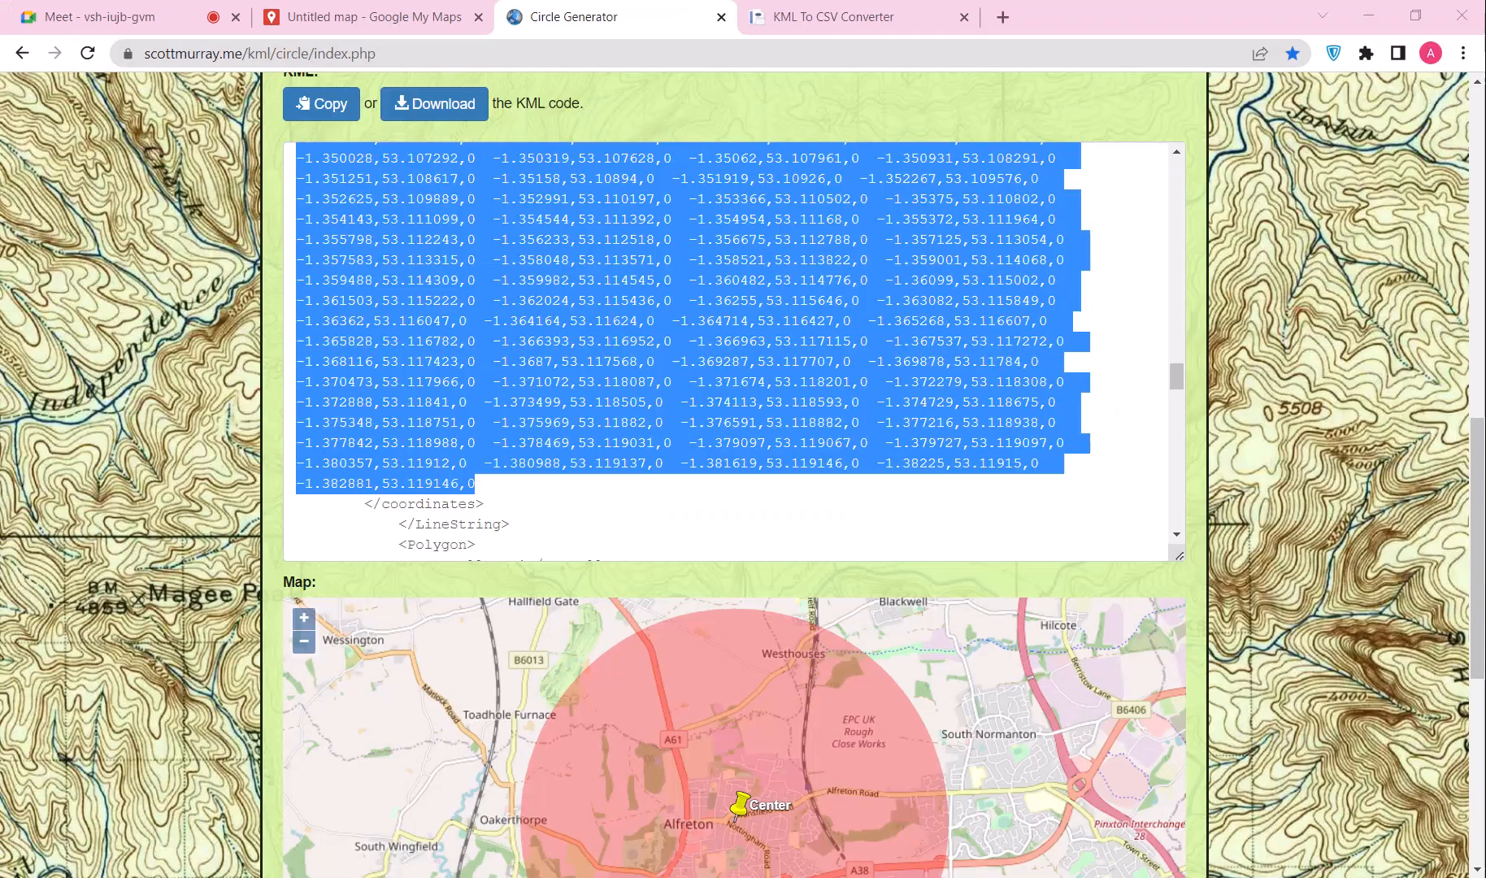
# Step: Change the Circle Generator radius to 2 miles and generate the KML
pyautogui.click(357, 6)
pyautogui.click(626, 7)
pyautogui.scroll(4, 475, 124)
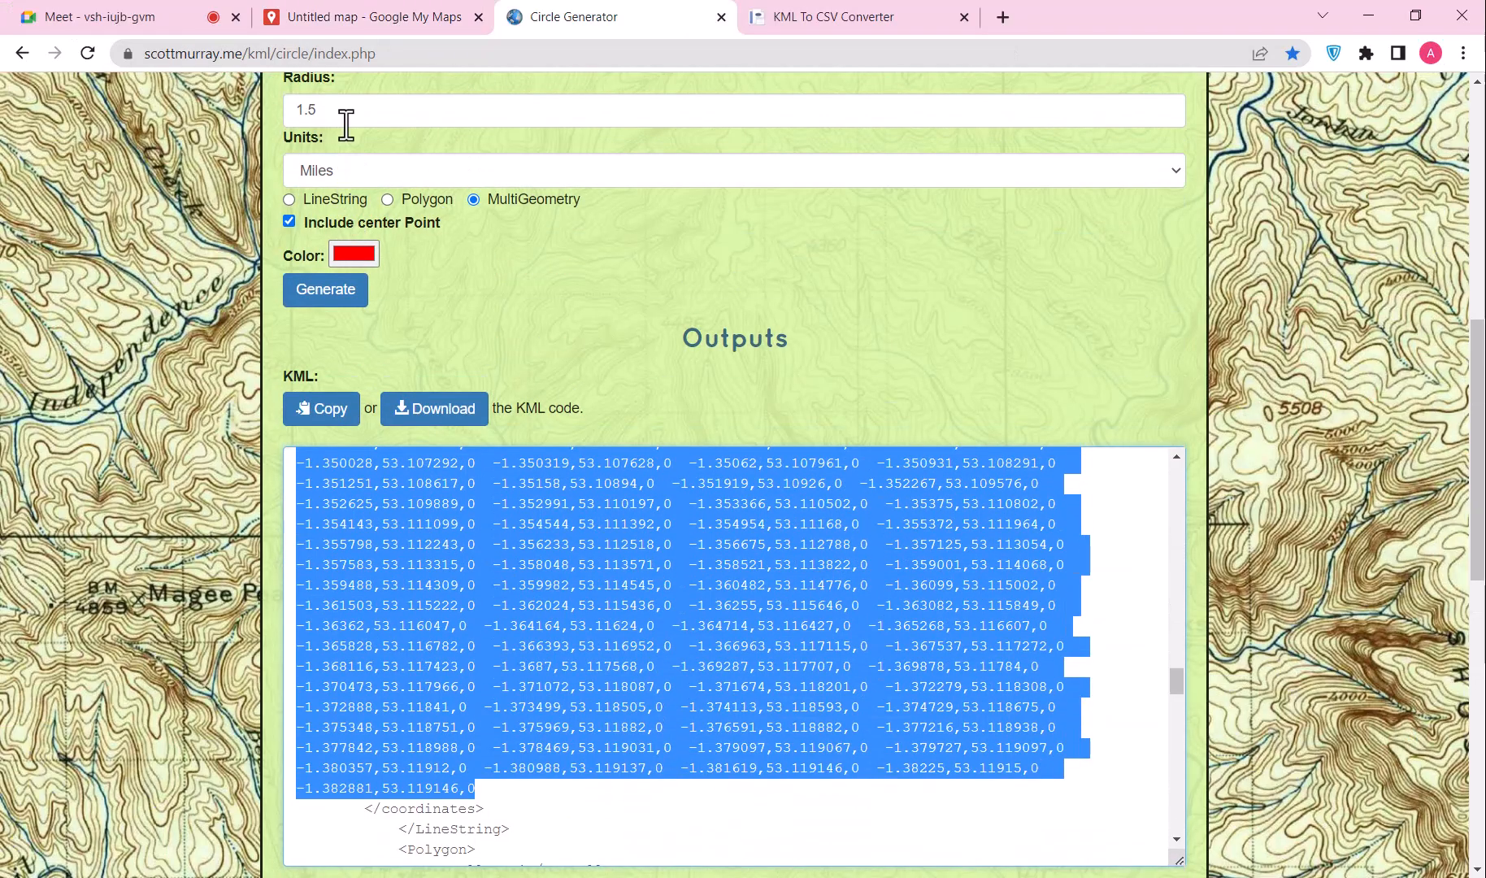
pyautogui.moveTo(346, 112); pyautogui.dragTo(262, 108)
pyautogui.write('2')
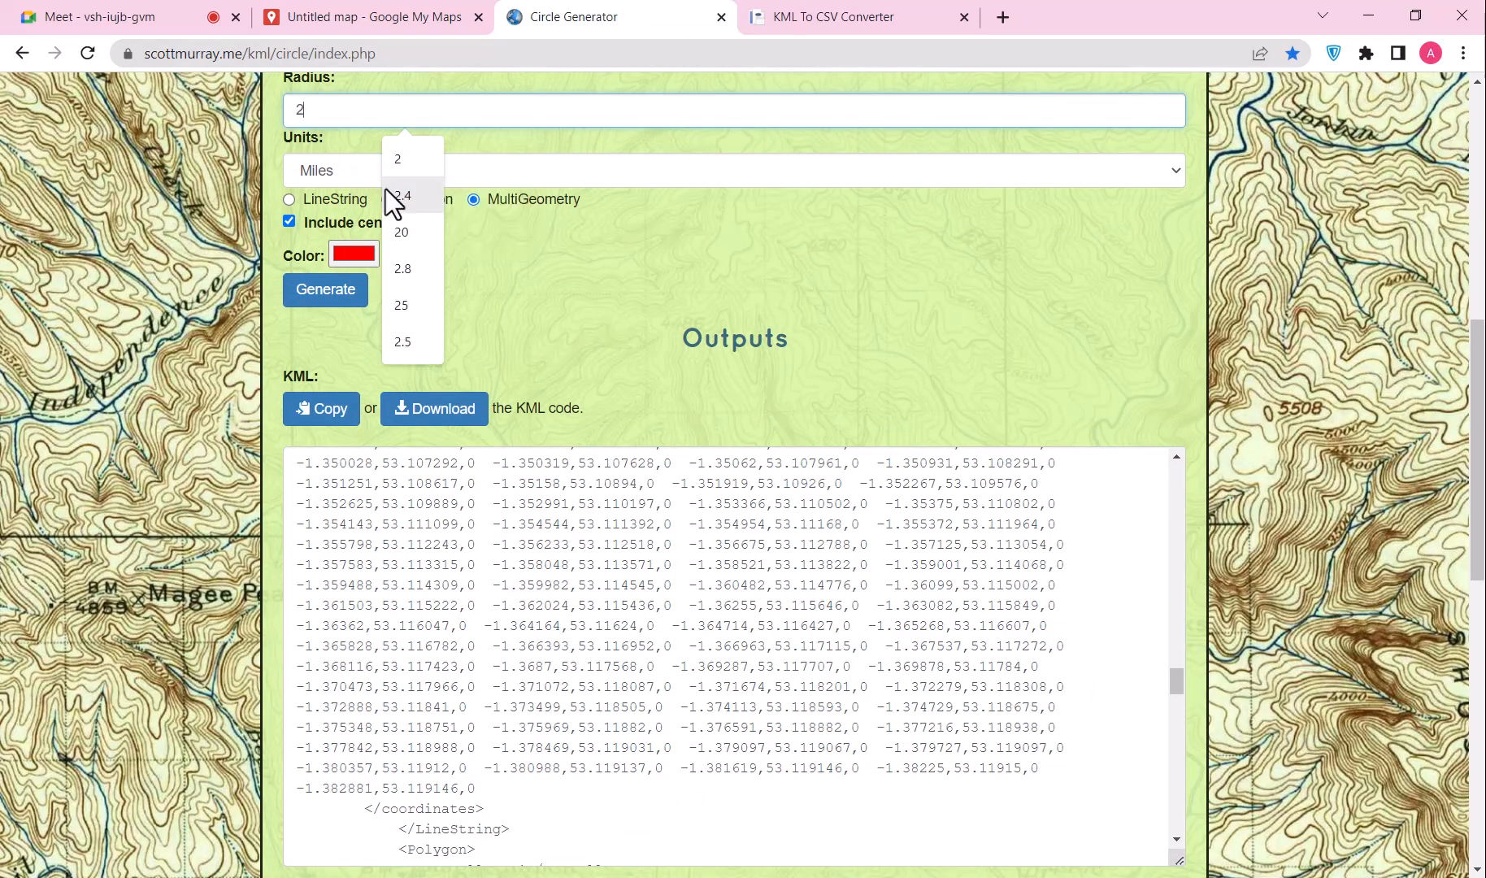
pyautogui.click(316, 291)
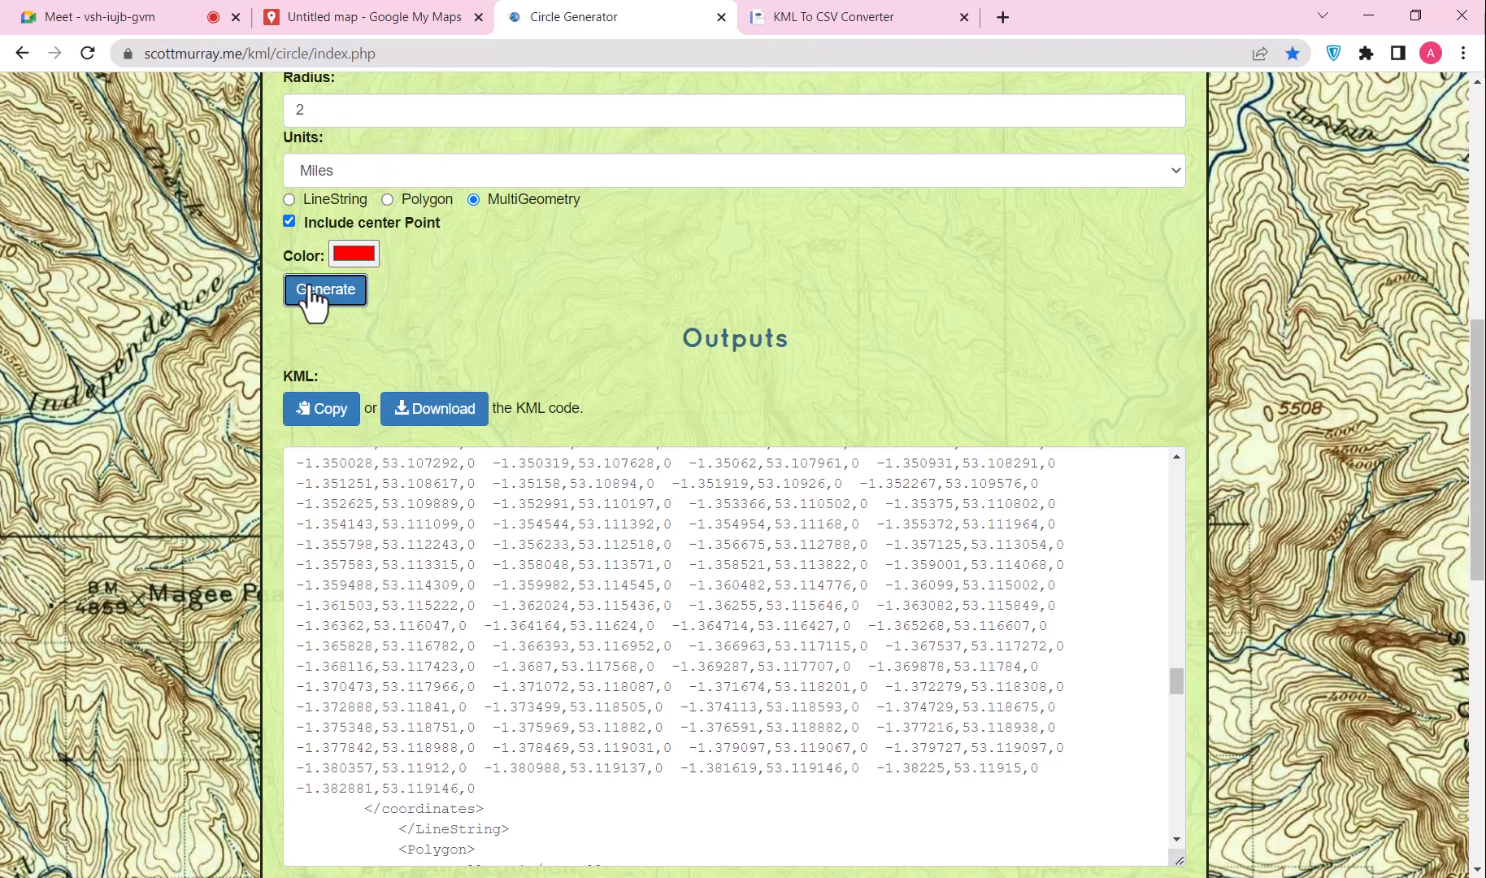
# Step: Select the 2-mile circle's coordinate list in the KML output
pyautogui.scroll(-6, 507, 447)
pyautogui.scroll(-4, 513, 452)
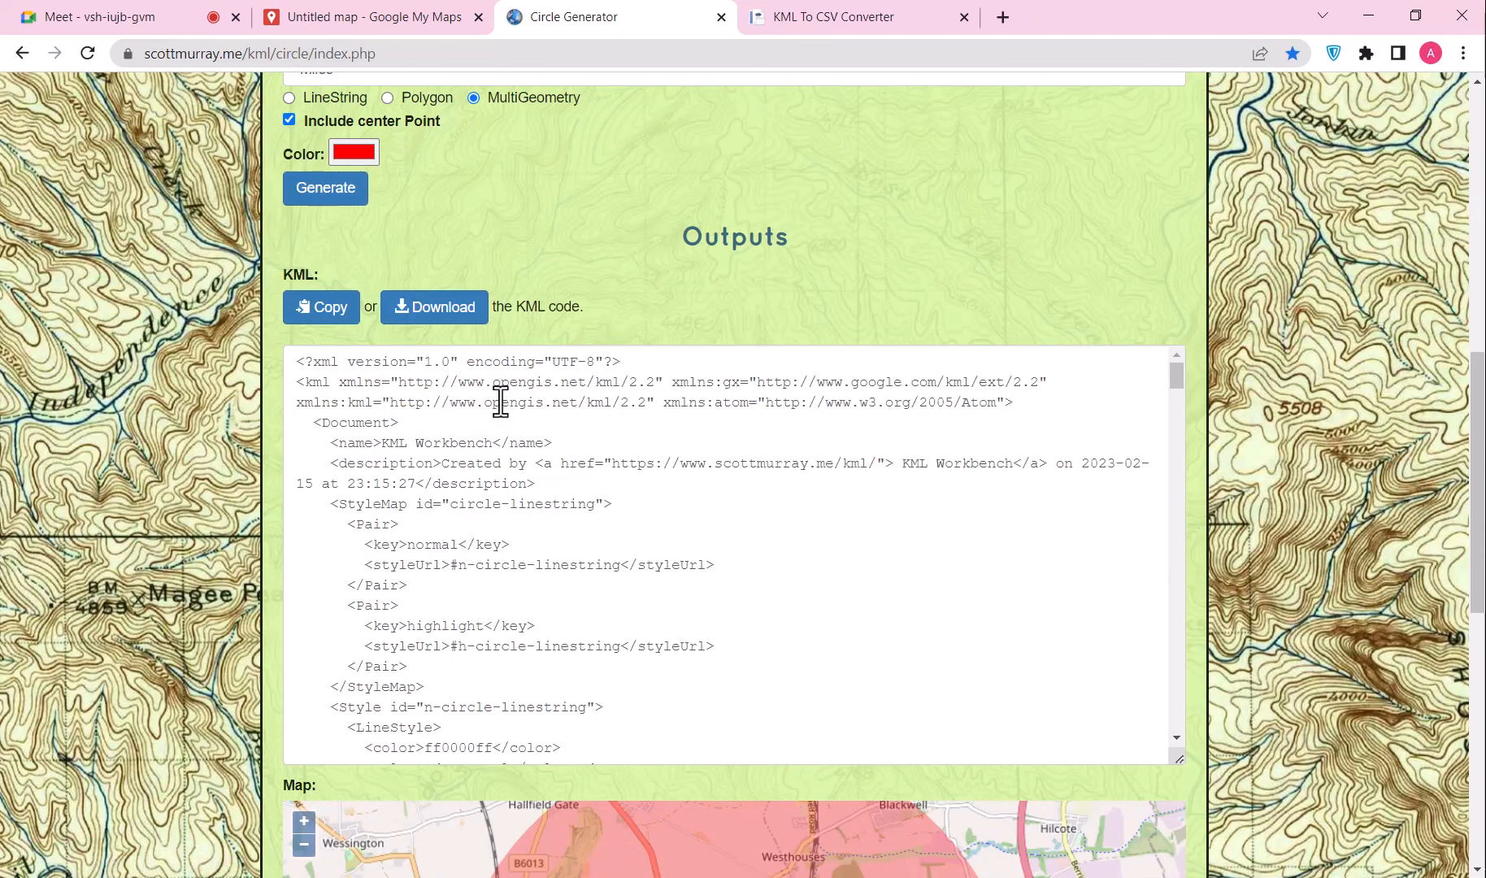
pyautogui.scroll(-10, 497, 404)
pyautogui.scroll(-5, 483, 423)
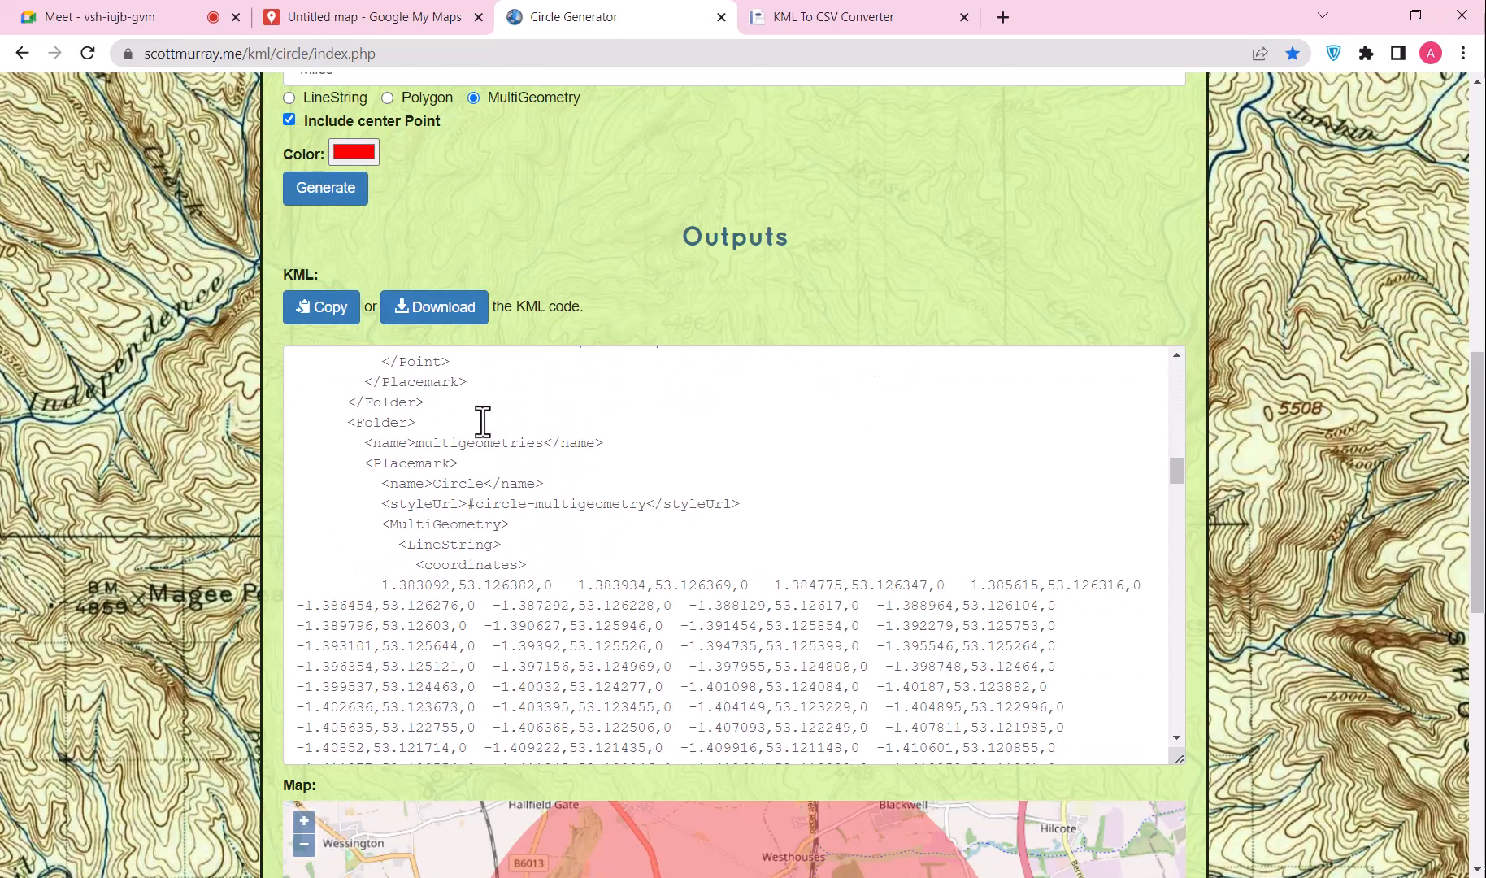
pyautogui.moveTo(376, 389); pyautogui.dragTo(477, 582)
pyautogui.scroll(-10, 431, 497)
pyautogui.scroll(-3, 434, 507)
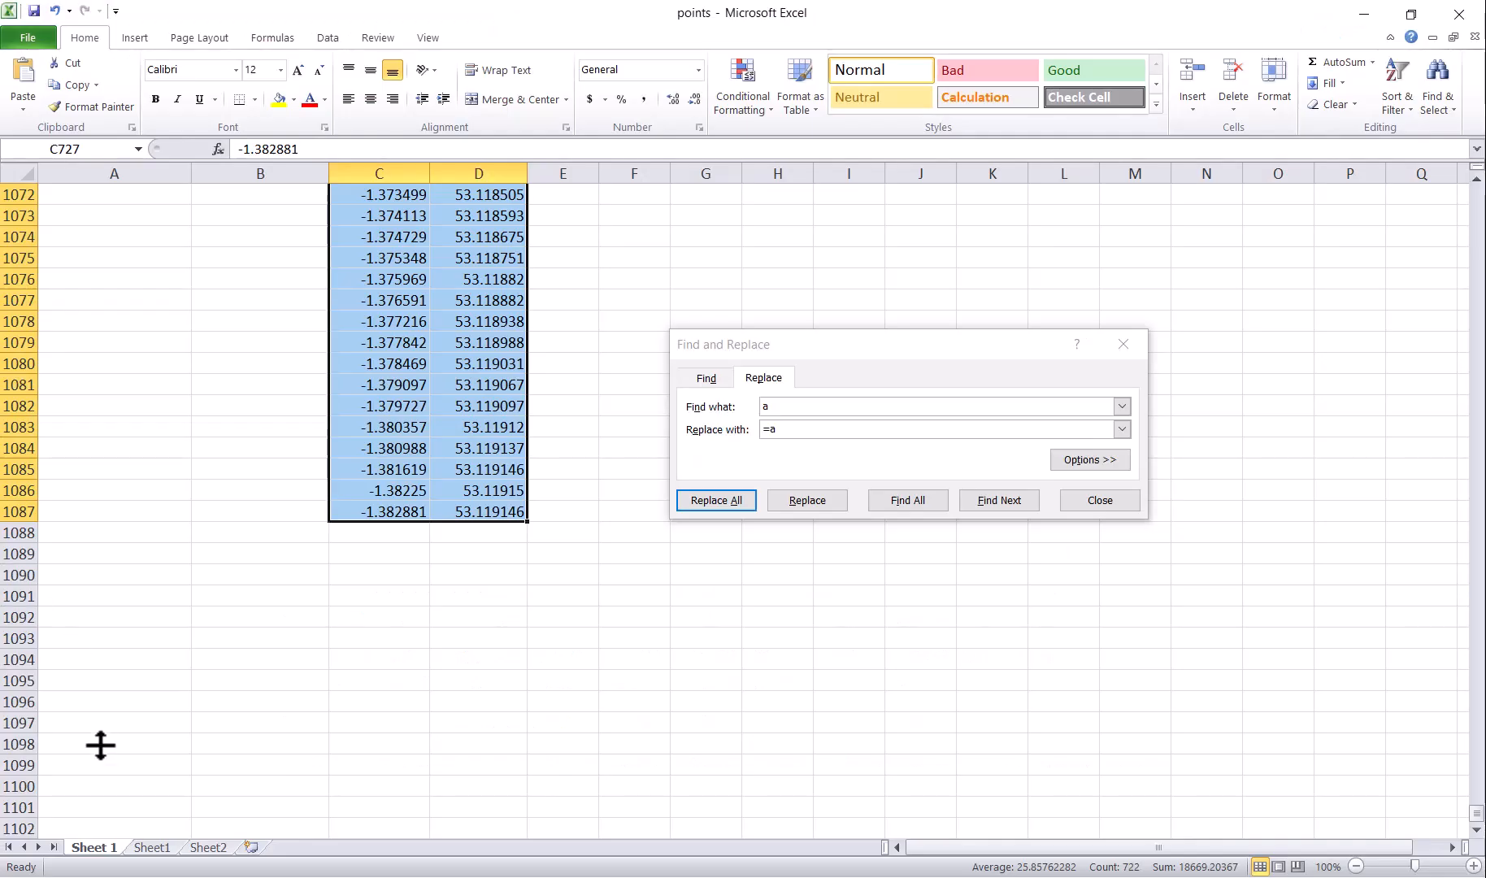
# Step: Clear Sheet1, paste the 2-mile coordinates into row 1, and strip the '0 ' prefixes
pyautogui.click(151, 847)
pyautogui.scroll(-20, 233, 759)
pyautogui.press('Delete')
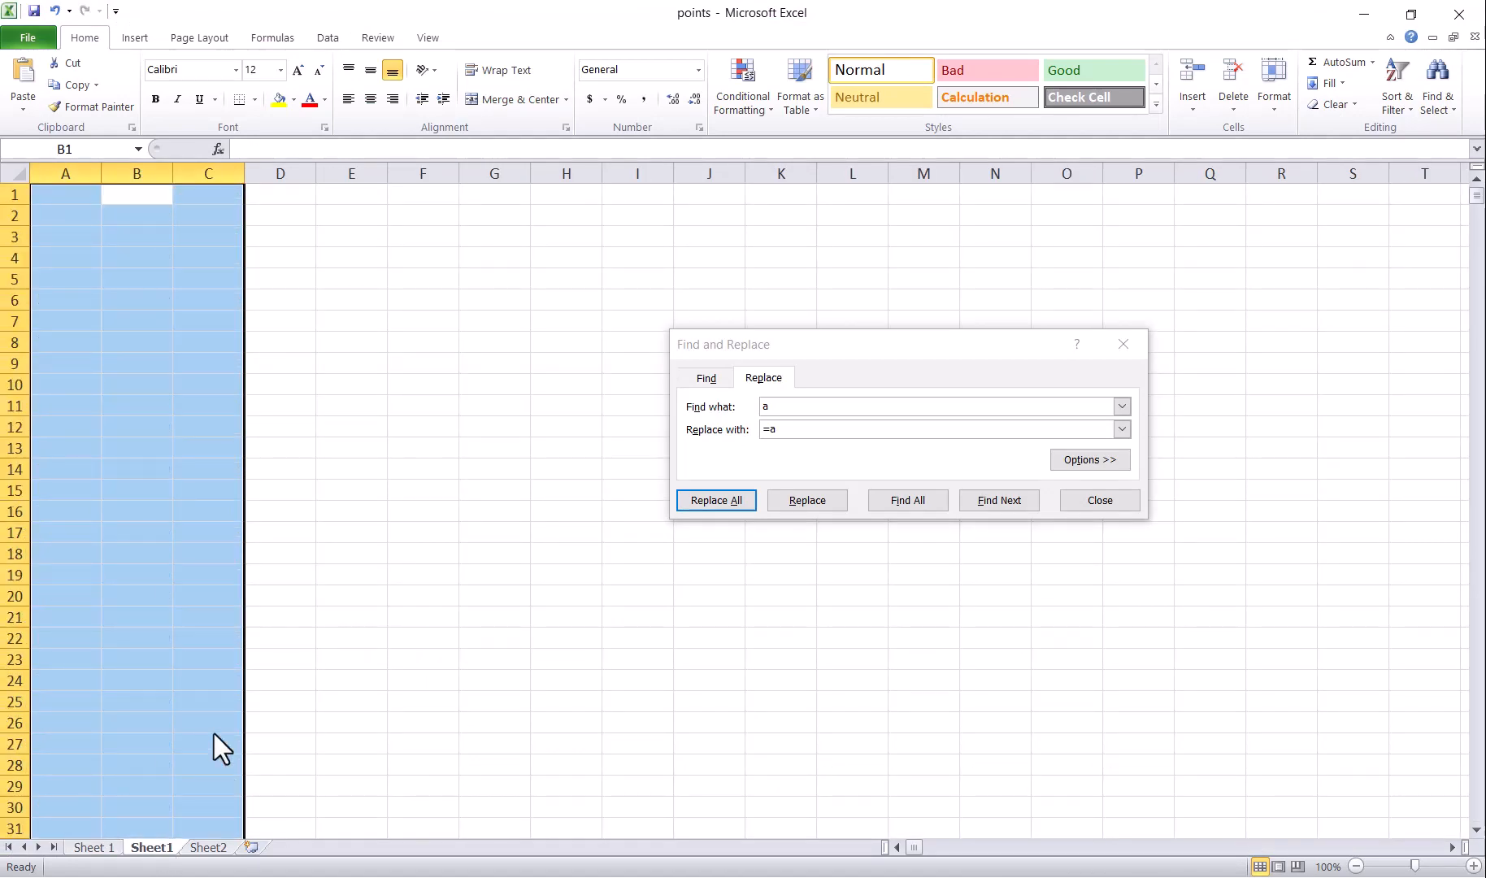
pyautogui.click(73, 197)
pyautogui.hotkey('ctrl', 'v')
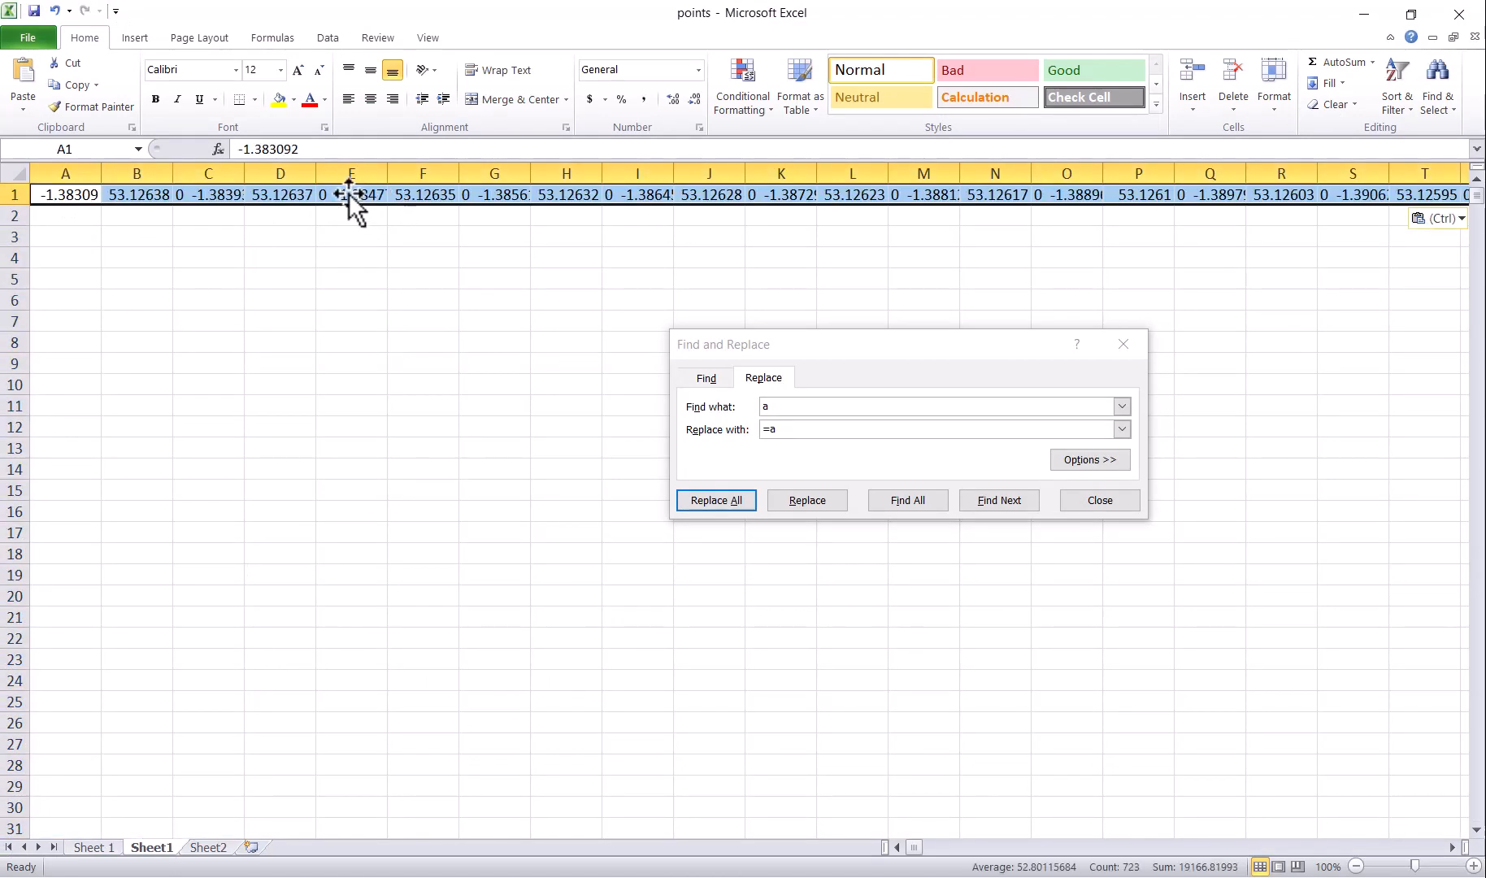
pyautogui.click(348, 194)
pyautogui.doubleClick(241, 149)
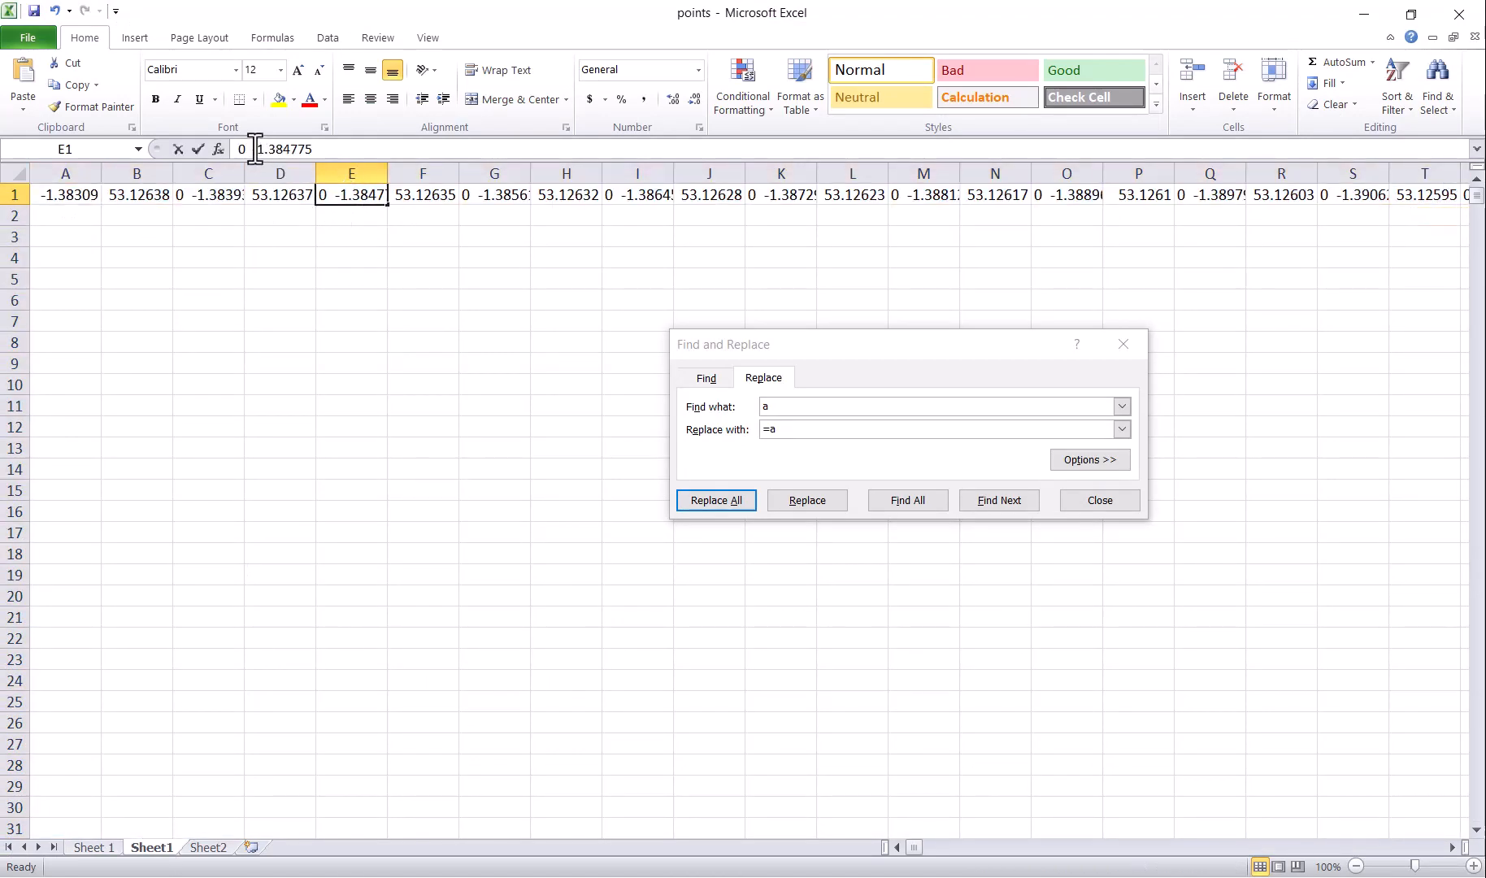
pyautogui.click(778, 399)
pyautogui.click(720, 497)
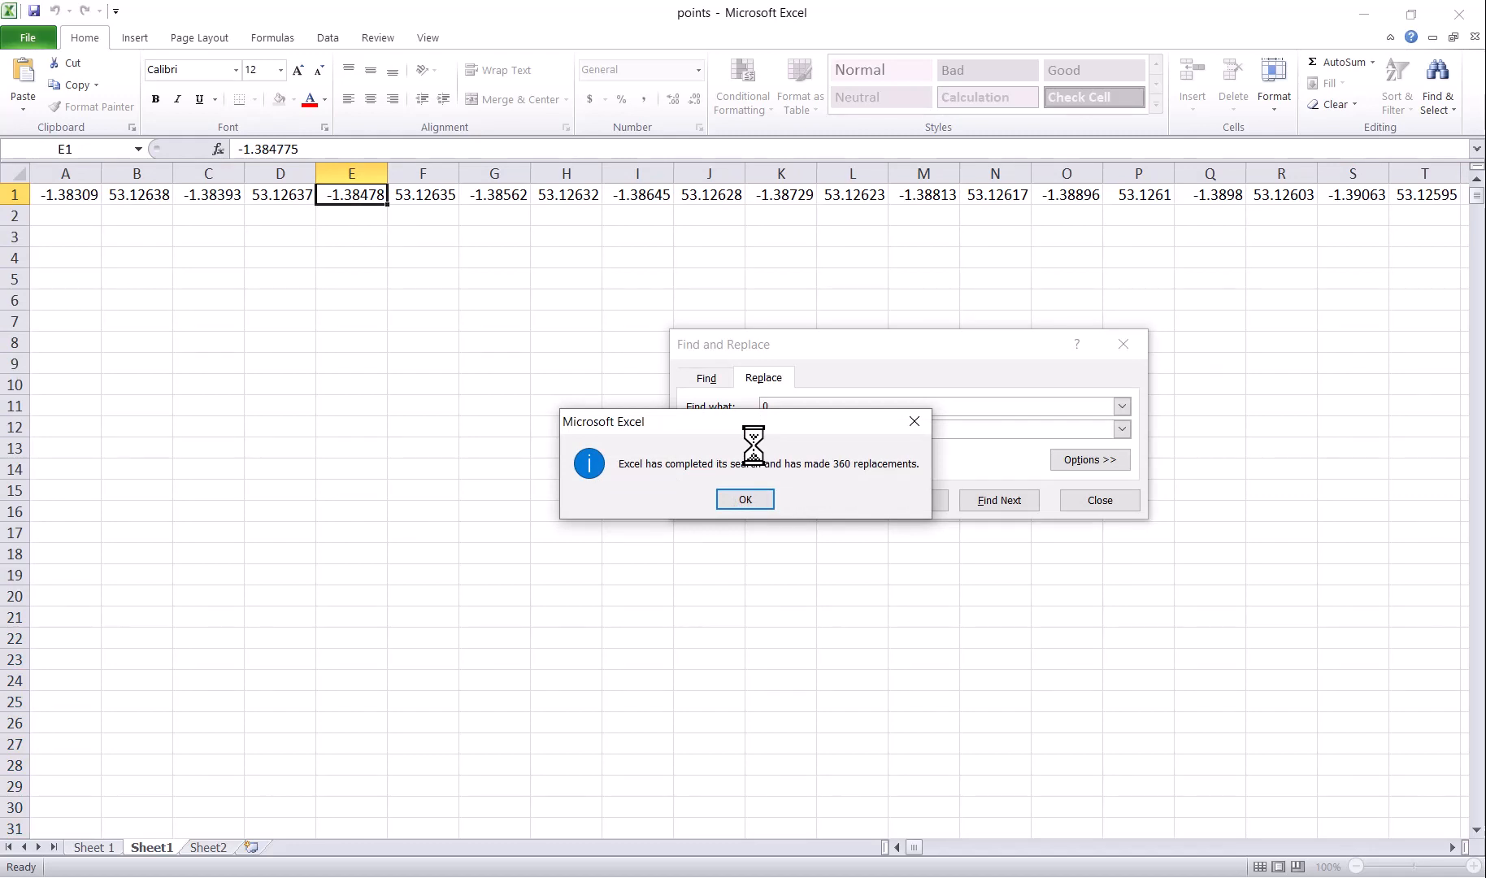
pyautogui.click(745, 500)
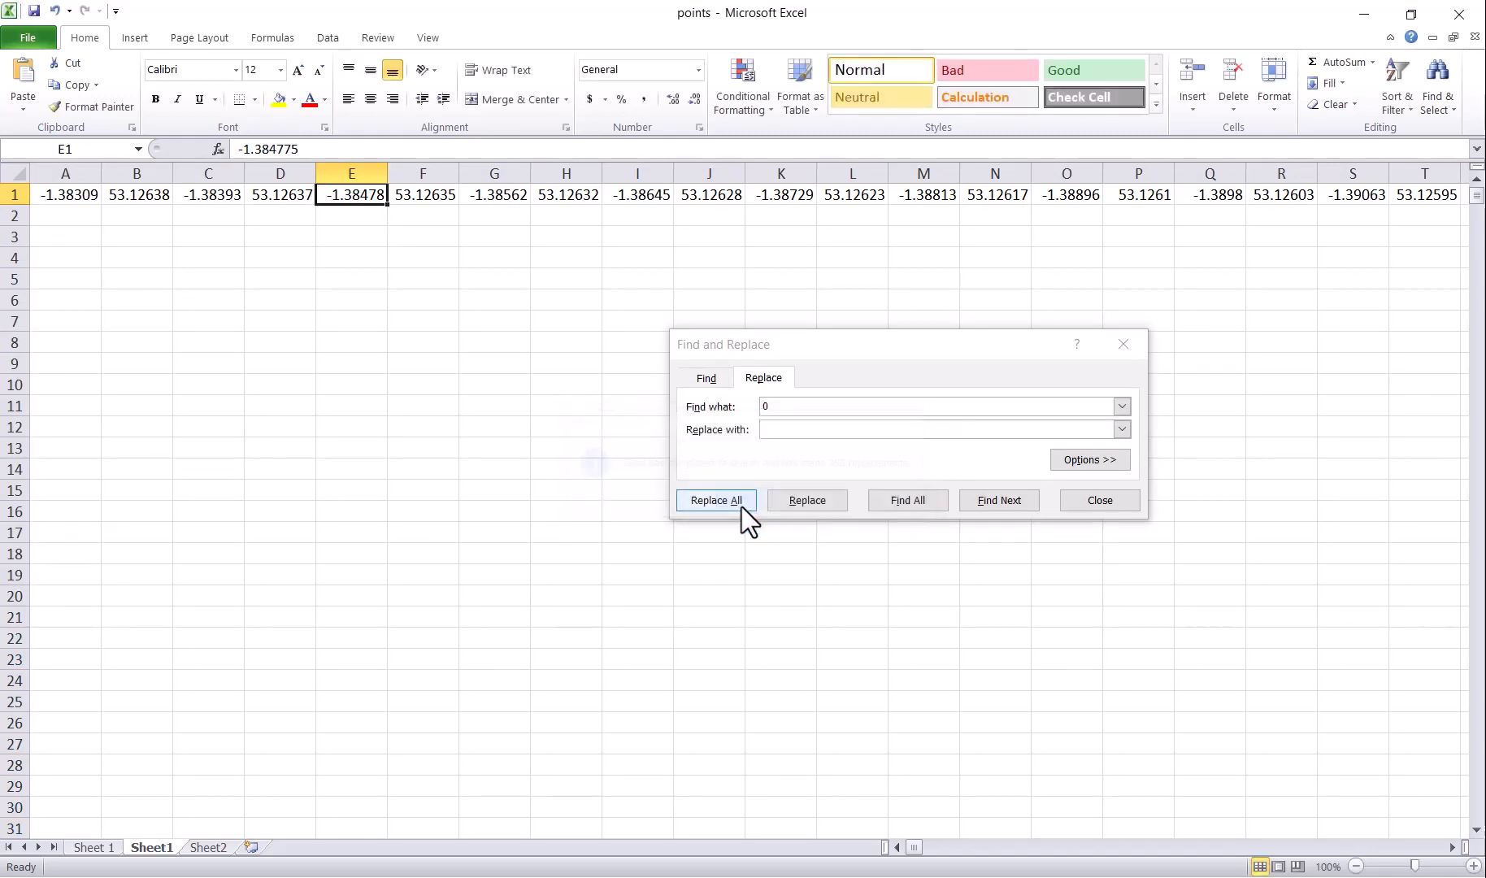
# Step: Transpose row 1 down column A from A2 and delete the original row
pyautogui.click(12, 197)
pyautogui.hotkey('ctrl', 'c')
pyautogui.rightClick(43, 213)
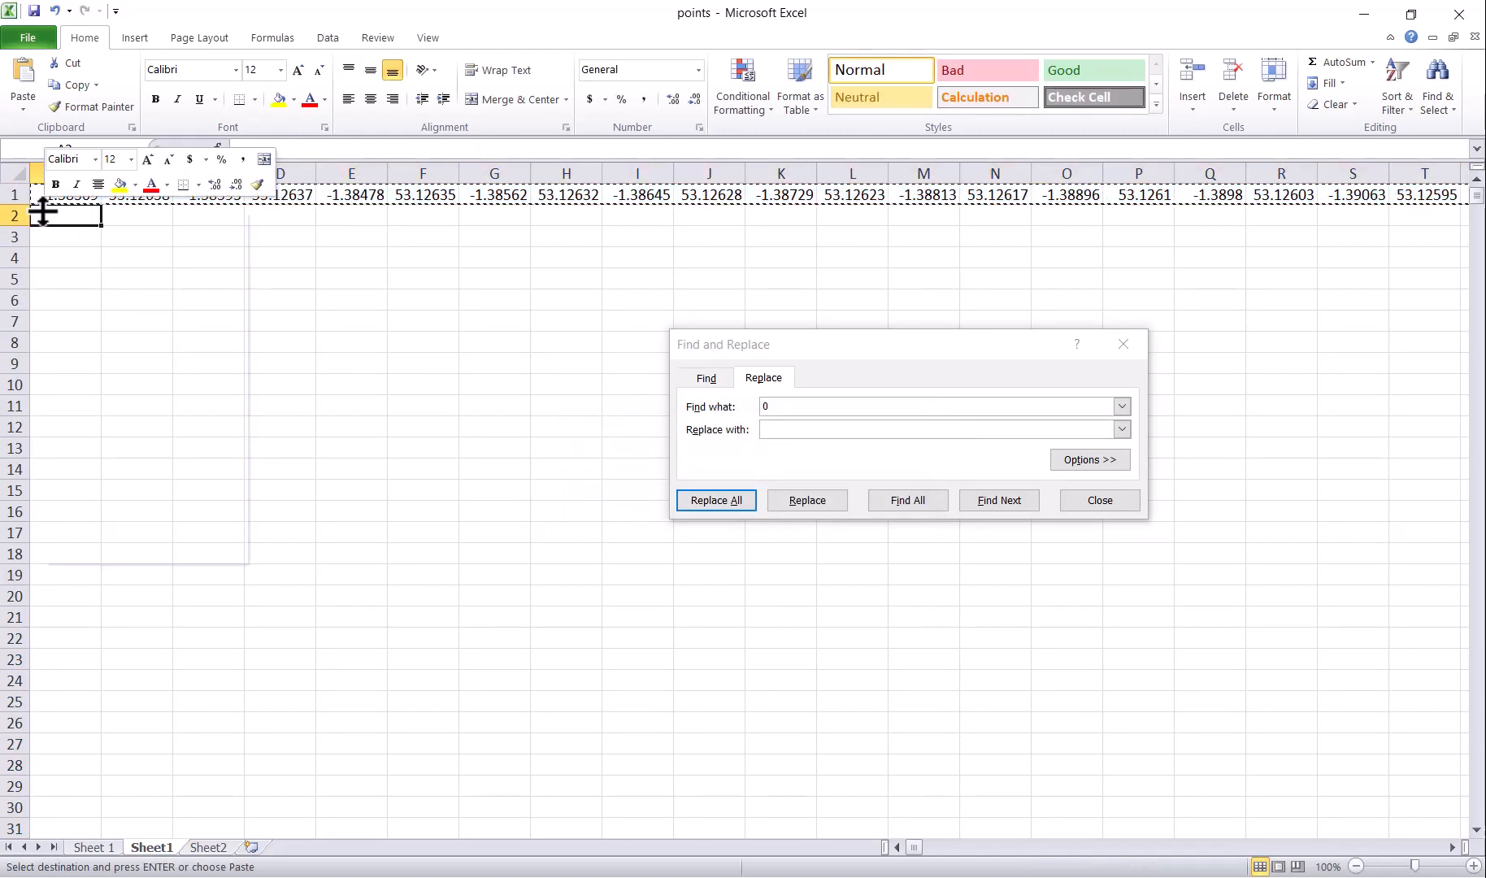
pyautogui.click(110, 320)
pyautogui.click(200, 416)
pyautogui.click(211, 449)
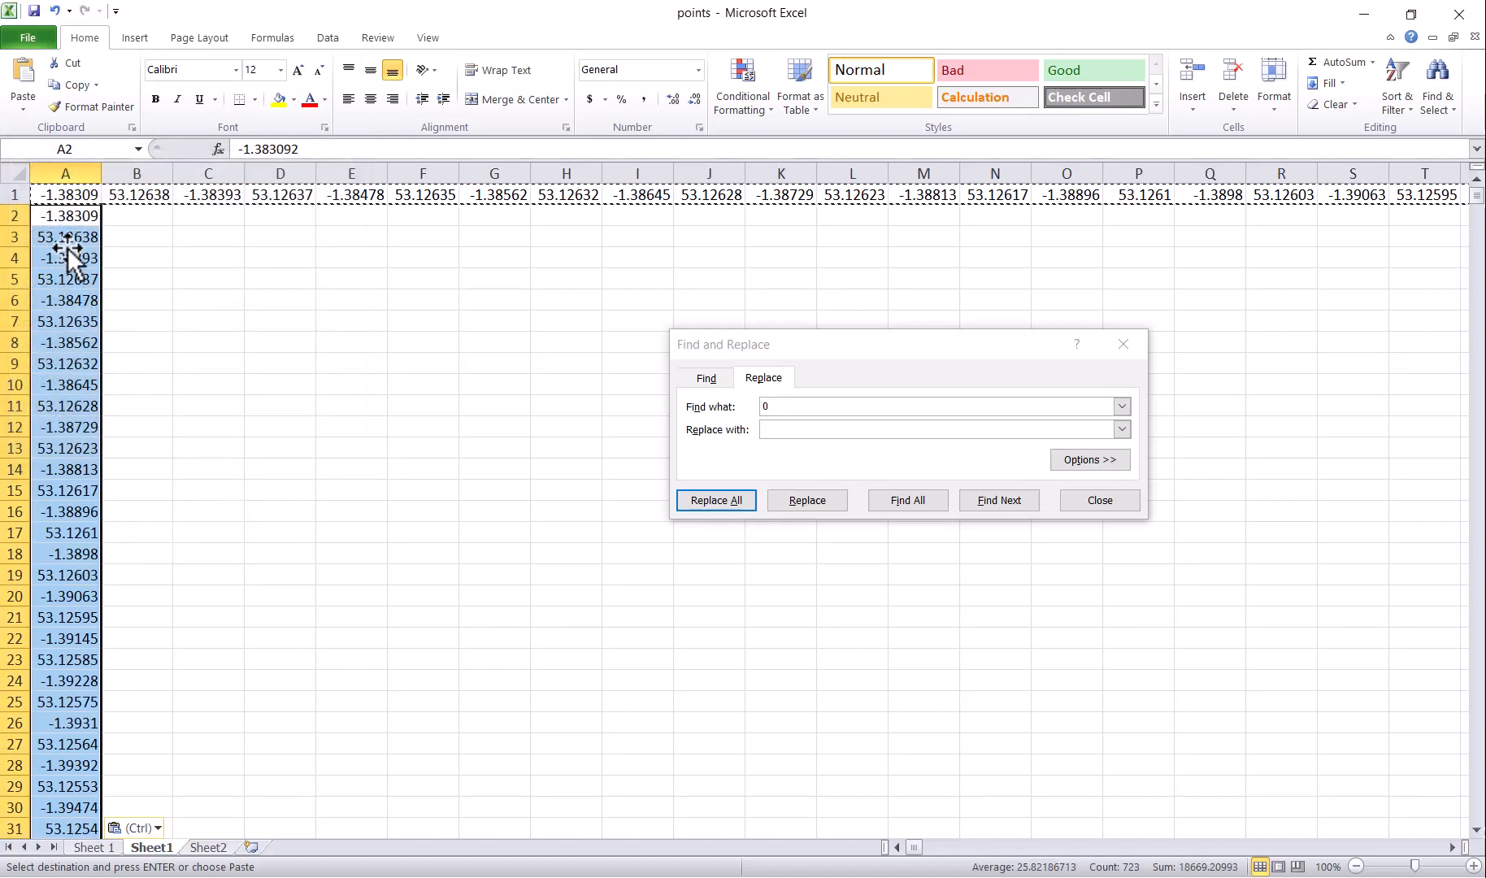
pyautogui.click(14, 195)
pyautogui.click(1230, 71)
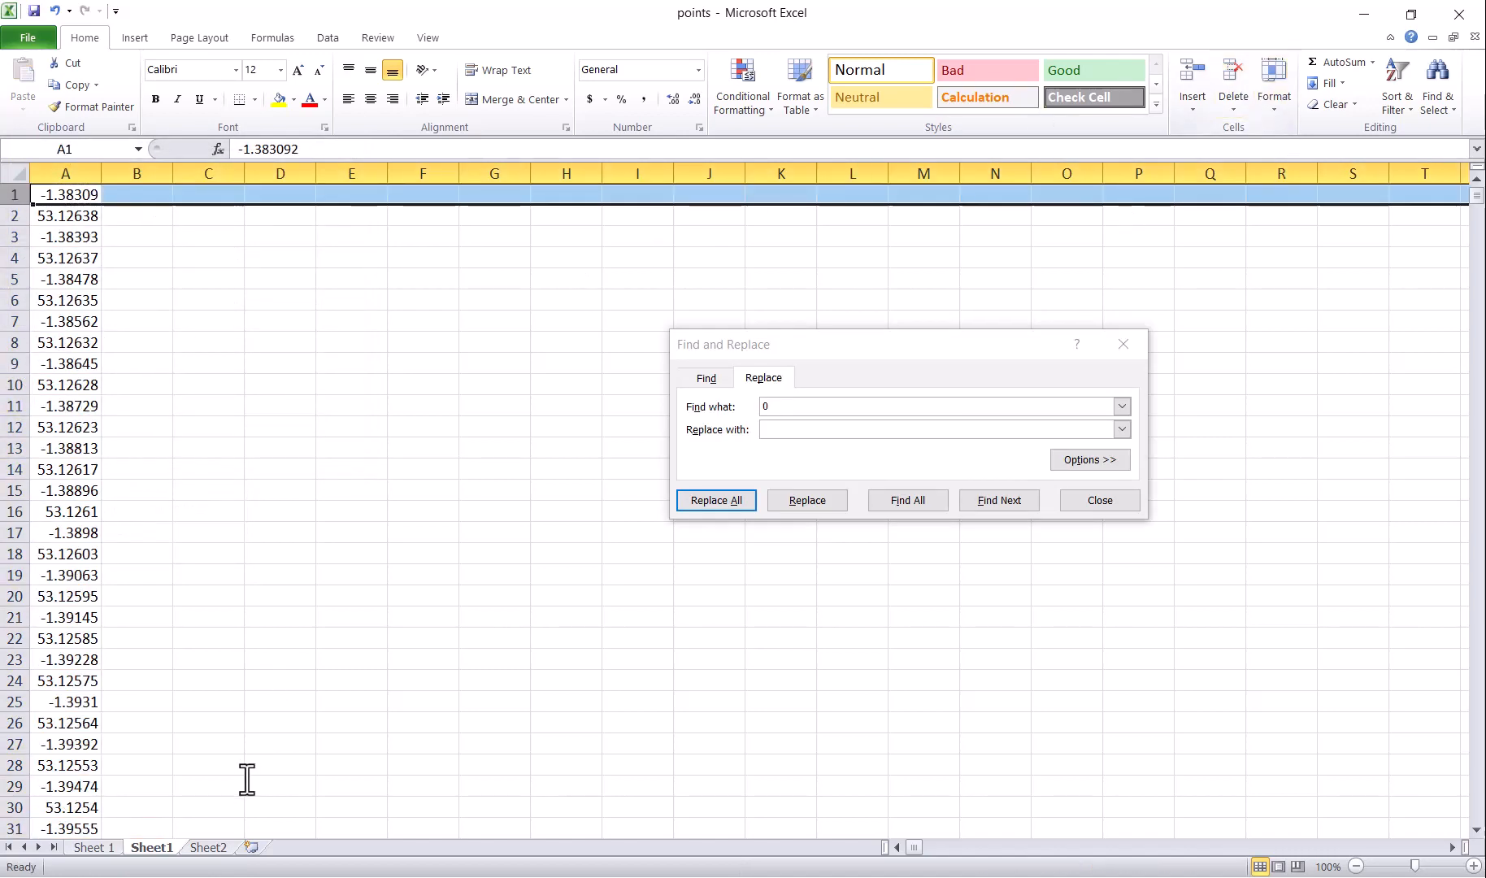
# Step: Paste Sheet2's a1/a2 template into B:C, replace 'a' with '=a', and select the 361 pairs
pyautogui.click(210, 848)
pyautogui.hotkey('ctrl', 'c')
pyautogui.click(159, 848)
pyautogui.click(141, 174)
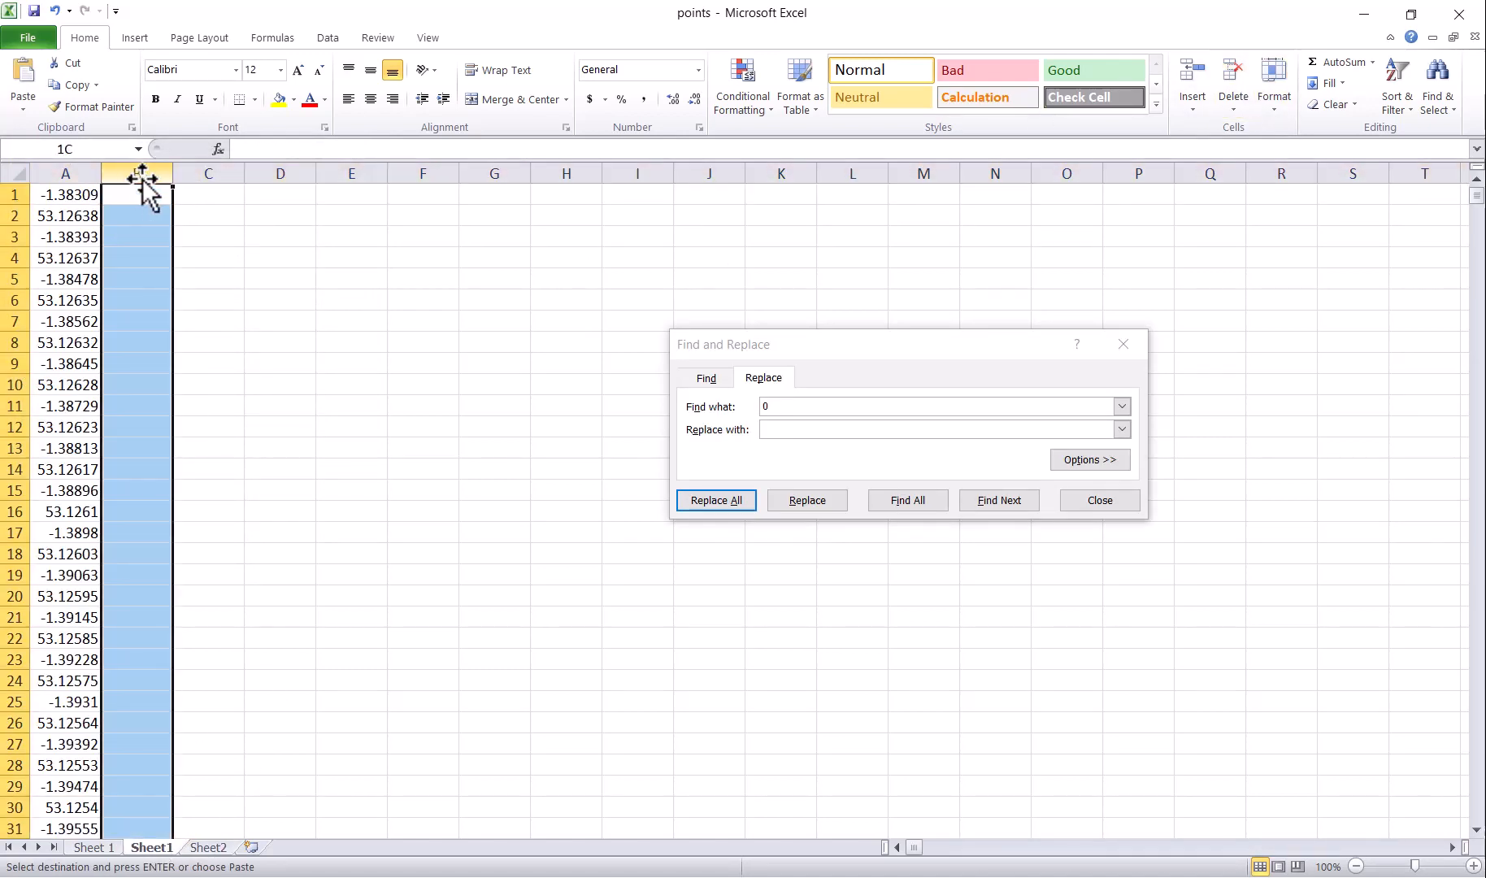
pyautogui.hotkey('ctrl', 'v')
pyautogui.click(717, 396)
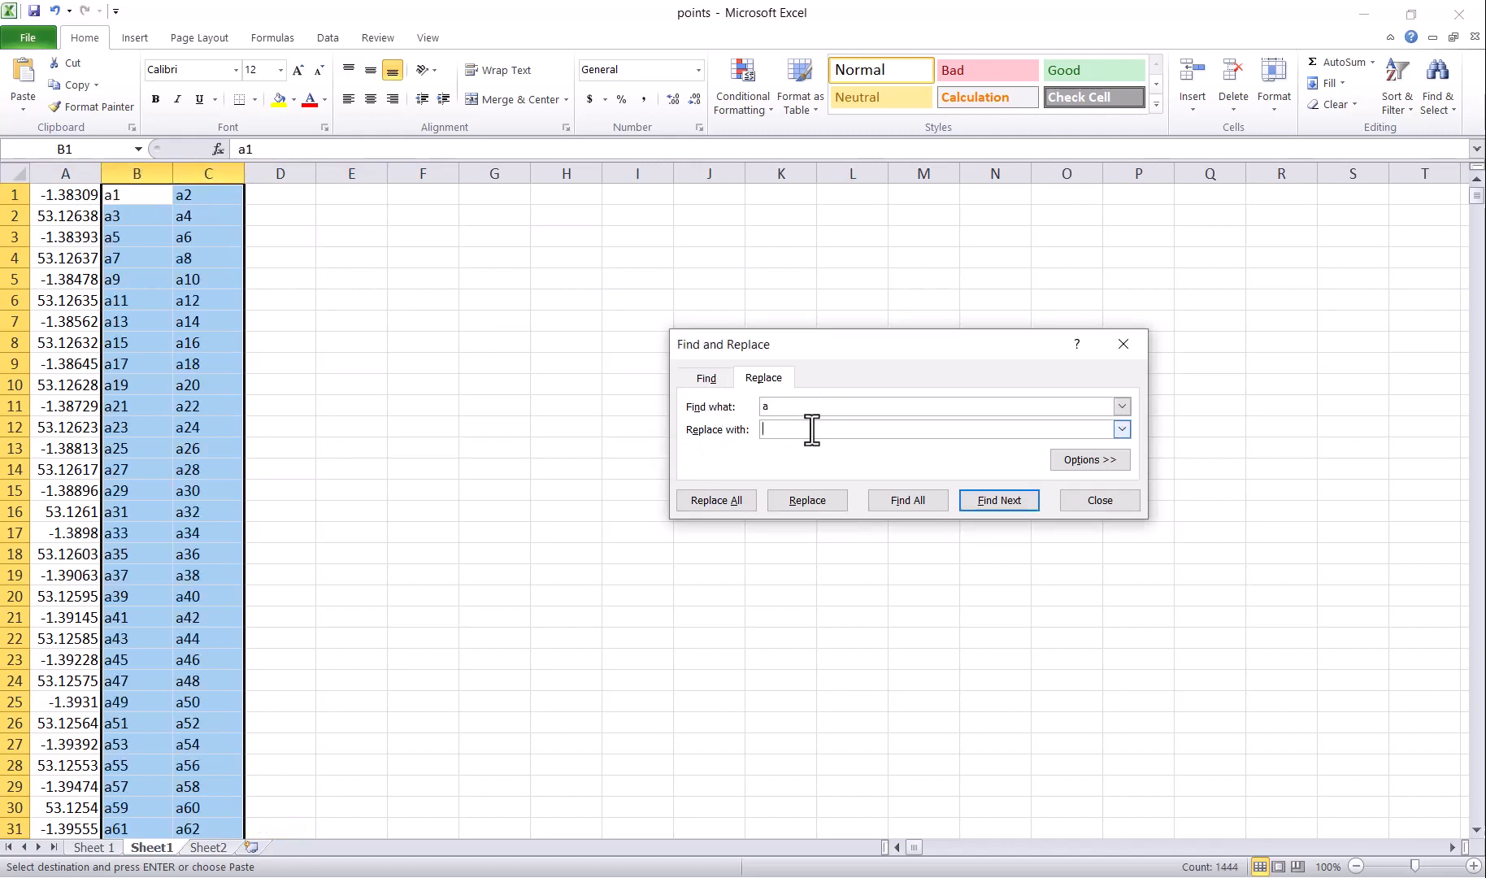
pyautogui.click(719, 501)
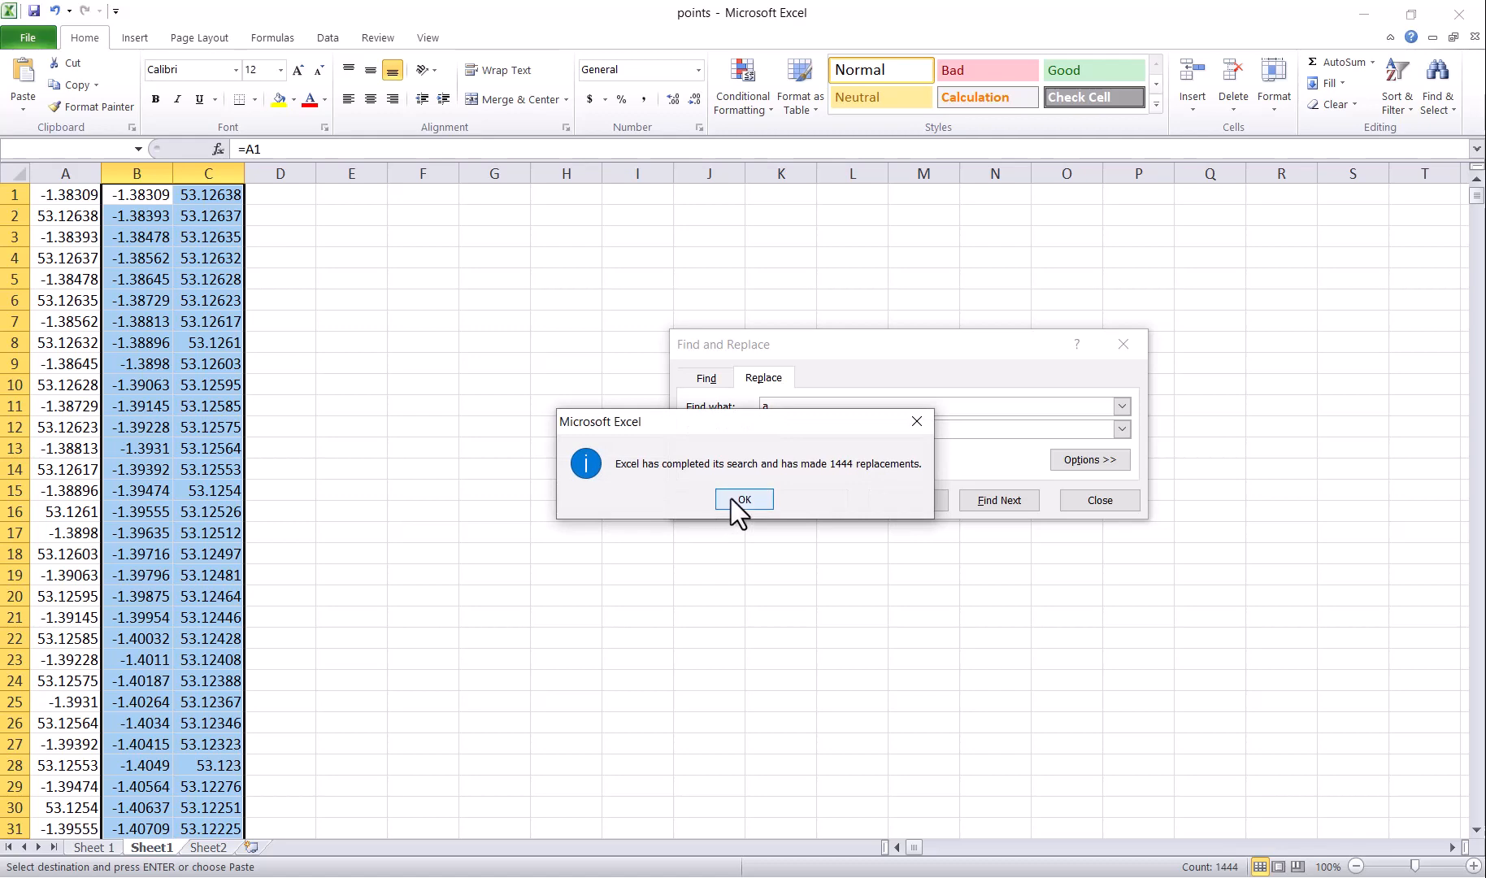
pyautogui.click(742, 499)
pyautogui.moveTo(155, 198); pyautogui.dragTo(188, 786)
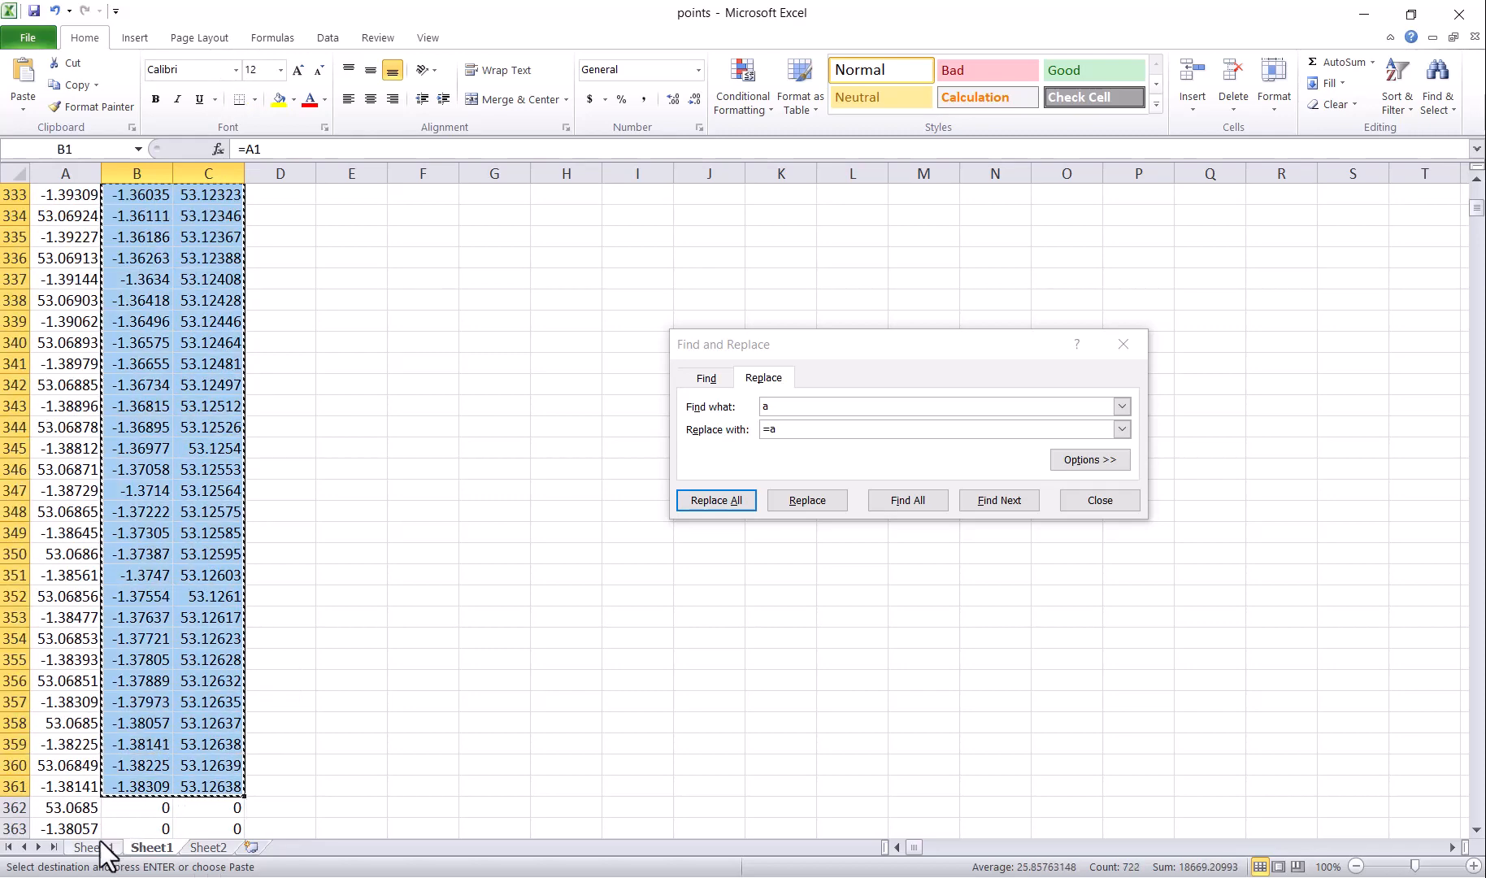
# Step: Paste the pairs as values at C1088 on 'Sheet 1', filling rows 1088–1448
pyautogui.click(94, 846)
pyautogui.moveTo(378, 537); pyautogui.dragTo(448, 539)
pyautogui.rightClick(447, 539)
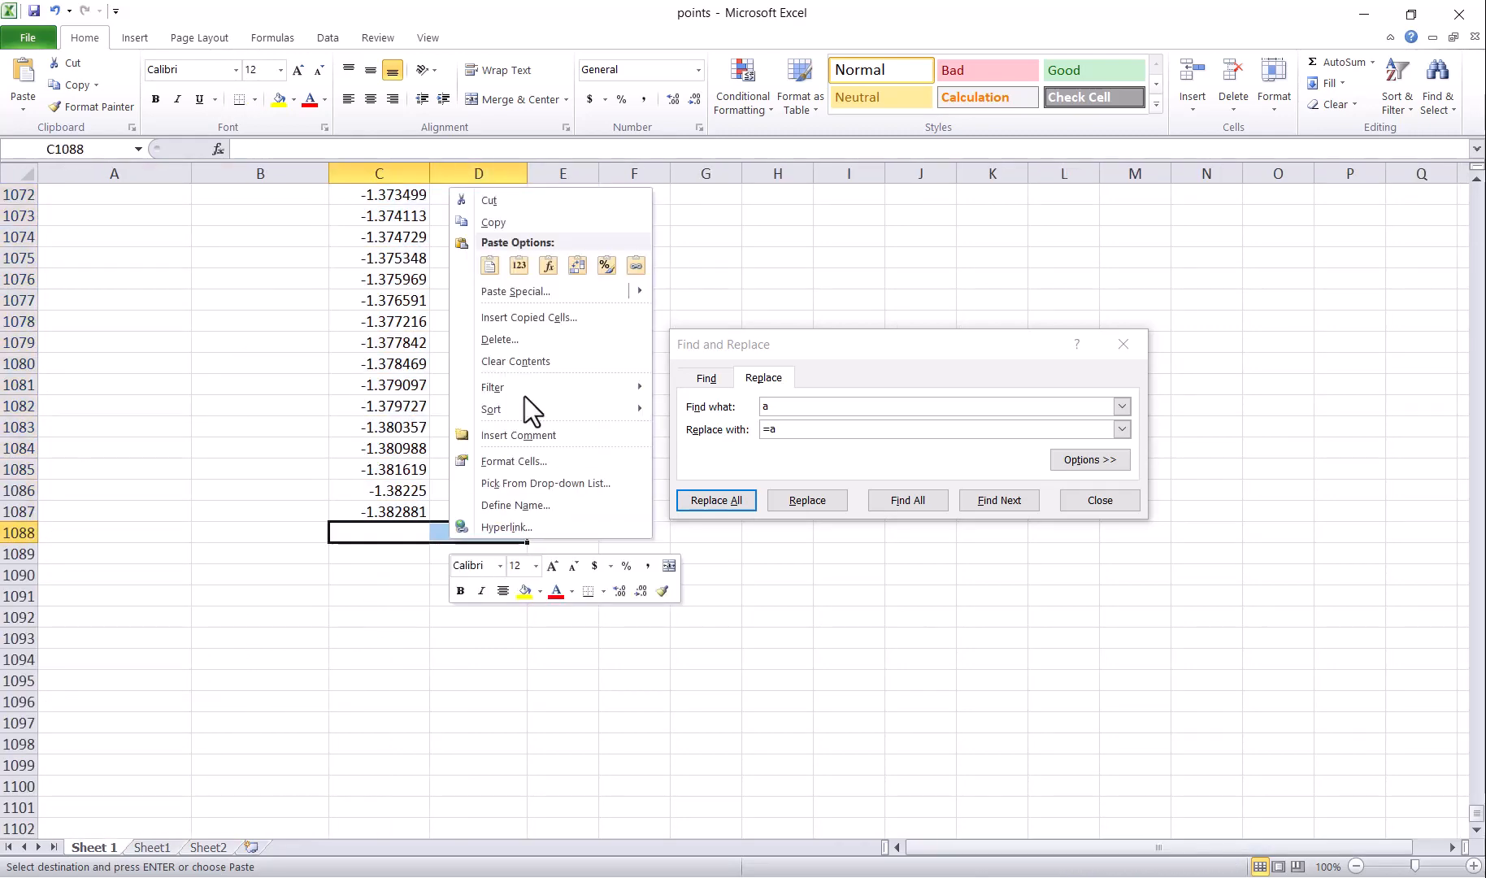
pyautogui.click(520, 273)
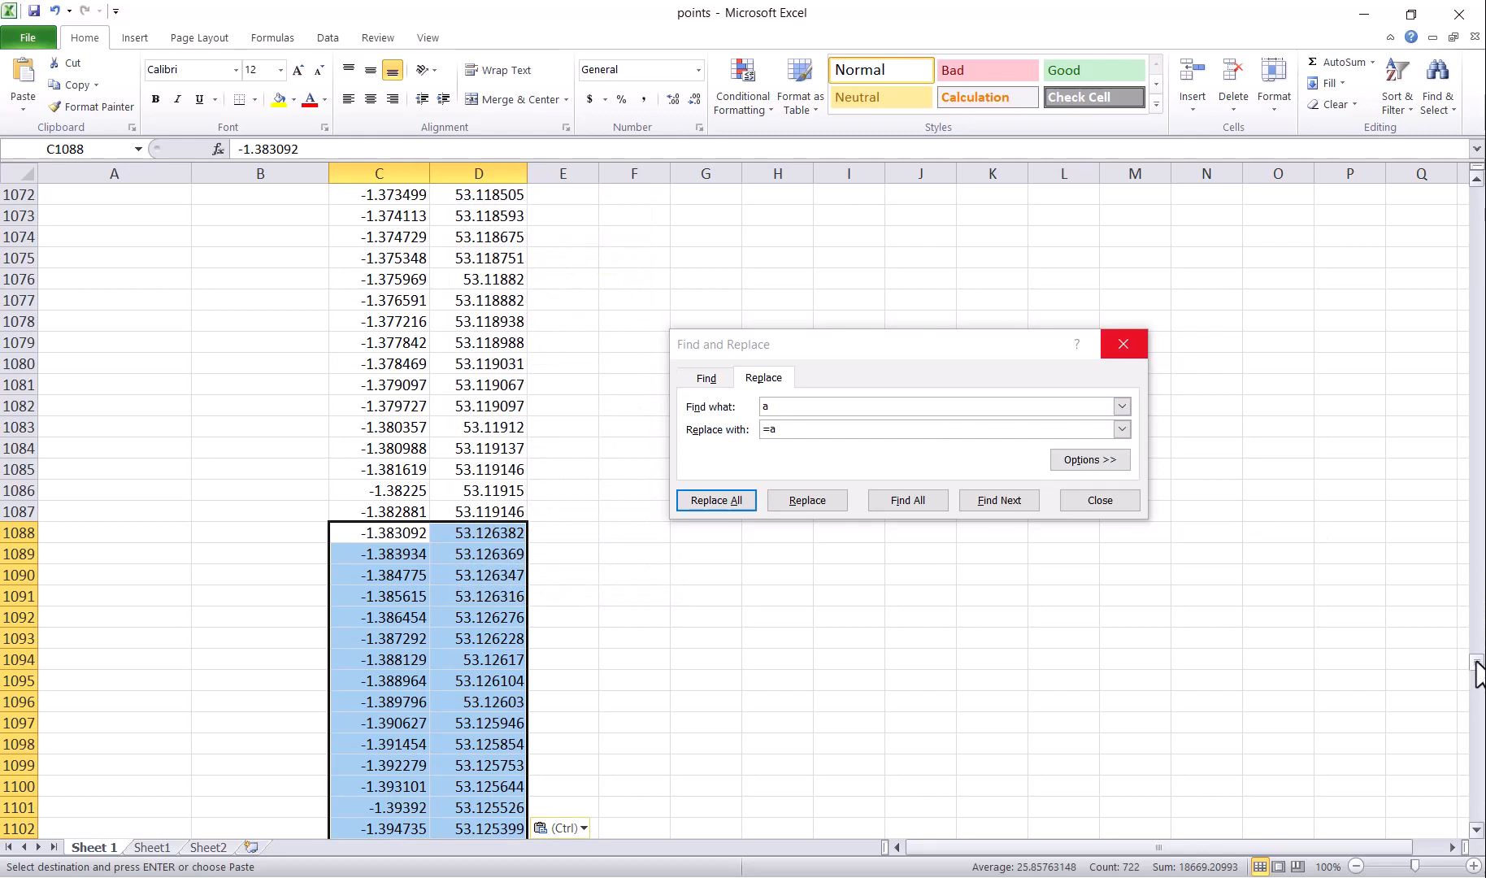
pyautogui.moveTo(1477, 662); pyautogui.dragTo(1480, 841)
pyautogui.scroll(-3, 687, 691)
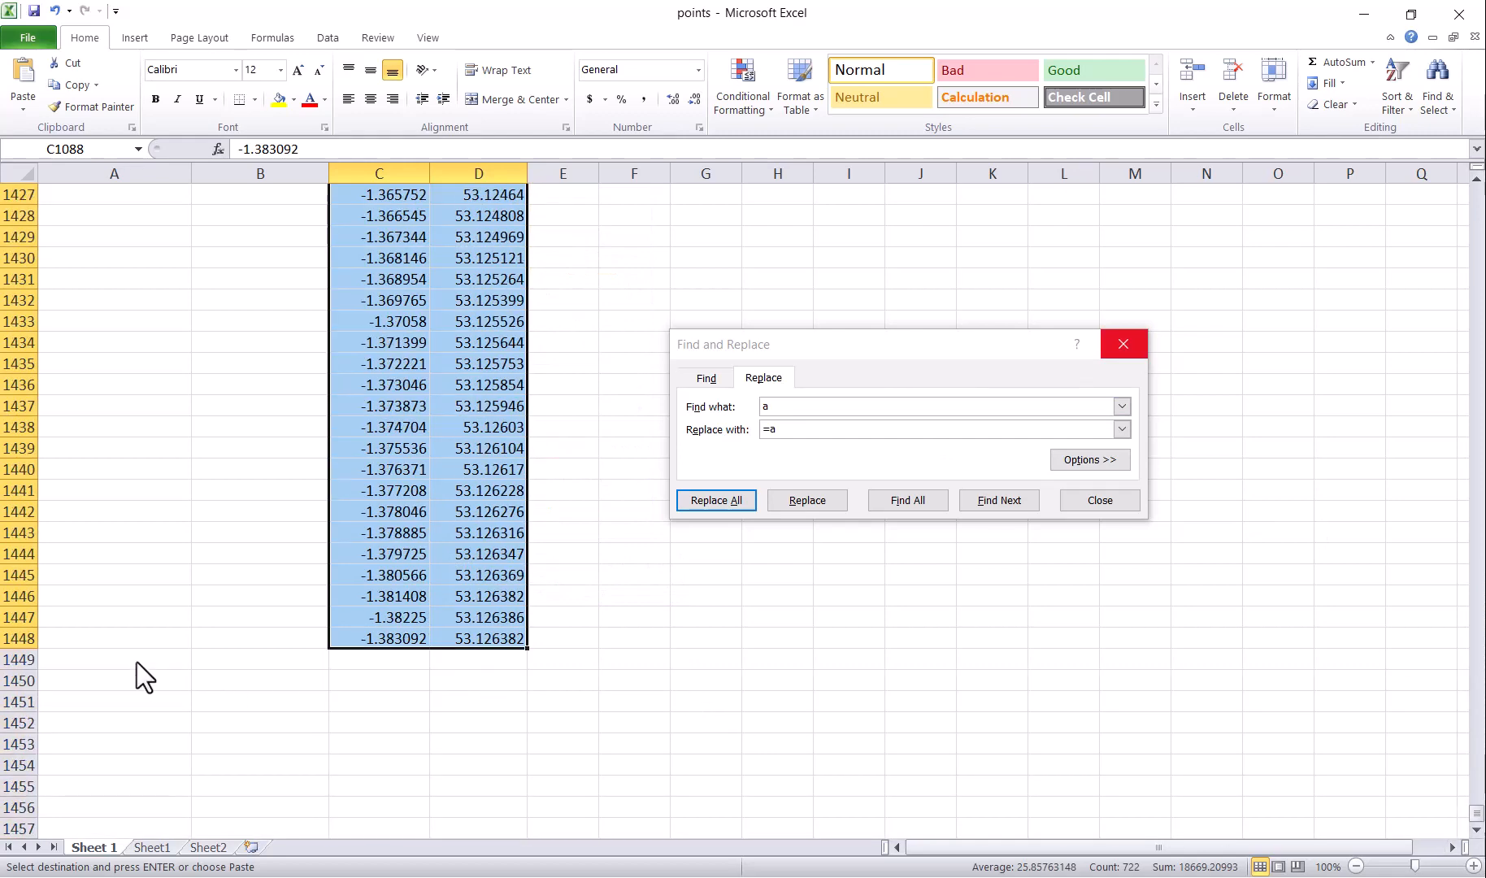
pyautogui.hotkey('alt', 'Tab')
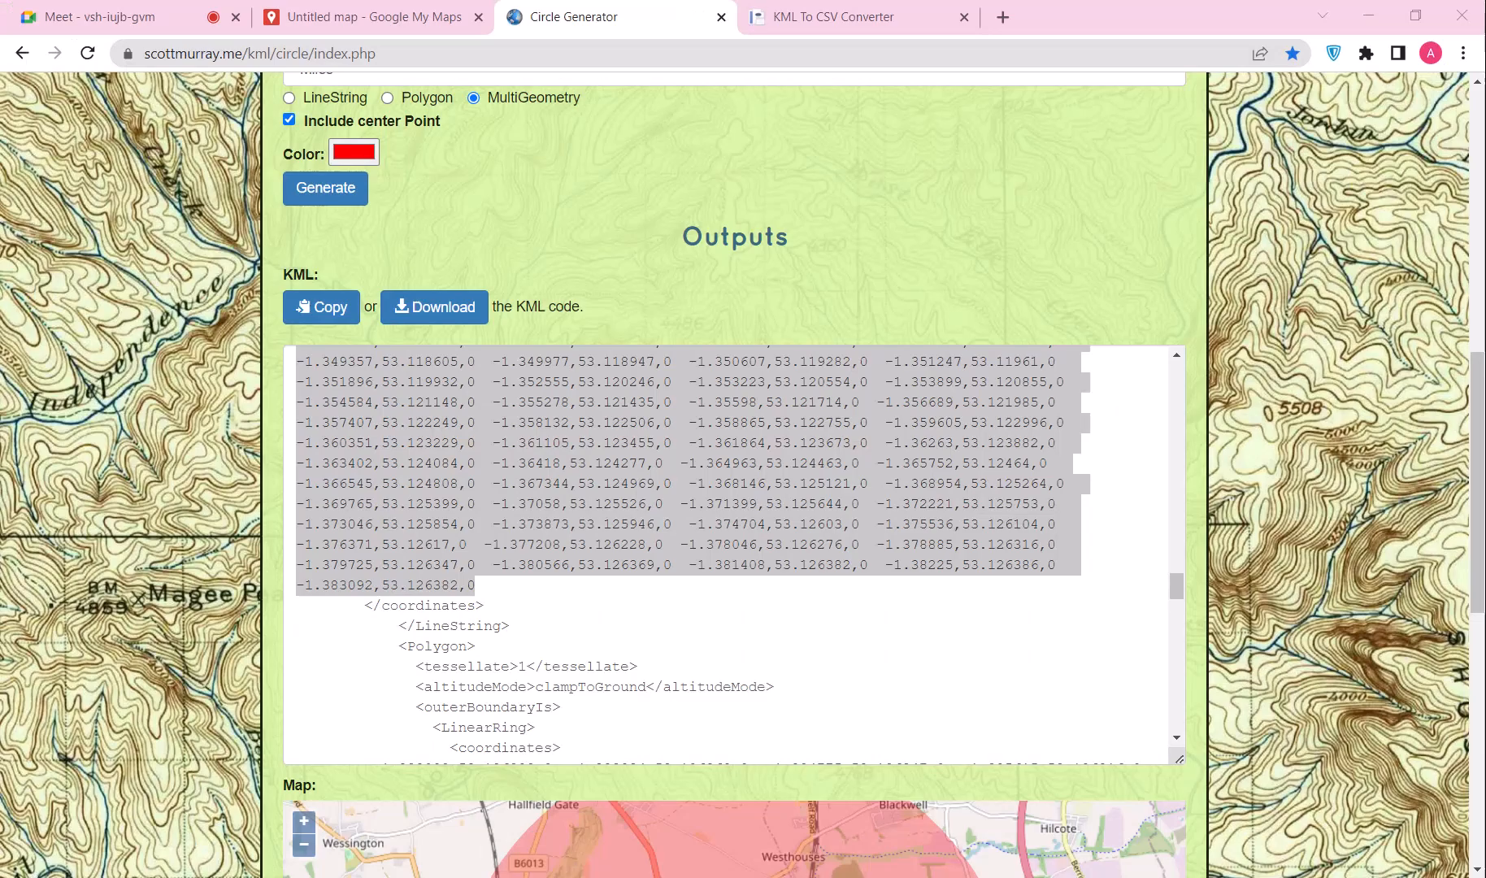
# Step: Generate a 2.5-mile radius circle and select its KML coordinate lines
pyautogui.scroll(4, 340, 283)
pyautogui.click(397, 314)
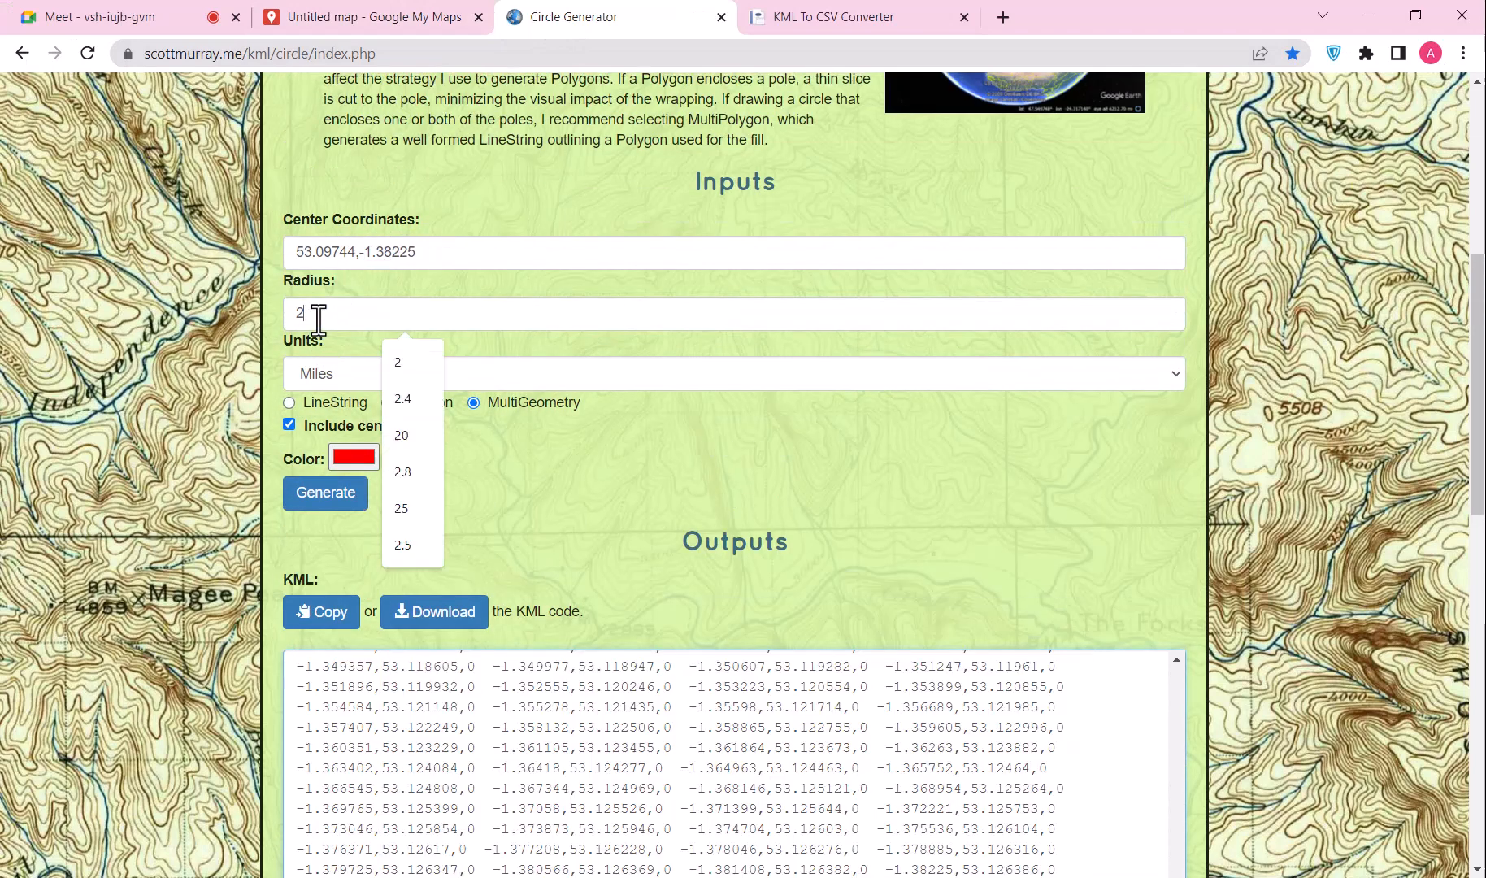
pyautogui.write('2.5')
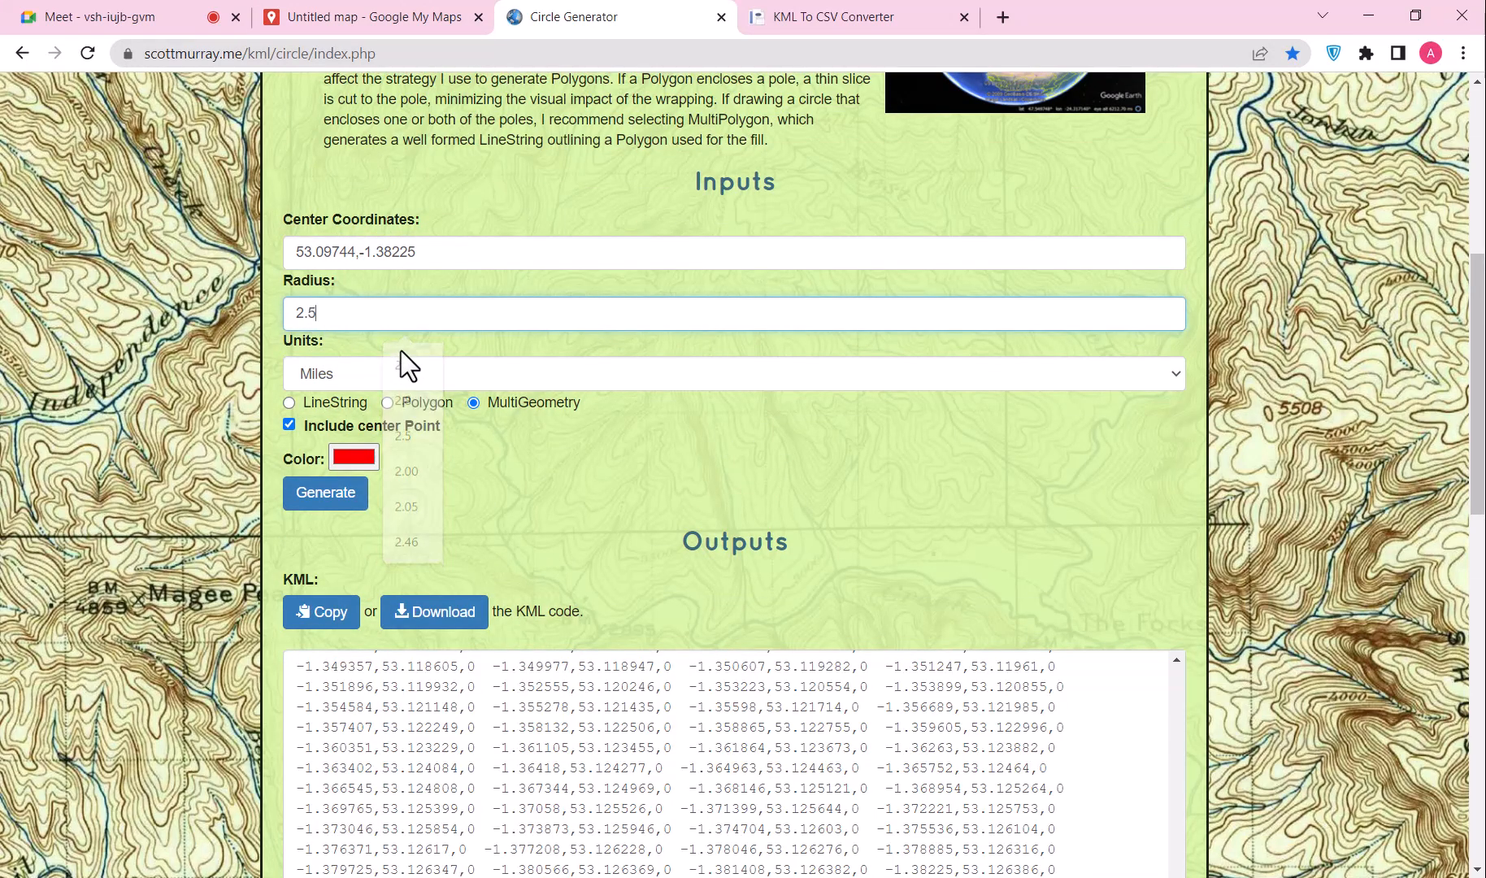
pyautogui.click(325, 497)
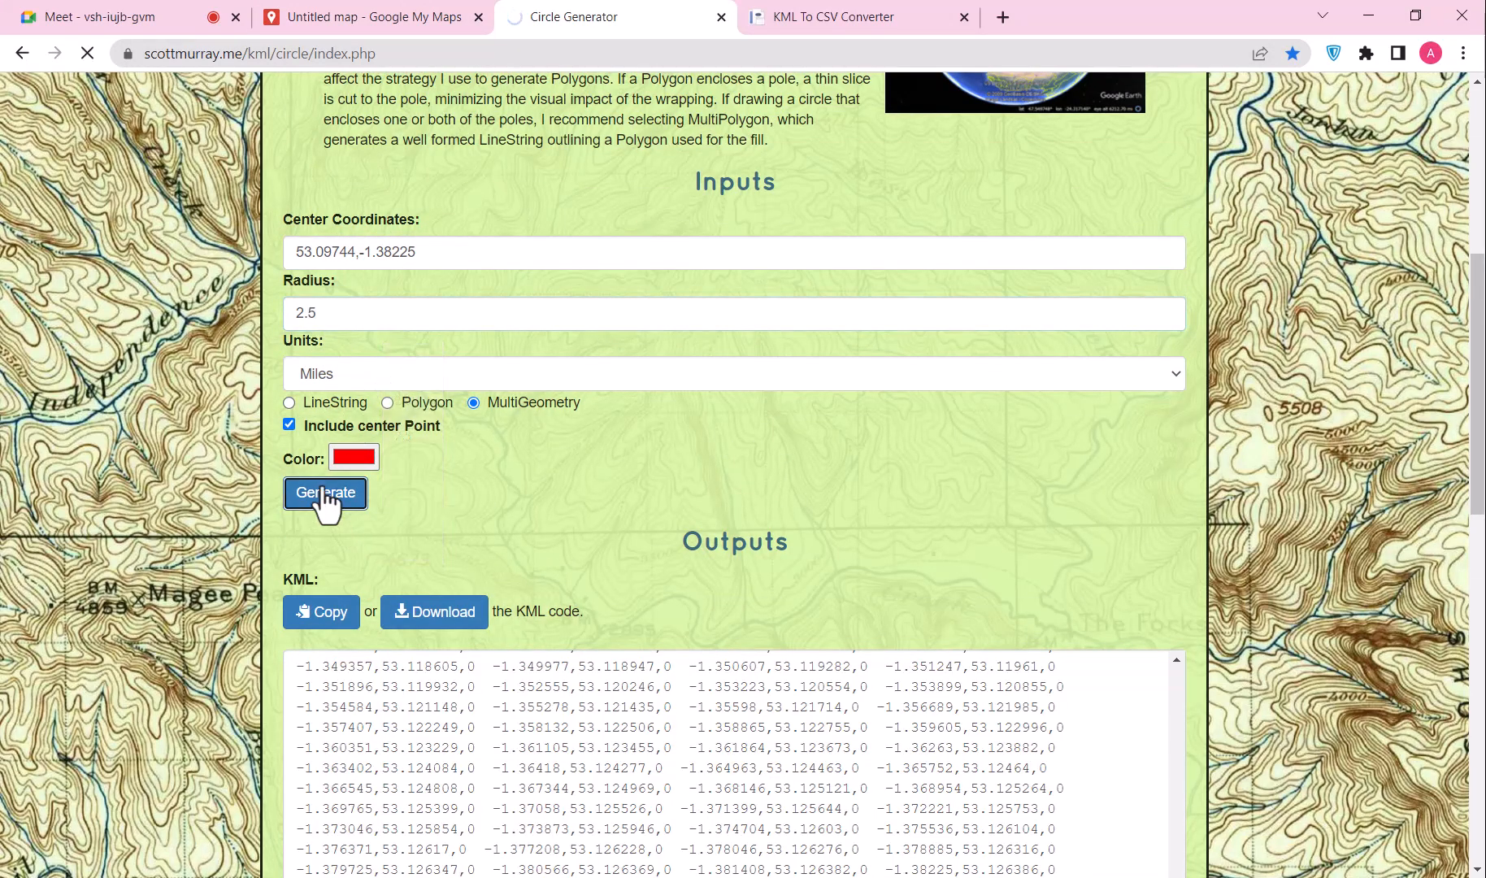
pyautogui.scroll(-15, 497, 431)
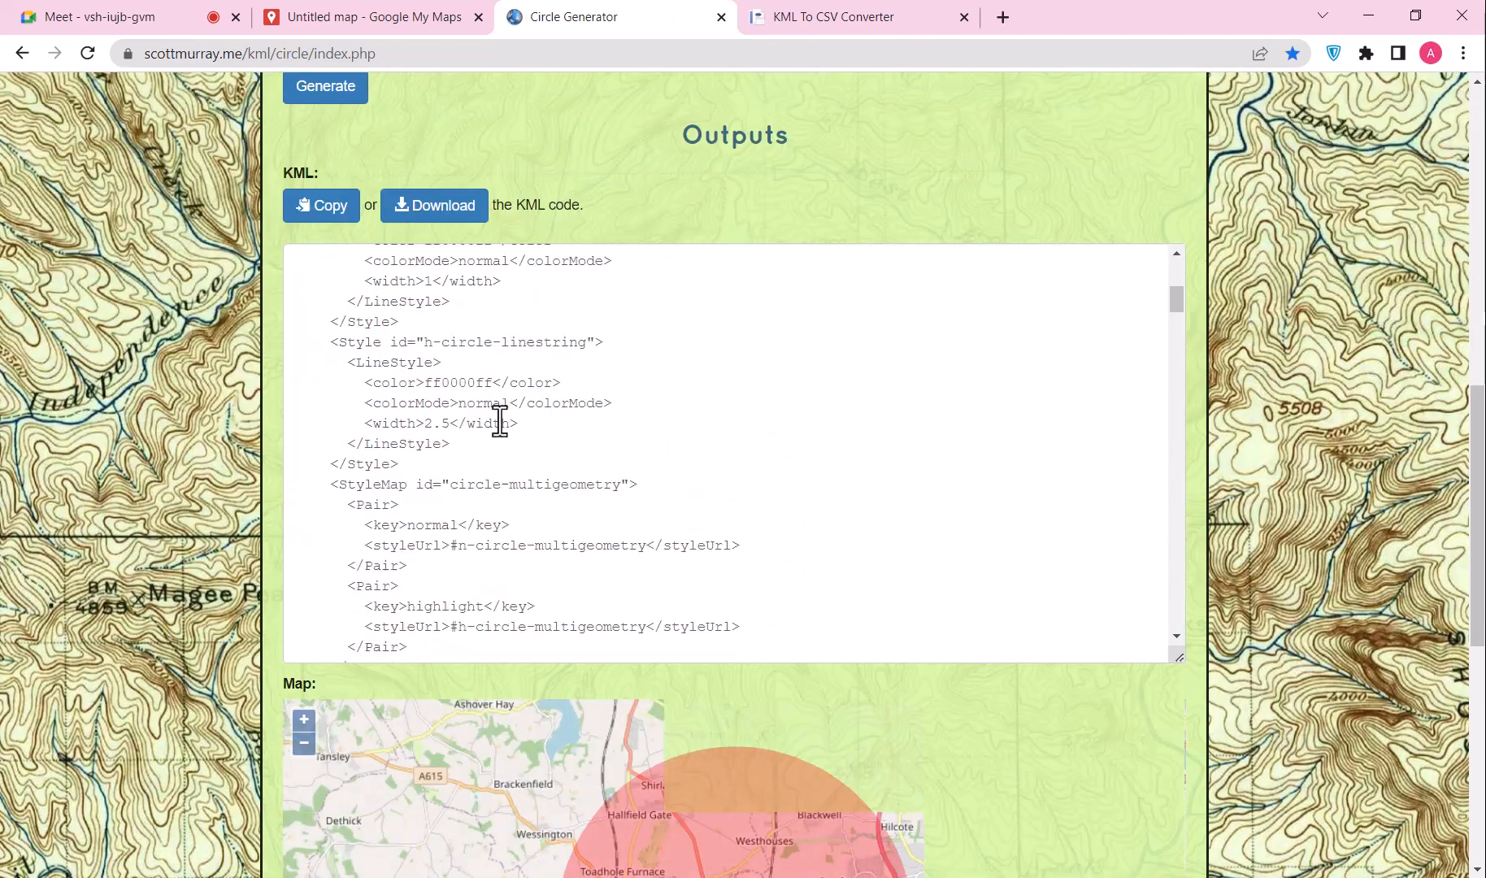
pyautogui.scroll(-5, 499, 425)
pyautogui.moveTo(378, 282); pyautogui.dragTo(471, 482)
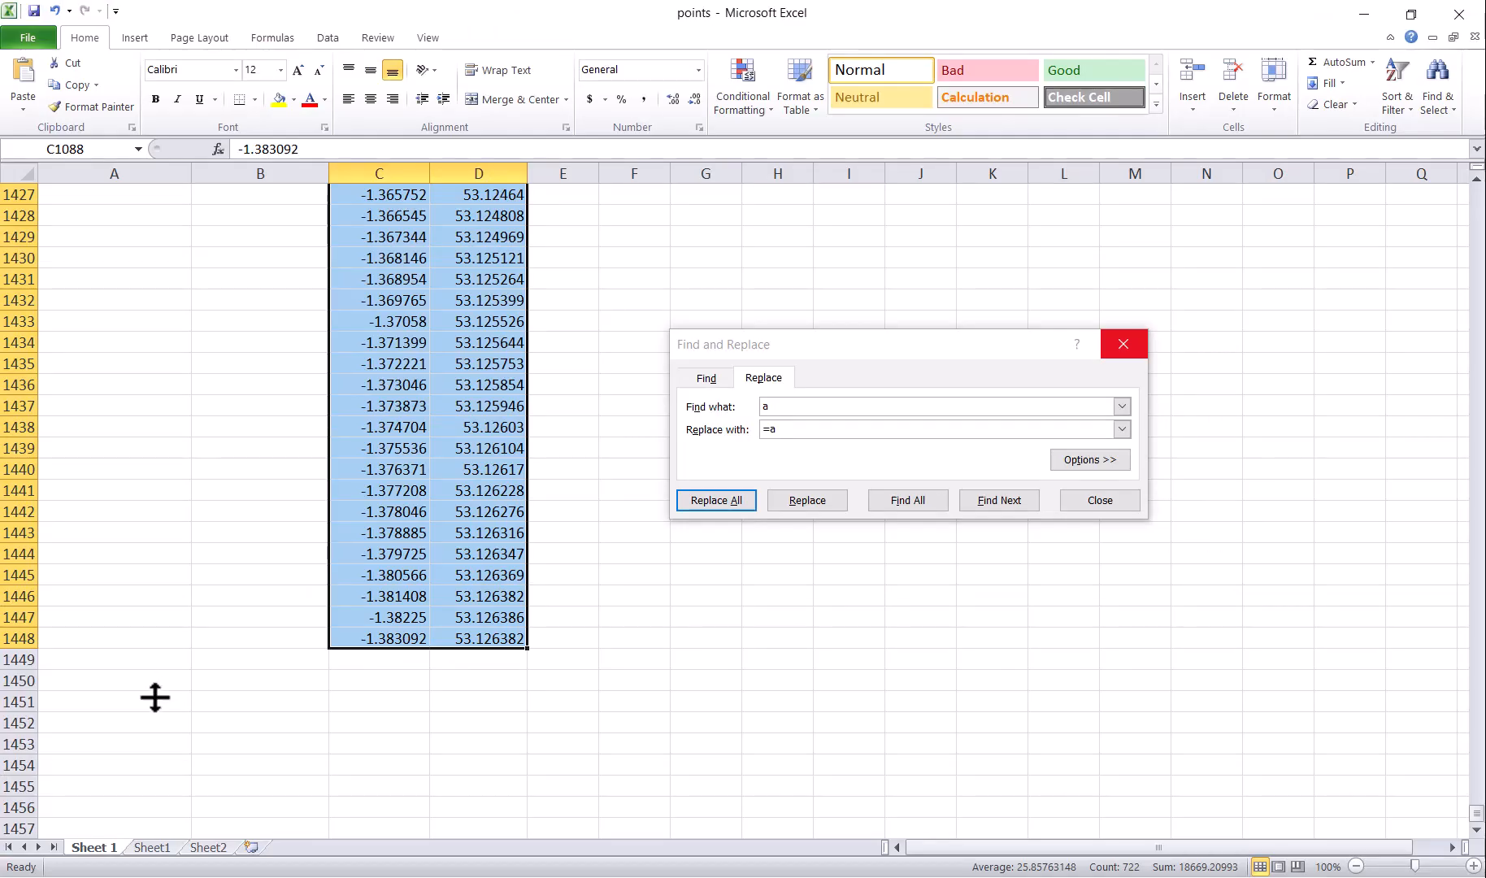
# Step: Paste the 2.5-mile circle's coordinates into Sheet1 row 1 and strip the leading '0 ' from all 360
pyautogui.click(152, 847)
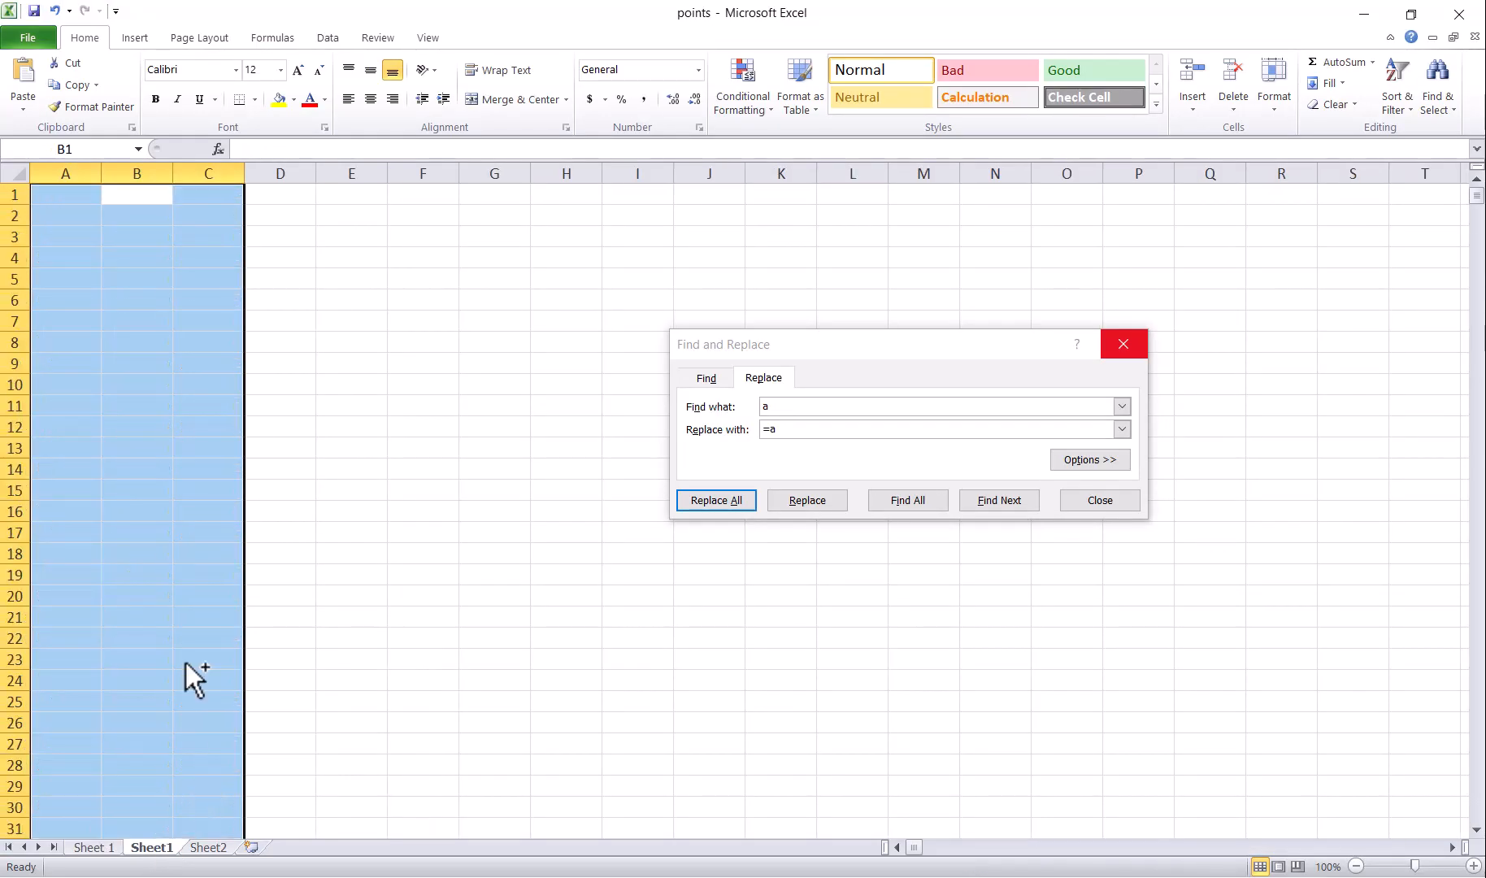
pyautogui.hotkey('ctrl', 'v')
pyautogui.click(376, 198)
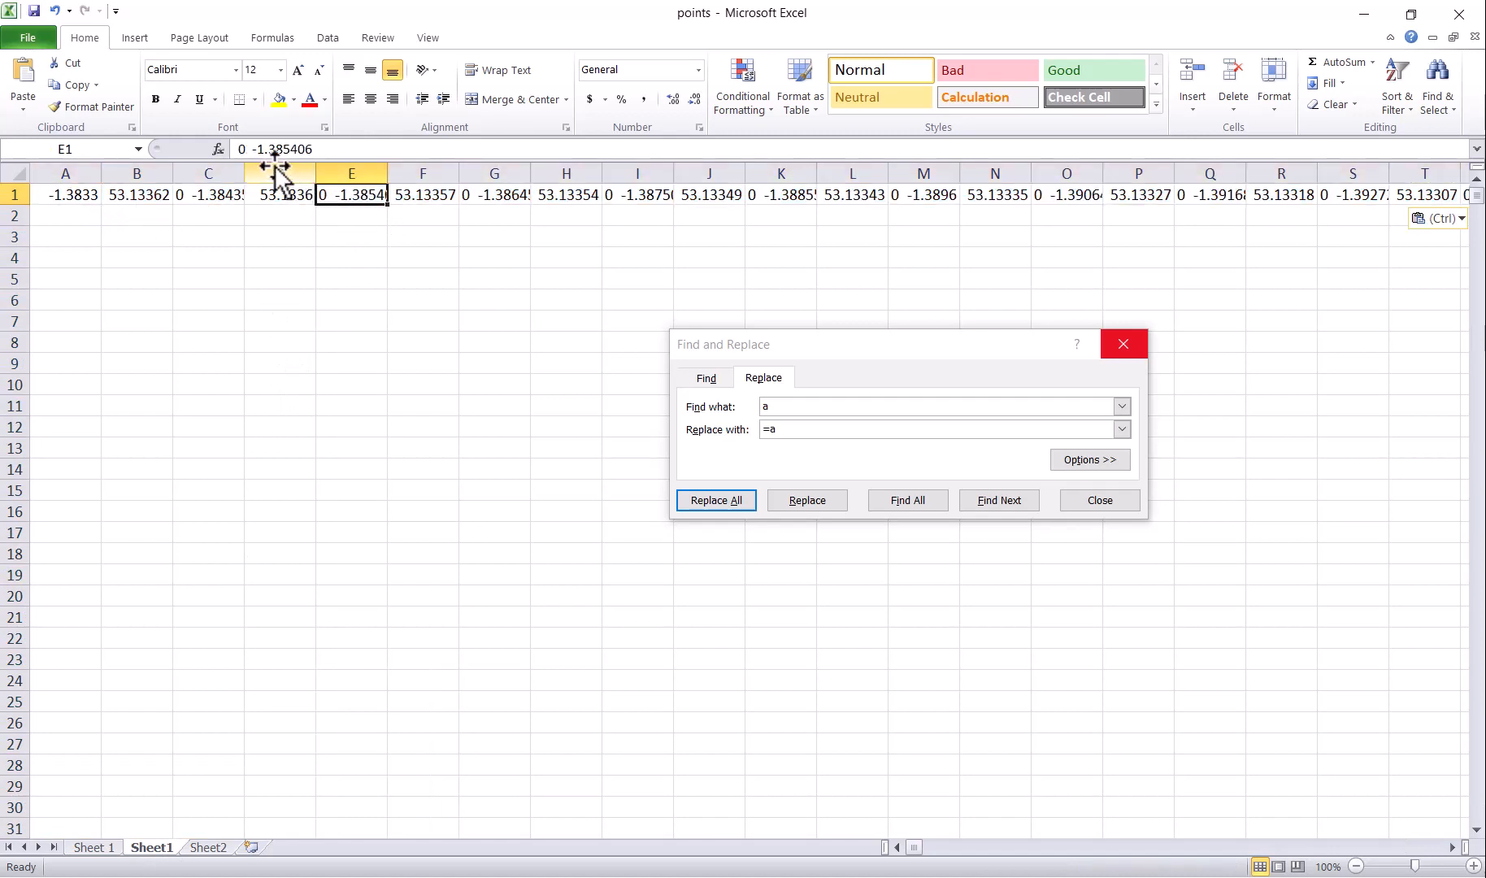
pyautogui.moveTo(247, 150); pyautogui.dragTo(213, 151)
pyautogui.moveTo(802, 408); pyautogui.dragTo(666, 398)
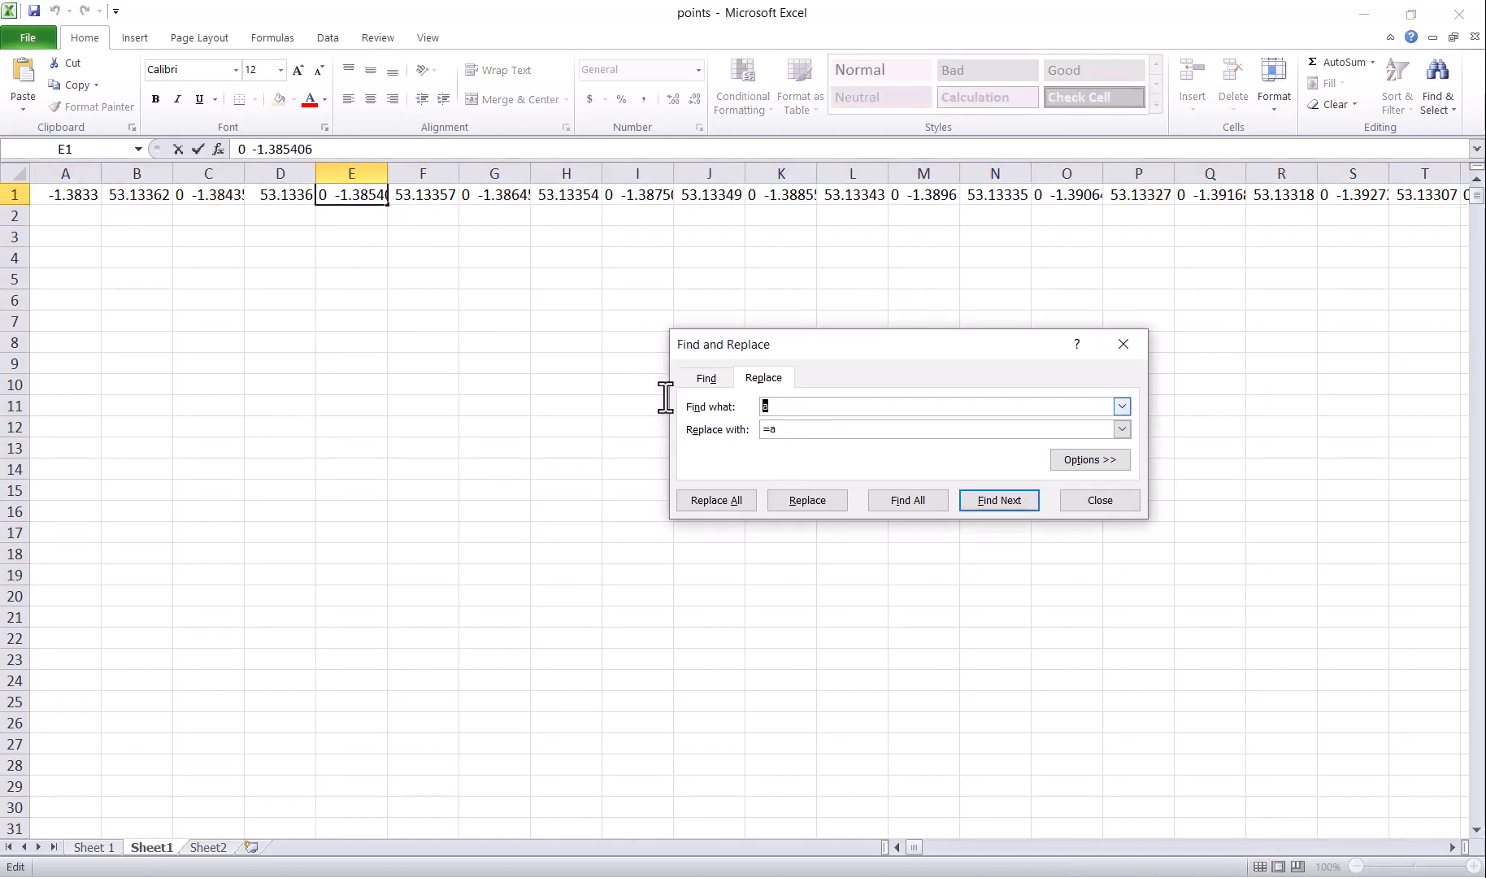
pyautogui.click(730, 500)
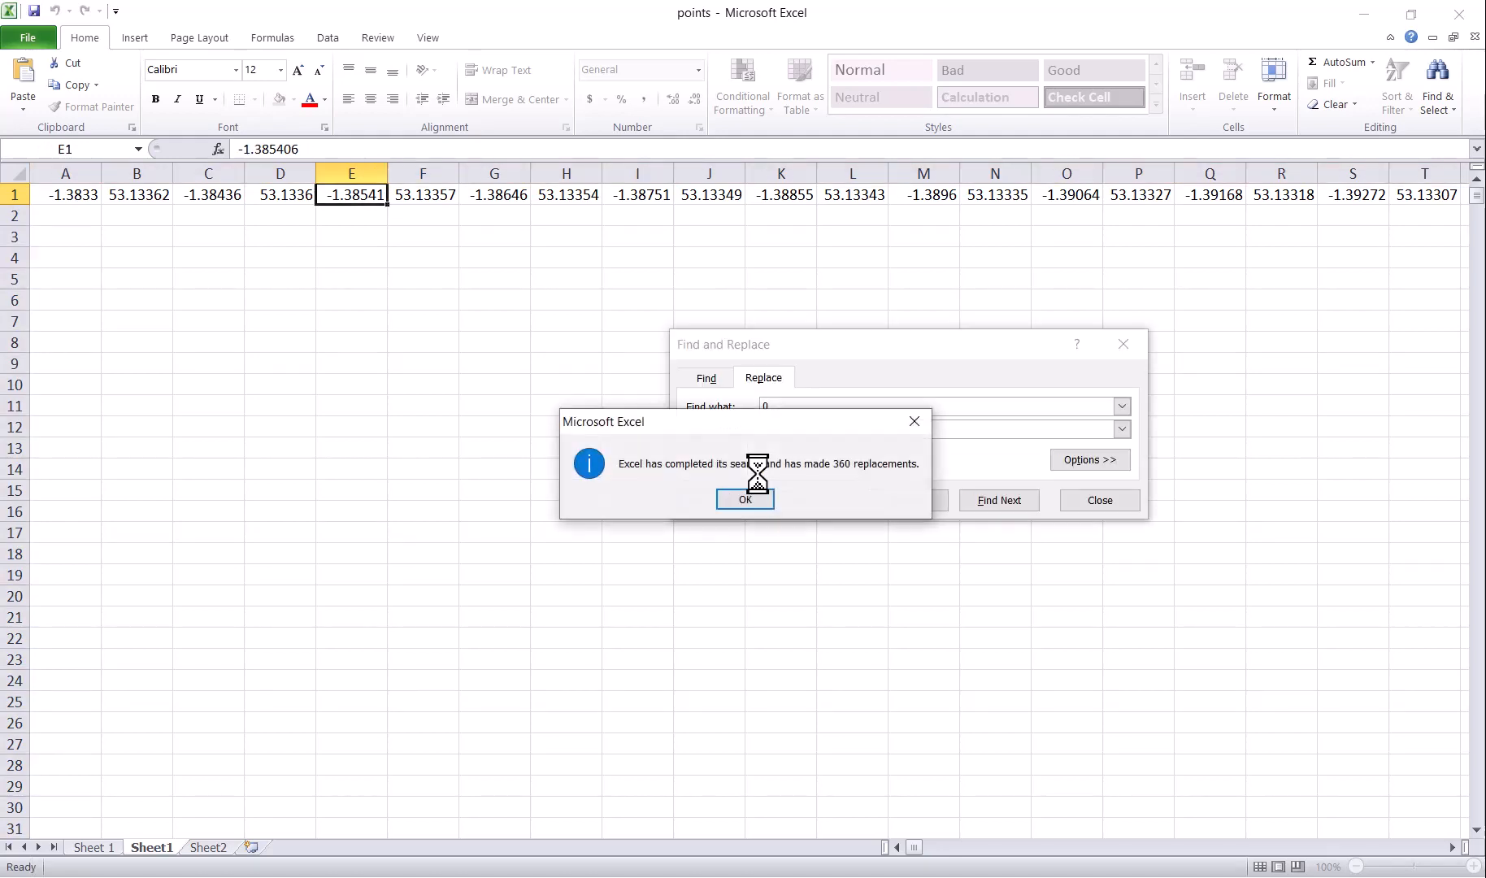
pyautogui.click(757, 502)
# Step: Transpose the coordinate row into column A from A2, then delete the original row
pyautogui.click(15, 194)
pyautogui.hotkey('ctrl', 'c')
pyautogui.click(51, 215)
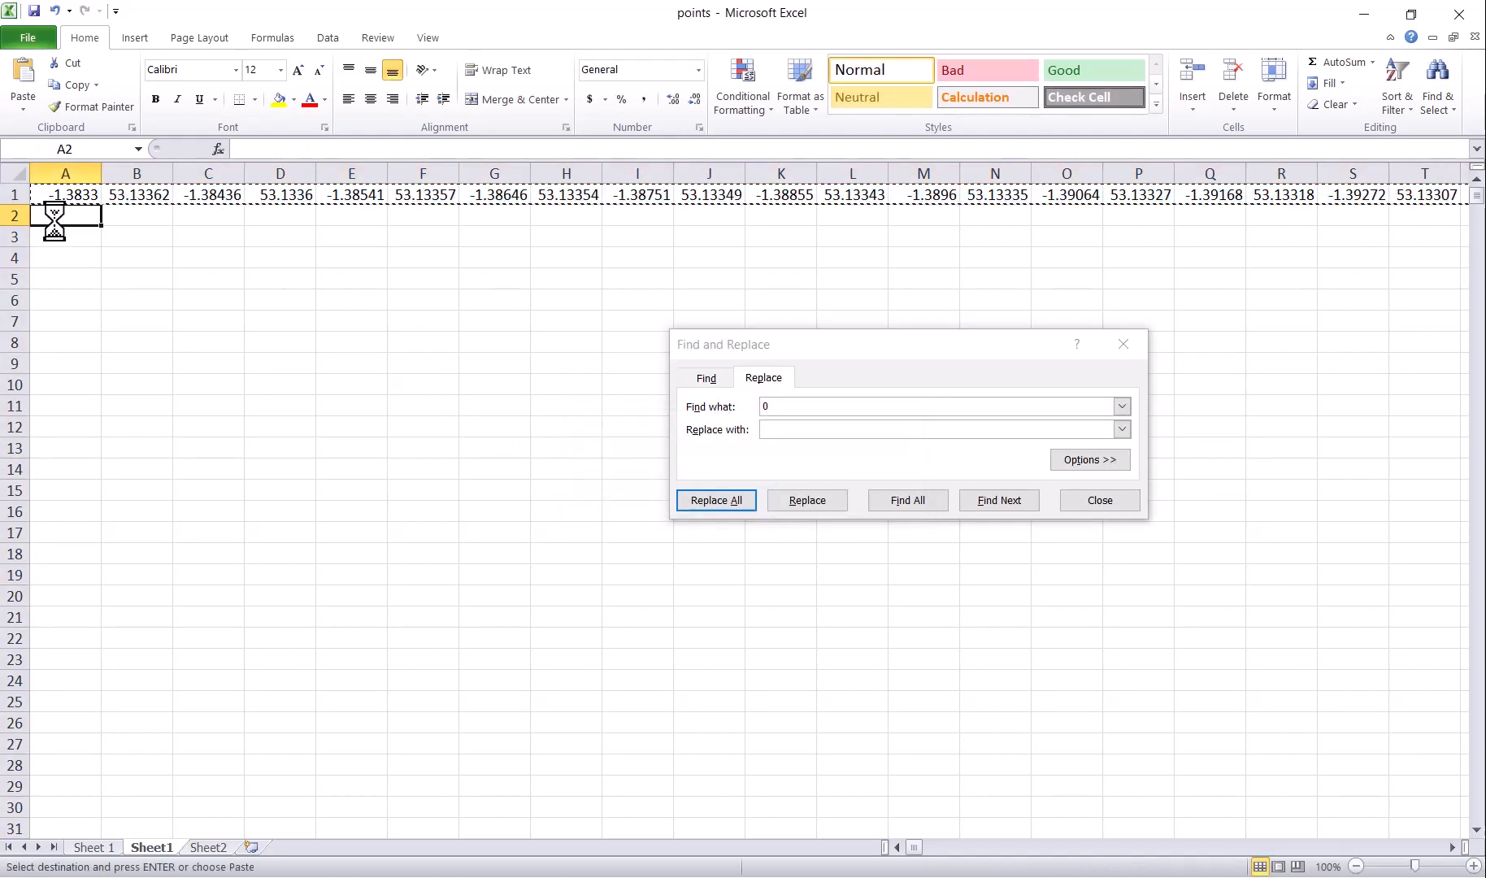
pyautogui.rightClick(52, 215)
pyautogui.click(120, 323)
pyautogui.click(198, 420)
pyautogui.click(223, 454)
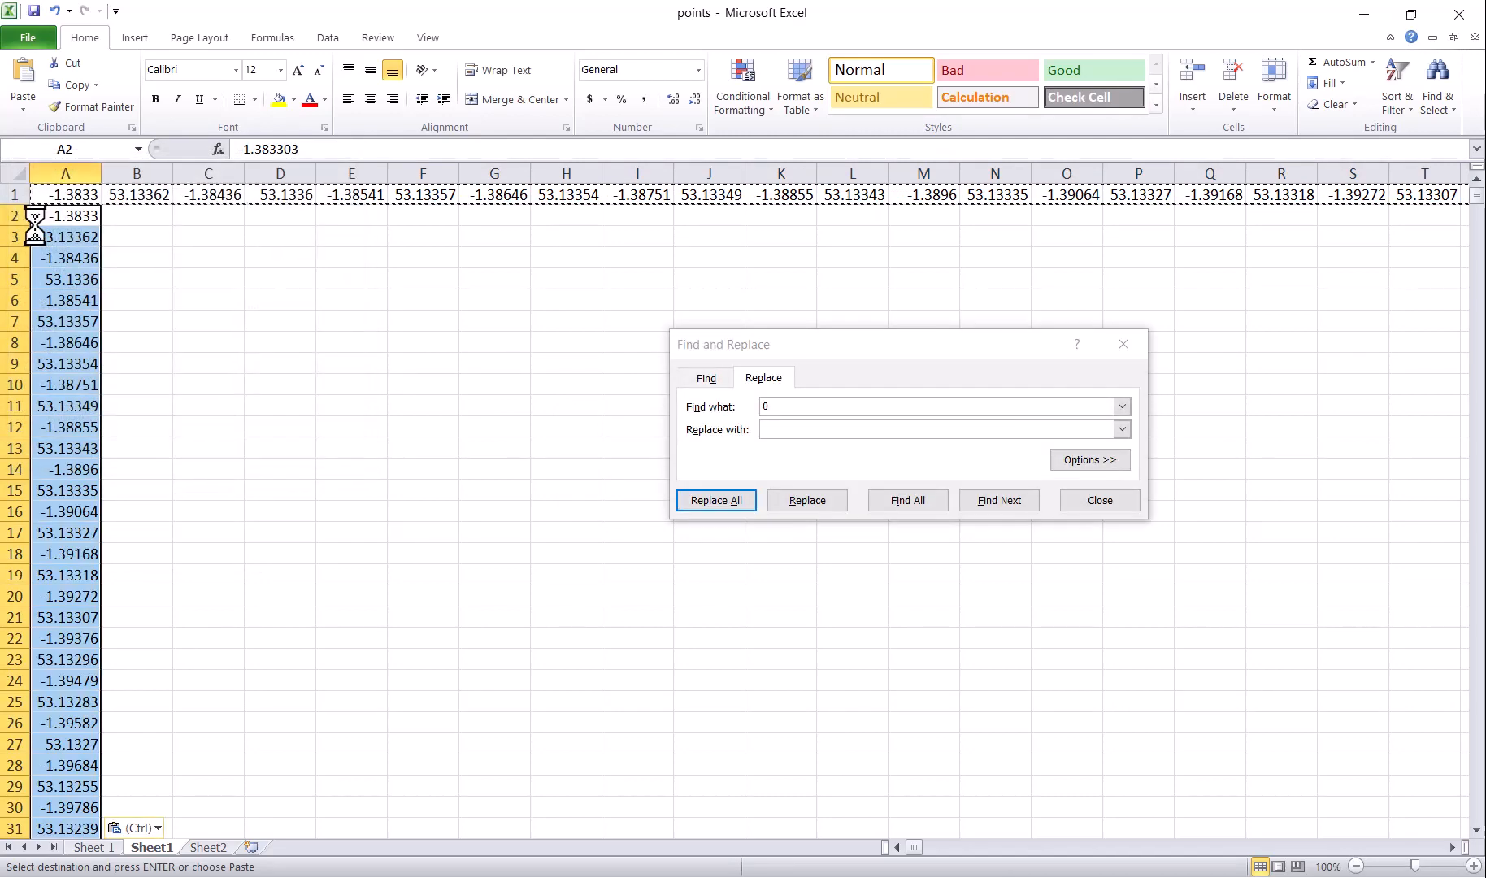
pyautogui.click(10, 195)
pyautogui.click(1233, 82)
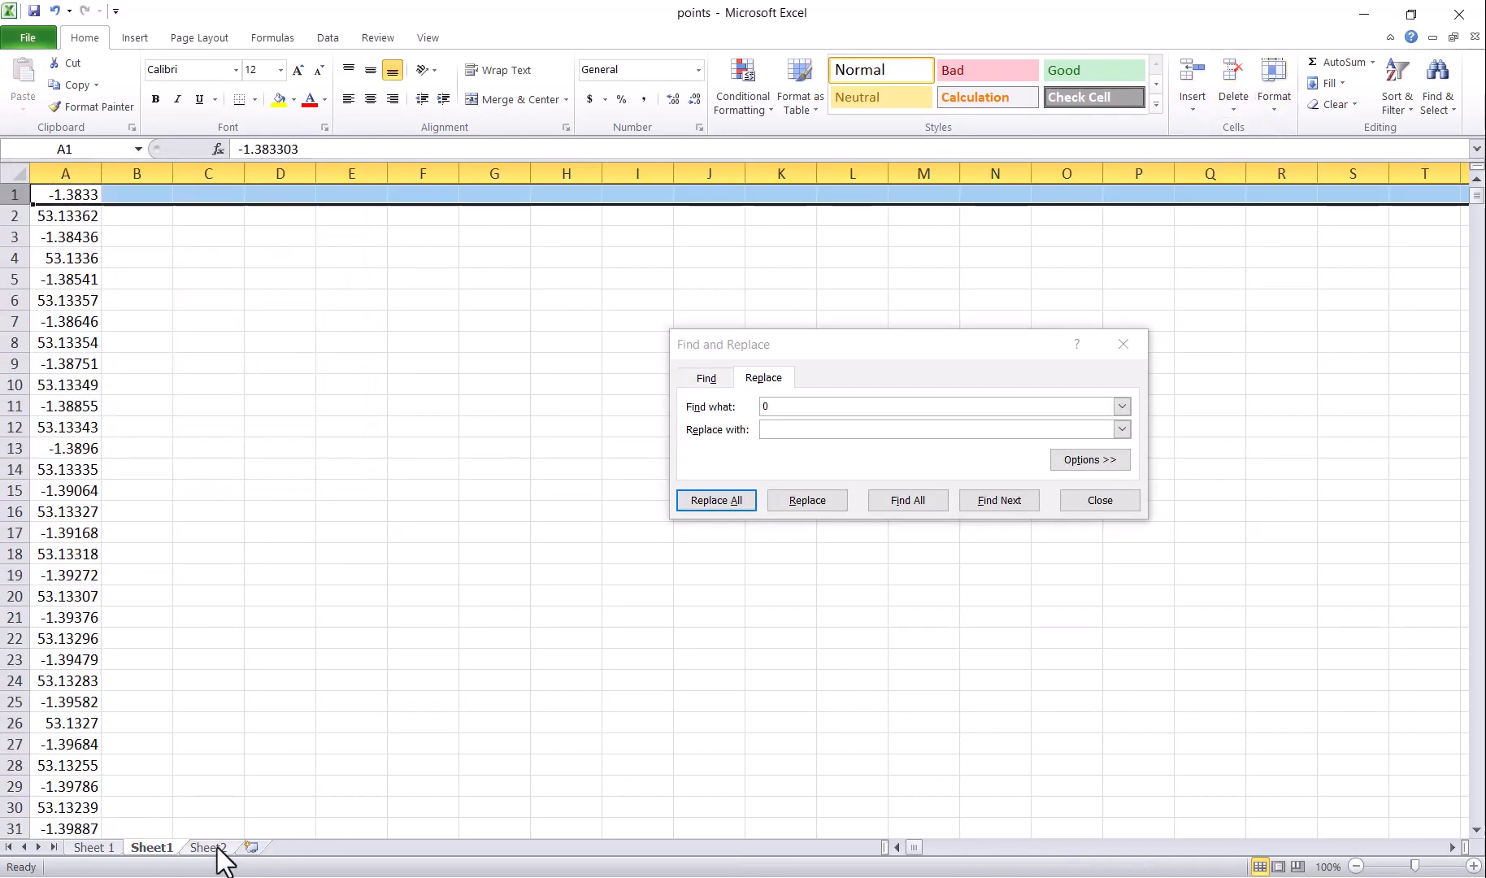
# Step: Paste the a1, a2 reference template into columns B:C and turn it into =A formulas
pyautogui.click(213, 848)
pyautogui.click(168, 848)
pyautogui.moveTo(137, 173); pyautogui.dragTo(175, 176)
pyautogui.hotkey('ctrl', 'v')
pyautogui.write('a')
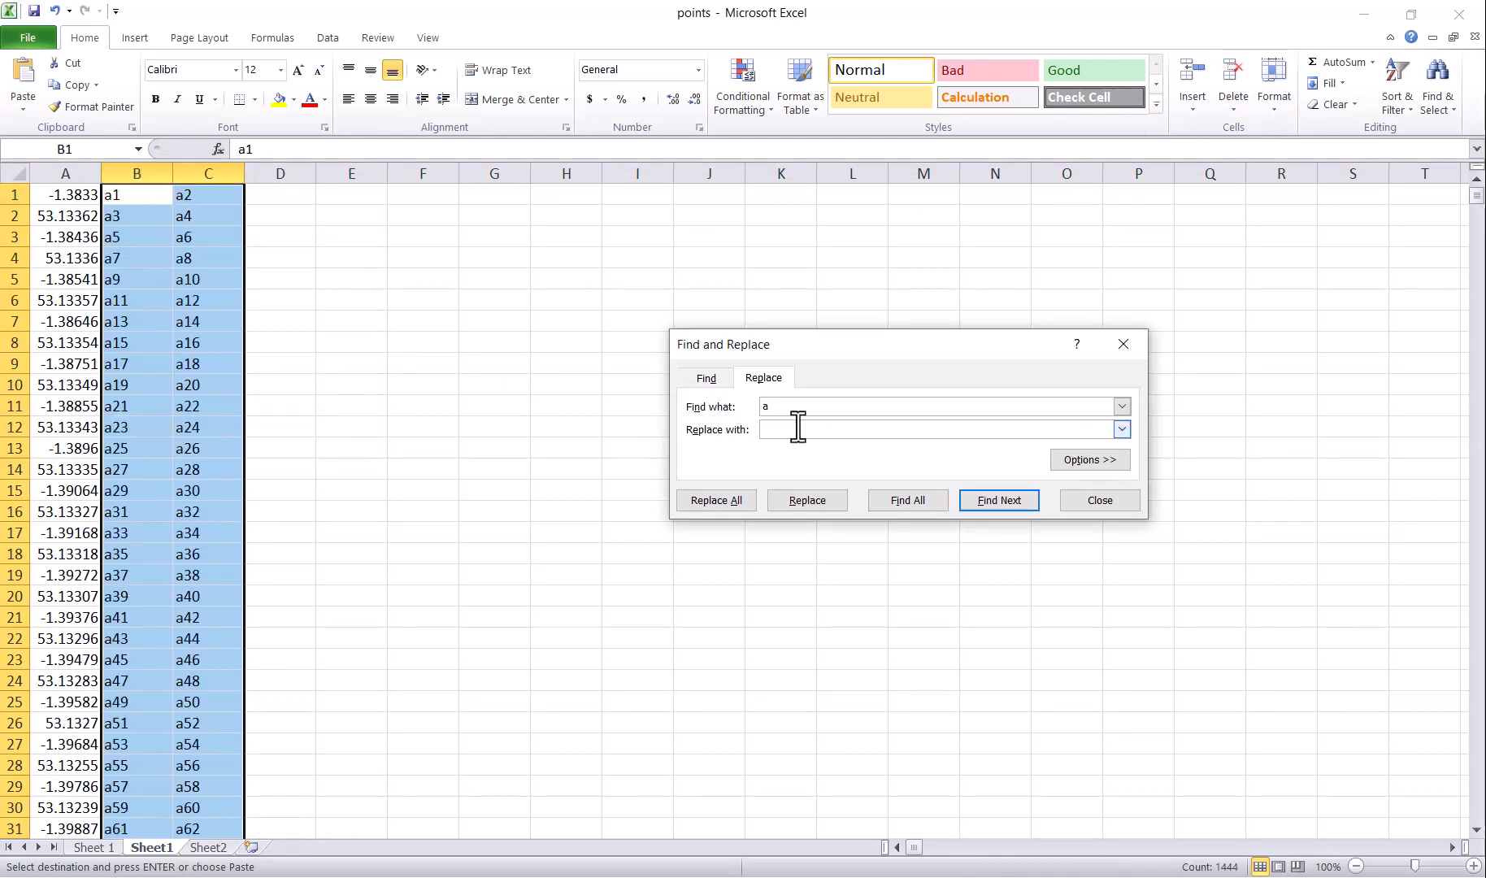
pyautogui.write('=a')
pyautogui.click(717, 501)
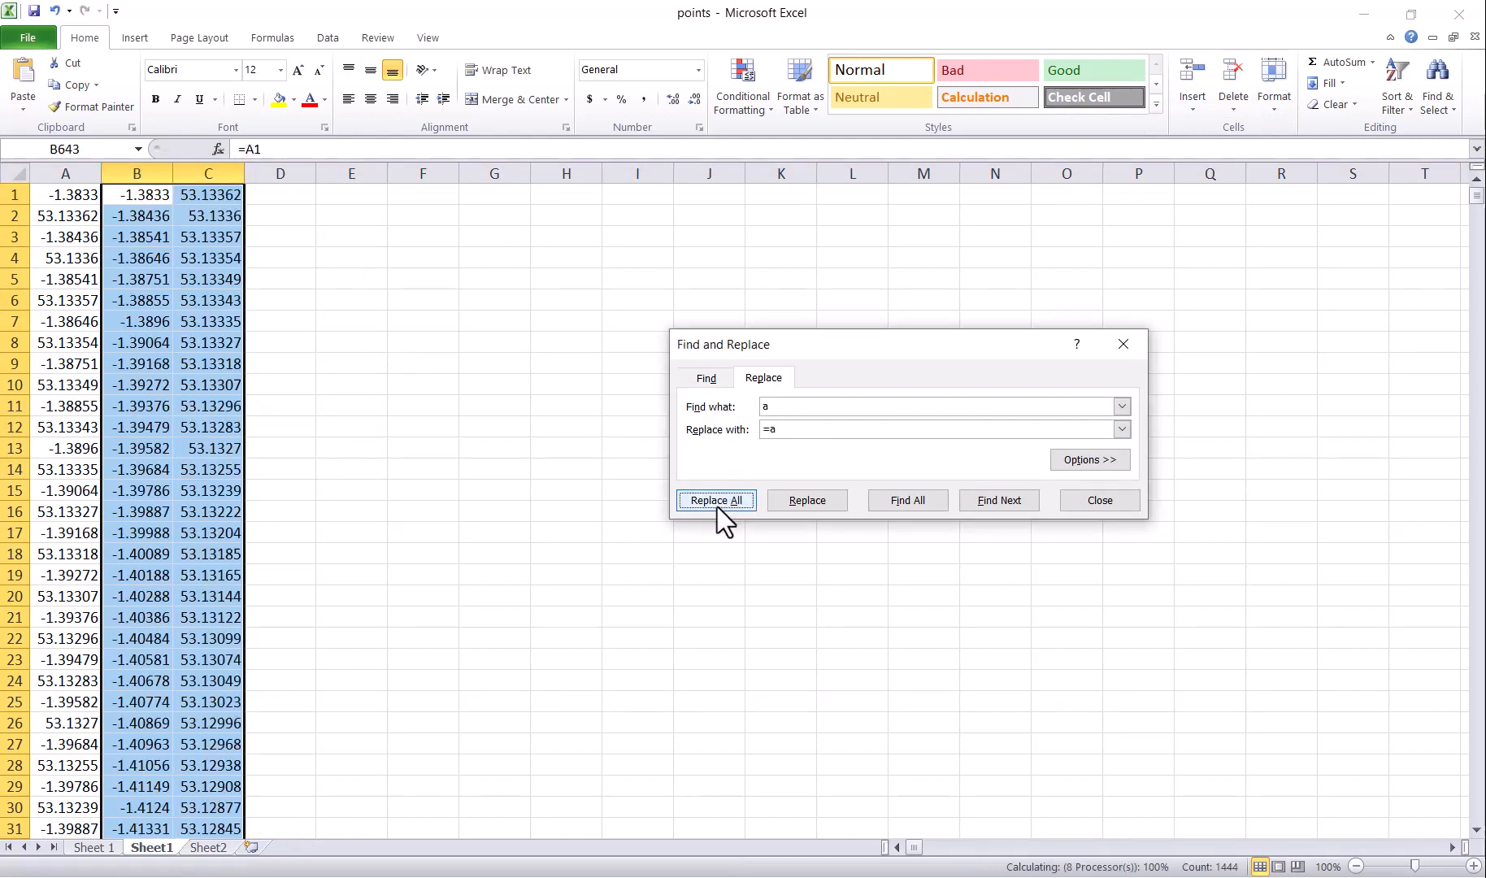
pyautogui.click(746, 507)
# Step: Copy the 361 pairs from B1:C361 and paste them as values at Sheet 1 C1449
pyautogui.moveTo(134, 199); pyautogui.dragTo(207, 388)
pyautogui.hotkey('ctrl', 'c')
pyautogui.click(107, 846)
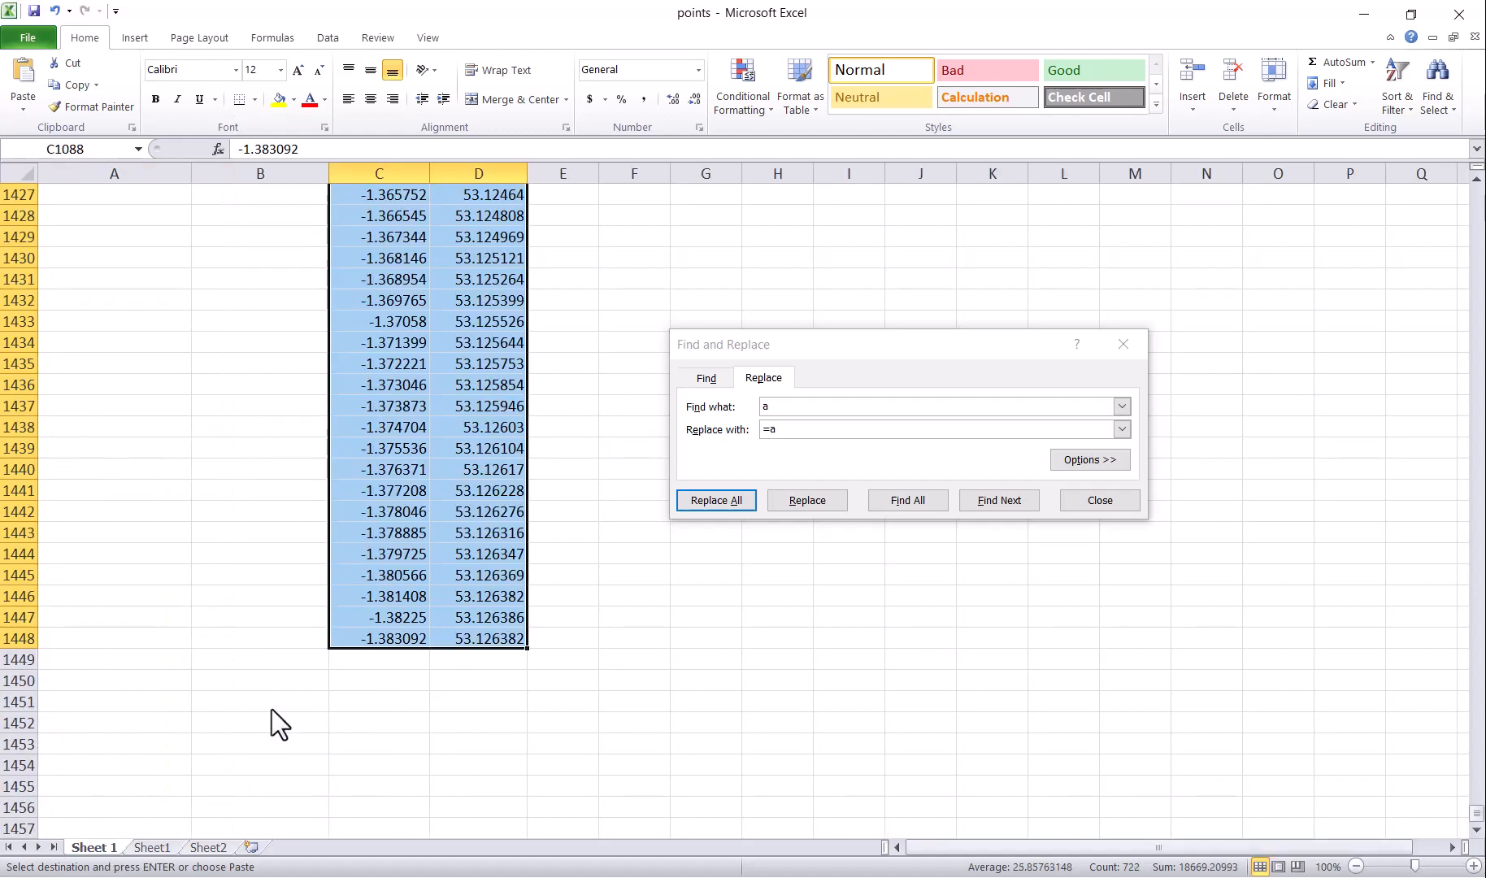
pyautogui.moveTo(378, 662); pyautogui.dragTo(485, 661)
pyautogui.rightClick(485, 661)
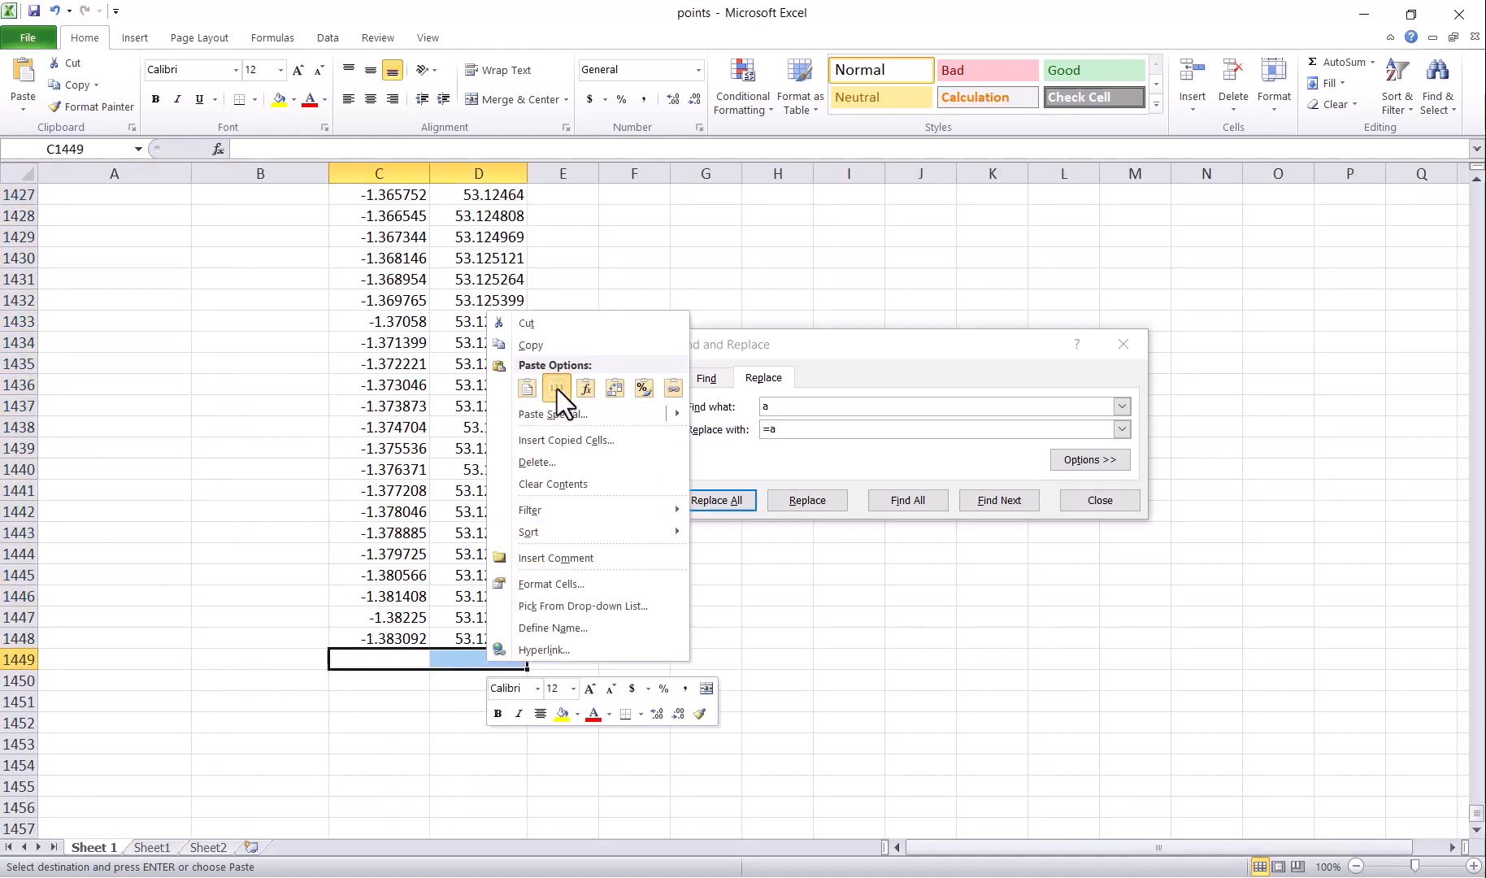
pyautogui.click(557, 389)
pyautogui.moveTo(1473, 689); pyautogui.dragTo(1476, 837)
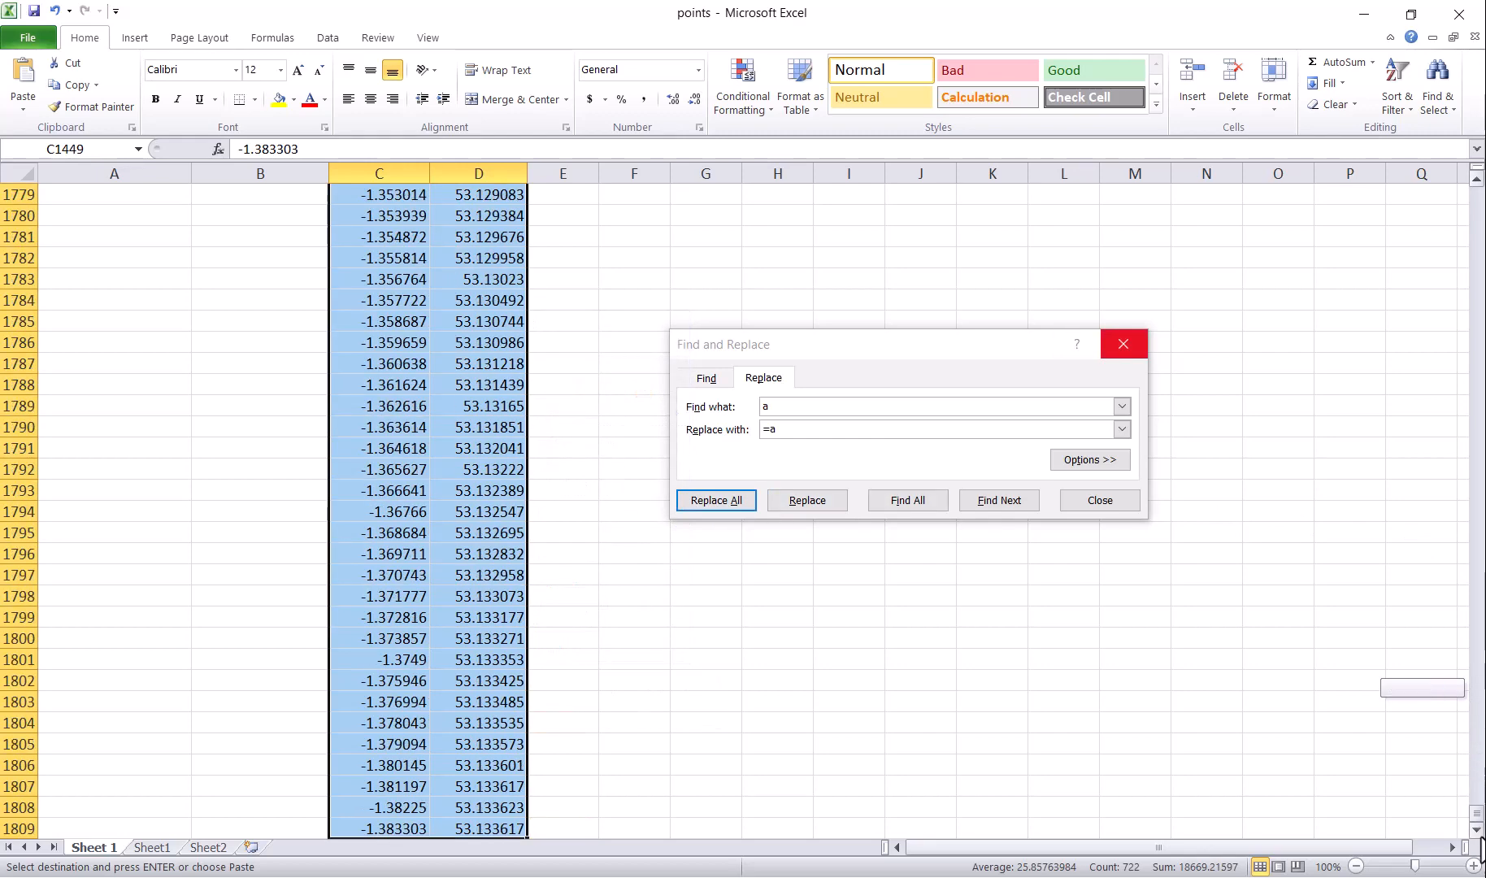
pyautogui.scroll(-3, 513, 577)
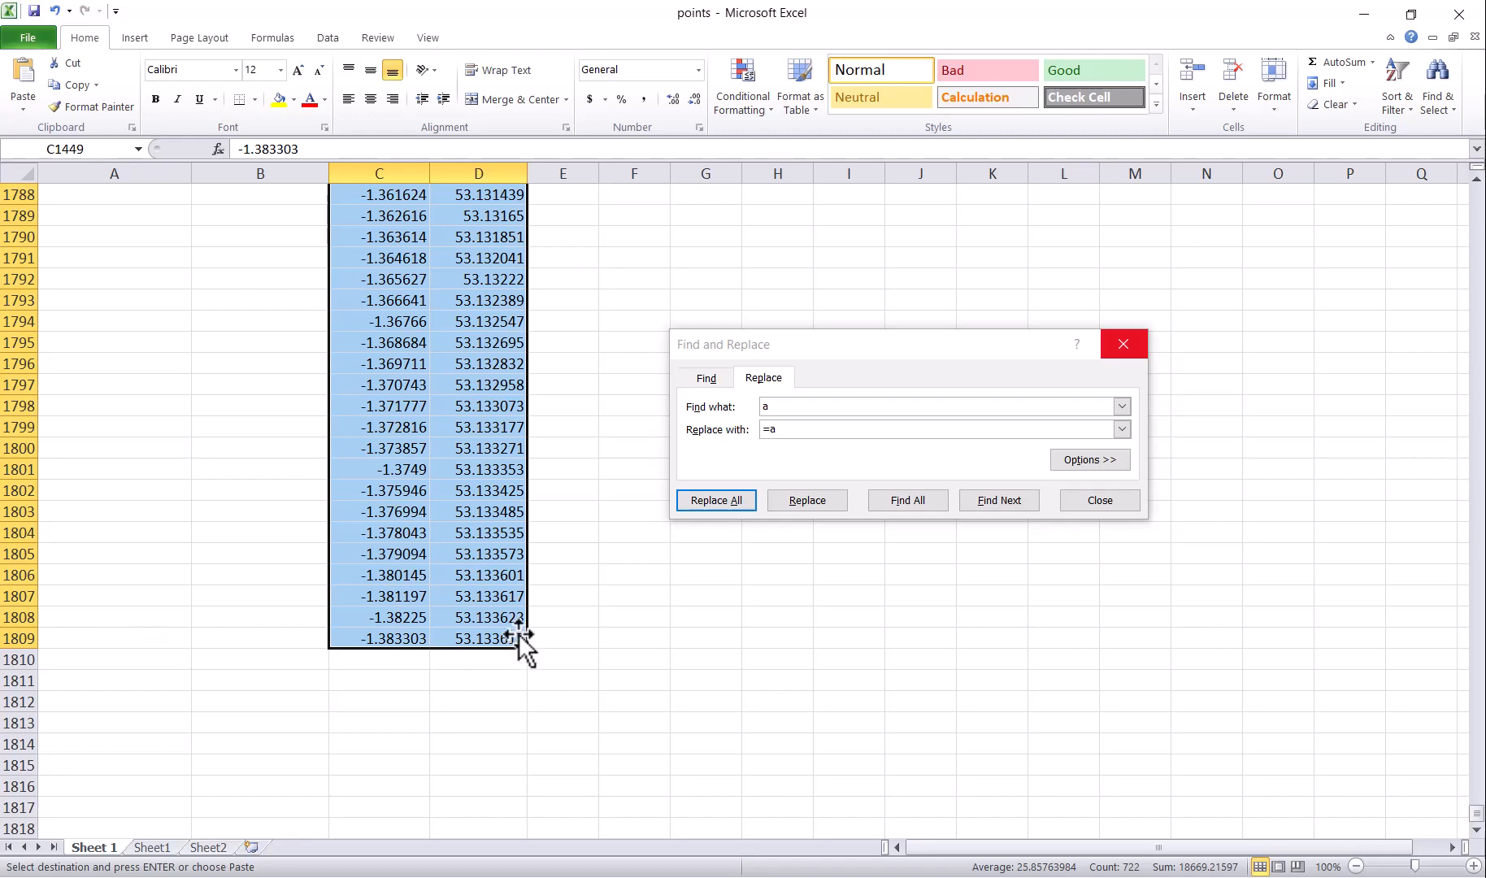
pyautogui.scroll(-3, 520, 638)
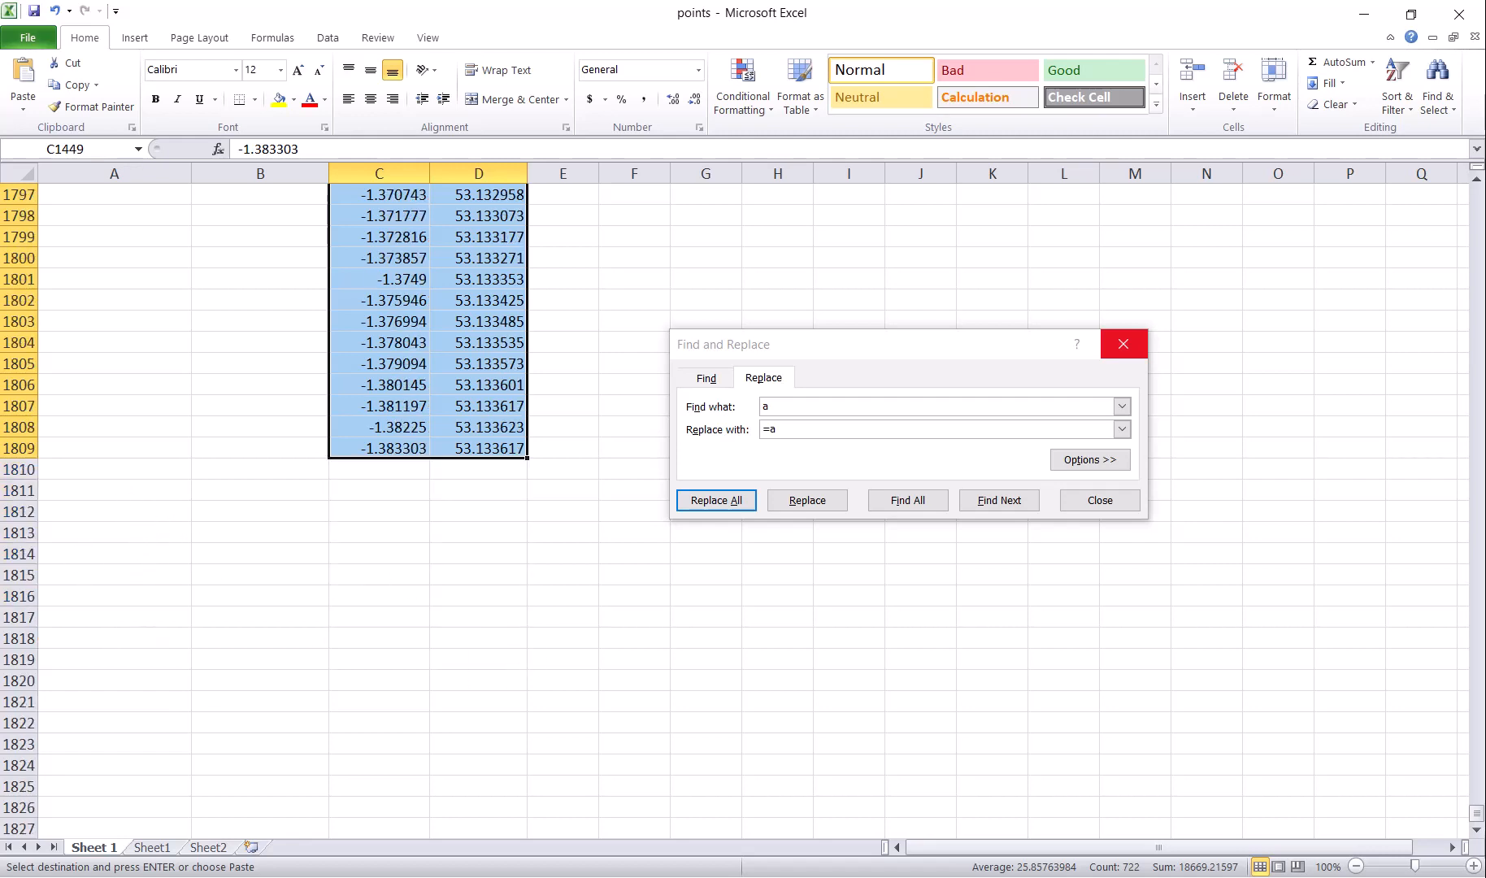
pyautogui.hotkey('alt', 'Tab')
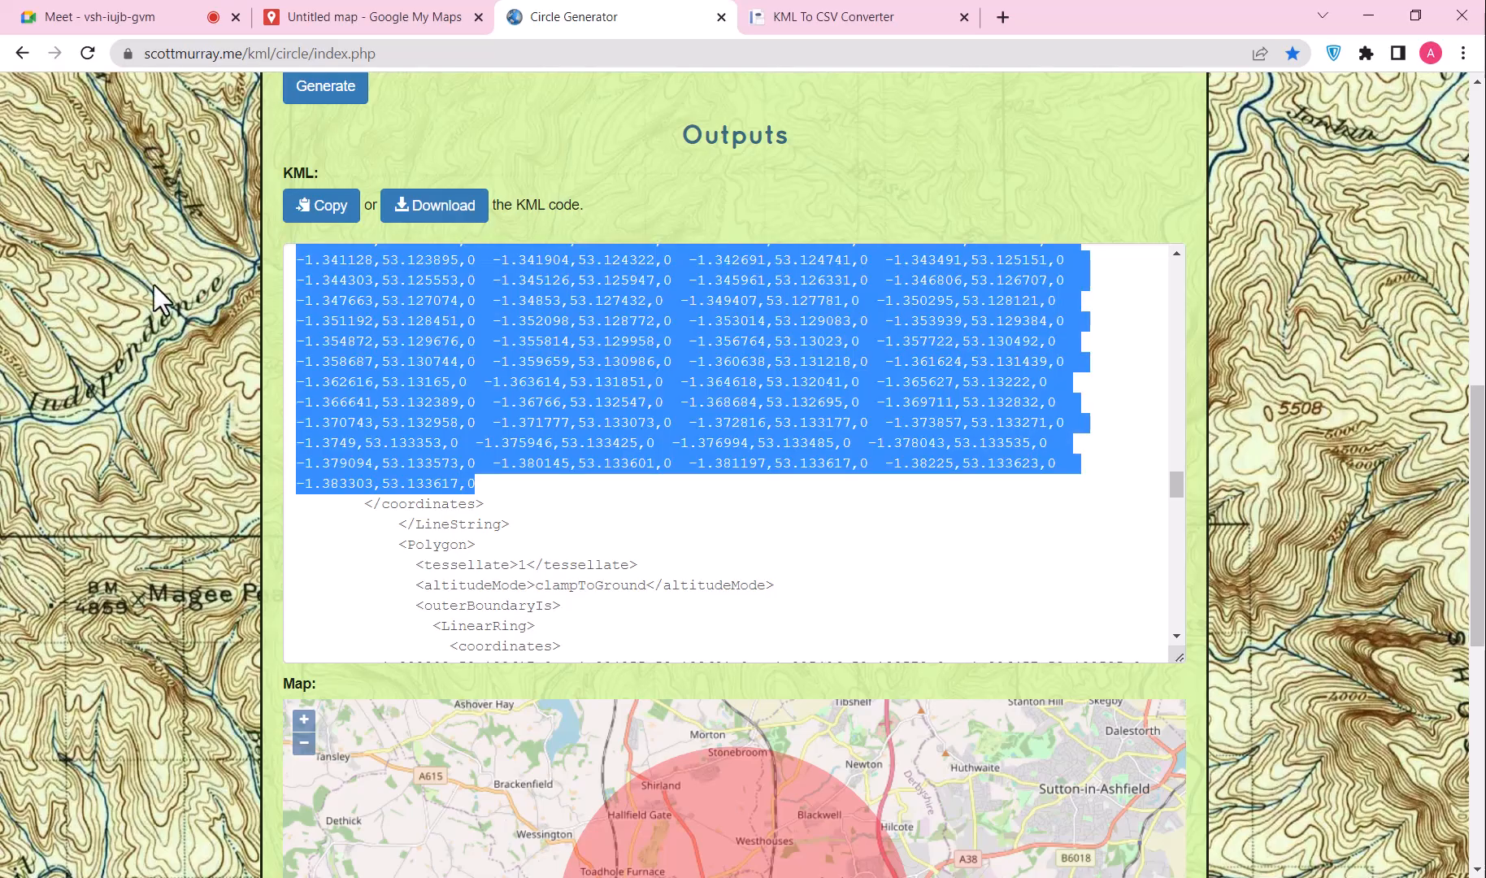
# Step: Change the circle radius to 3 and regenerate the circle around Alfreton
pyautogui.scroll(3, 417, 139)
pyautogui.moveTo(326, 206); pyautogui.dragTo(269, 204)
pyautogui.hotkey('ctrl', 'a')
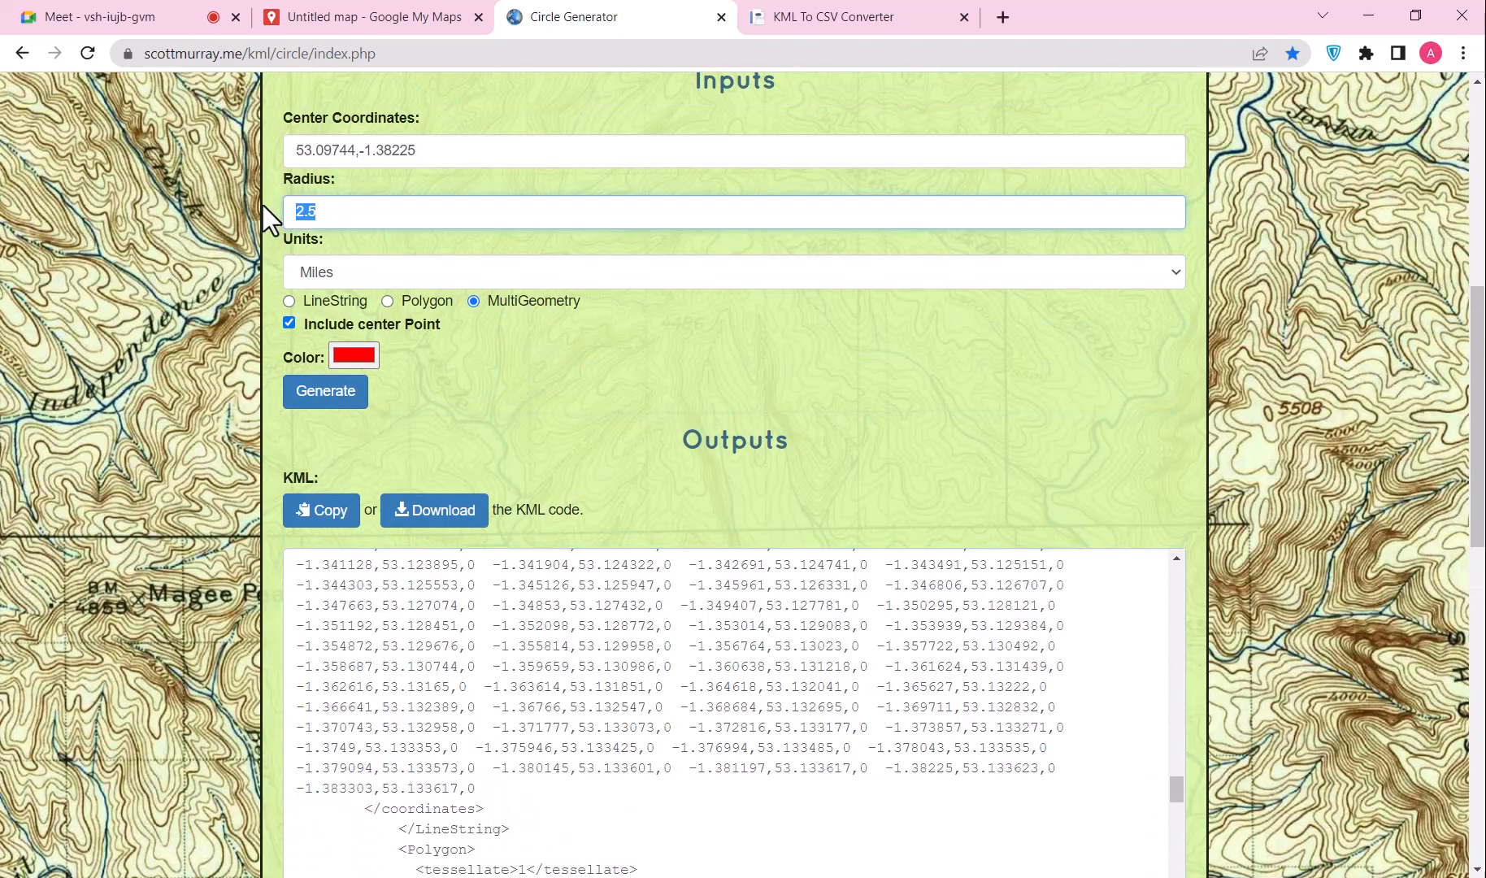
pyautogui.write('3')
pyautogui.click(325, 393)
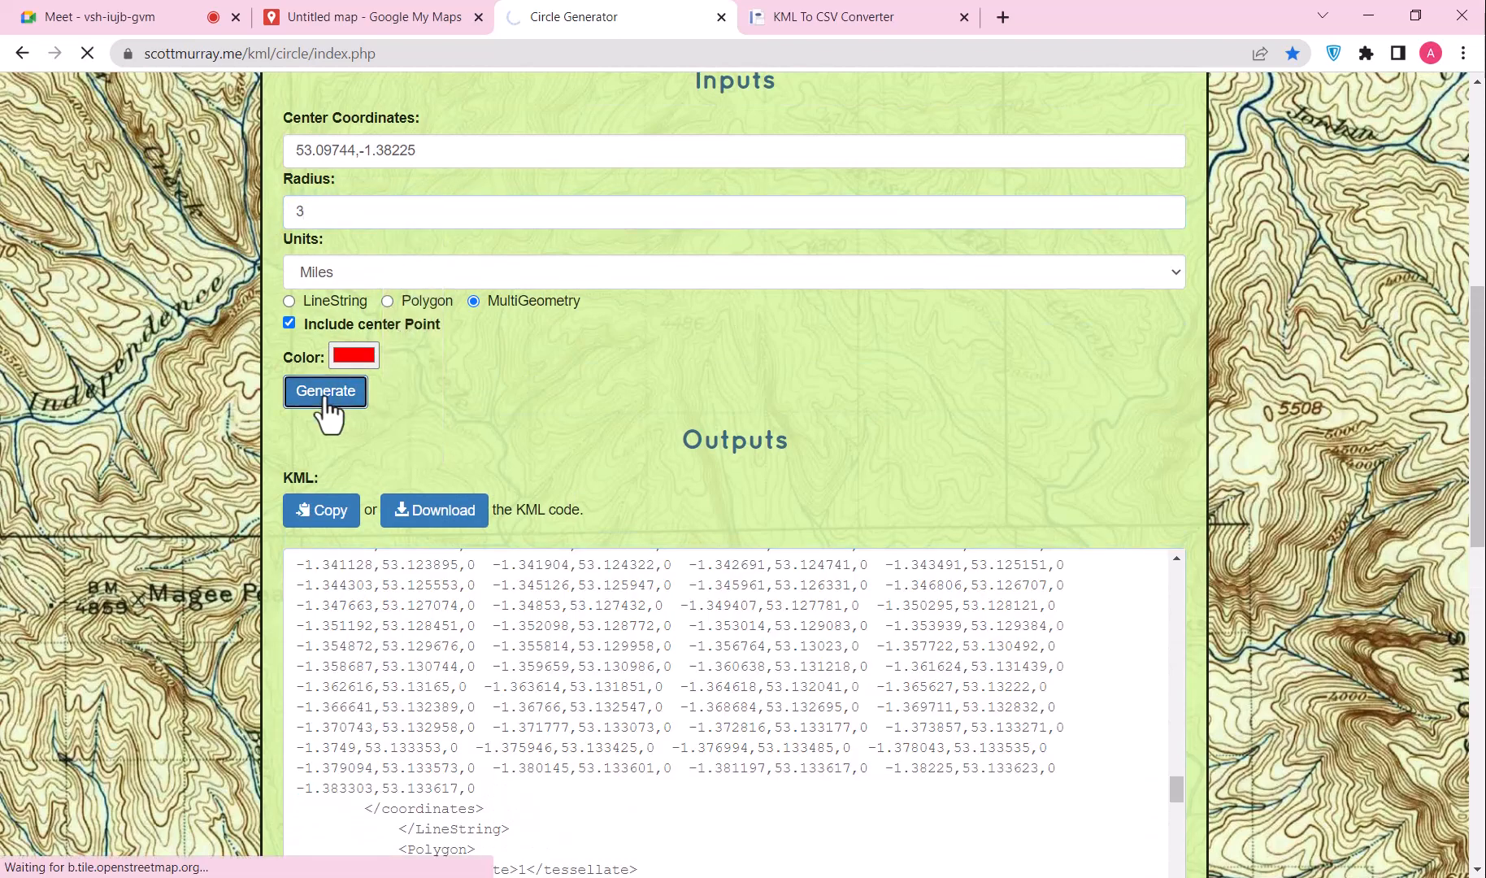
# Step: Select the ring's coordinate block in the KML output and bring Excel forward
pyautogui.scroll(-10, 436, 437)
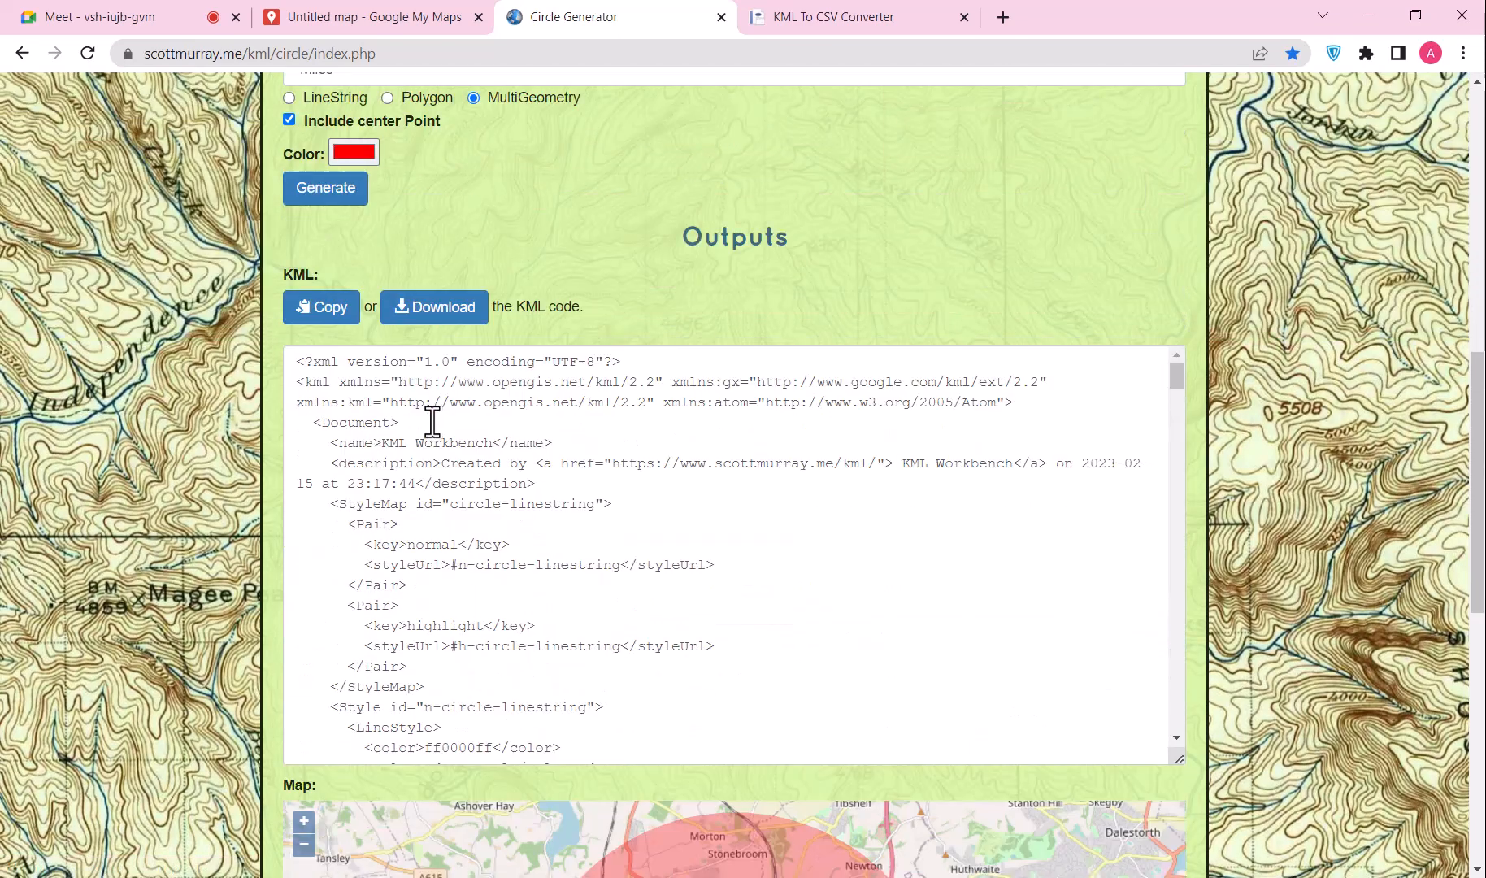
pyautogui.scroll(-10, 430, 435)
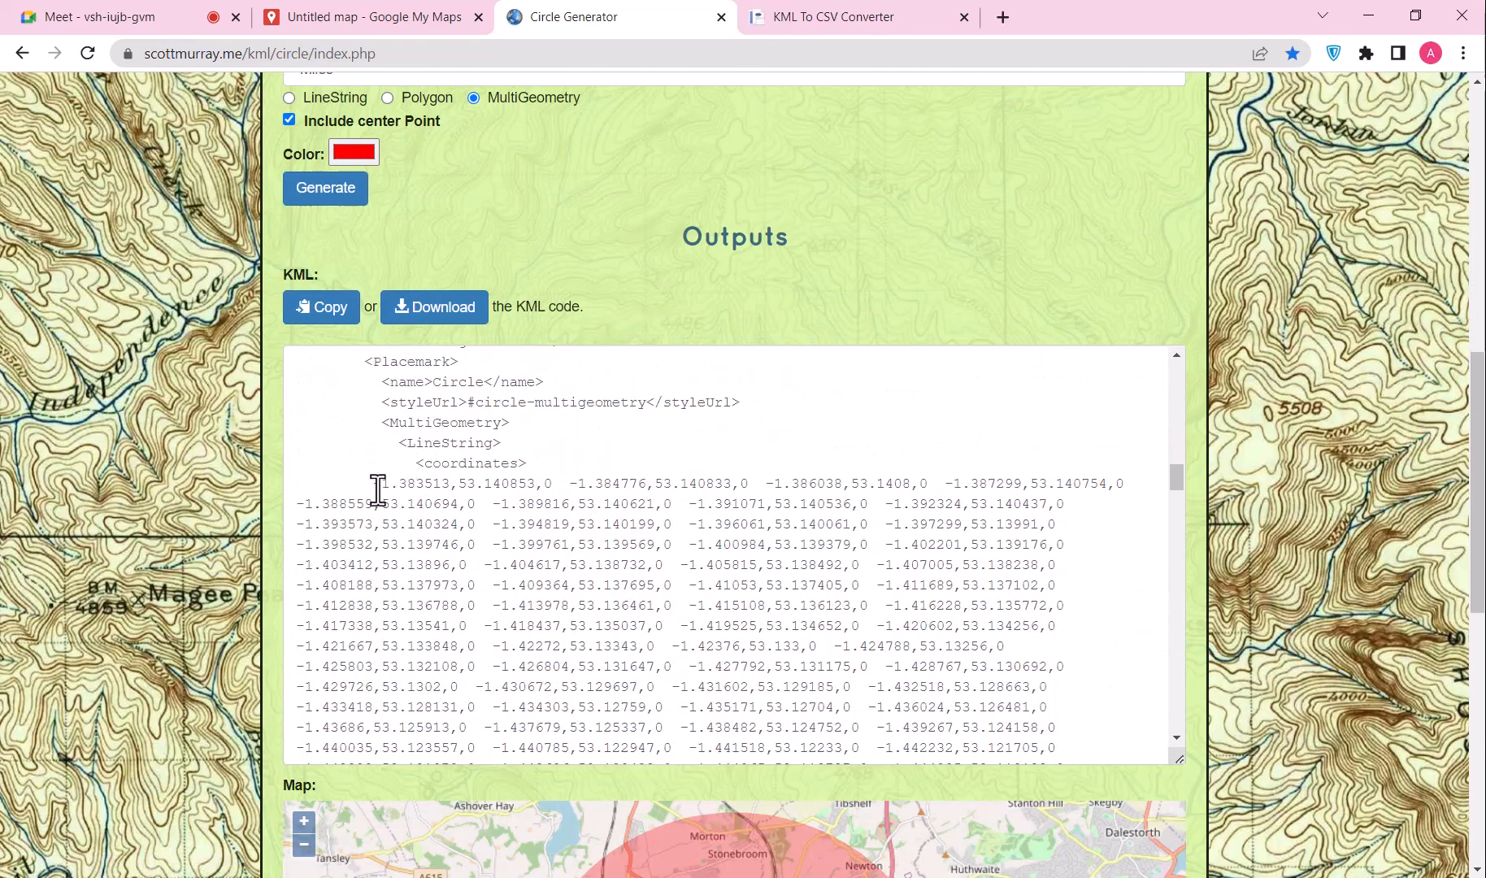
pyautogui.moveTo(375, 484); pyautogui.dragTo(481, 489)
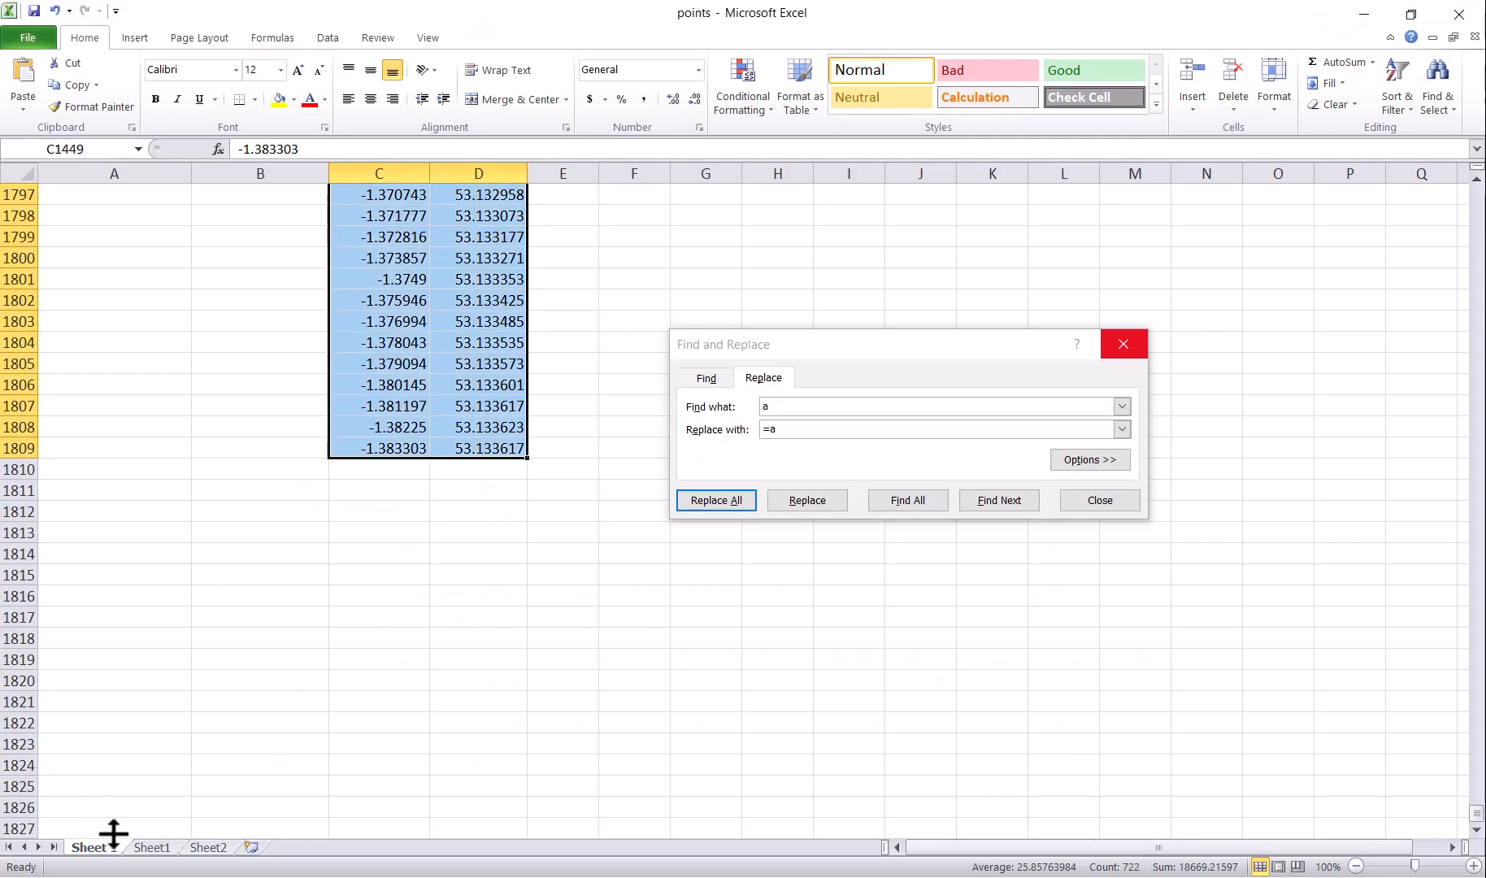
pyautogui.click(151, 848)
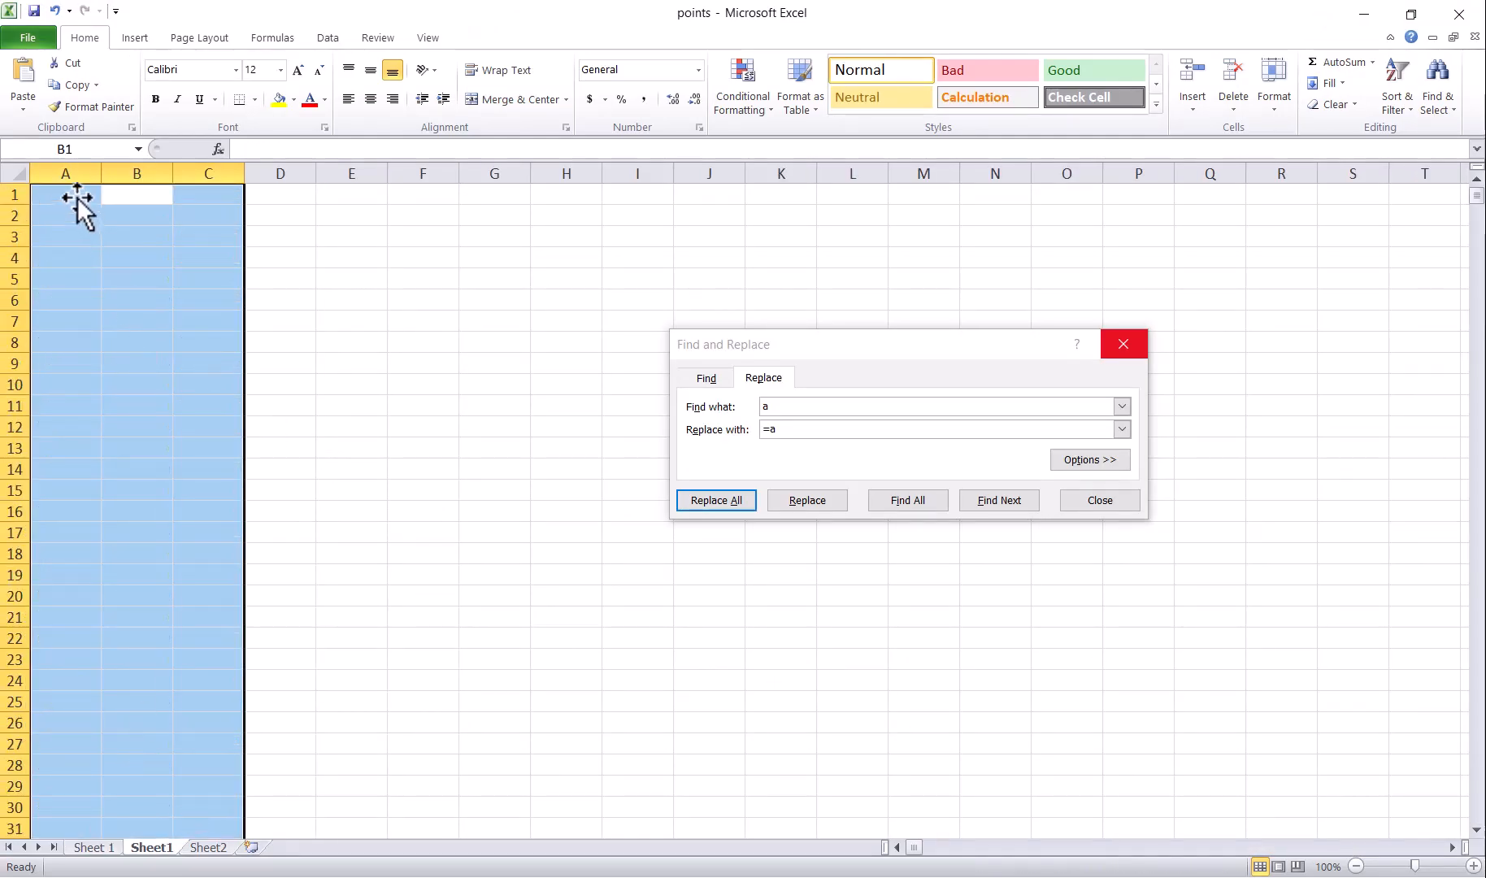
# Step: Paste the 3-mile ring's coordinates into row 1 and replace every leading '0 ' with nothing
pyautogui.hotkey('ctrl', 'v')
pyautogui.click(358, 195)
pyautogui.moveTo(255, 152); pyautogui.dragTo(193, 152)
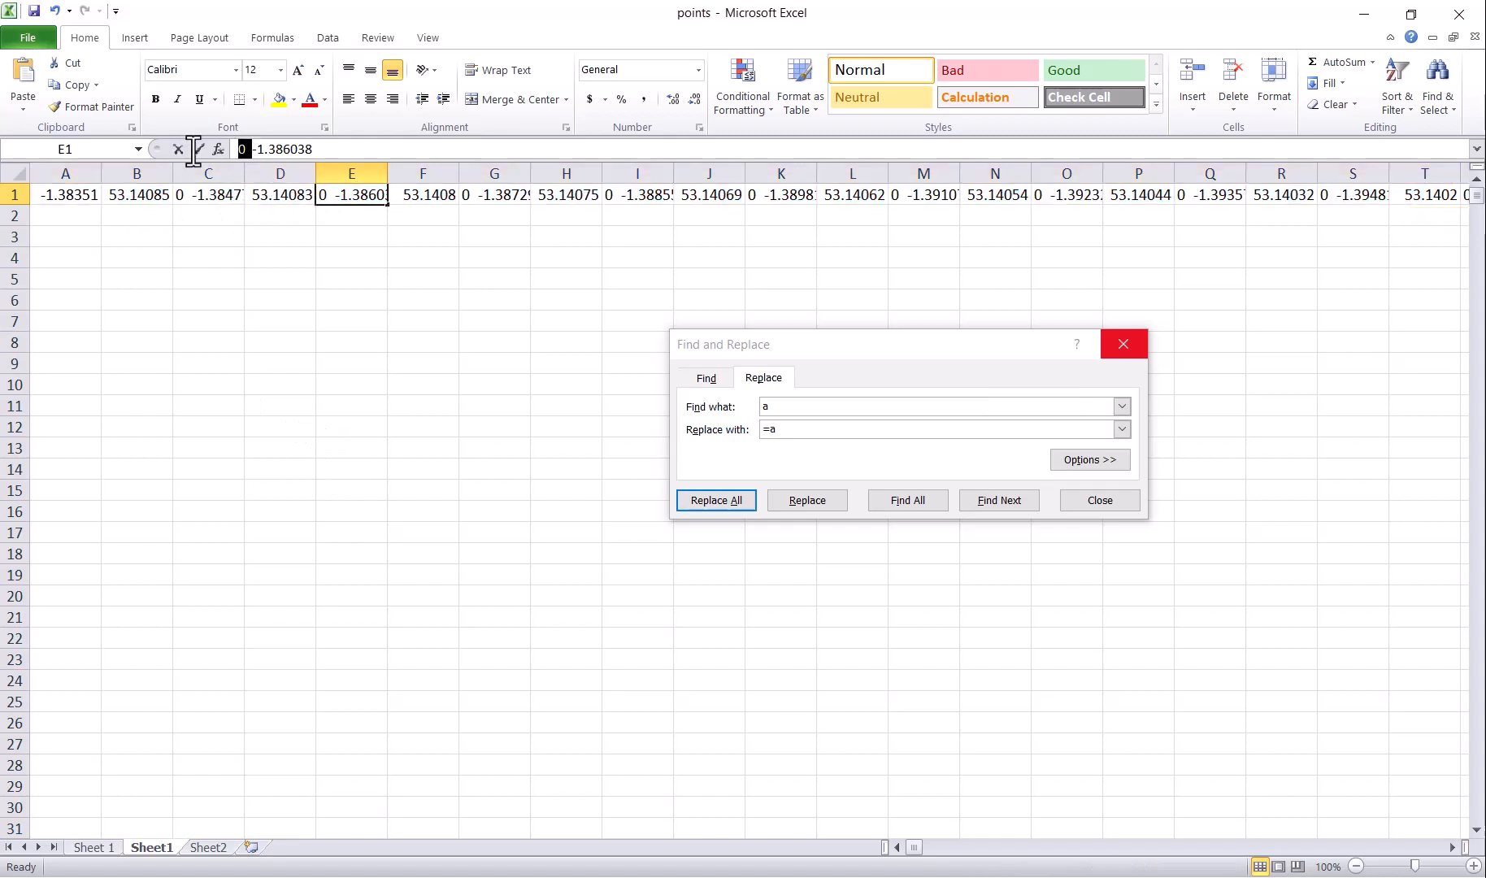
pyautogui.click(815, 413)
pyautogui.doubleClick(815, 413)
pyautogui.hotkey('ctrl', 'v')
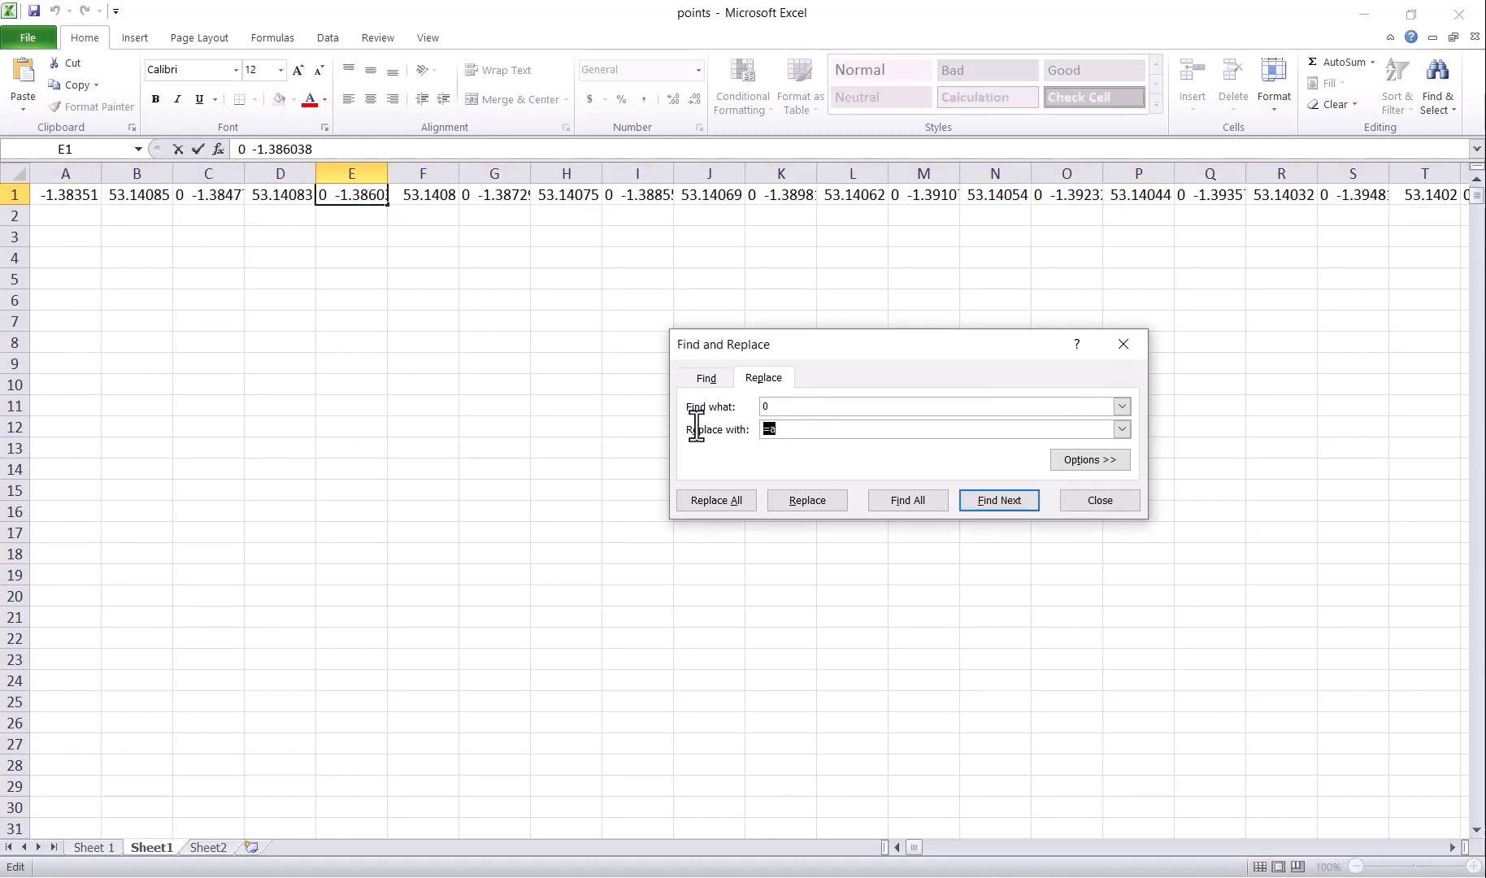
pyautogui.press('BackSpace')
pyautogui.click(704, 500)
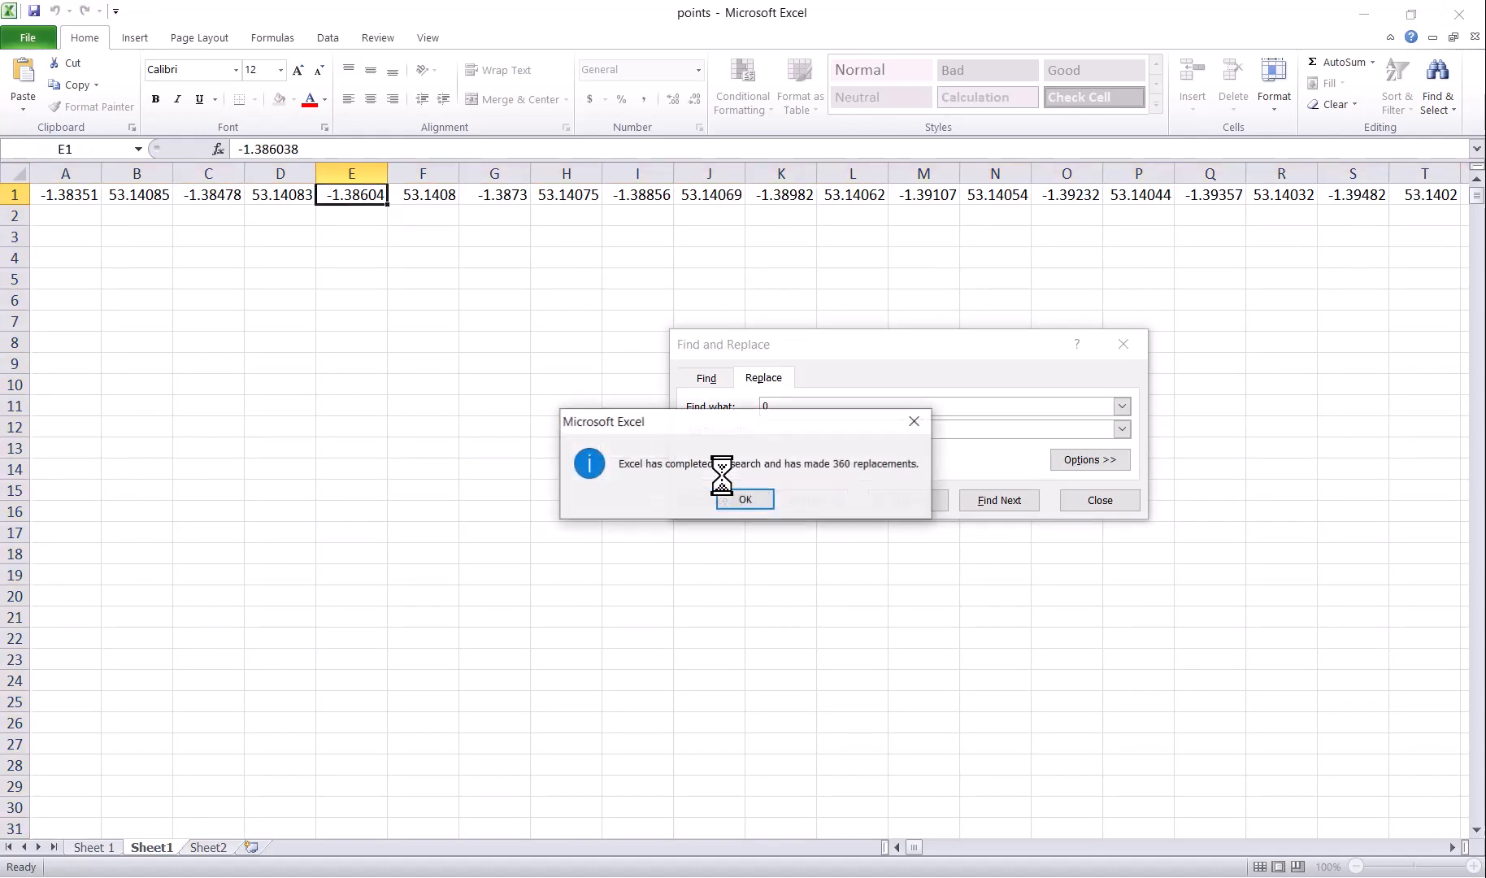
pyautogui.click(742, 499)
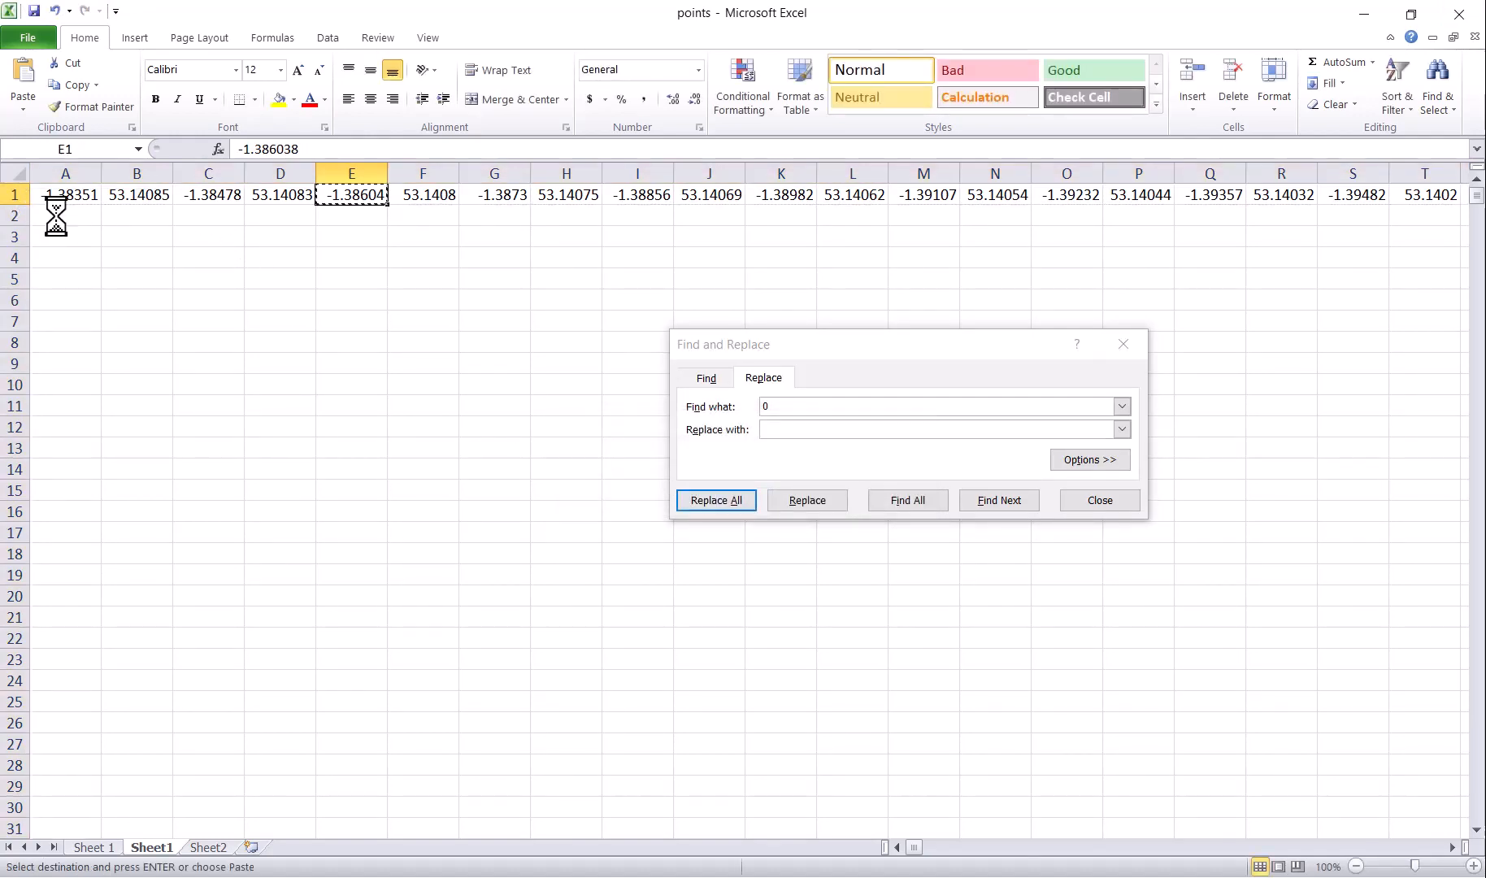
# Step: Transpose row 1 into column A starting at A2 and delete the original row
pyautogui.click(16, 194)
pyautogui.hotkey('ctrl', 'c')
pyautogui.rightClick(64, 218)
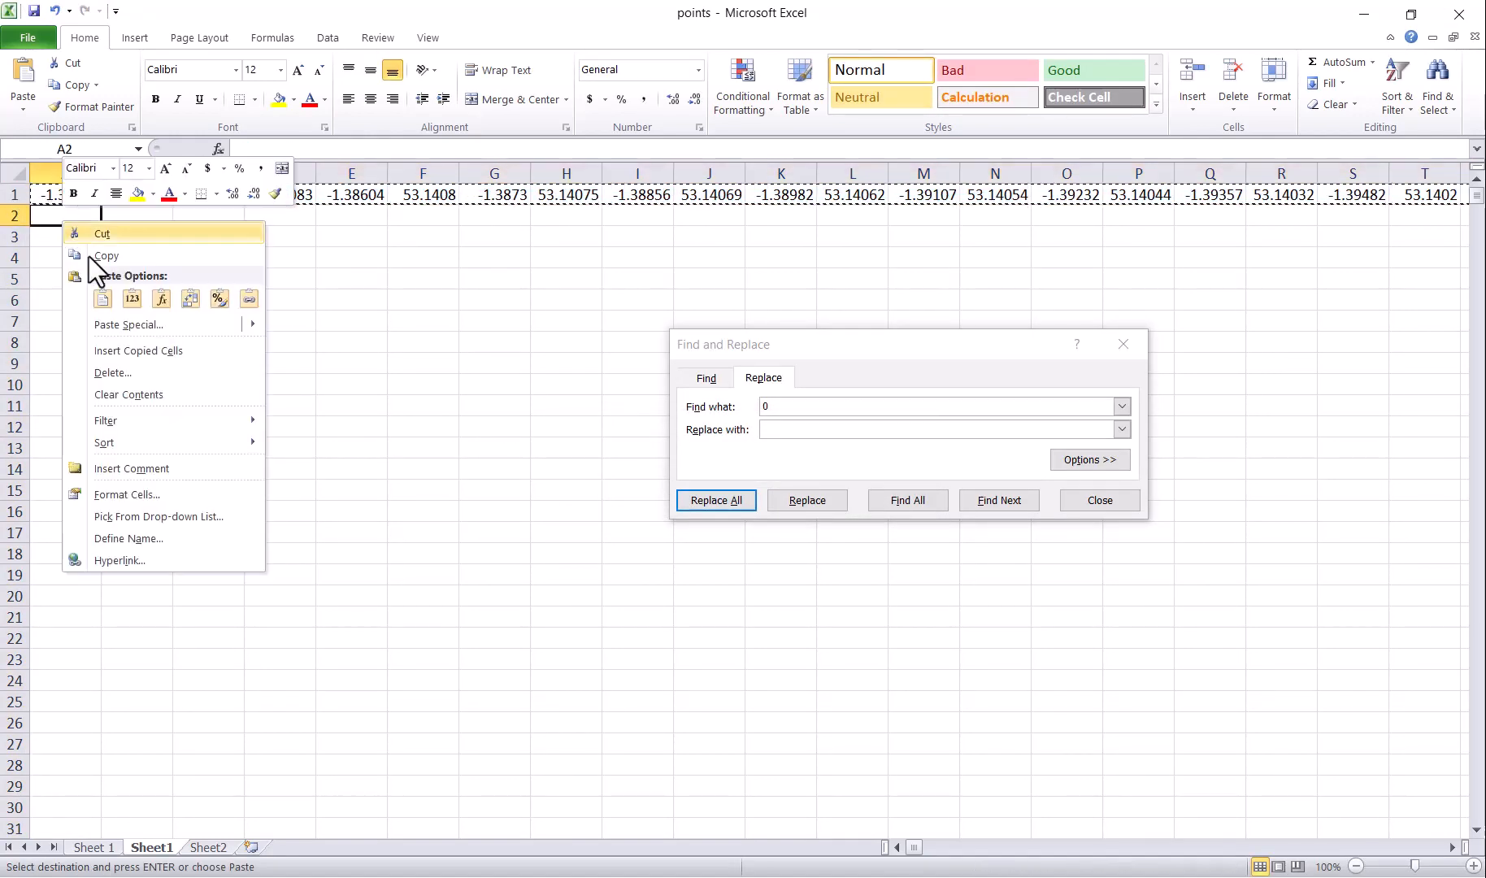
pyautogui.click(128, 324)
pyautogui.click(199, 422)
pyautogui.click(216, 458)
pyautogui.click(16, 195)
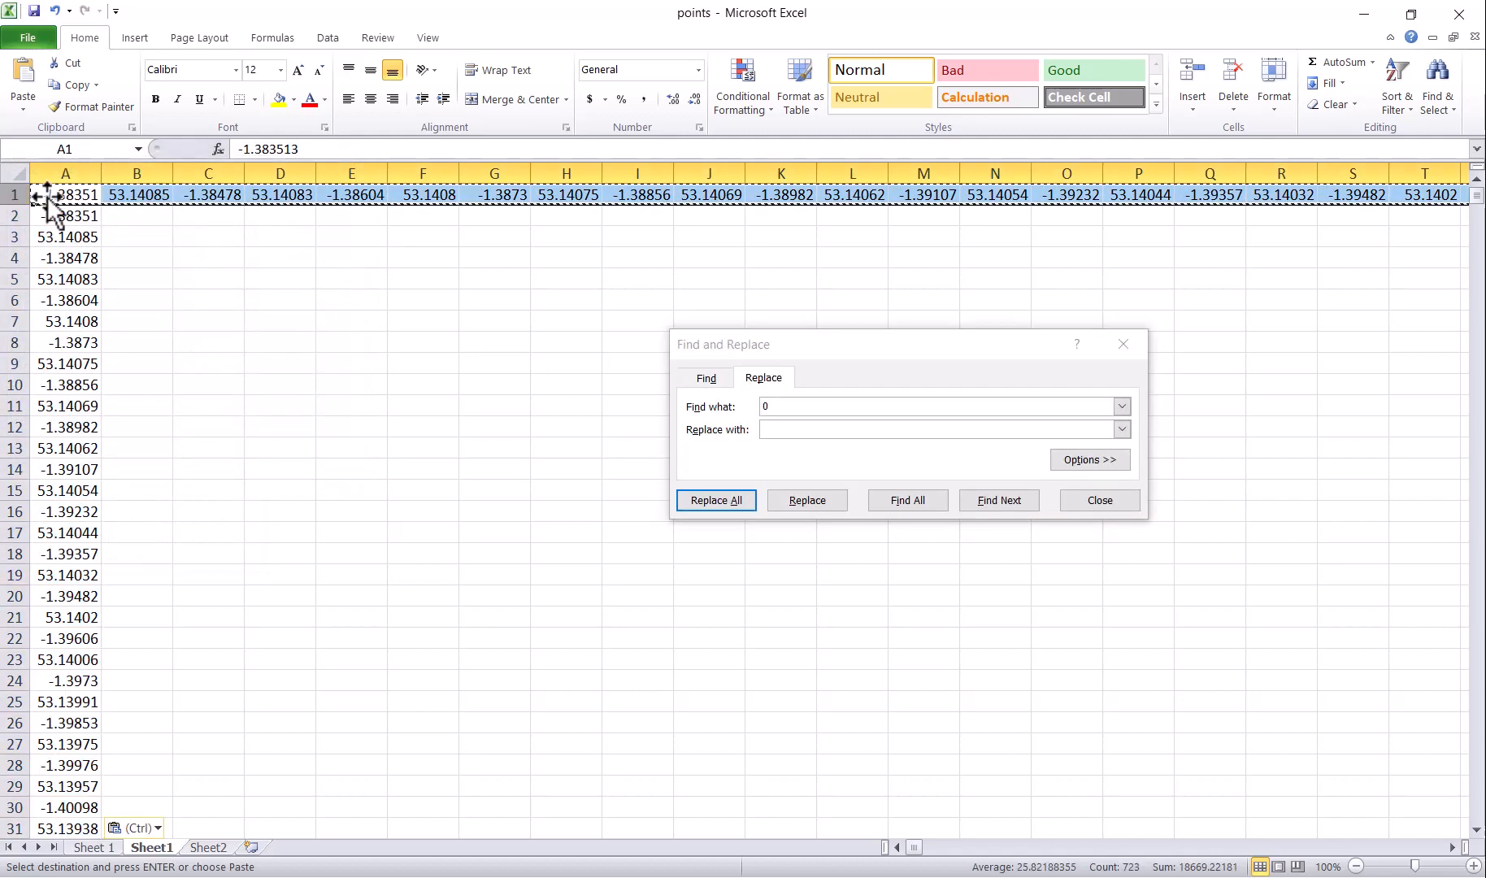
pyautogui.click(1236, 77)
# Step: Paste the a1…a62 reference grid at B1 and replace 'a' with '=A' to make formulas
pyautogui.click(208, 847)
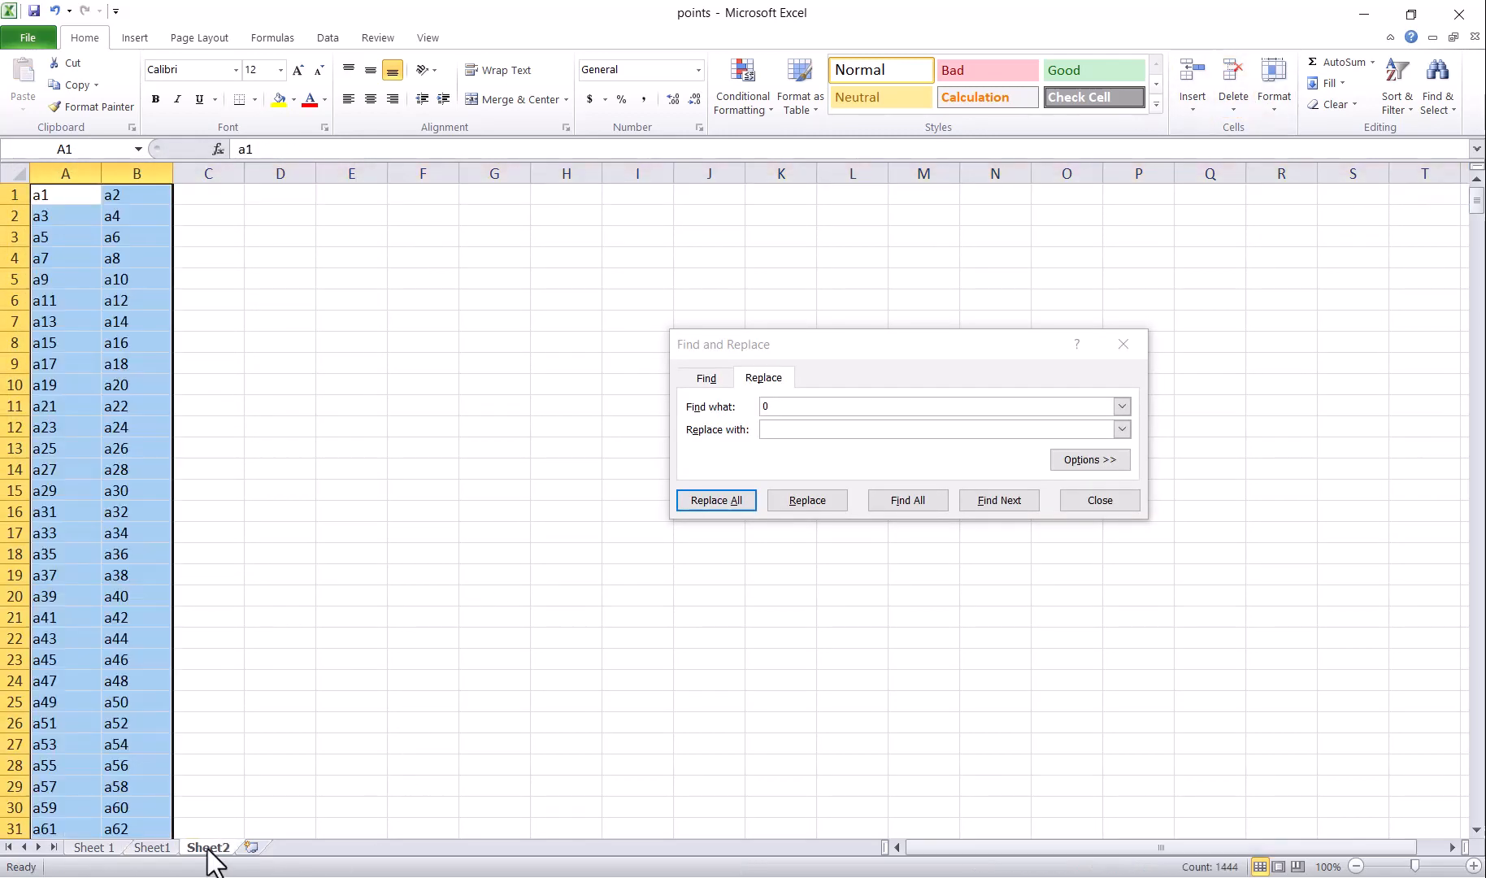
pyautogui.click(152, 846)
pyautogui.click(150, 196)
pyautogui.hotkey('ctrl', 'v')
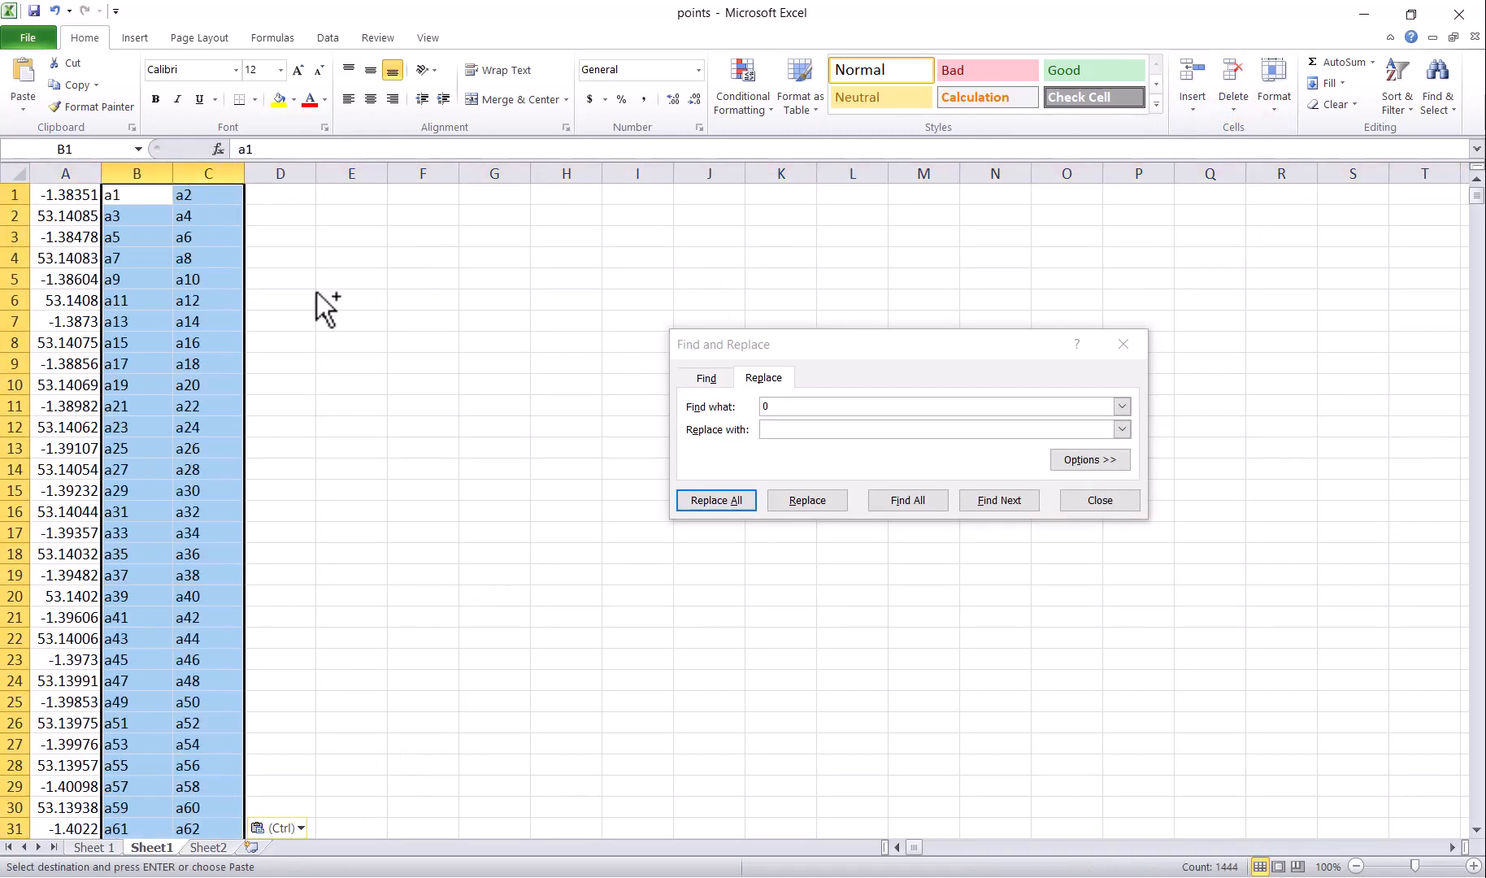
pyautogui.write('a')
pyautogui.click(791, 421)
pyautogui.write('=')
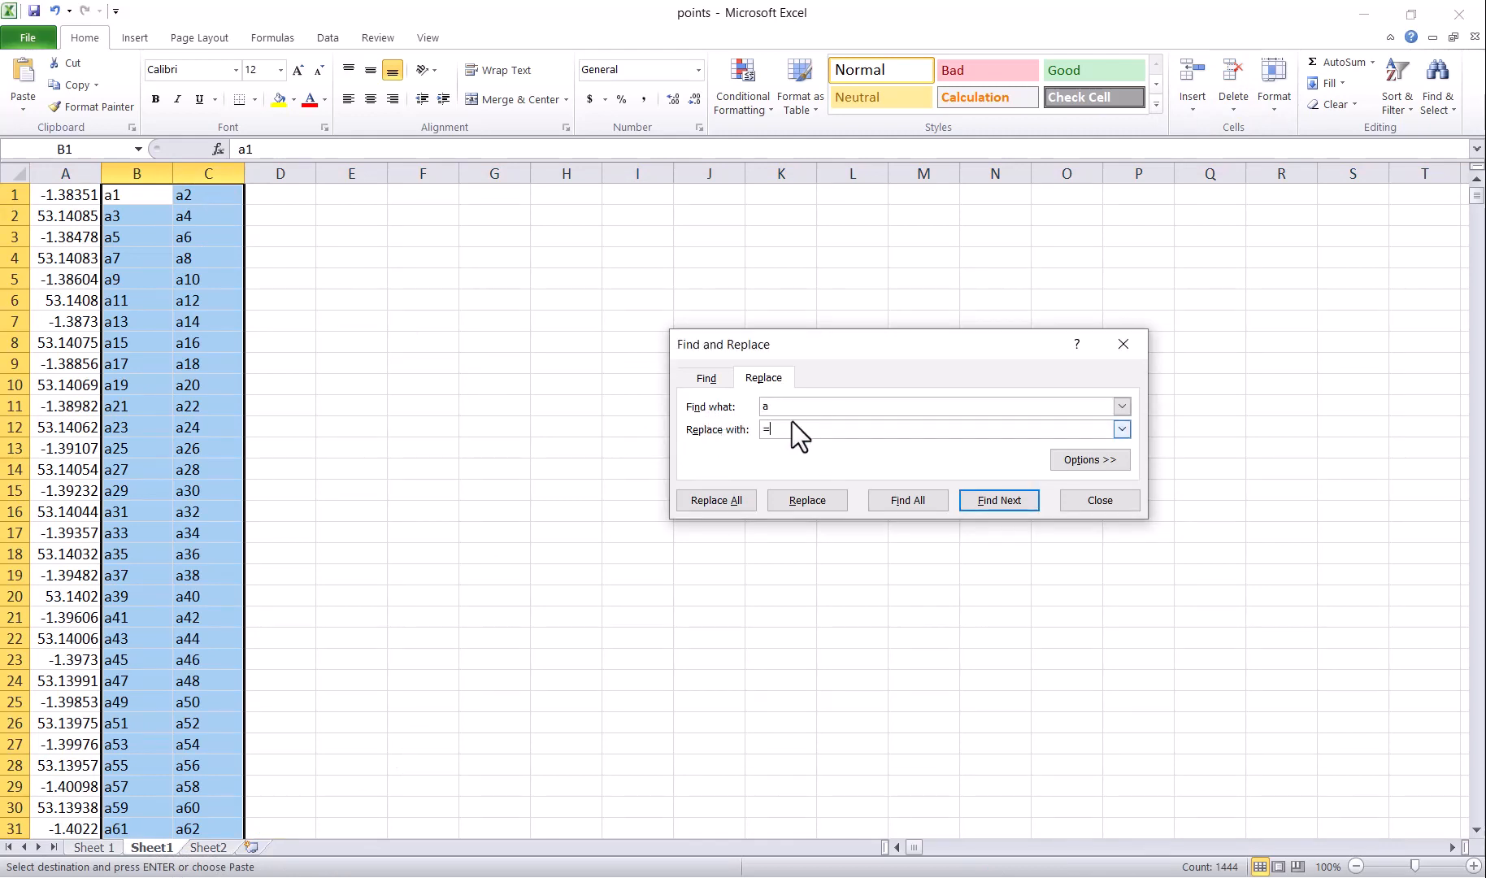
pyautogui.write('A')
pyautogui.click(716, 499)
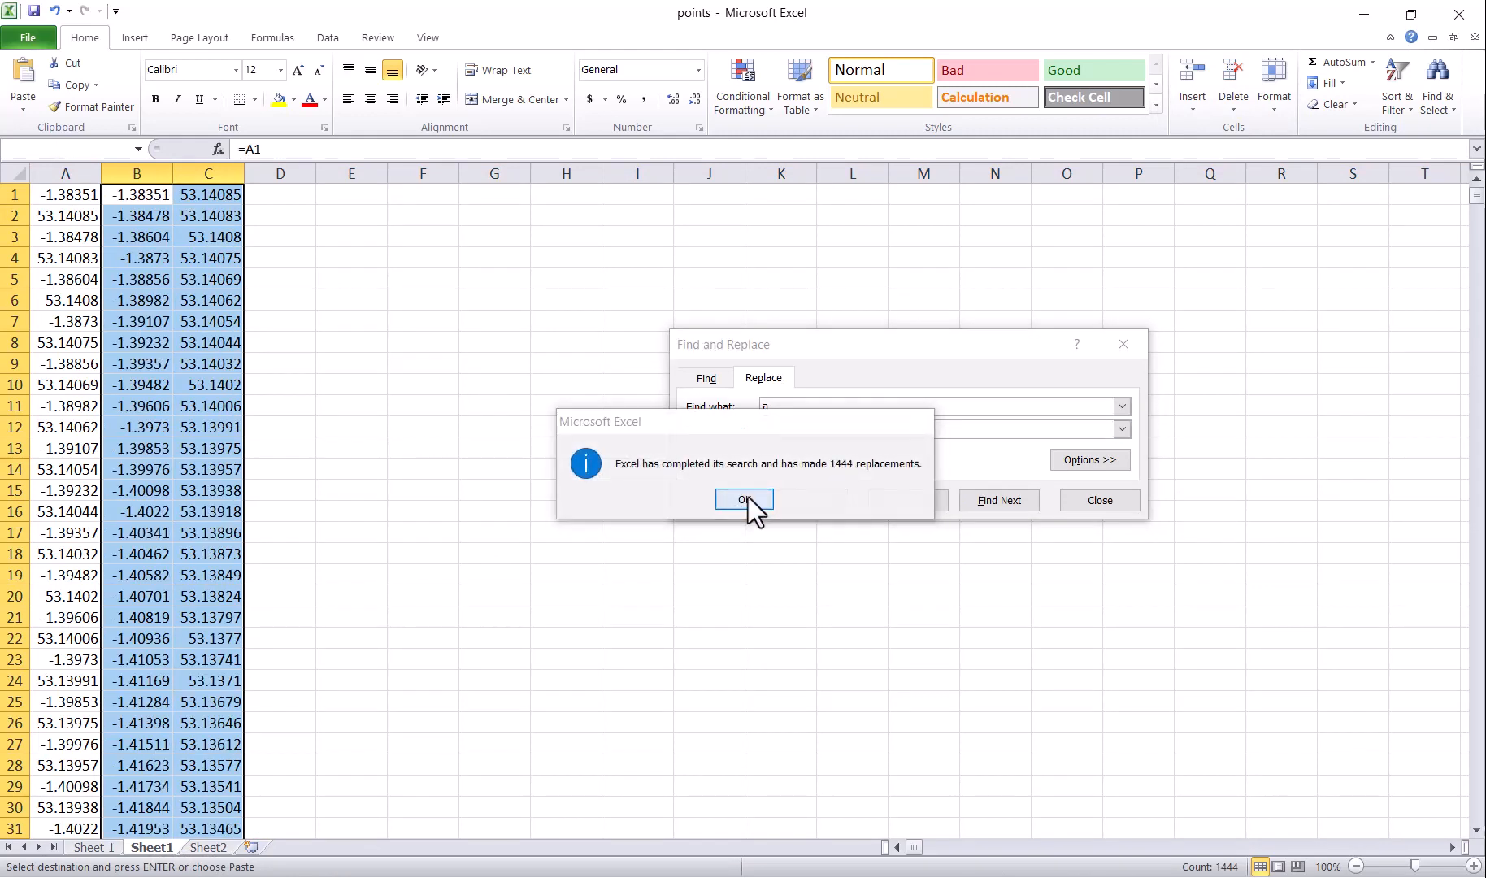
pyautogui.click(744, 499)
# Step: Copy the B:C coordinate pairs and paste them as values at Sheet 1 C1810
pyautogui.moveTo(156, 199); pyautogui.dragTo(196, 603)
pyautogui.hotkey('ctrl', 'c')
pyautogui.click(94, 847)
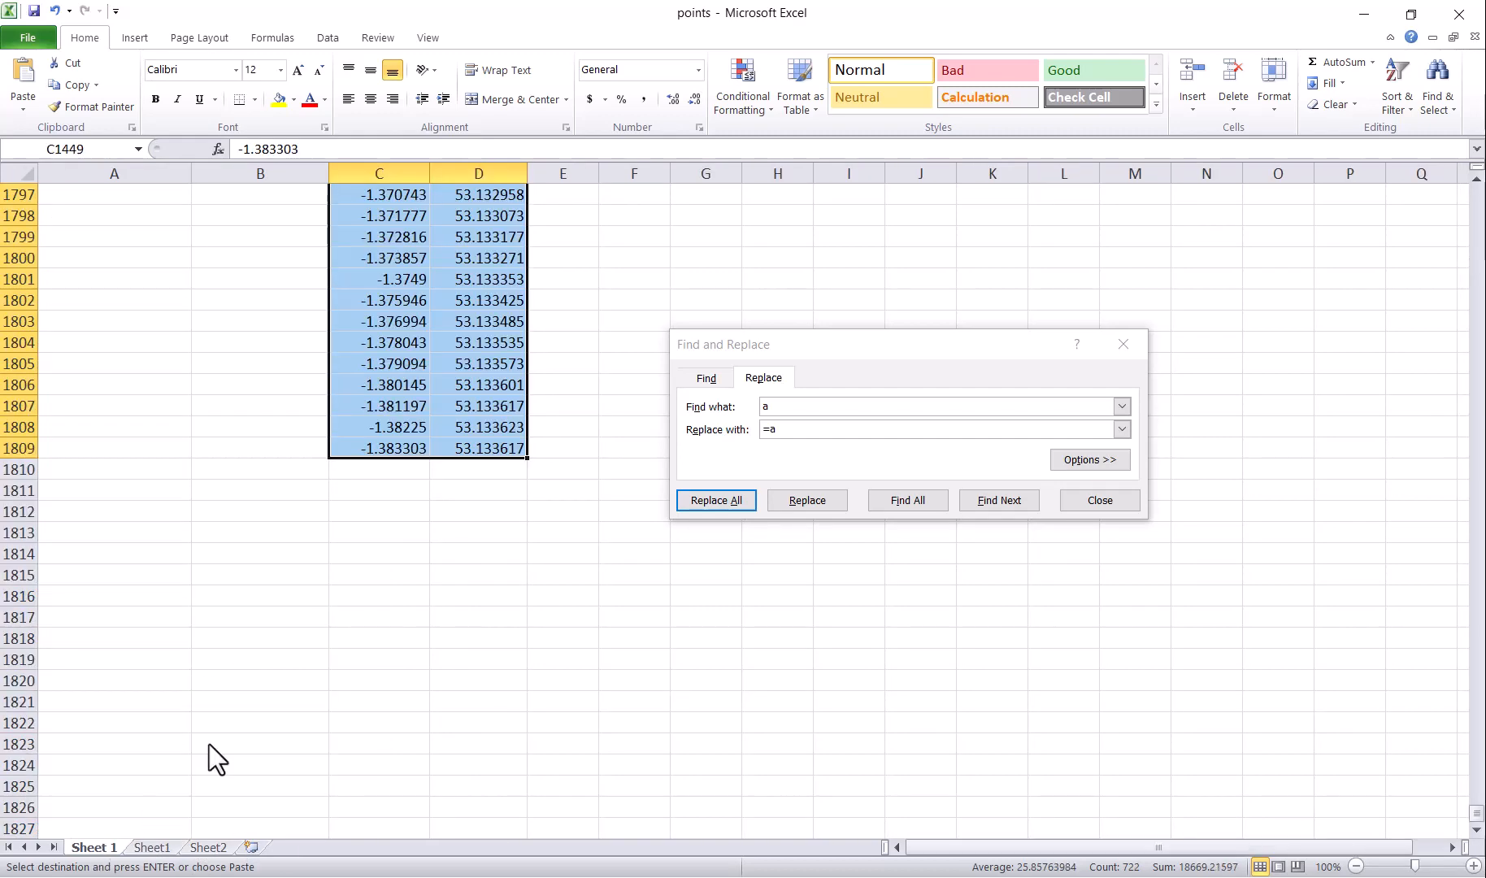
pyautogui.moveTo(397, 467); pyautogui.dragTo(475, 470)
pyautogui.rightClick(475, 469)
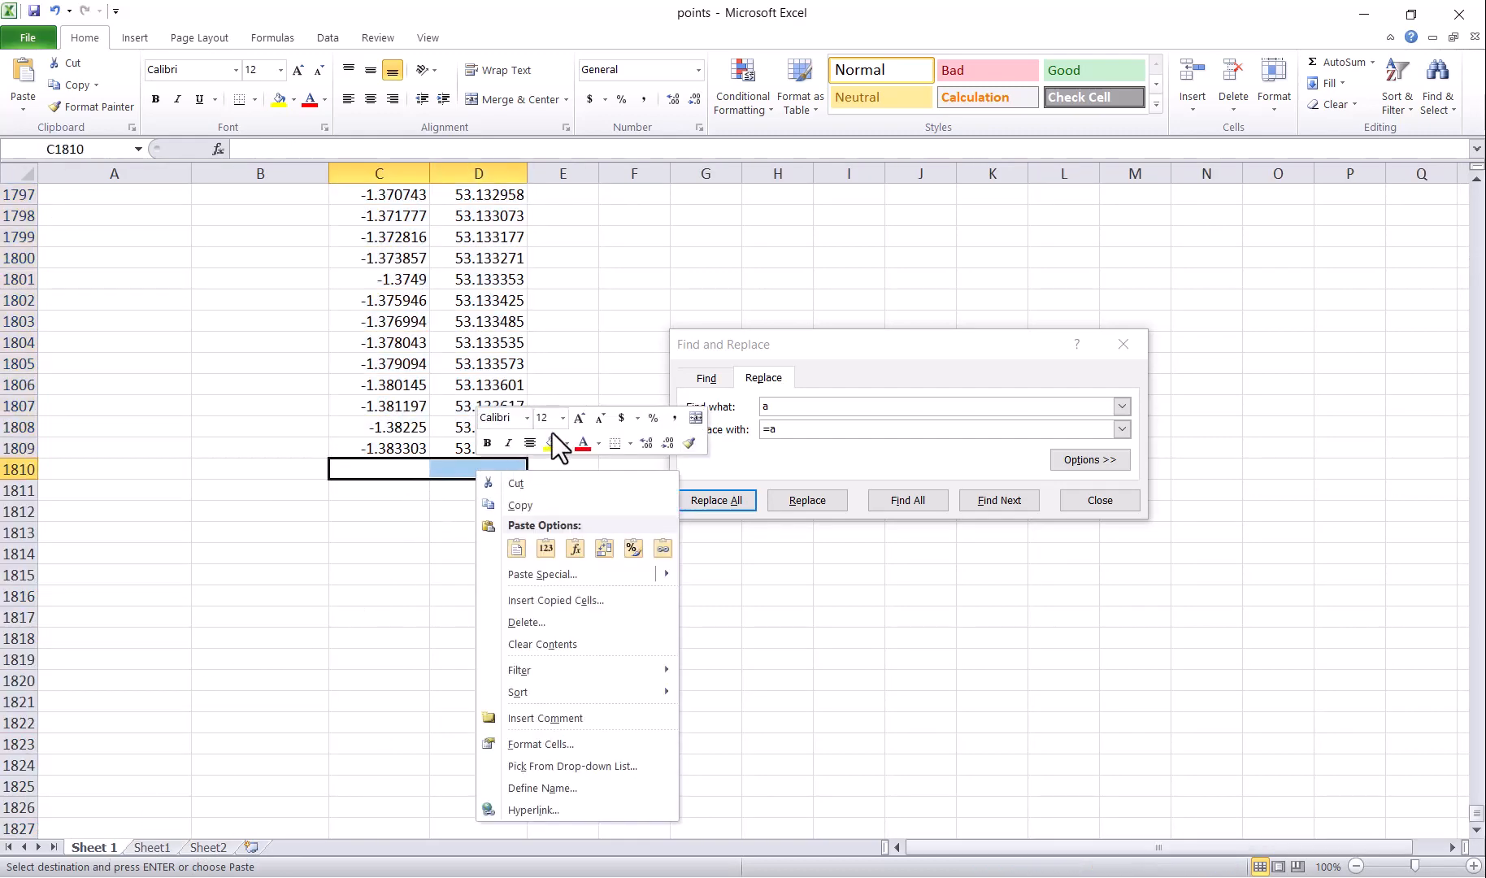
pyautogui.click(546, 542)
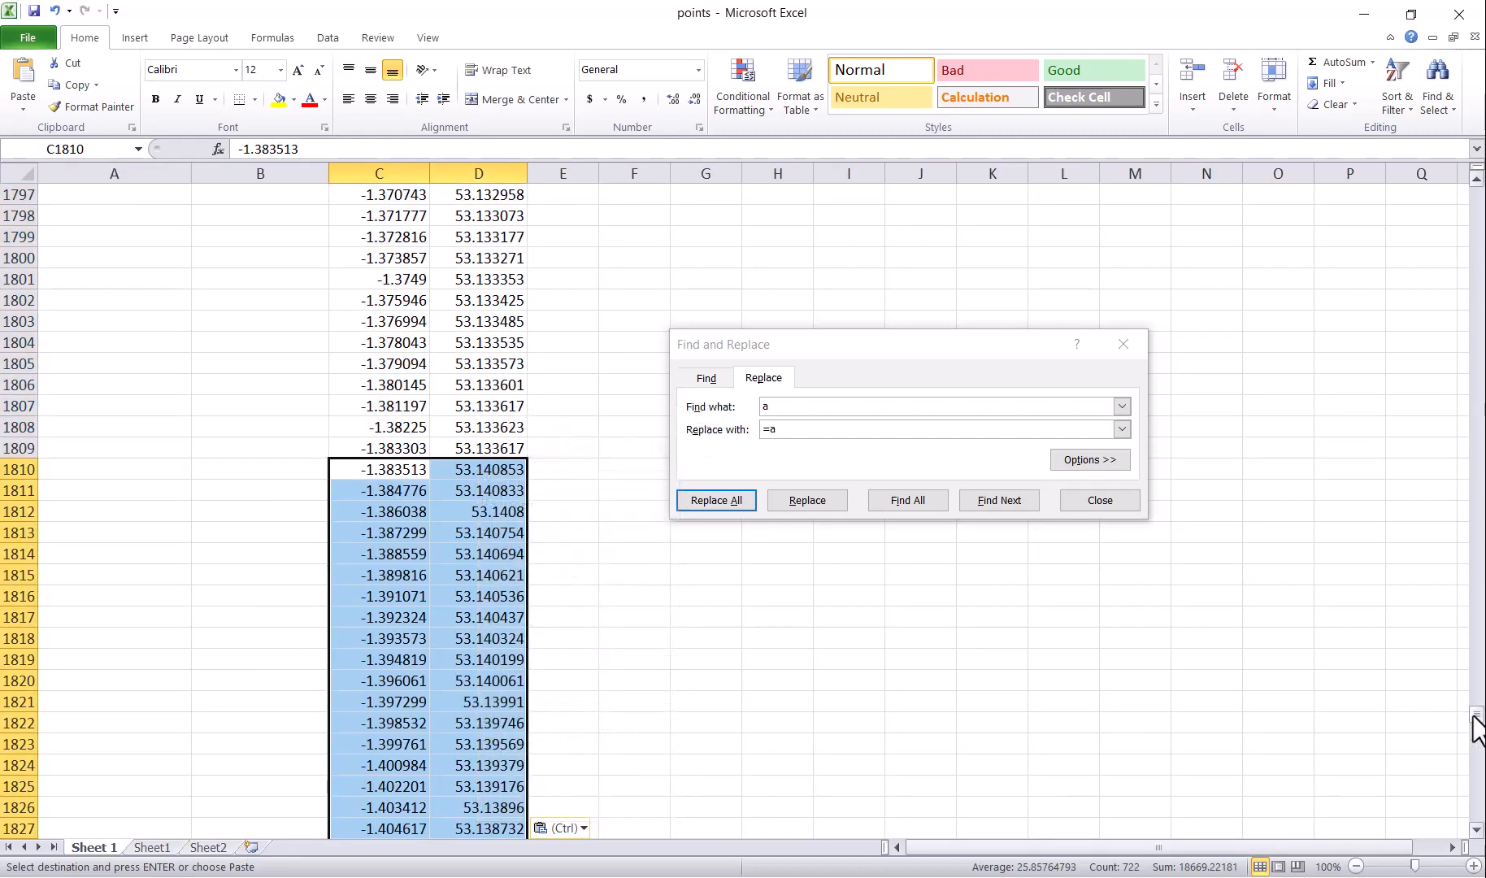
# Step: Clear the surplus coordinates below row 2000 and close Find and Replace
pyautogui.moveTo(1477, 728); pyautogui.dragTo(1477, 772)
pyautogui.scroll(4, 57, 290)
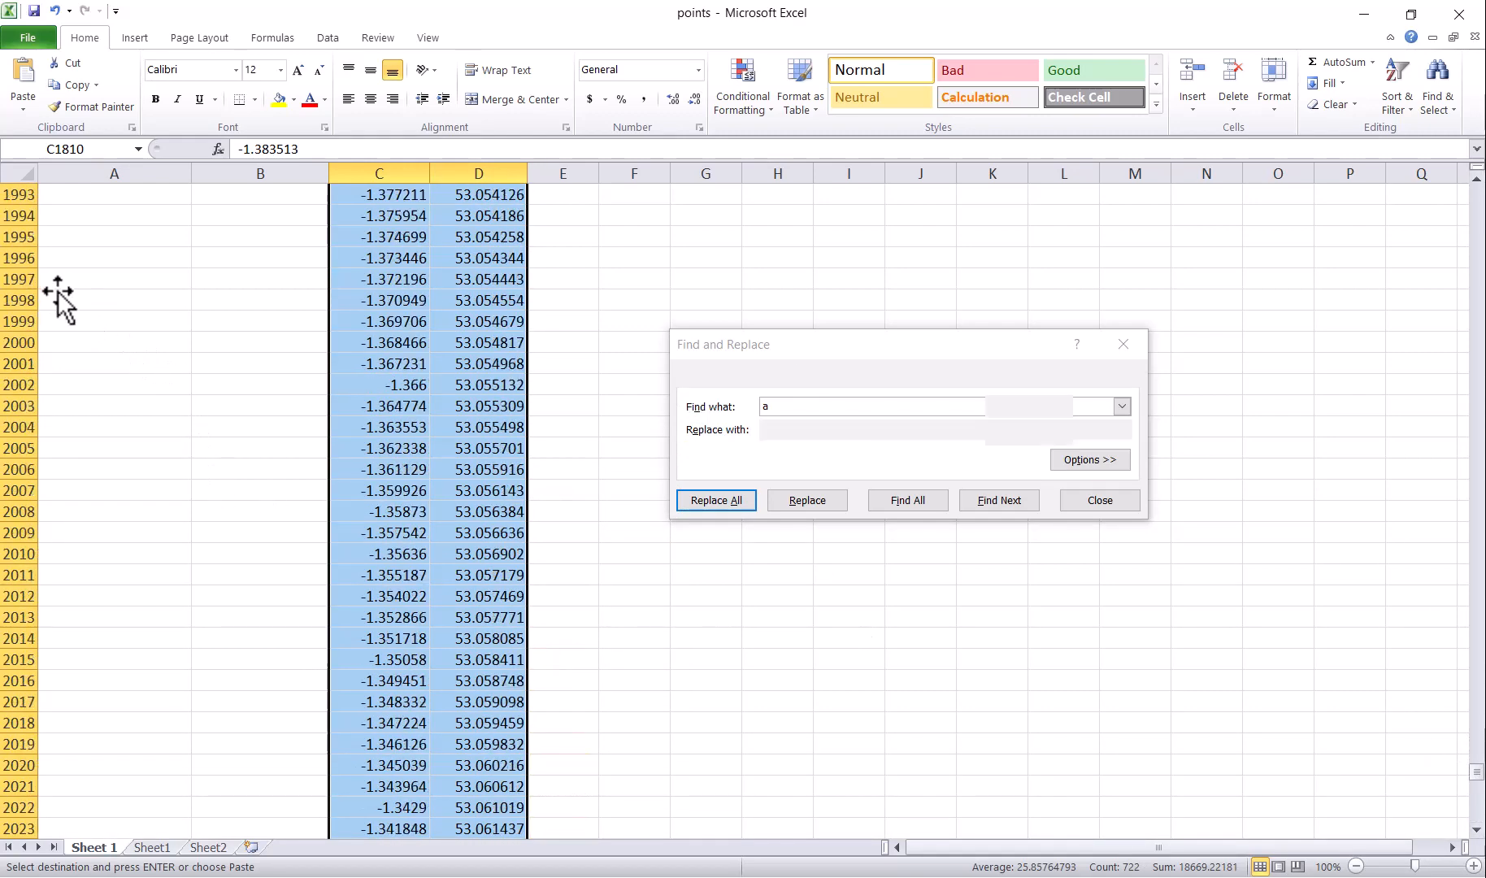
pyautogui.click(39, 340)
pyautogui.click(12, 341)
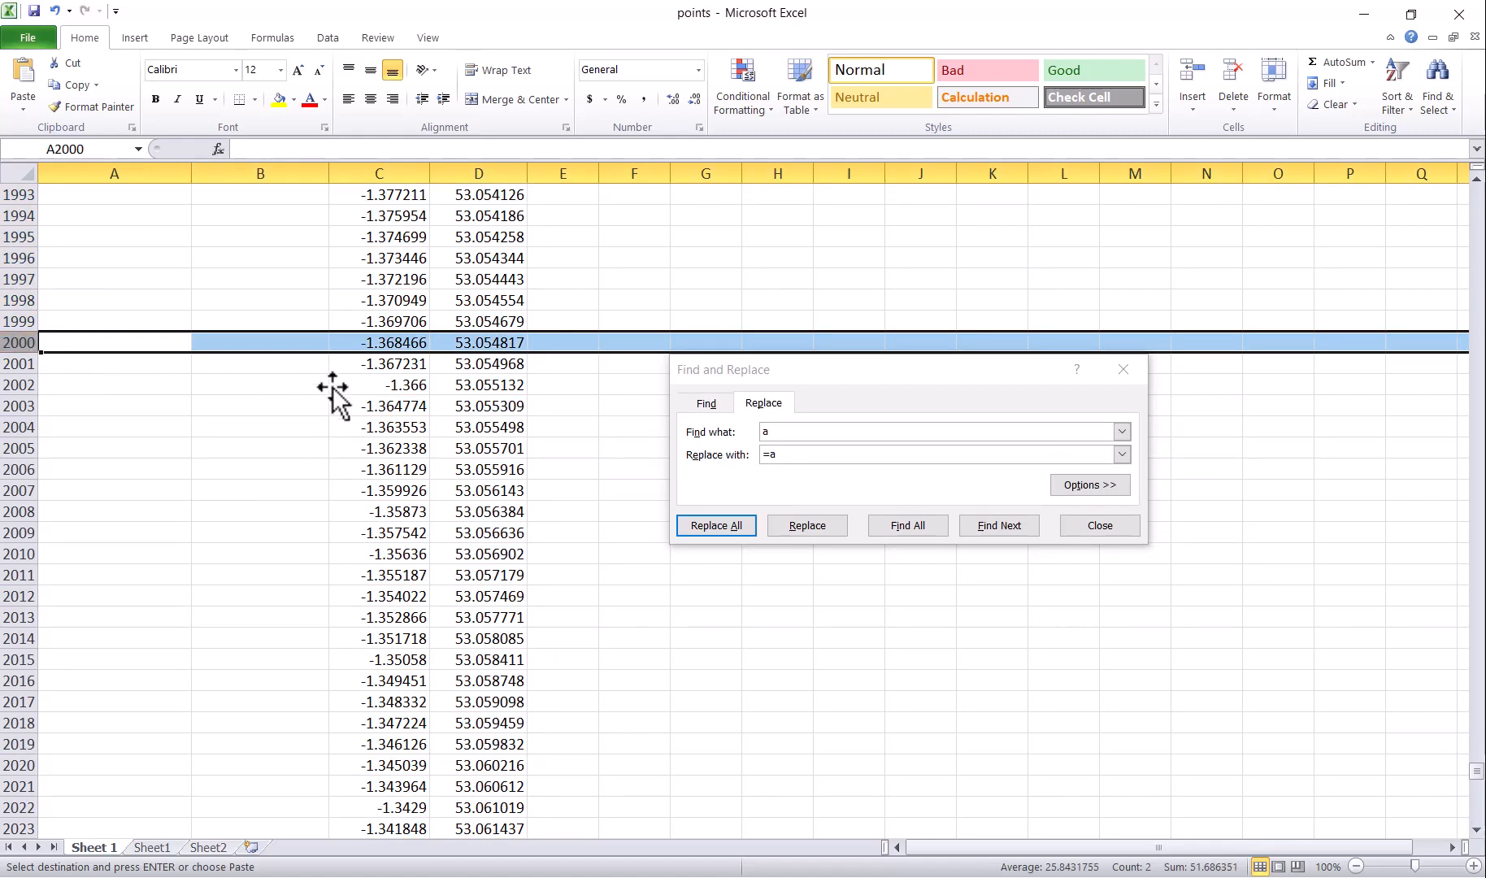
pyautogui.moveTo(382, 366); pyautogui.dragTo(521, 792)
pyautogui.press('Delete')
pyautogui.click(587, 559)
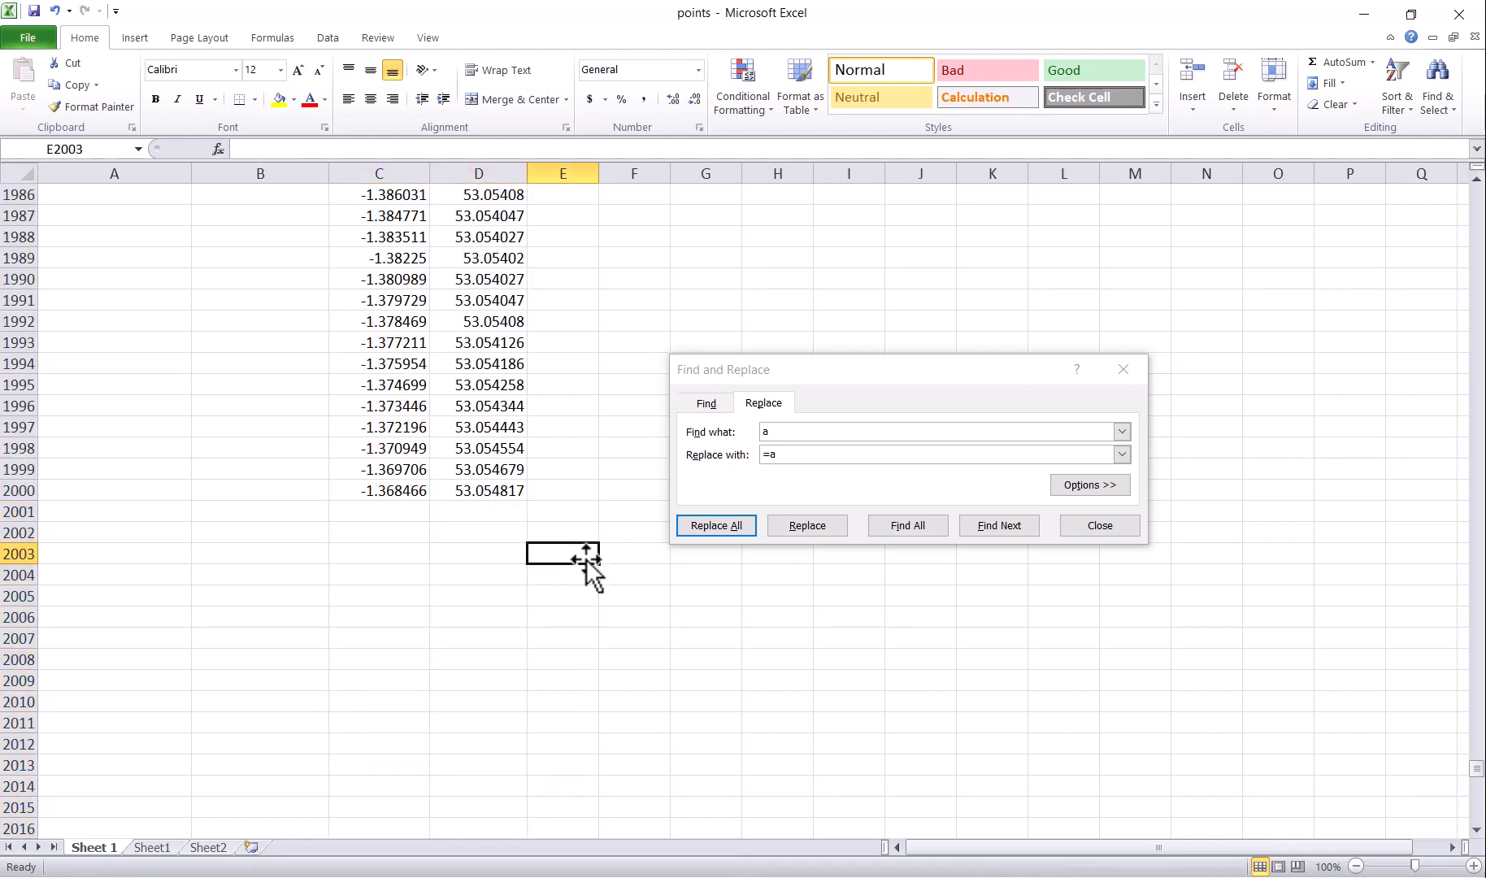
pyautogui.click(1124, 368)
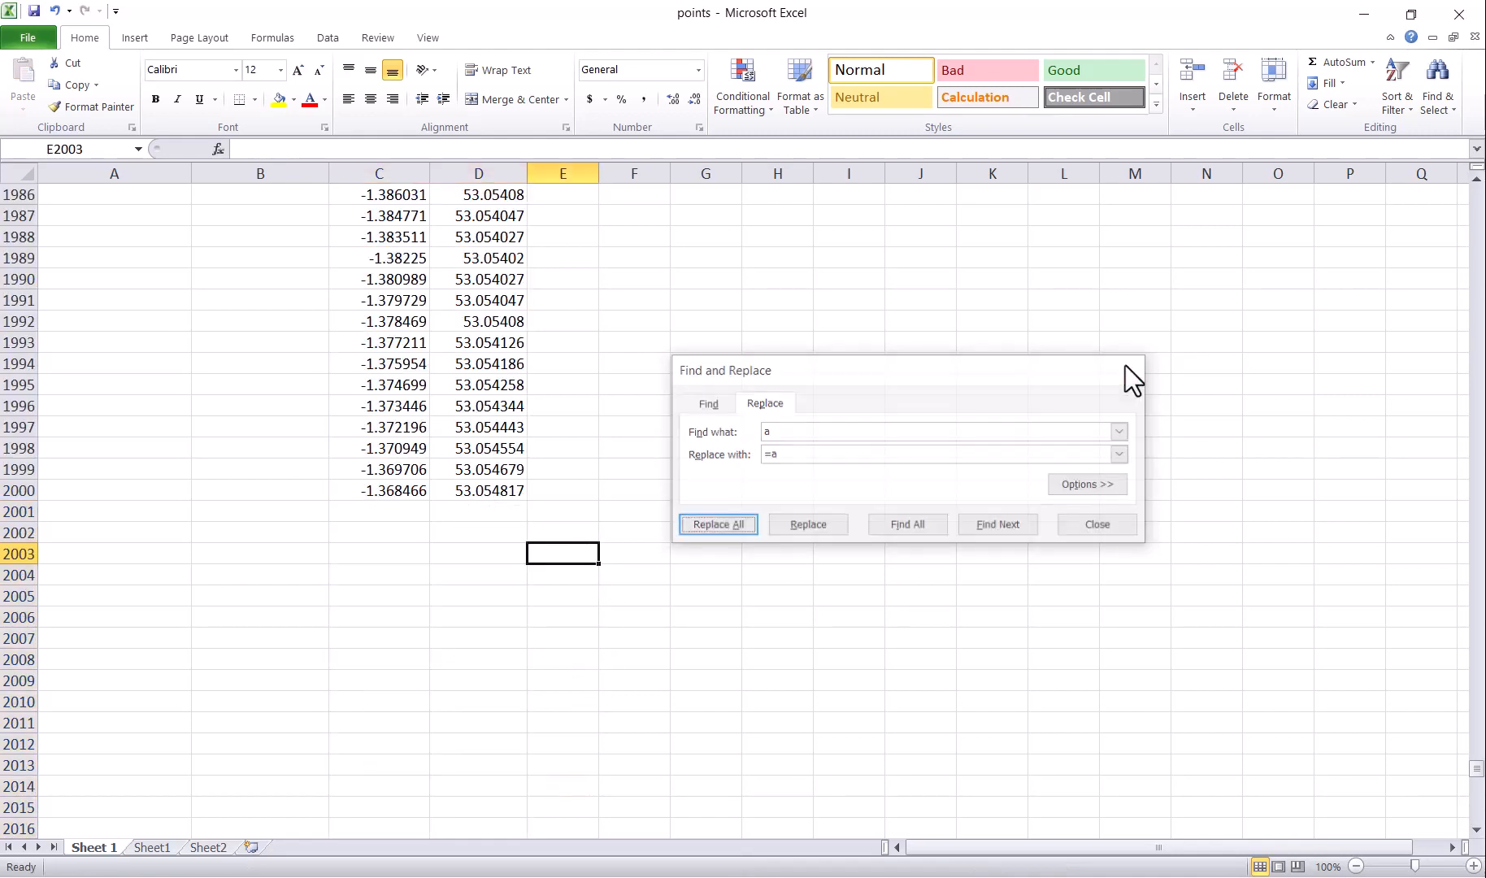
pyautogui.click(18, 489)
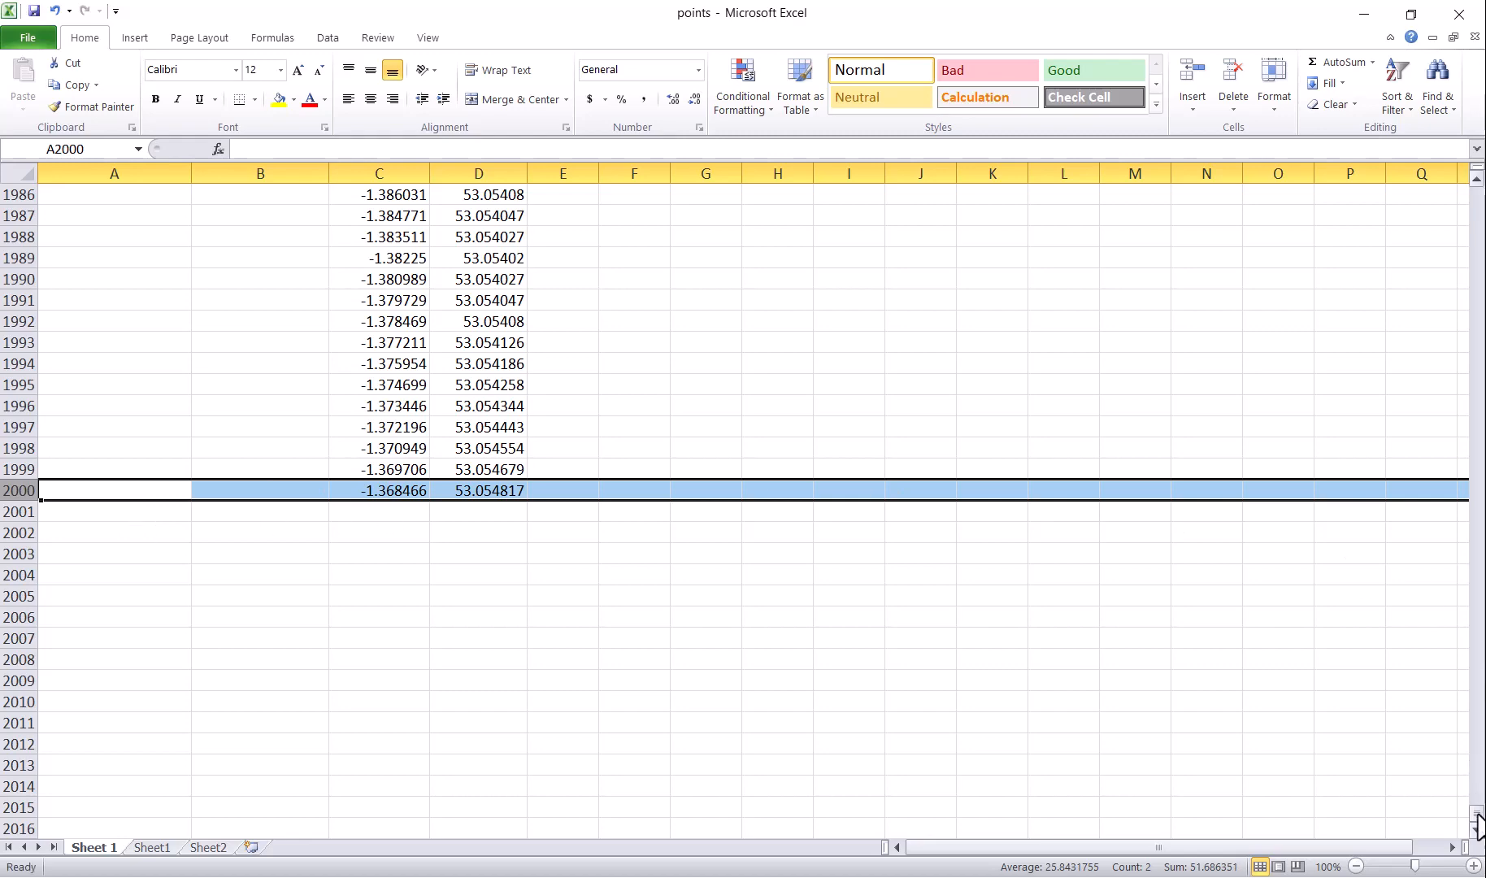
pyautogui.moveTo(1478, 817); pyautogui.dragTo(1478, 192)
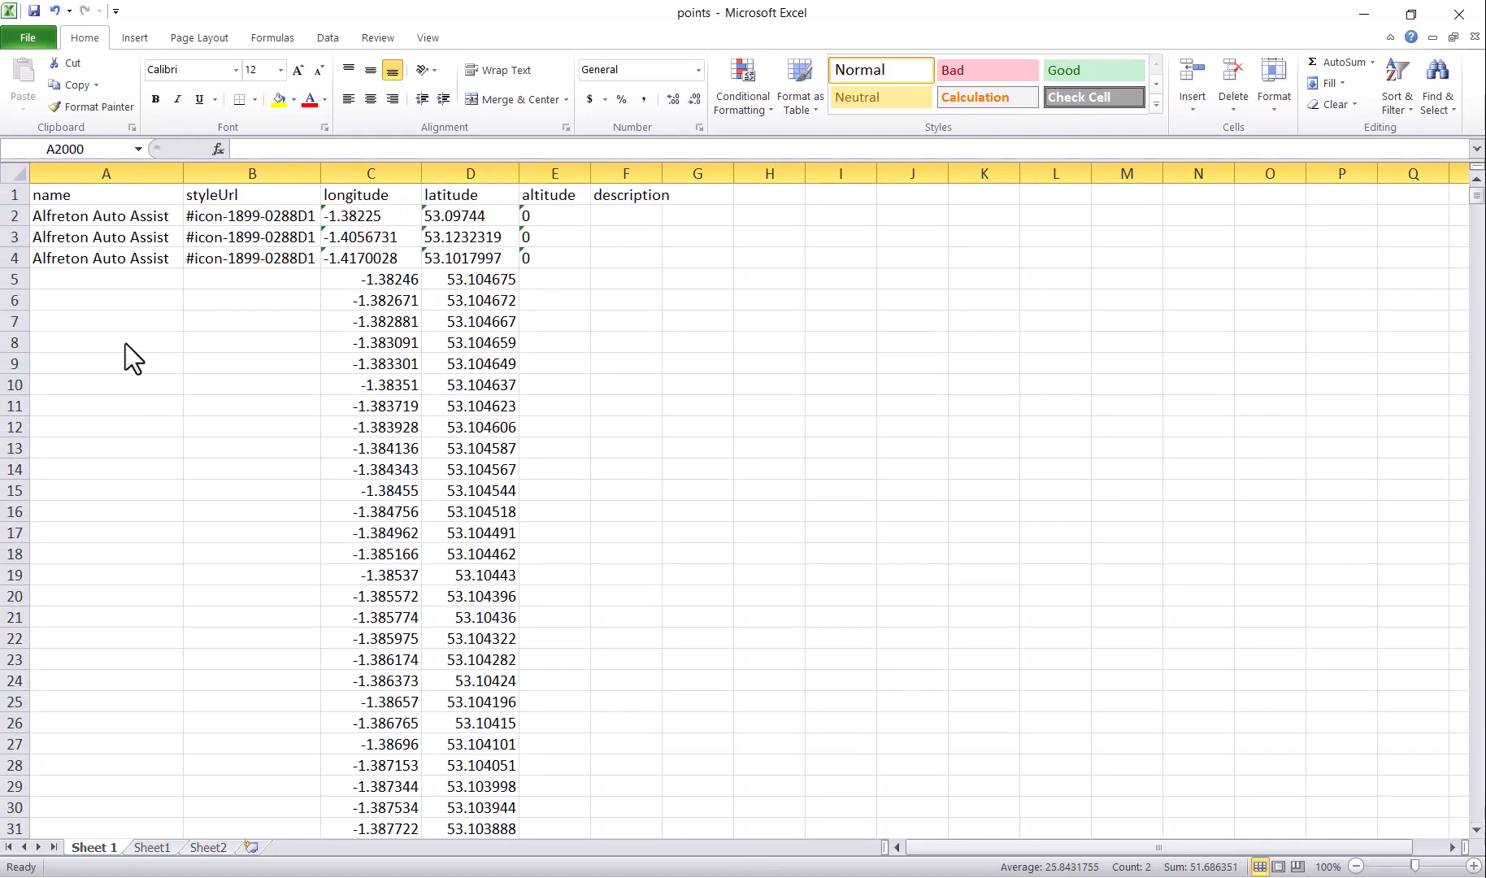
# Step: Fill the name Alfreton Auto Assist and style #icon-1899-0288D1 down through row 2000
pyautogui.moveTo(89, 256); pyautogui.dragTo(315, 805)
pyautogui.hotkey('ctrl', 'c')
pyautogui.hotkey('ctrl', 'v')
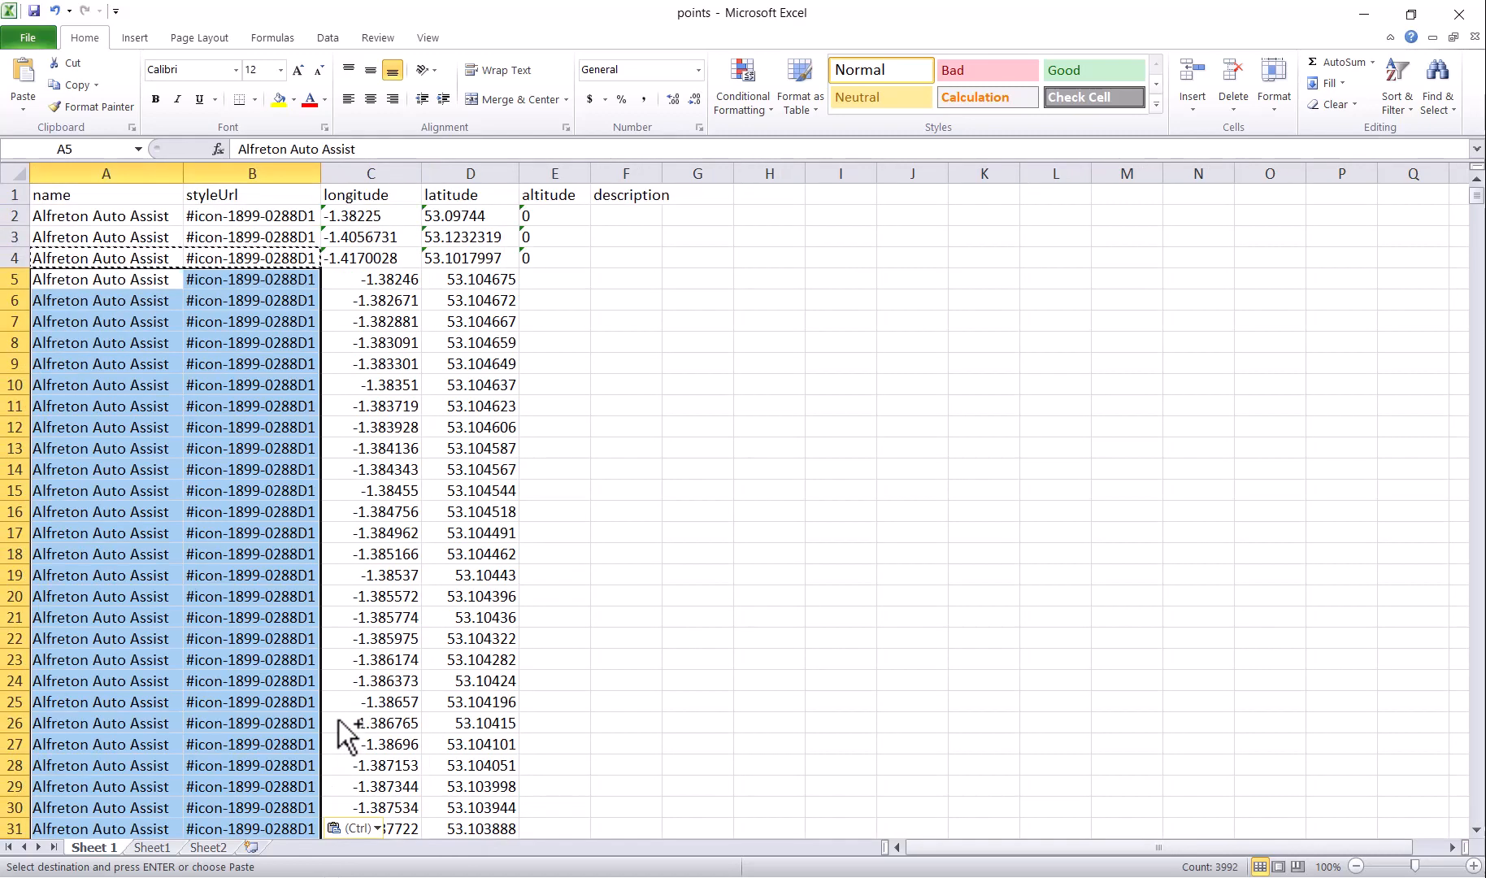
pyautogui.press('Escape')
# Step: Copy all the business text from Notepad and select description cell F2 in Excel
pyautogui.hotkey('alt', 'Tab')
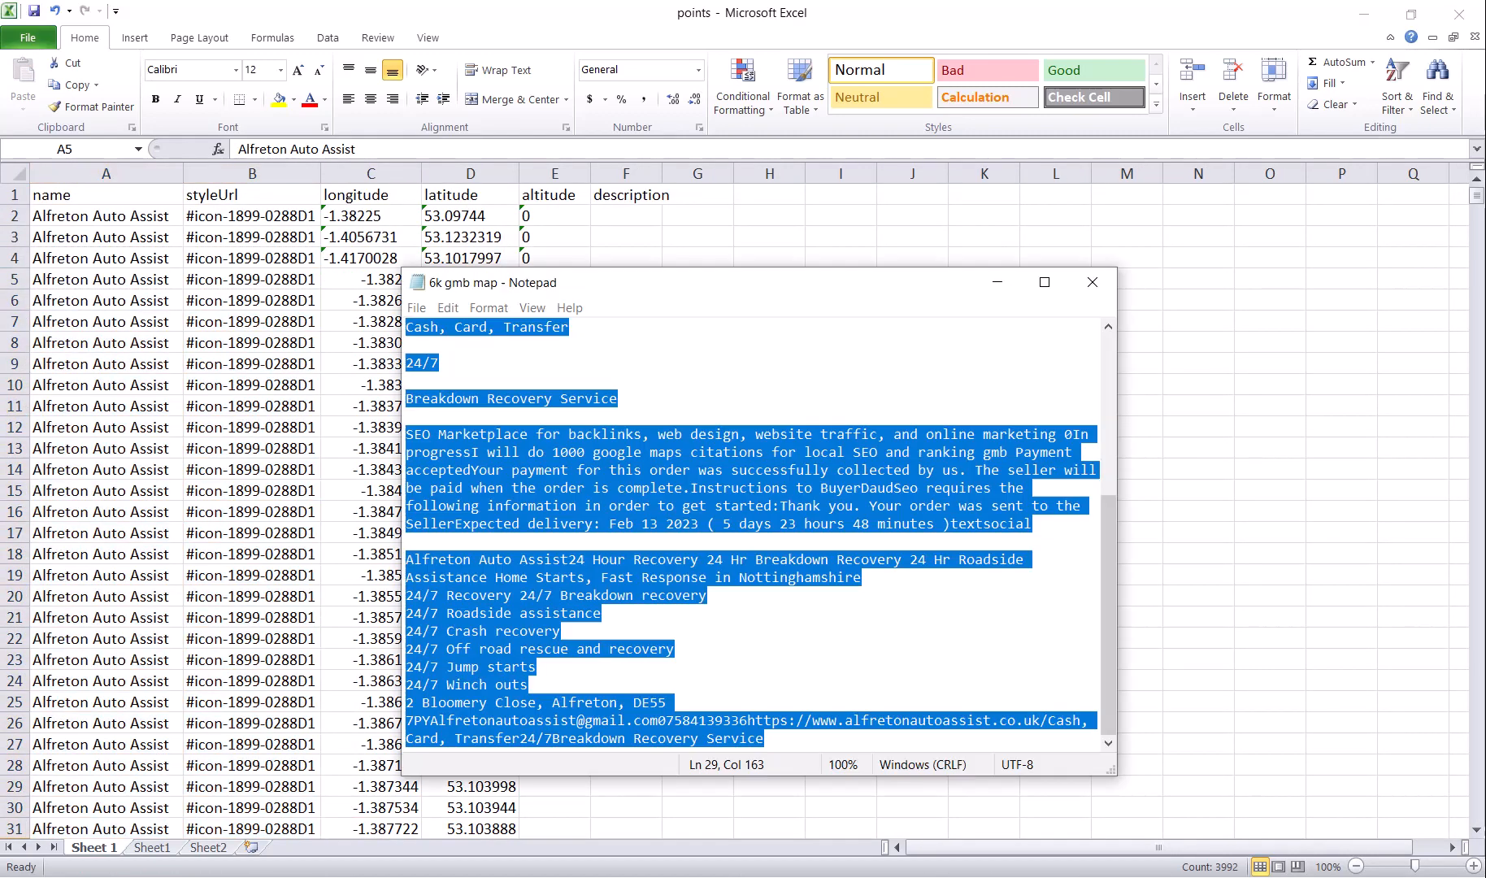
pyautogui.scroll(6, 602, 447)
pyautogui.click(622, 446)
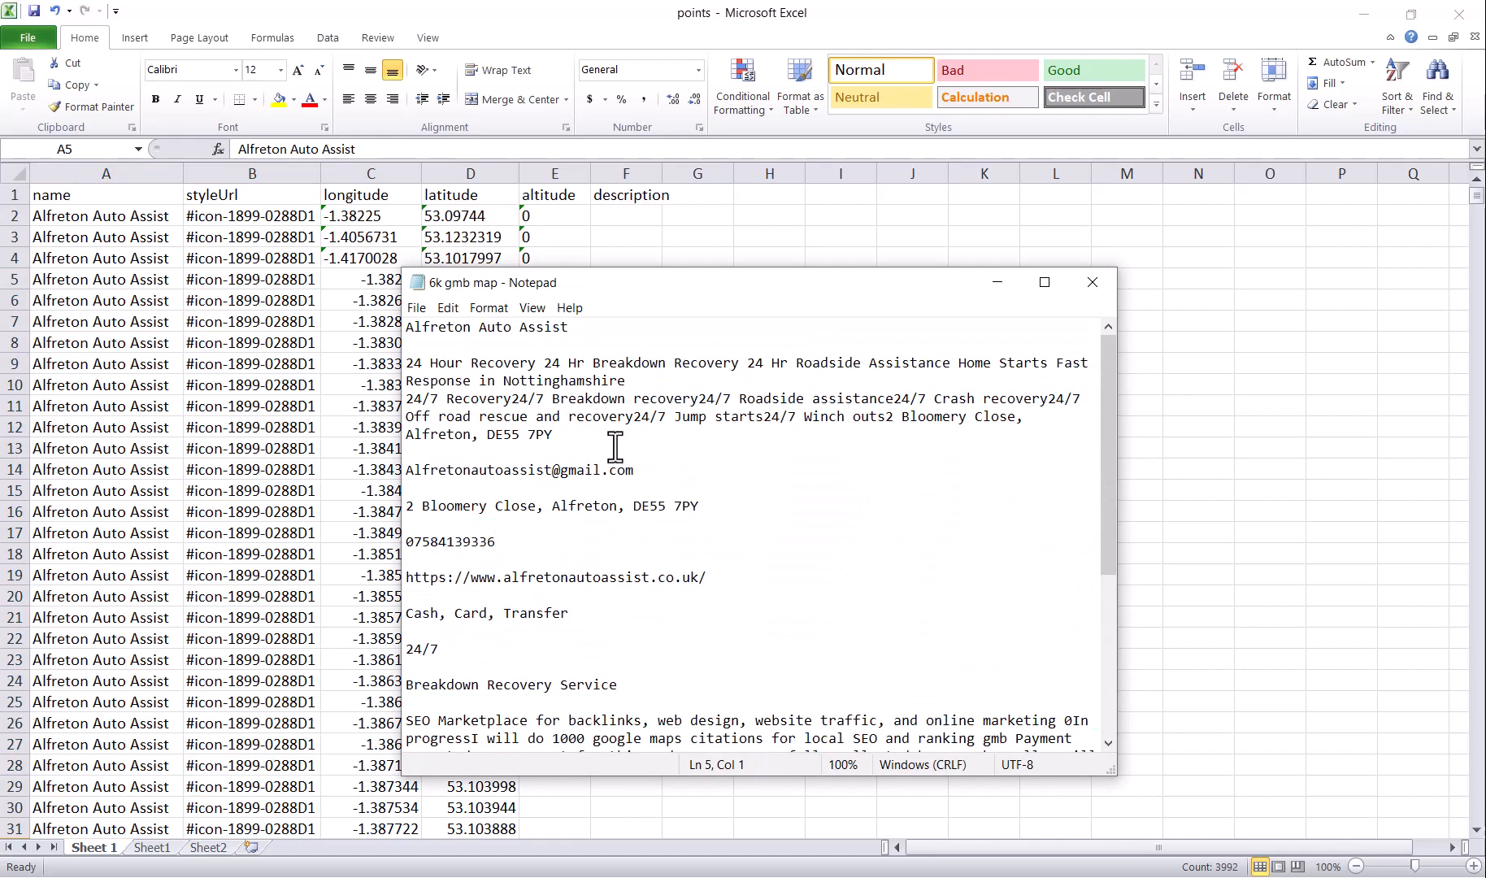
pyautogui.hotkey('ctrl', 'a')
pyautogui.click(644, 15)
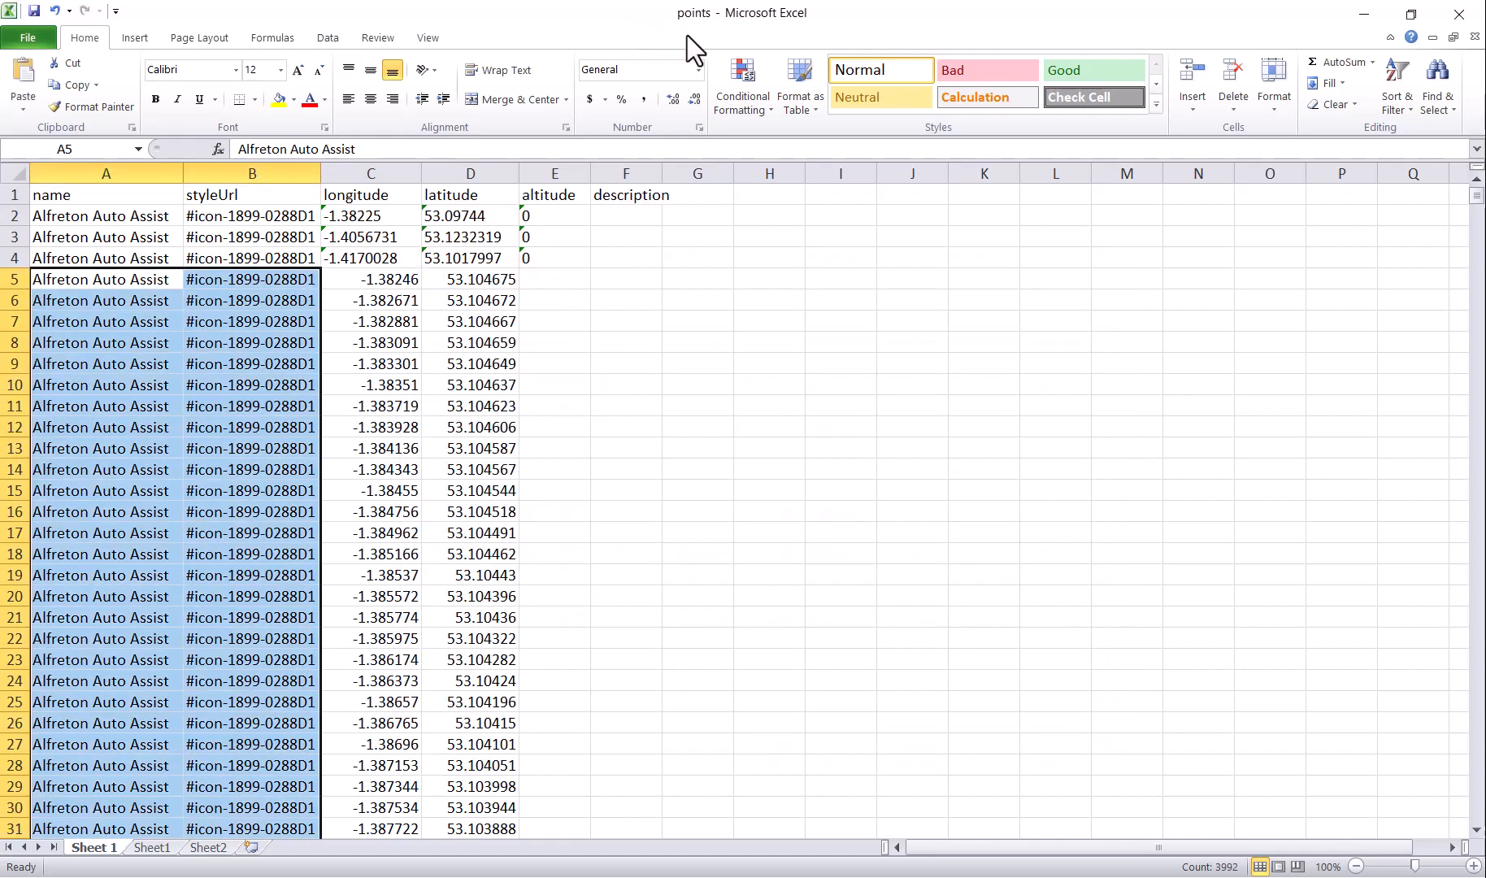
pyautogui.click(624, 215)
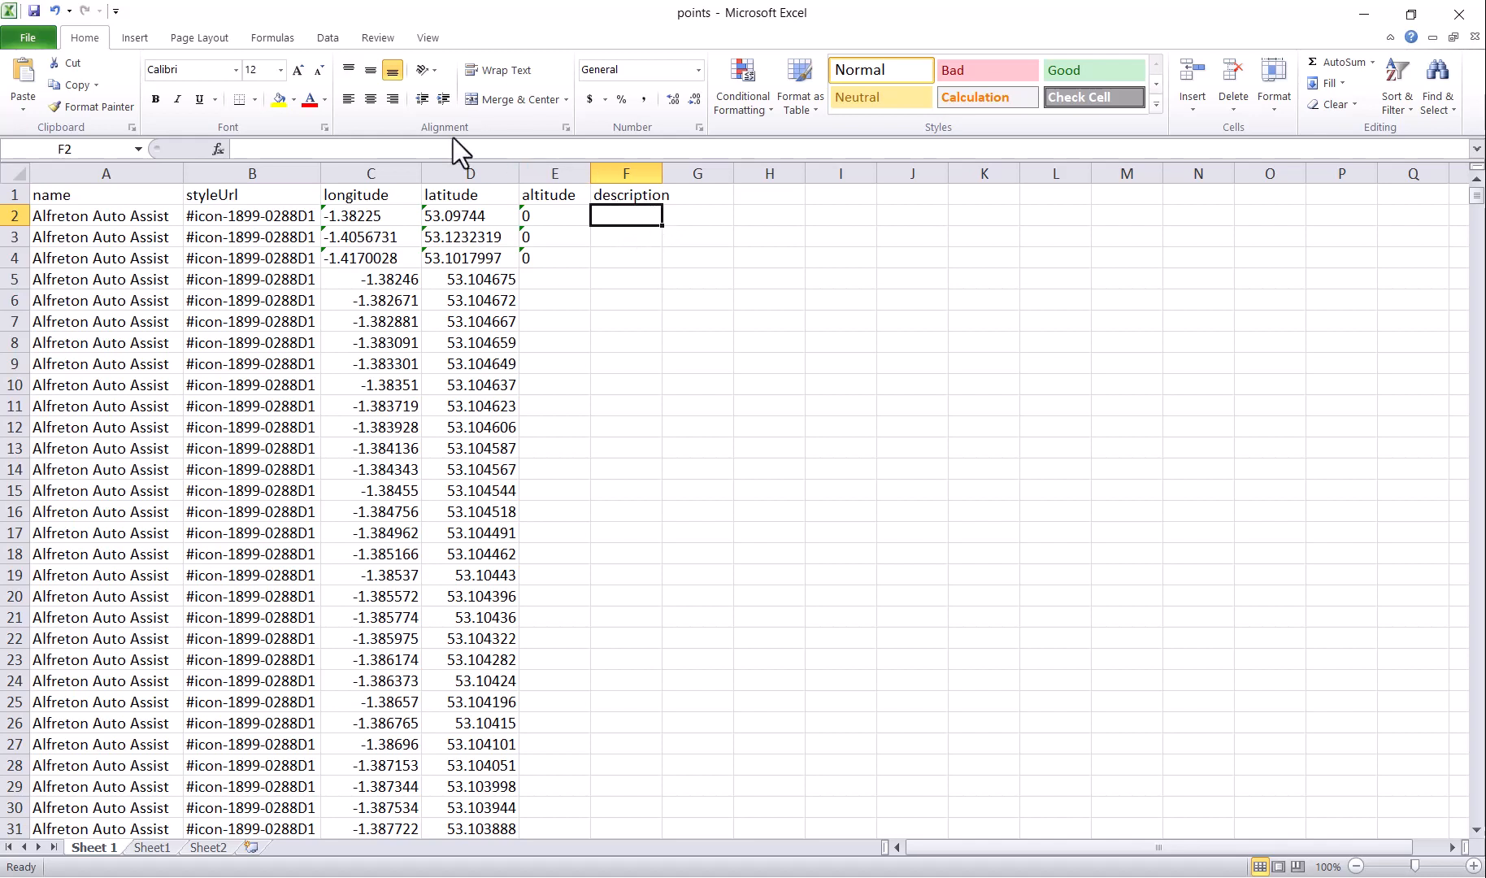
# Step: Paste the business text into F2 as the description
pyautogui.click(393, 147)
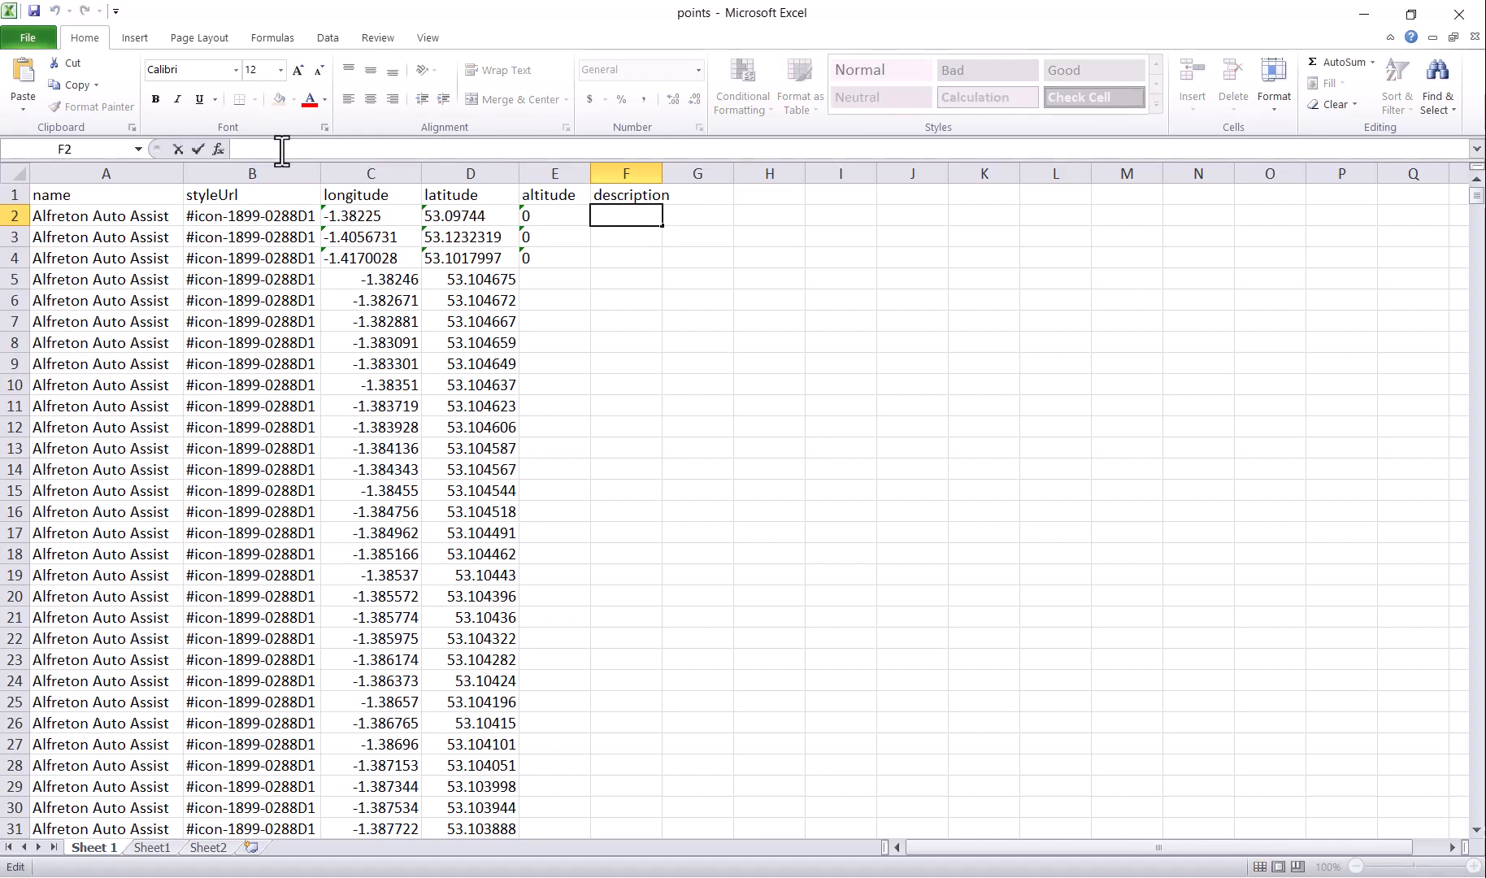
pyautogui.hotkey('ctrl', 'v')
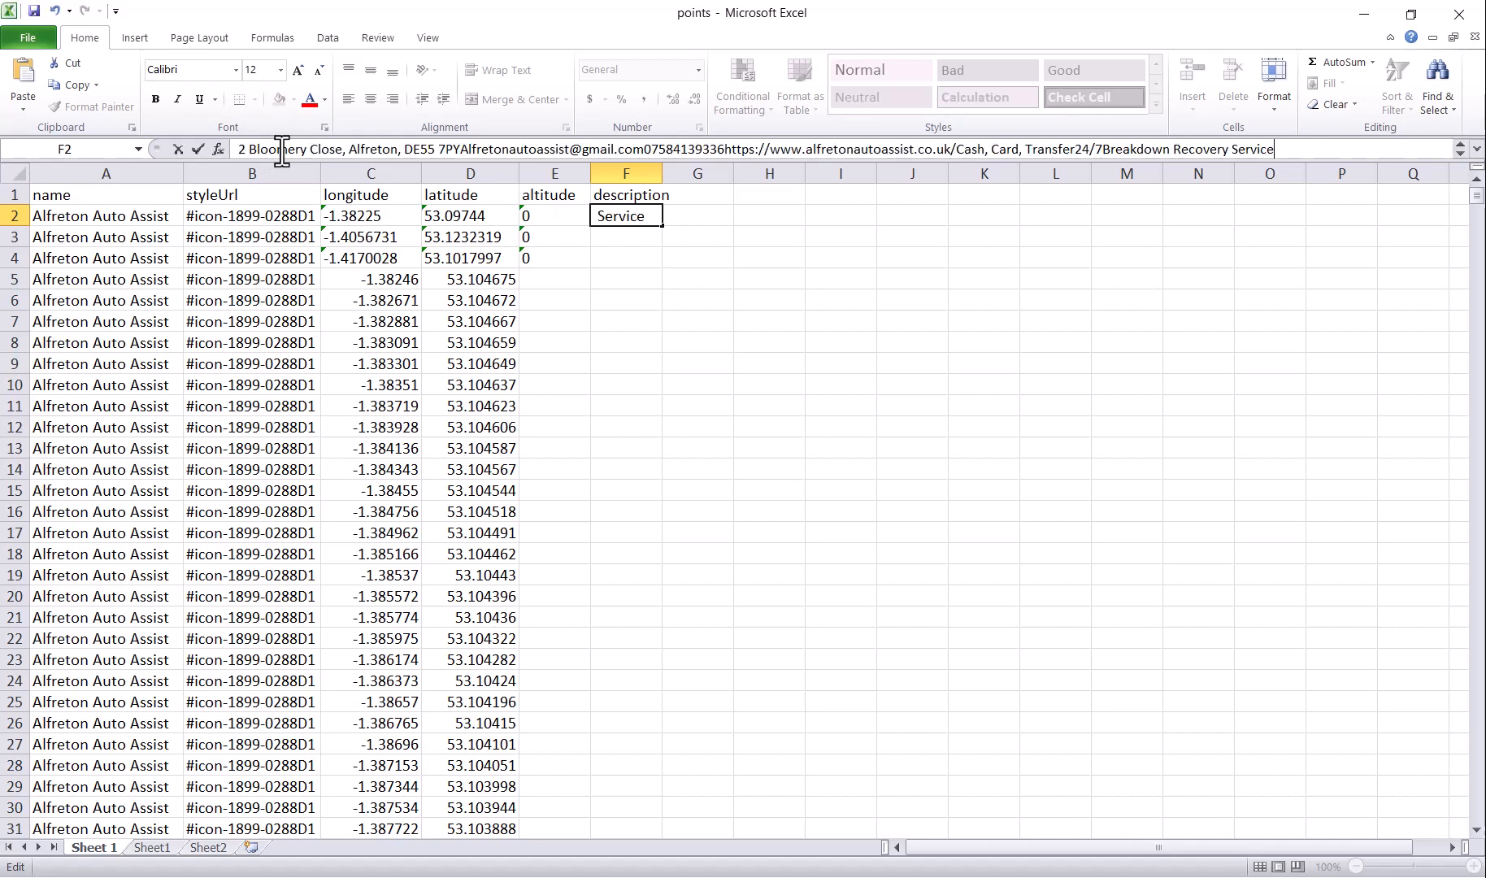
pyautogui.click(1087, 474)
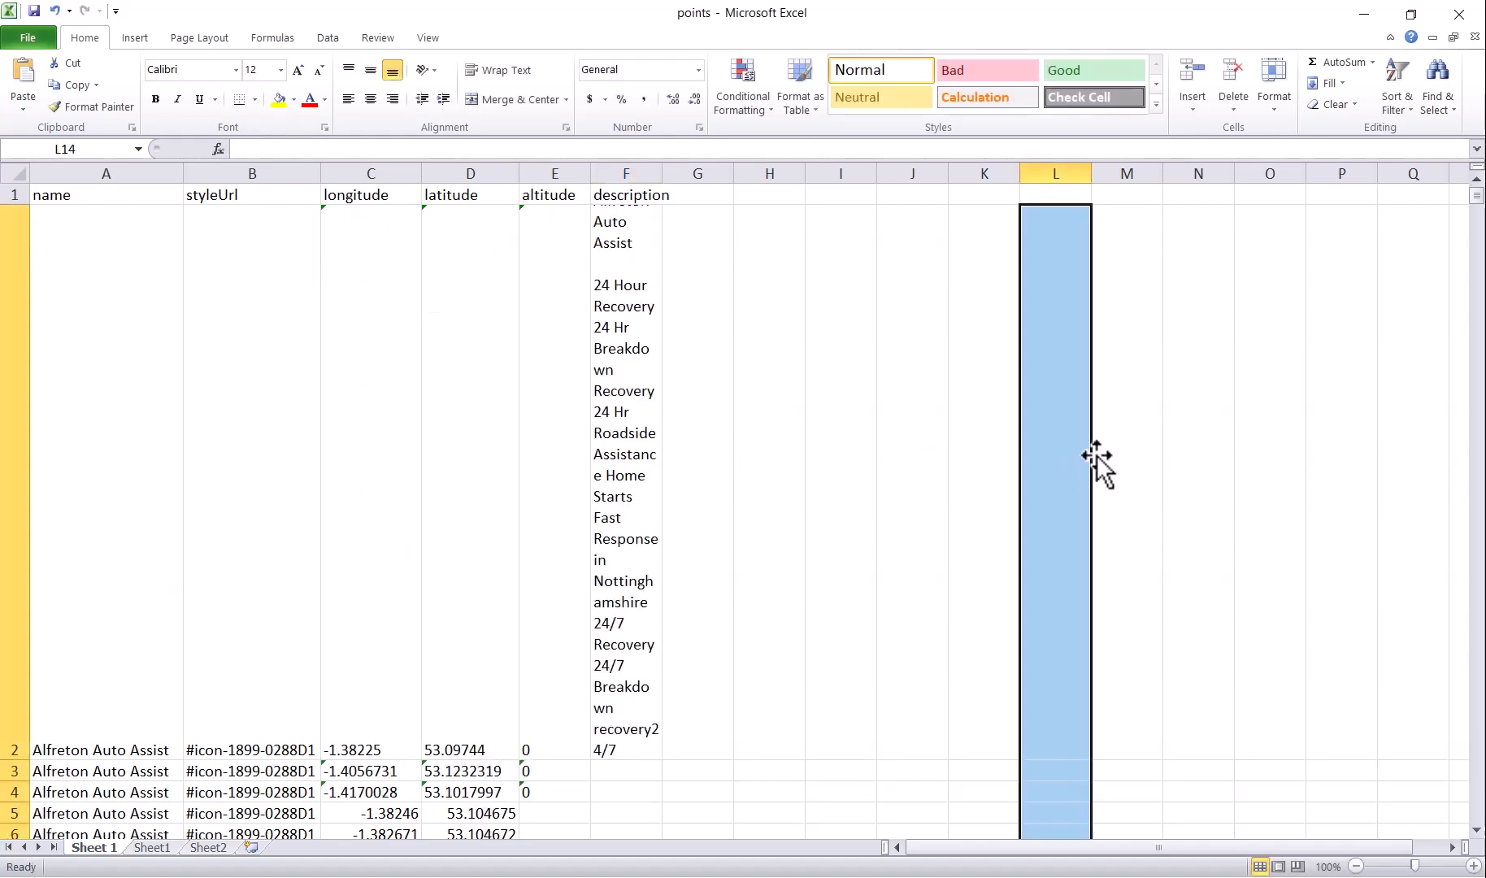
# Step: Copy E2:F2's altitude 0 and description down to every row through 2000
pyautogui.moveTo(544, 353); pyautogui.dragTo(615, 358)
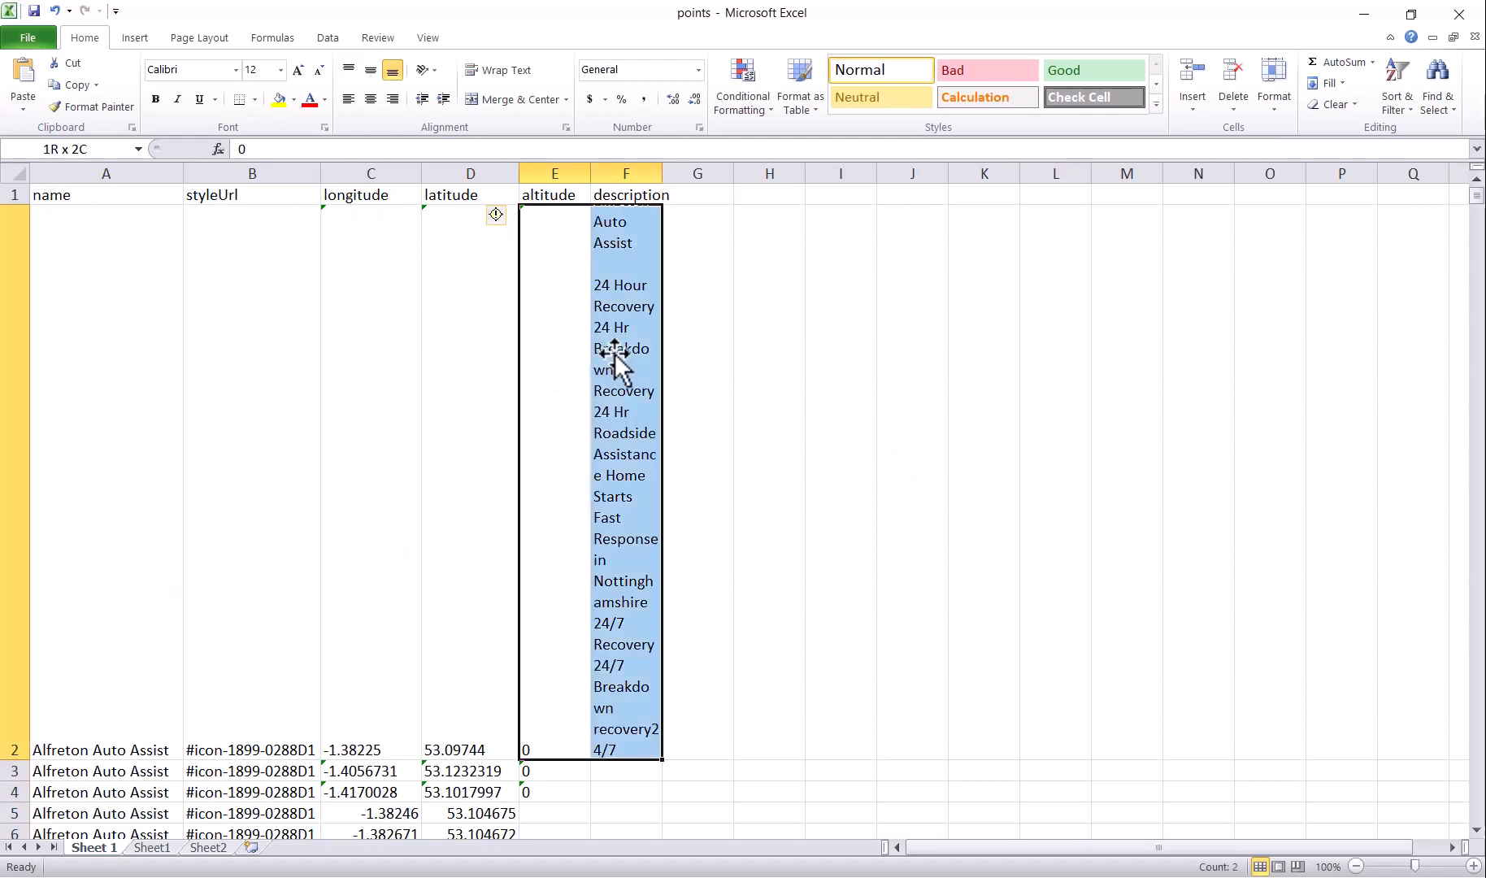
pyautogui.click(504, 397)
pyautogui.click(544, 500)
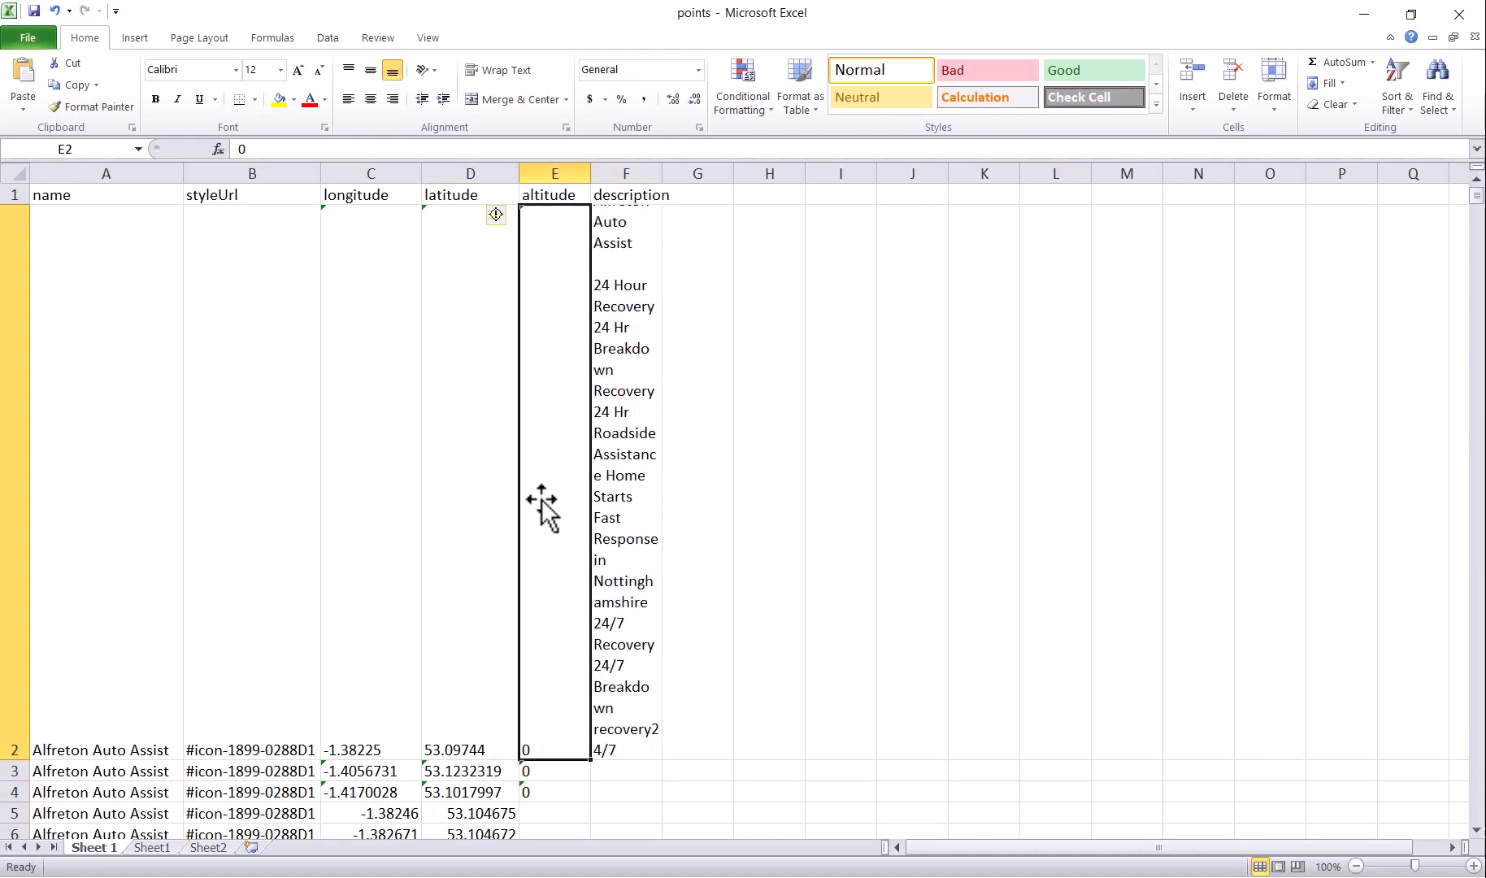
pyautogui.moveTo(542, 500); pyautogui.dragTo(632, 510)
pyautogui.hotkey('ctrl', 'c')
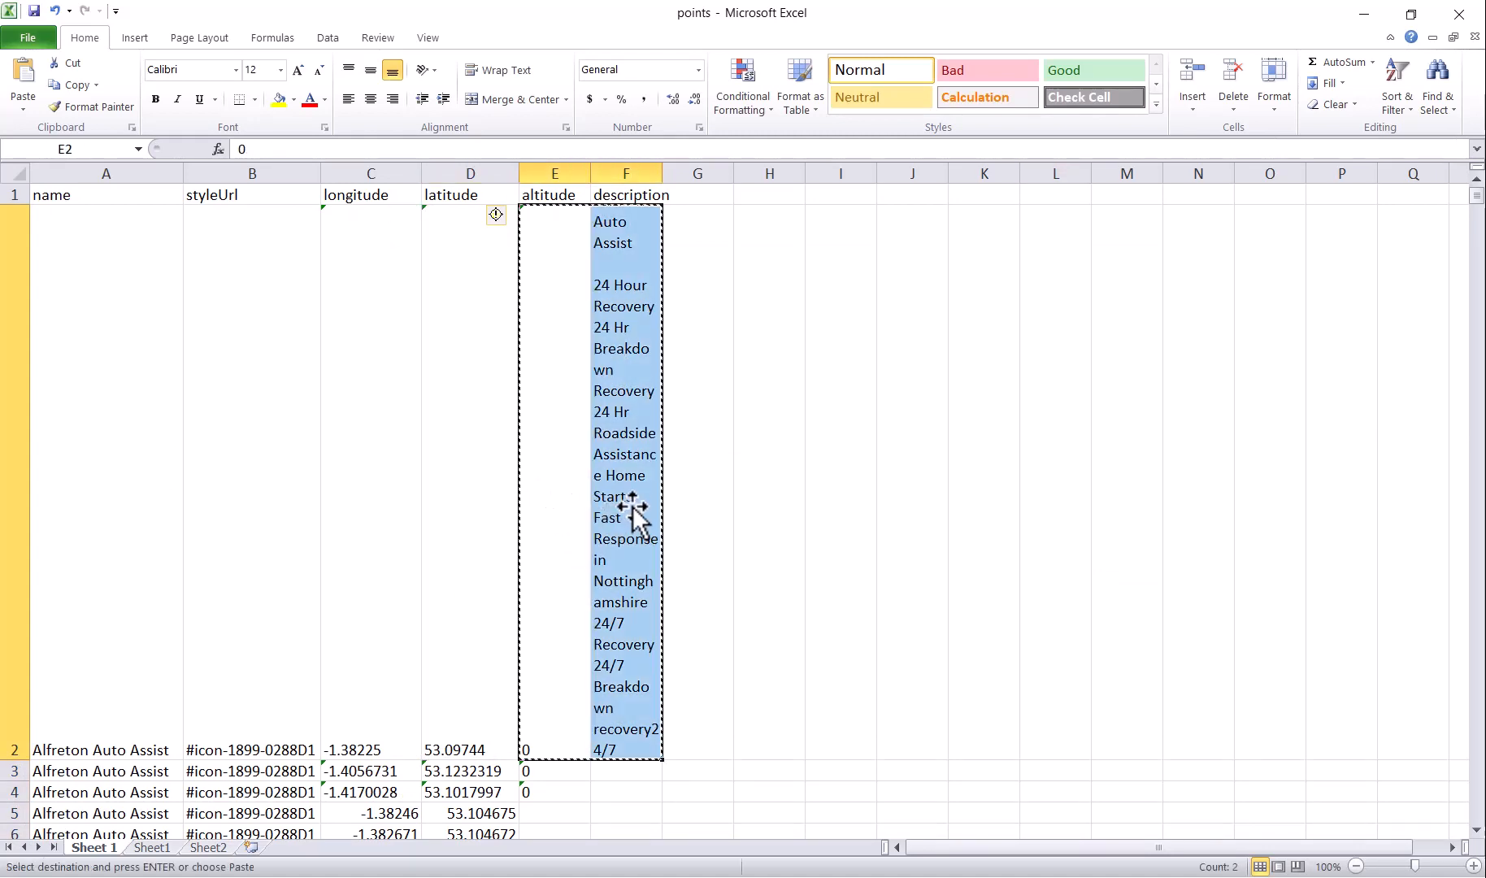
pyautogui.moveTo(554, 772); pyautogui.dragTo(620, 258)
pyautogui.hotkey('ctrl', 'v')
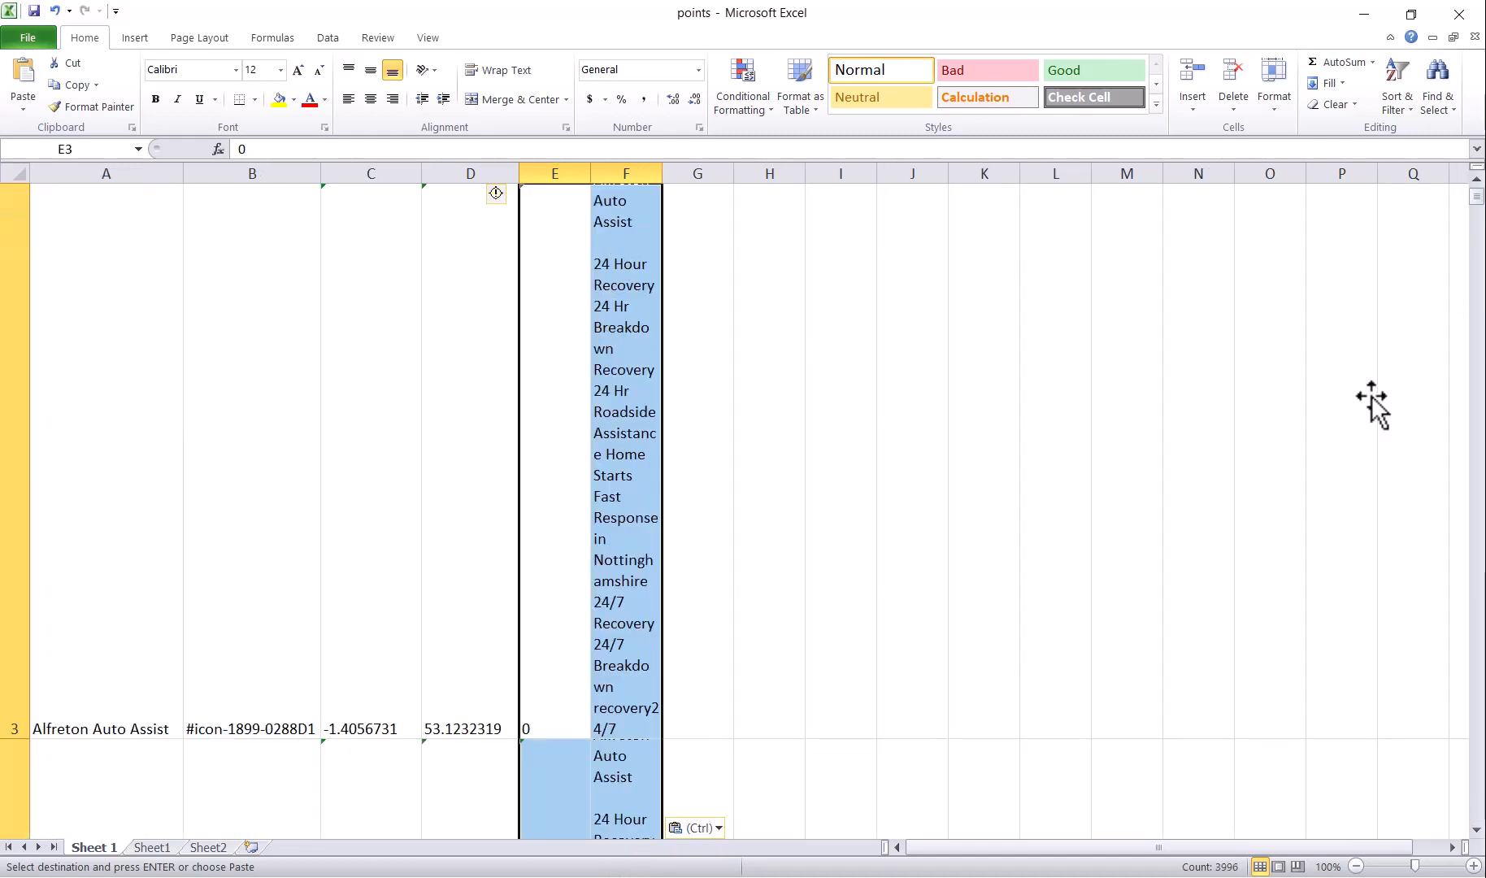
pyautogui.moveTo(1479, 207); pyautogui.dragTo(1478, 808)
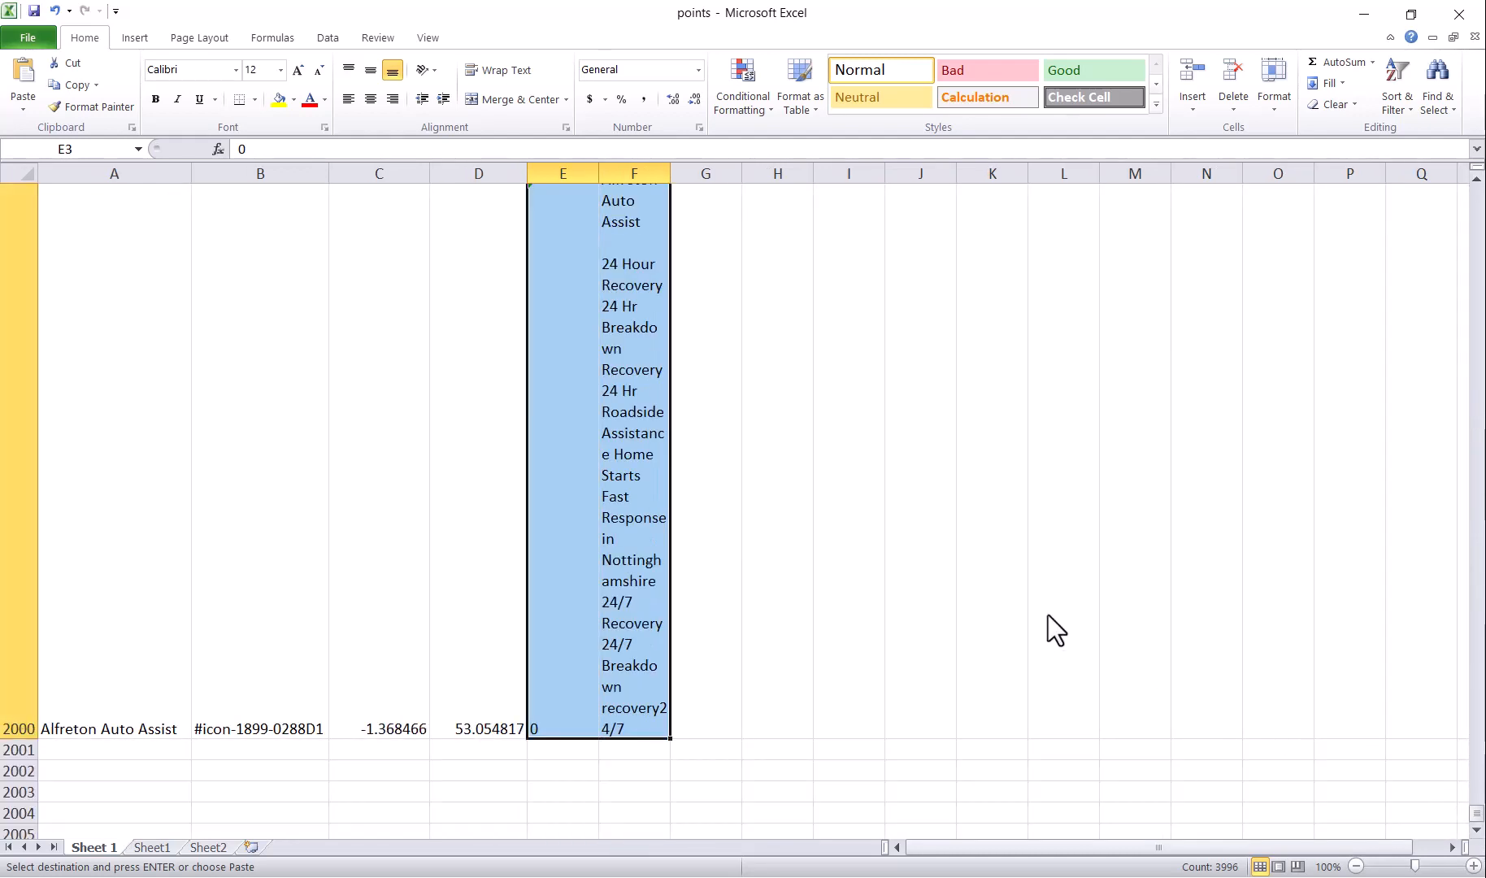
pyautogui.press('Escape')
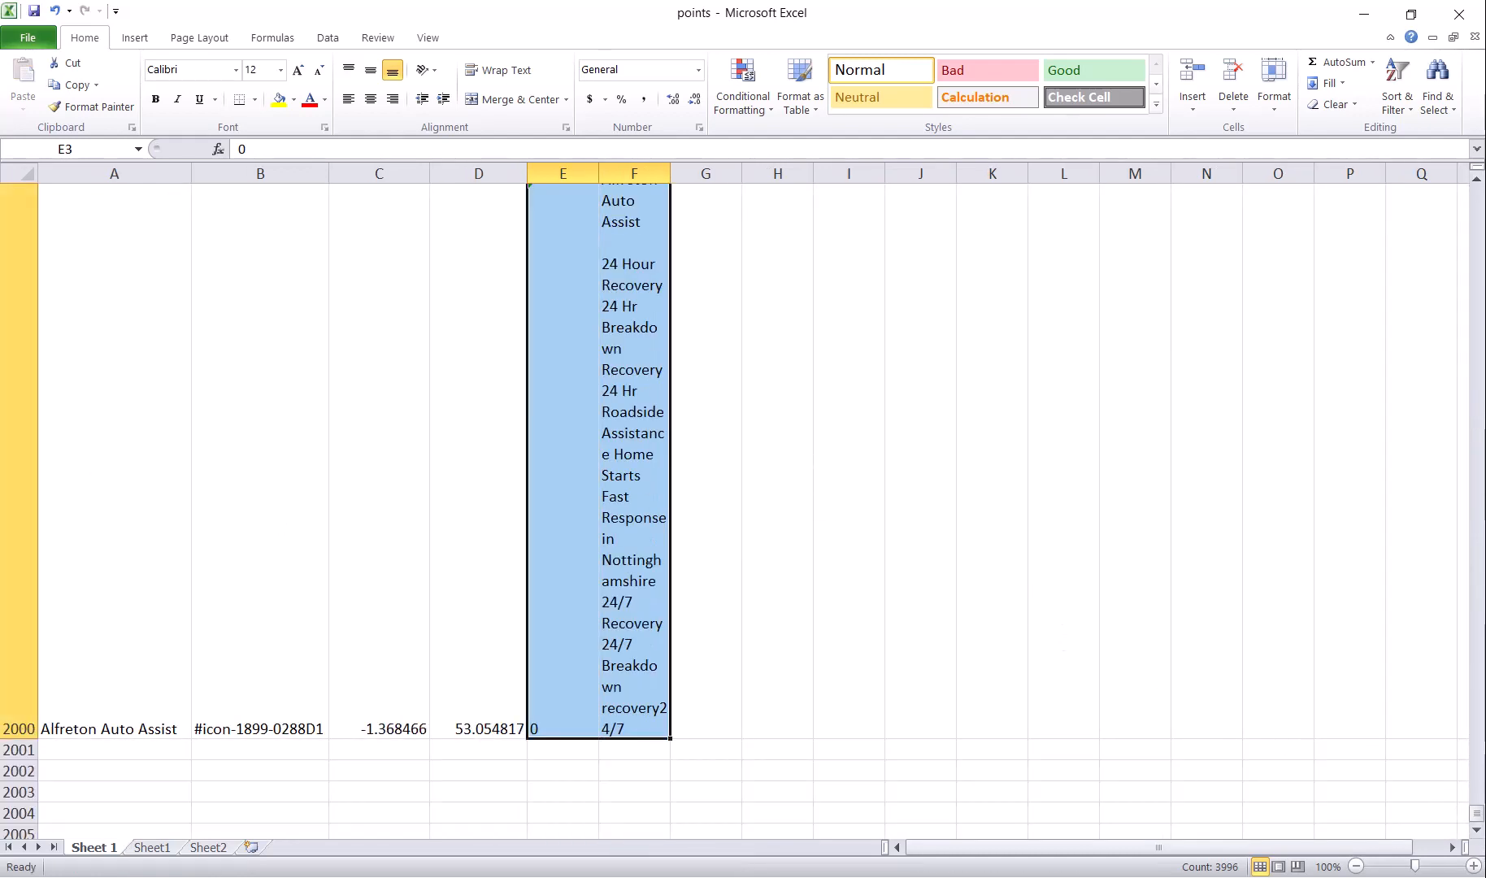
pyautogui.hotkey('alt', 'Tab')
# Step: Add a new layer to the Untitled map and upload the points spreadsheet
pyautogui.click(413, 14)
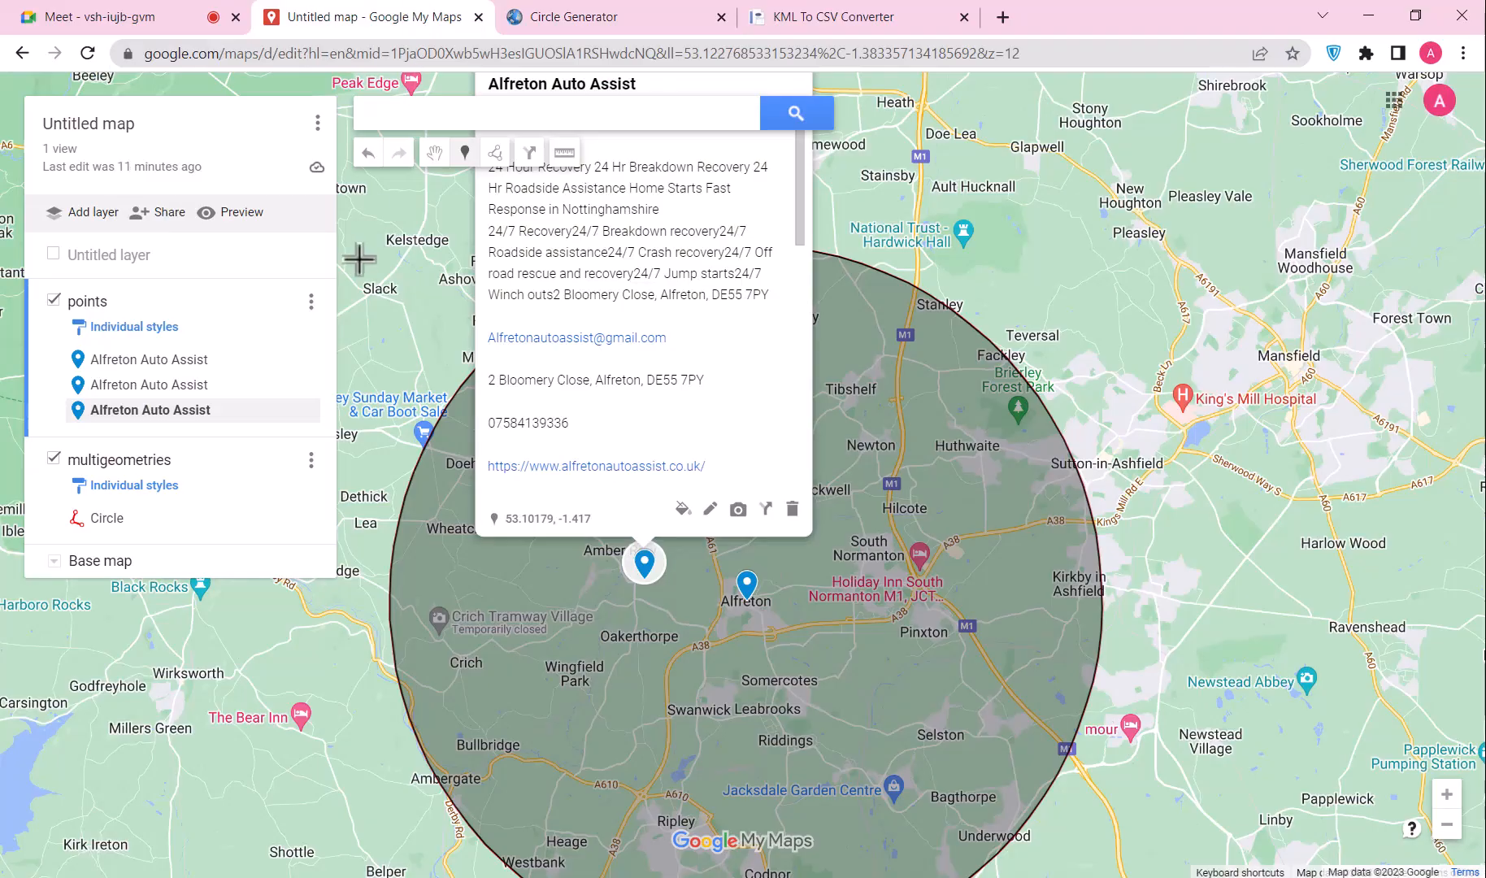
pyautogui.click(86, 214)
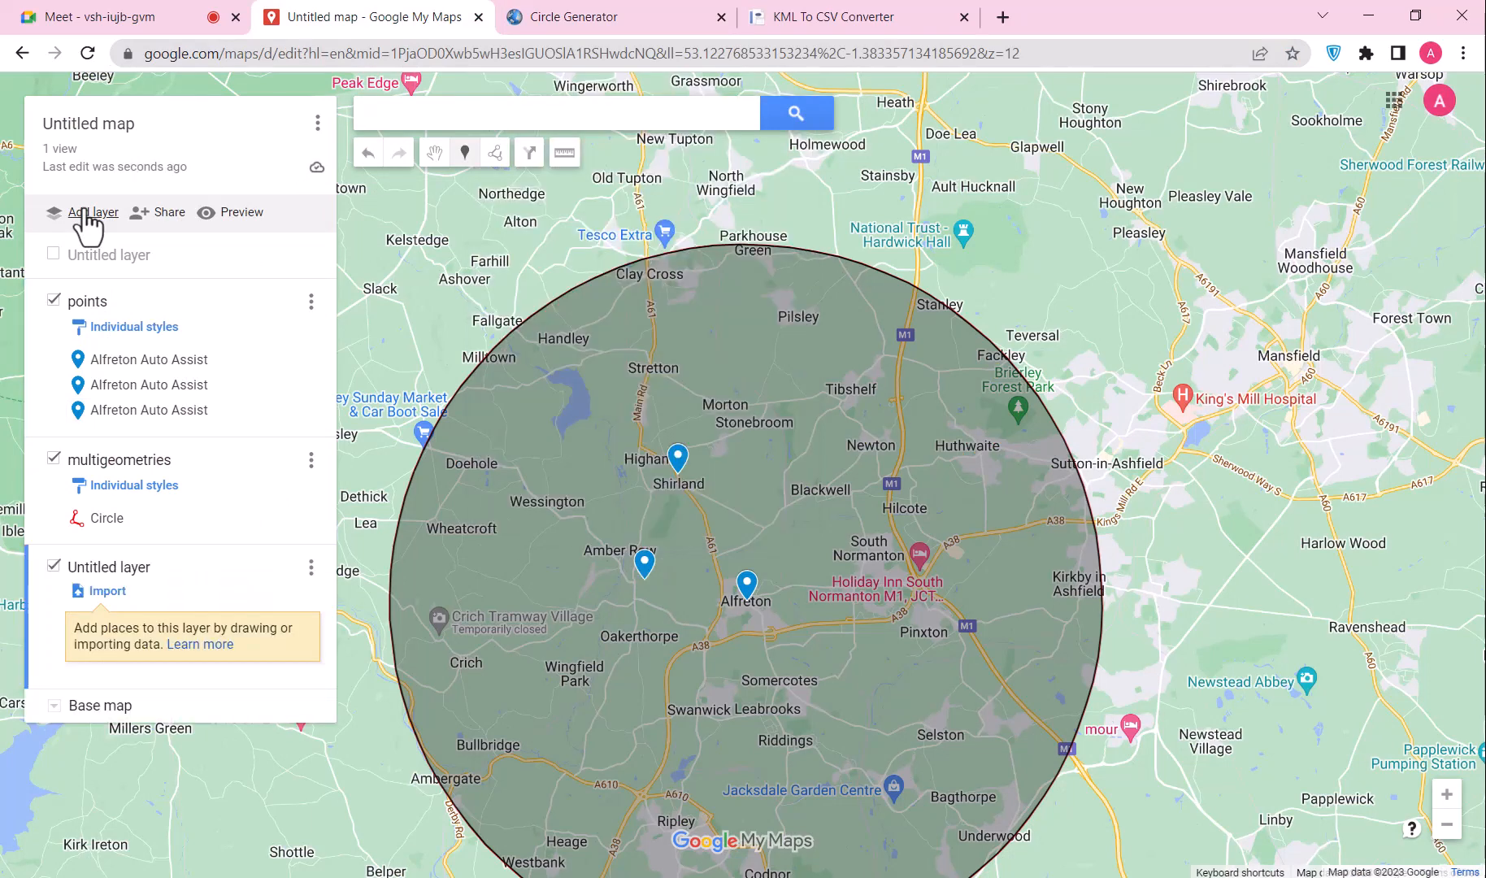
pyautogui.click(104, 596)
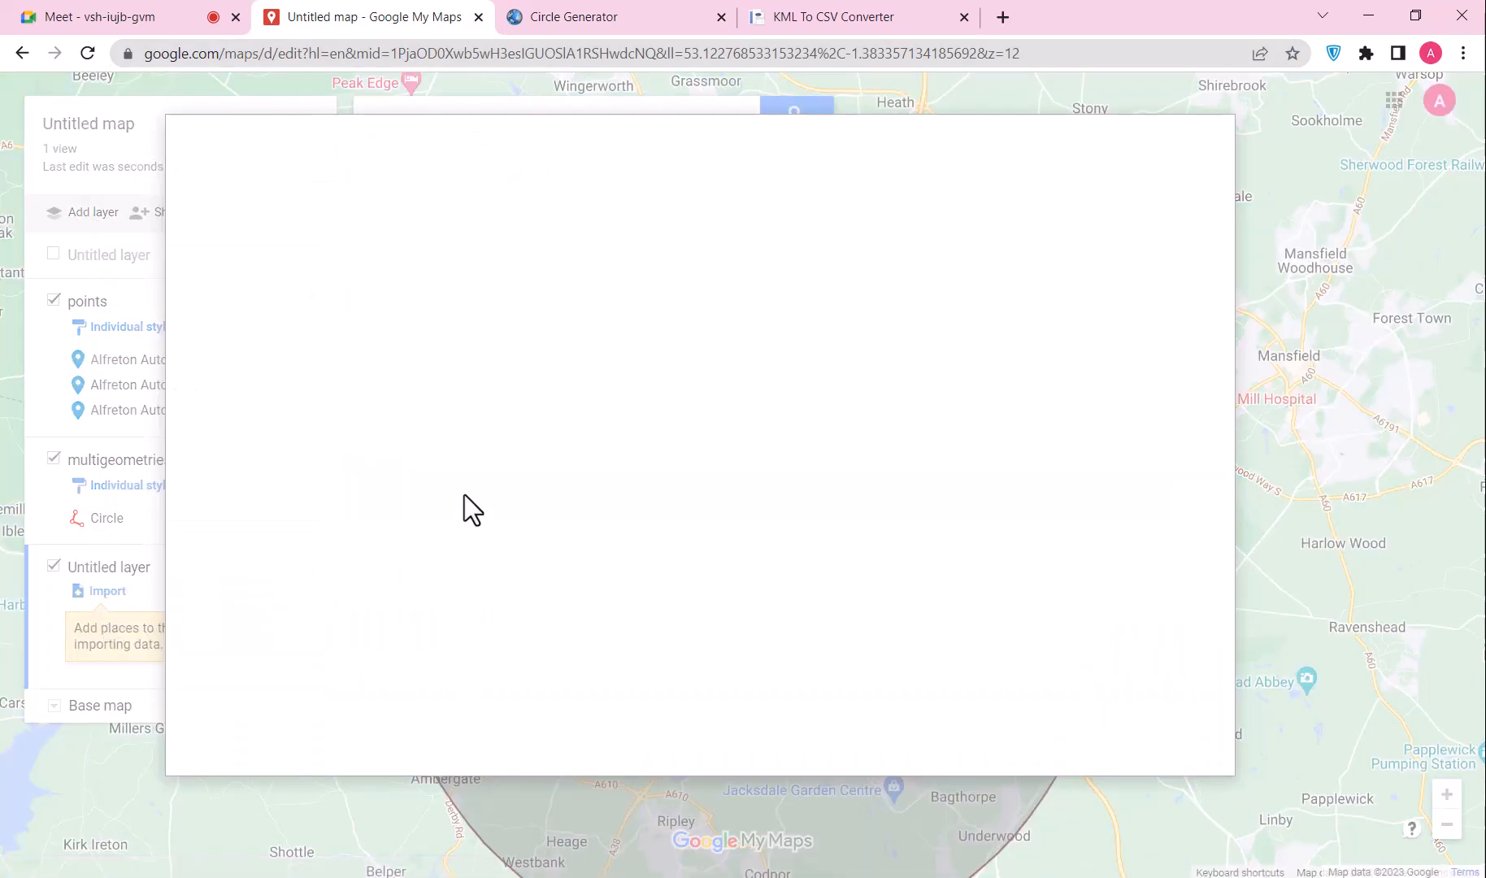
pyautogui.click(678, 493)
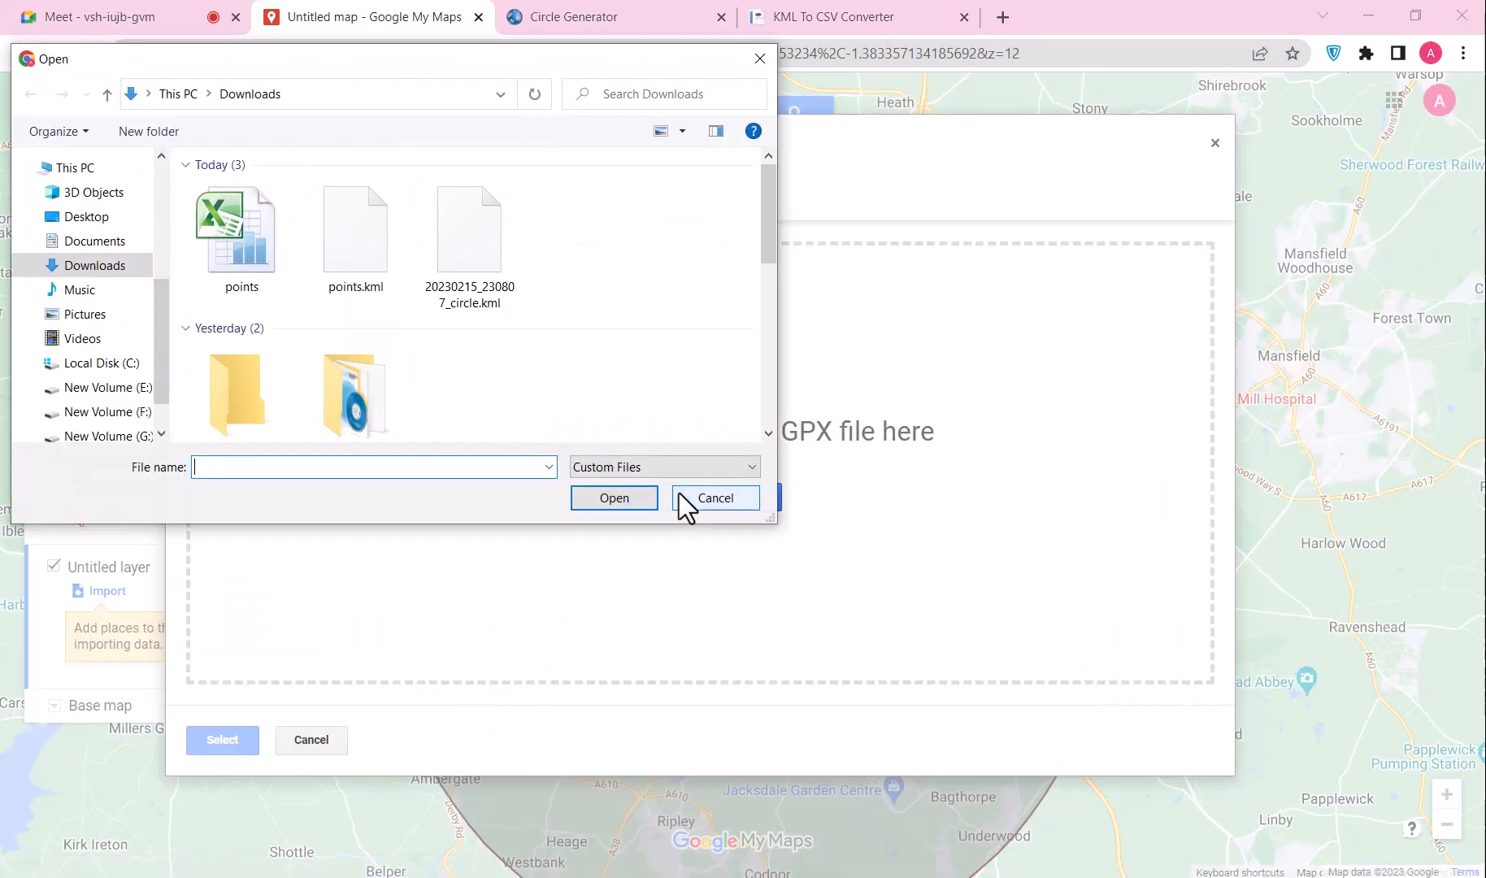
pyautogui.click(212, 227)
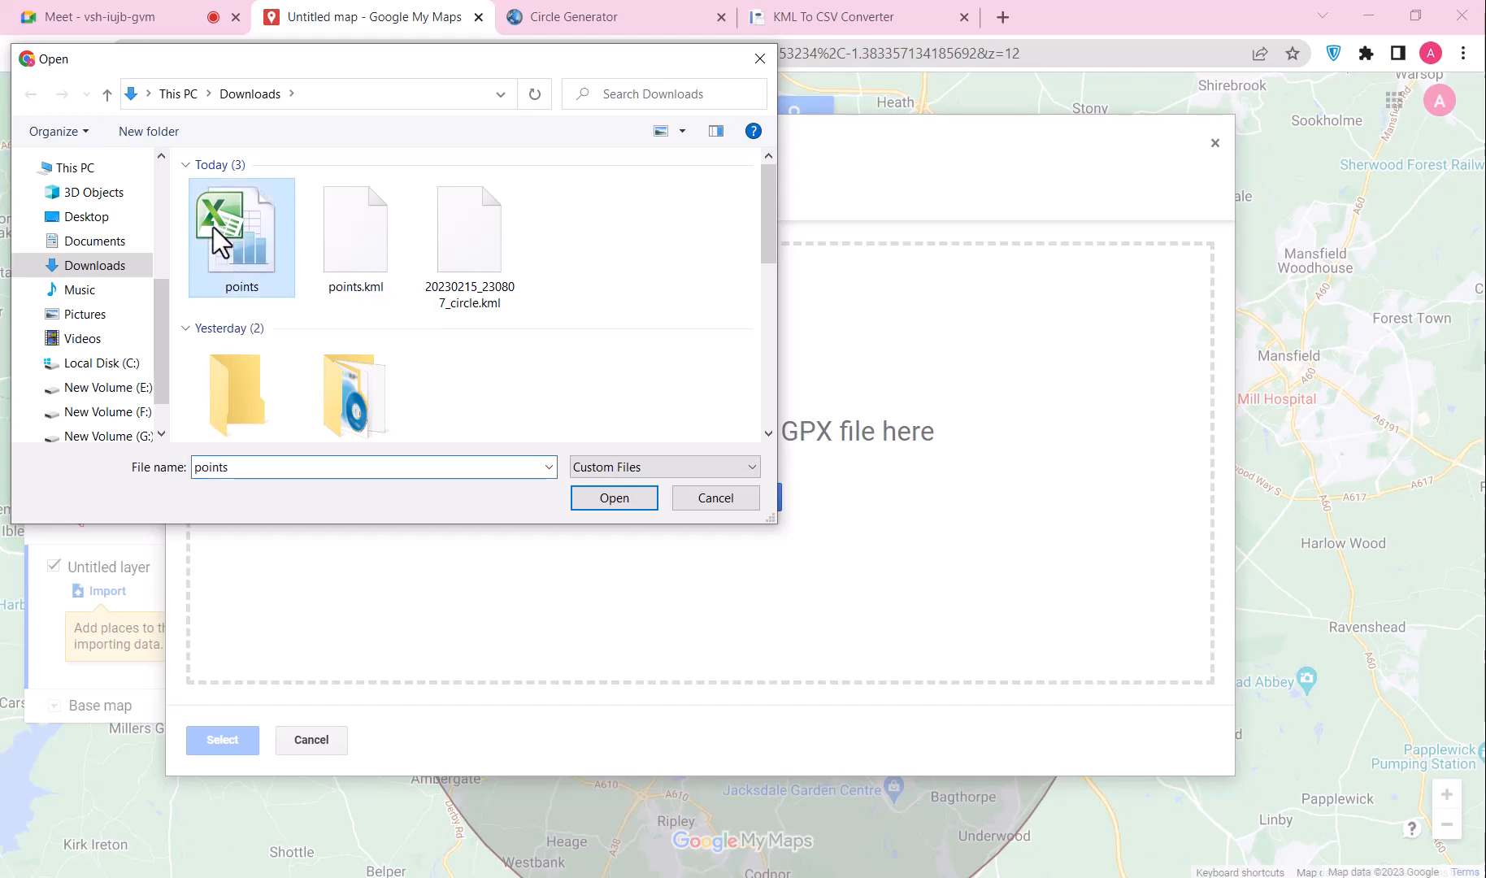
pyautogui.click(632, 497)
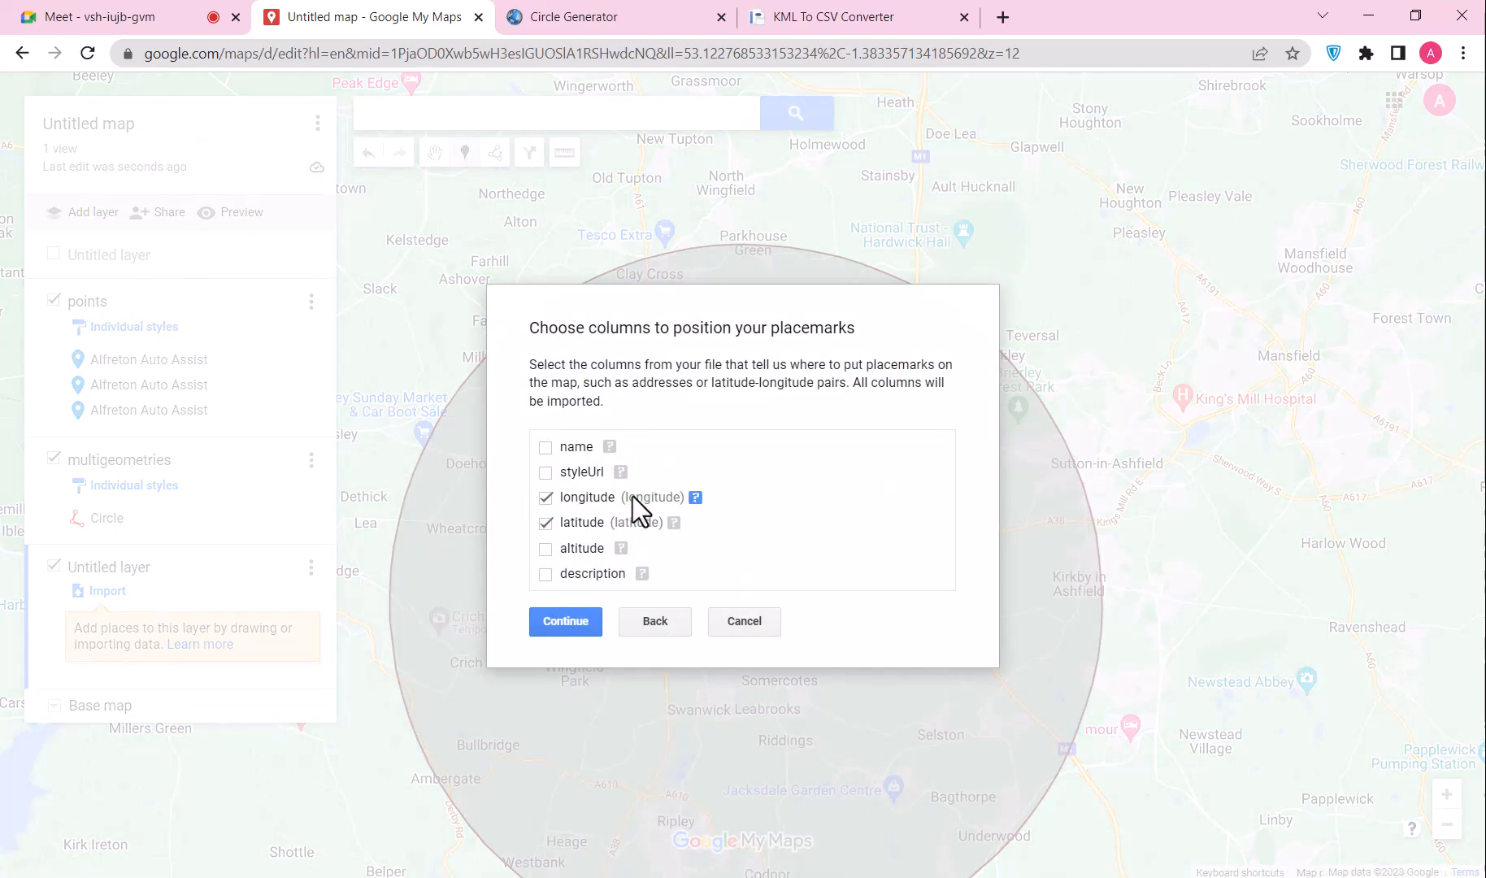
# Step: Position markers by longitude/latitude, title them by the name column, and finish the import
pyautogui.click(545, 447)
pyautogui.click(547, 473)
pyautogui.click(567, 622)
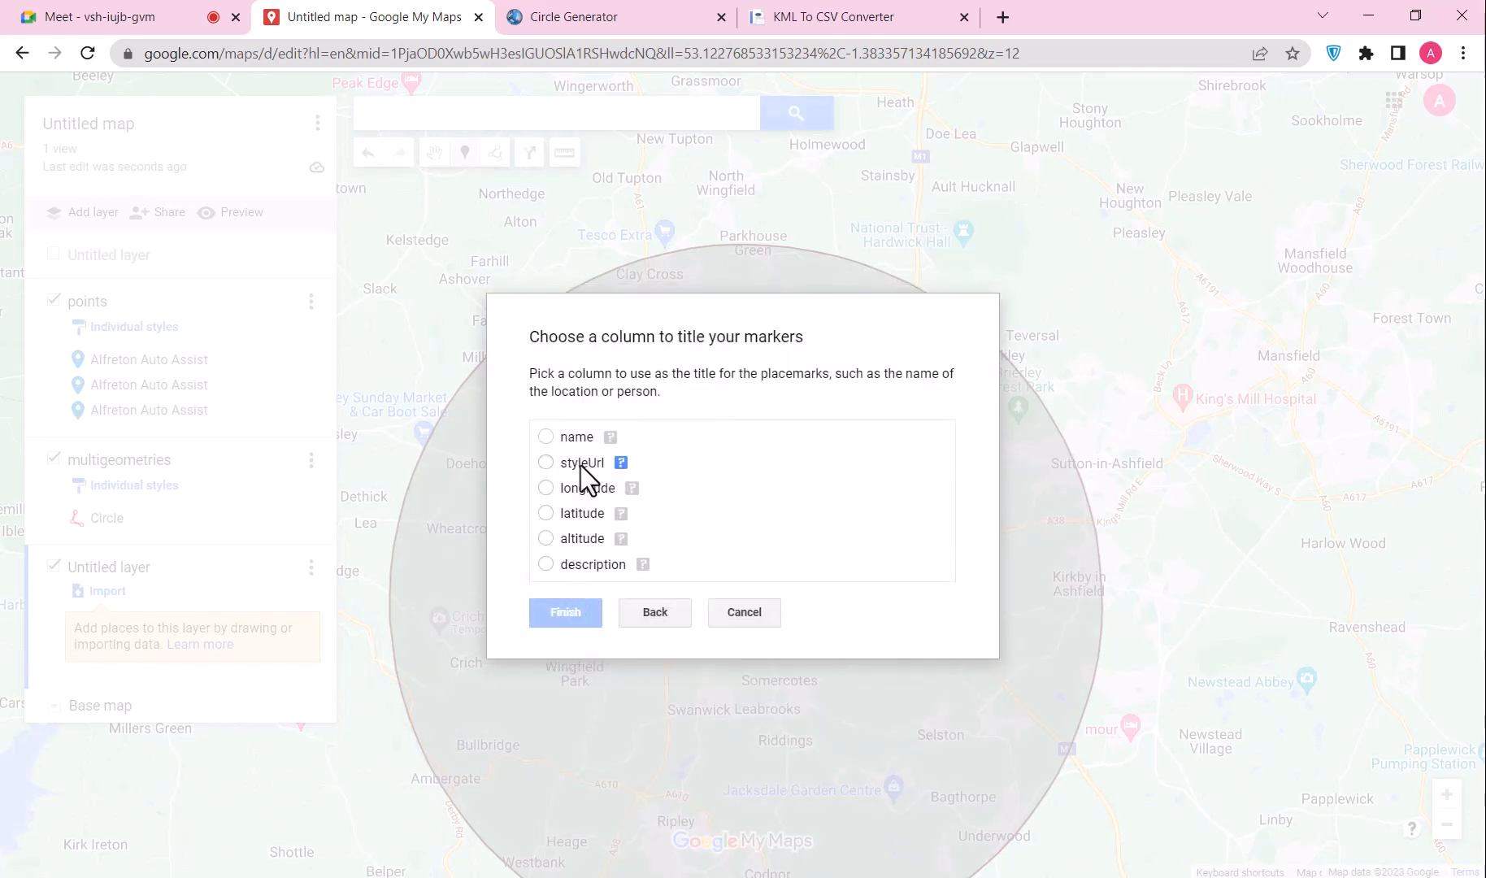
pyautogui.click(545, 436)
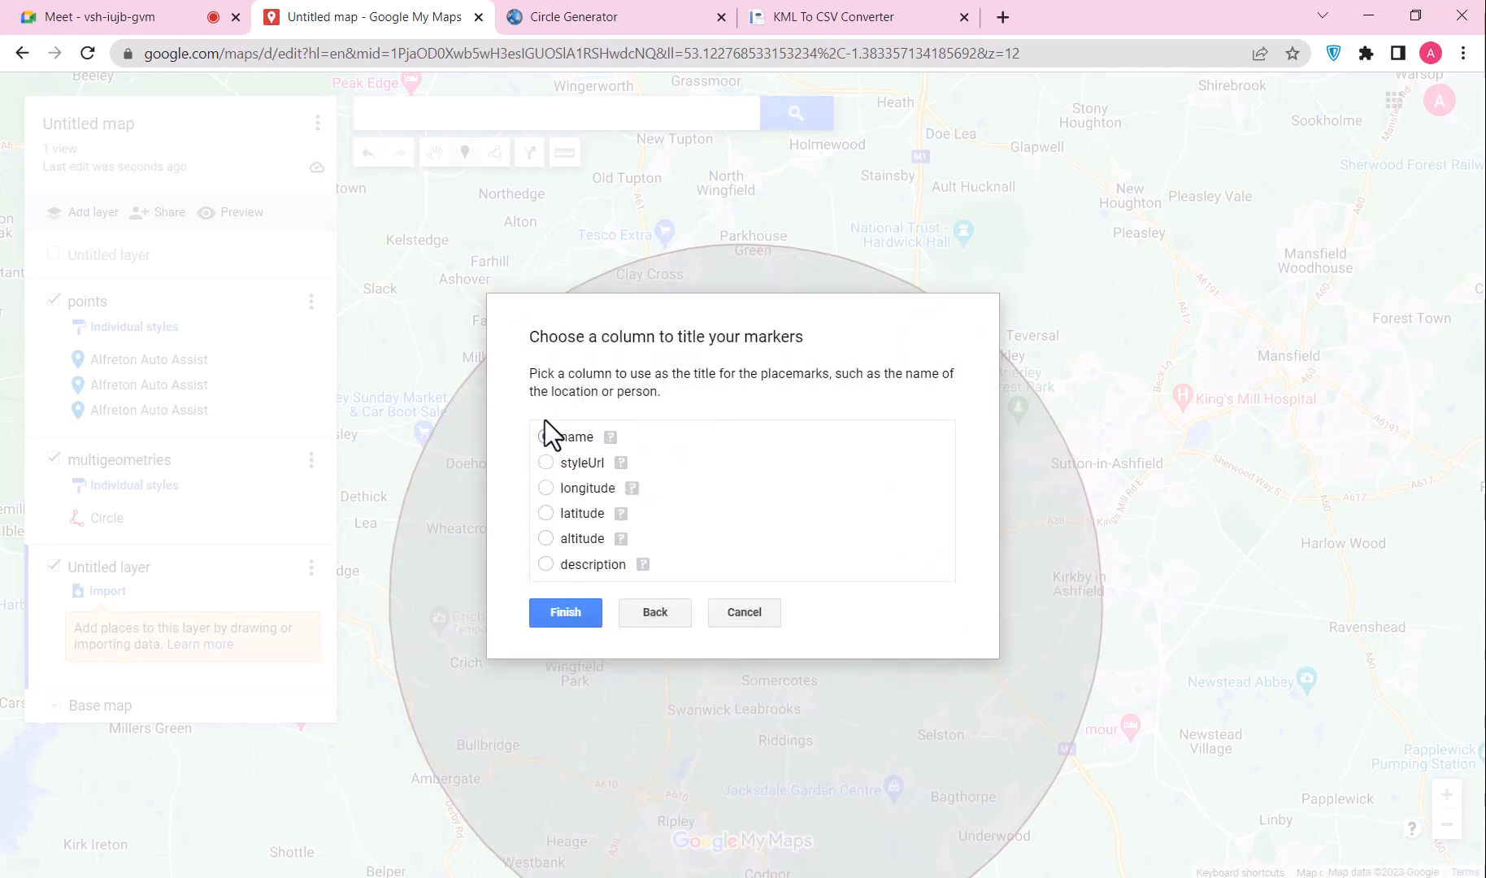
pyautogui.click(567, 614)
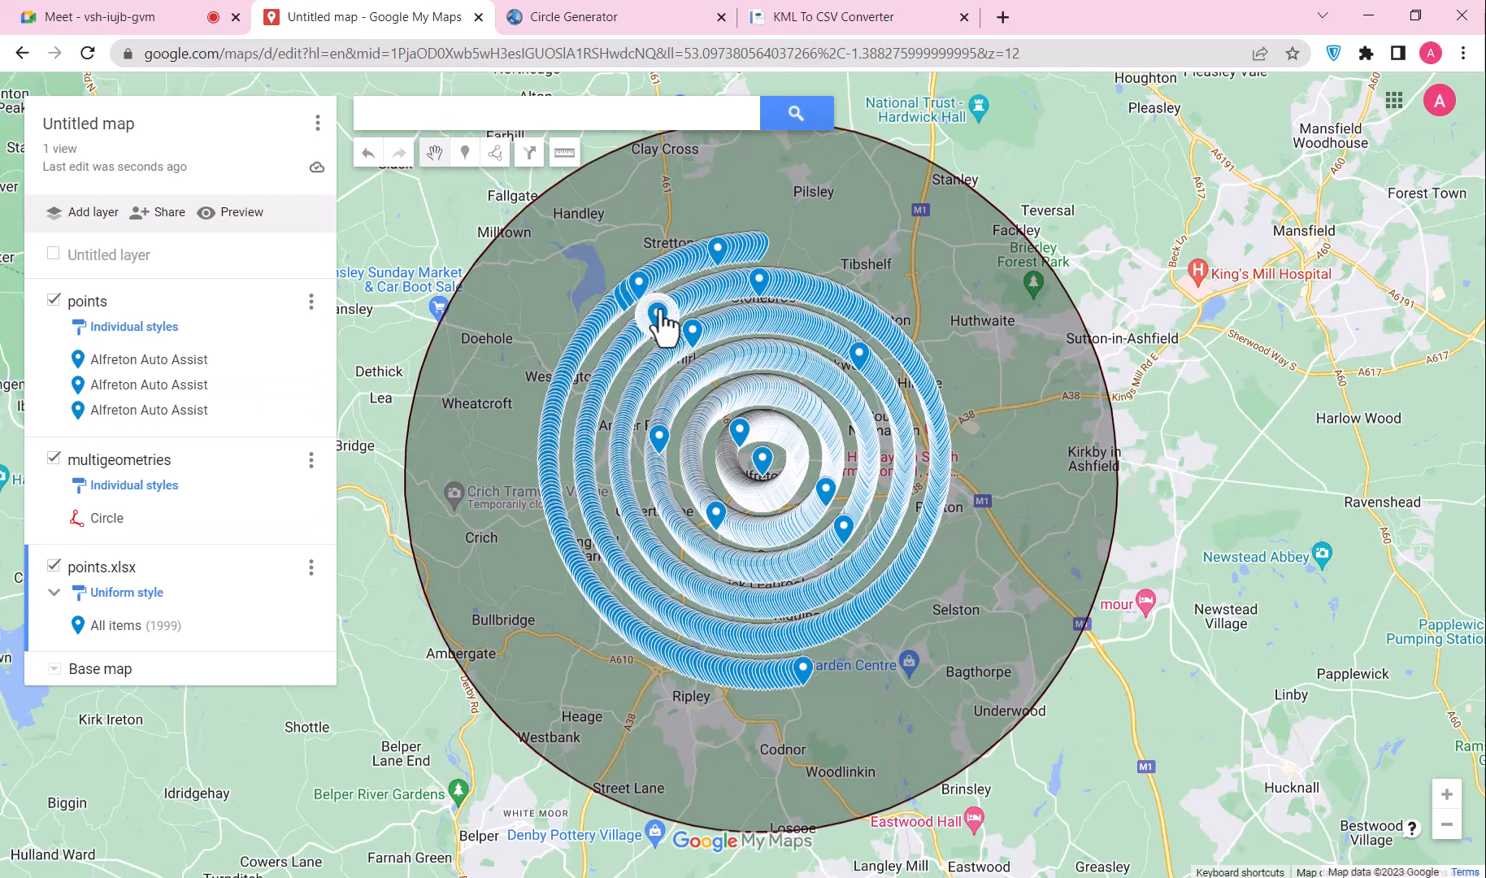
# Step: Check the info cards of four spiral markers on the map
pyautogui.click(655, 317)
pyautogui.scroll(-8, 671, 402)
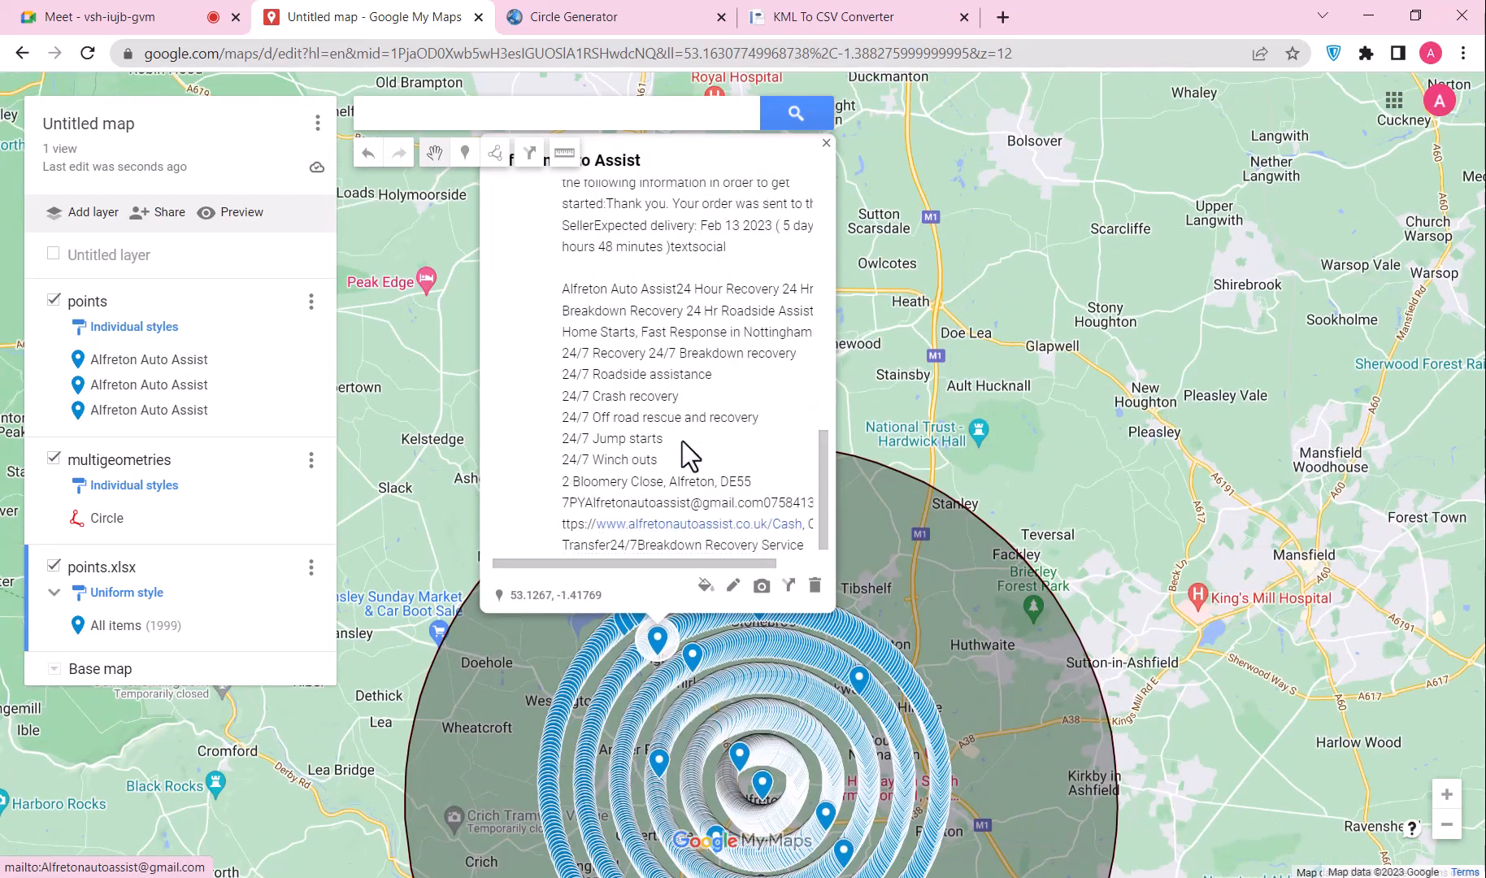
pyautogui.click(851, 649)
pyautogui.scroll(-10, 889, 387)
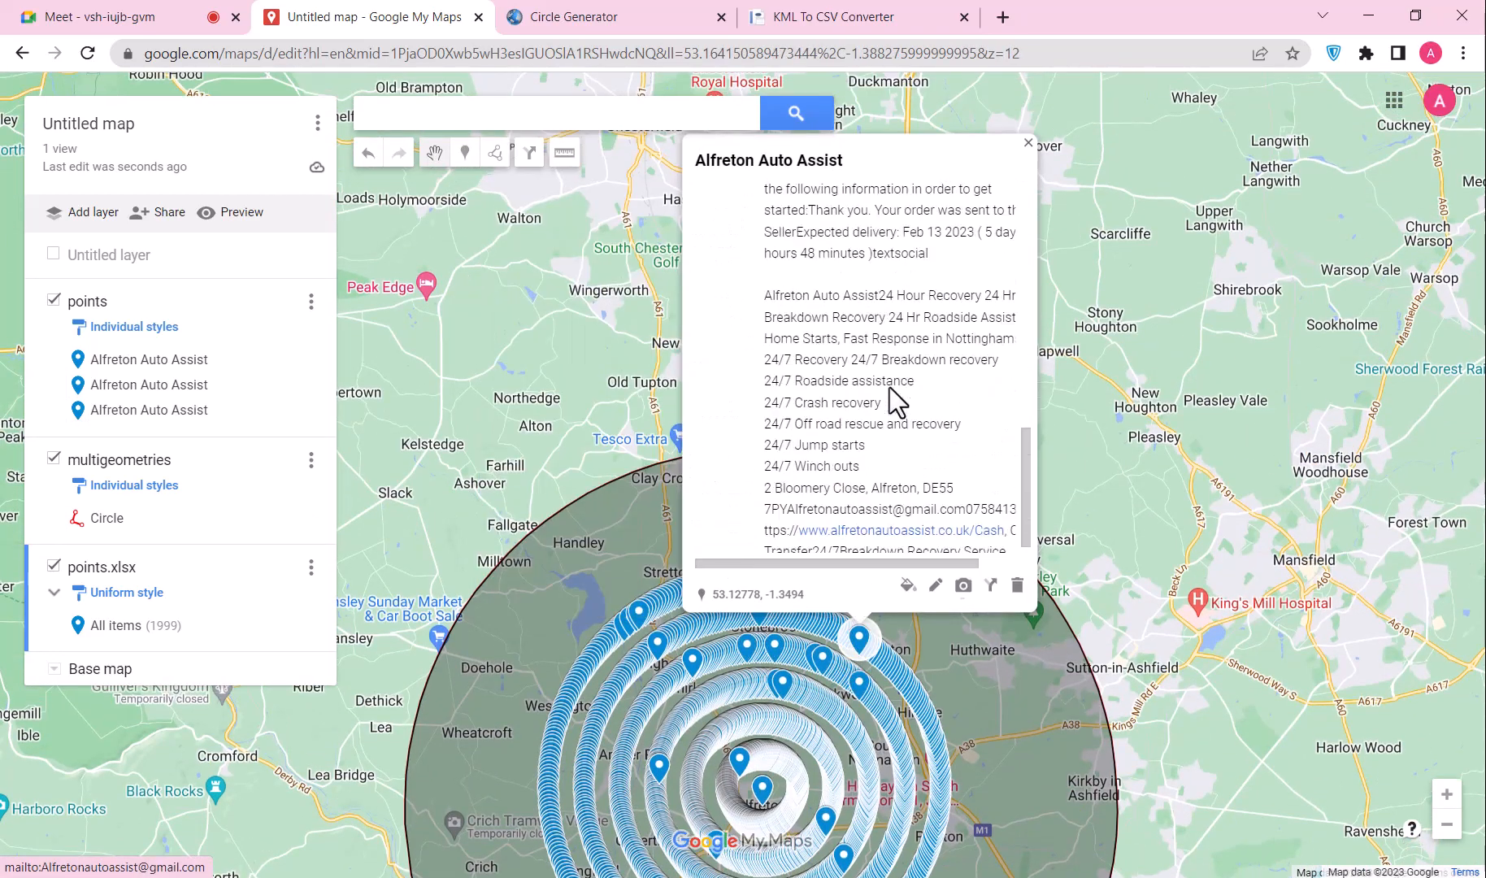
pyautogui.click(932, 741)
pyautogui.scroll(-10, 951, 477)
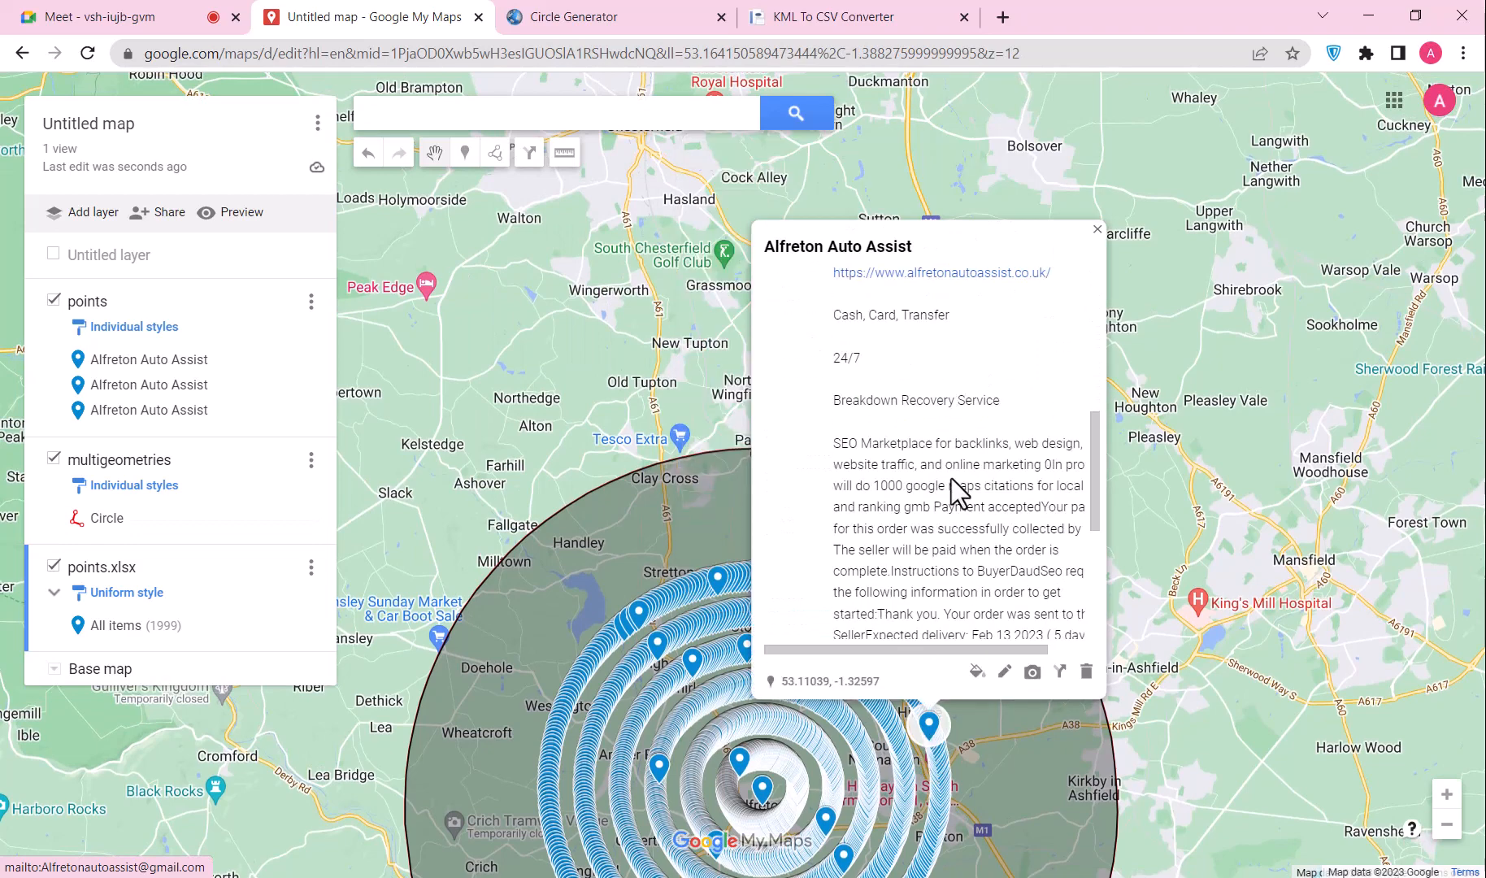
pyautogui.click(707, 752)
pyautogui.scroll(-10, 789, 520)
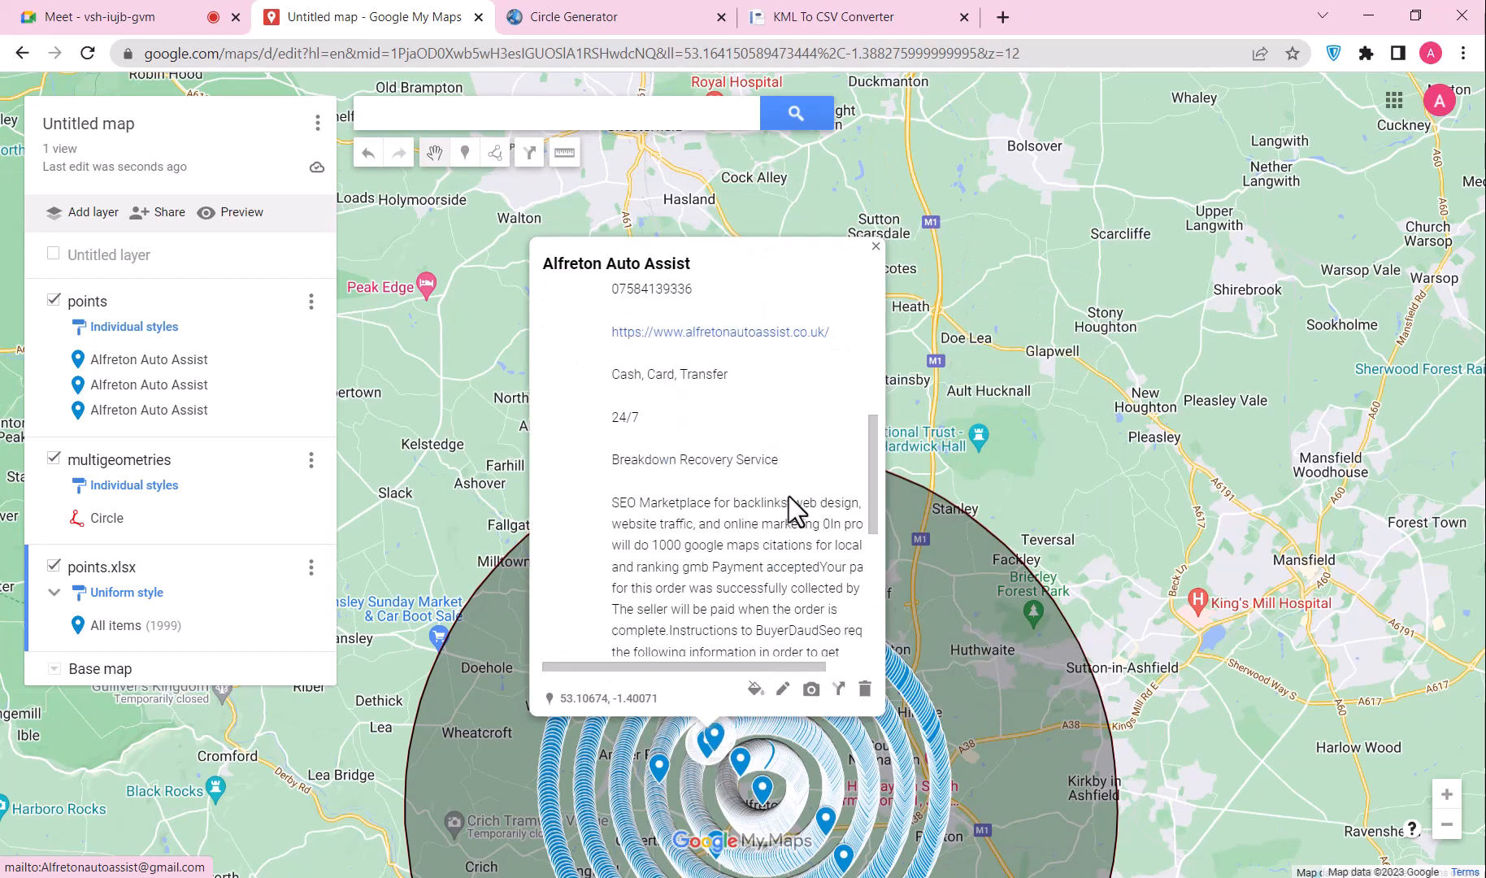
pyautogui.moveTo(1123, 504); pyautogui.dragTo(1107, 195)
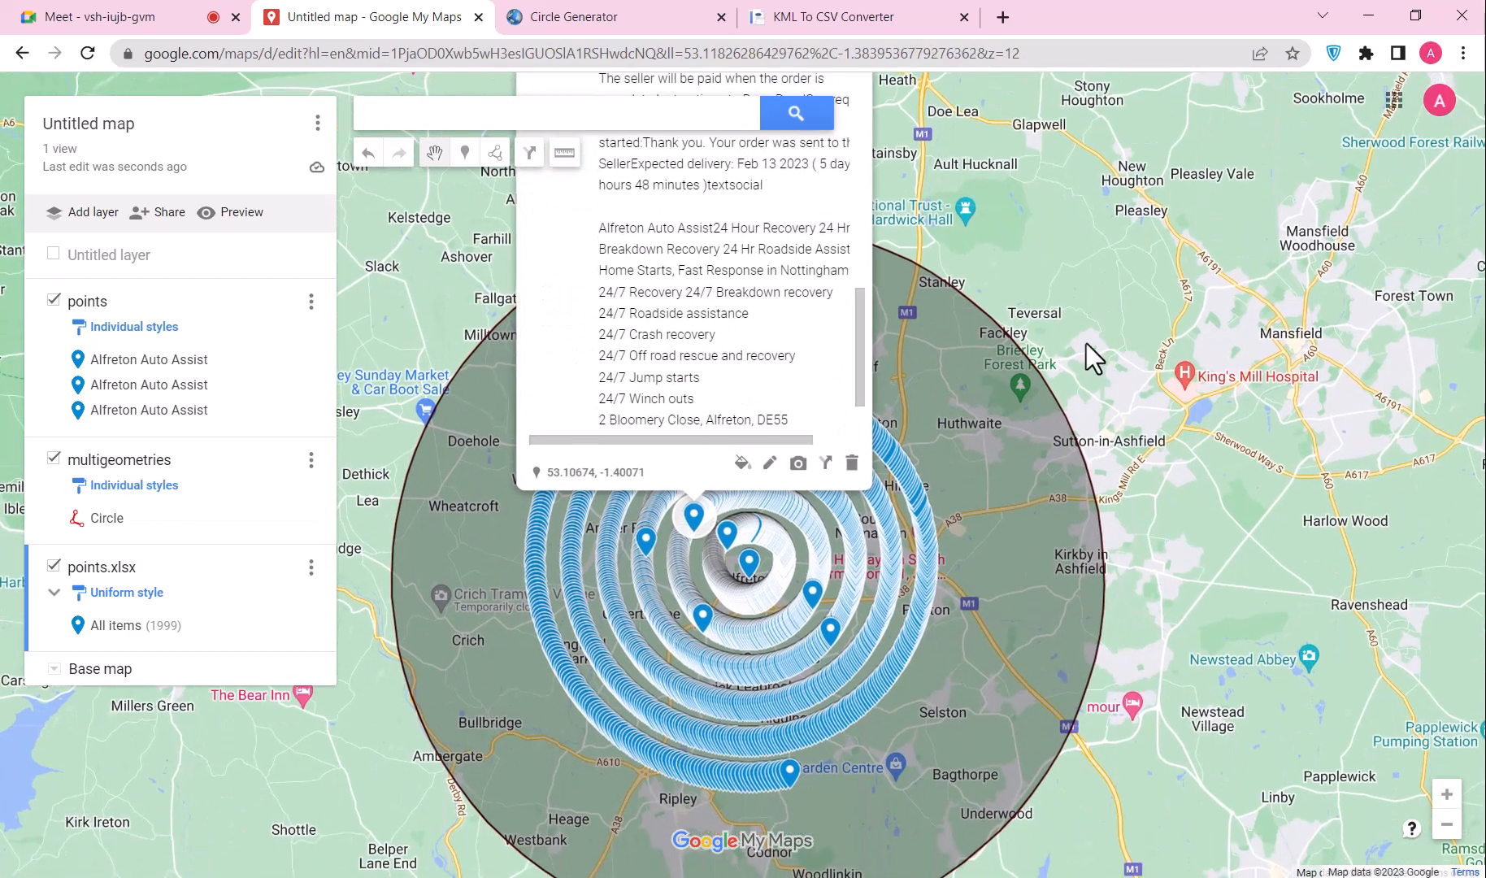
# Step: Select the business name on Notepad's first line and open the points.xlsx layer's options
pyautogui.click(2, 447)
pyautogui.scroll(6, 631, 416)
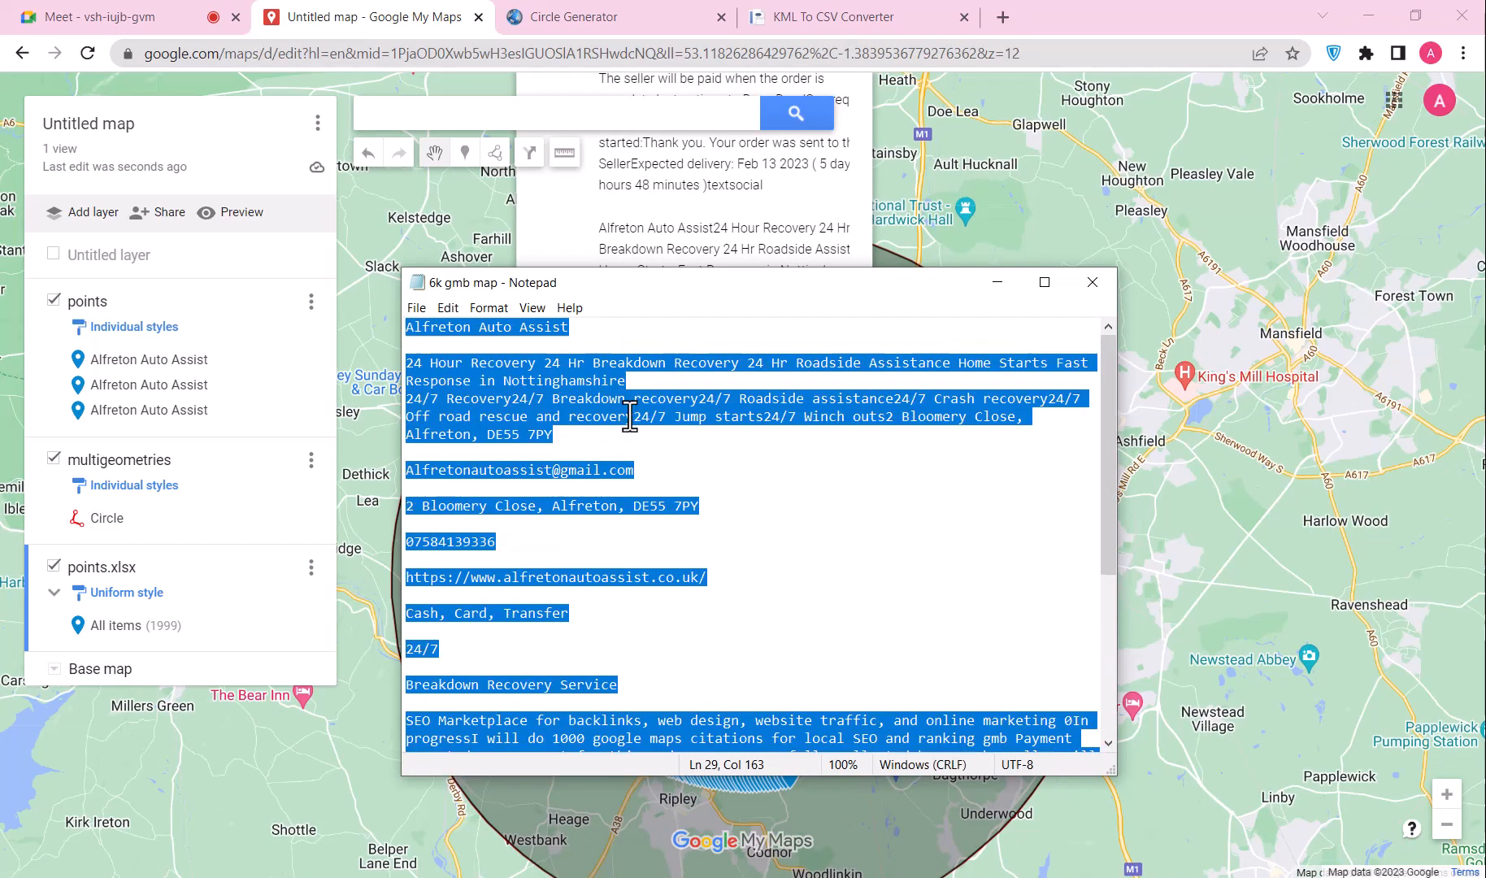
pyautogui.click(583, 367)
pyautogui.moveTo(572, 327); pyautogui.dragTo(370, 329)
pyautogui.hotkey('ctrl', 'c')
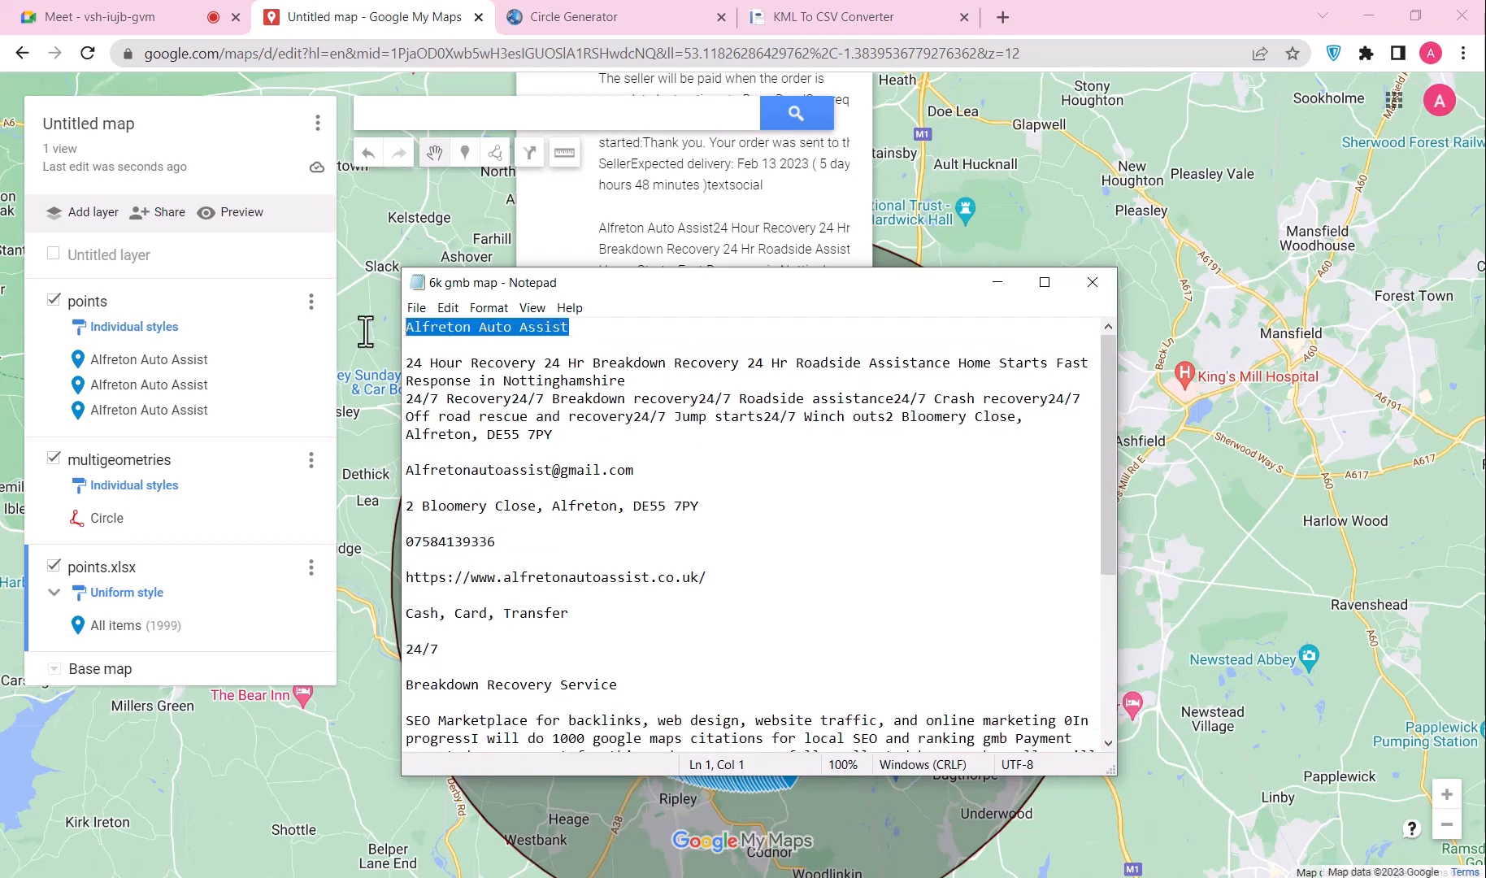
pyautogui.click(311, 569)
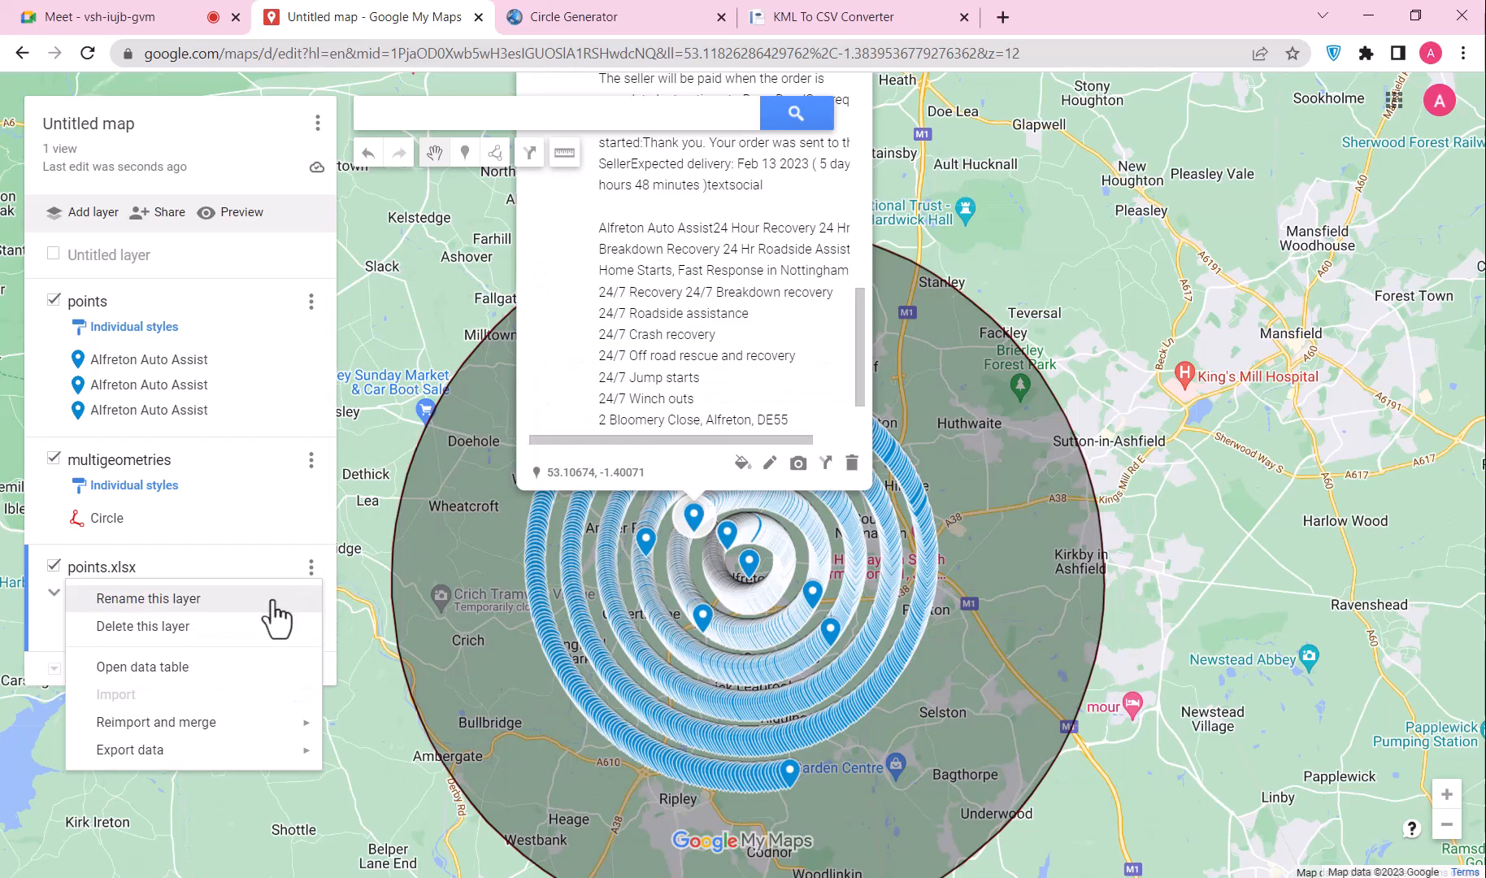
# Step: Rename the imported layer to Alfreton Auto Assist
pyautogui.click(269, 599)
pyautogui.hotkey('ctrl', 'v')
pyautogui.click(622, 520)
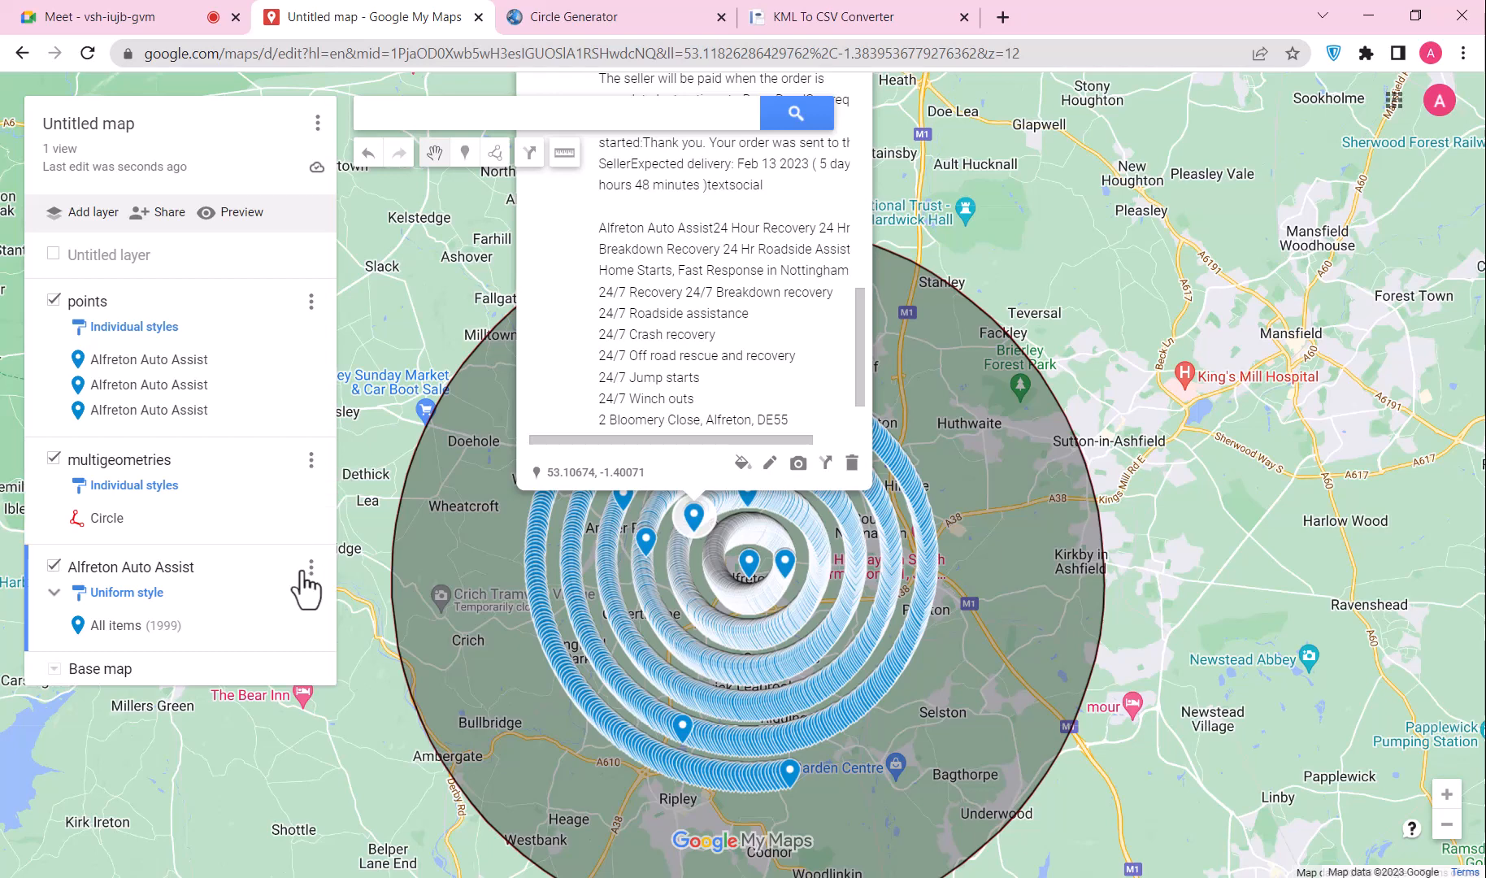
# Step: Title the map Alfreton Auto Assist and use the Notepad business notes as its description
pyautogui.click(170, 214)
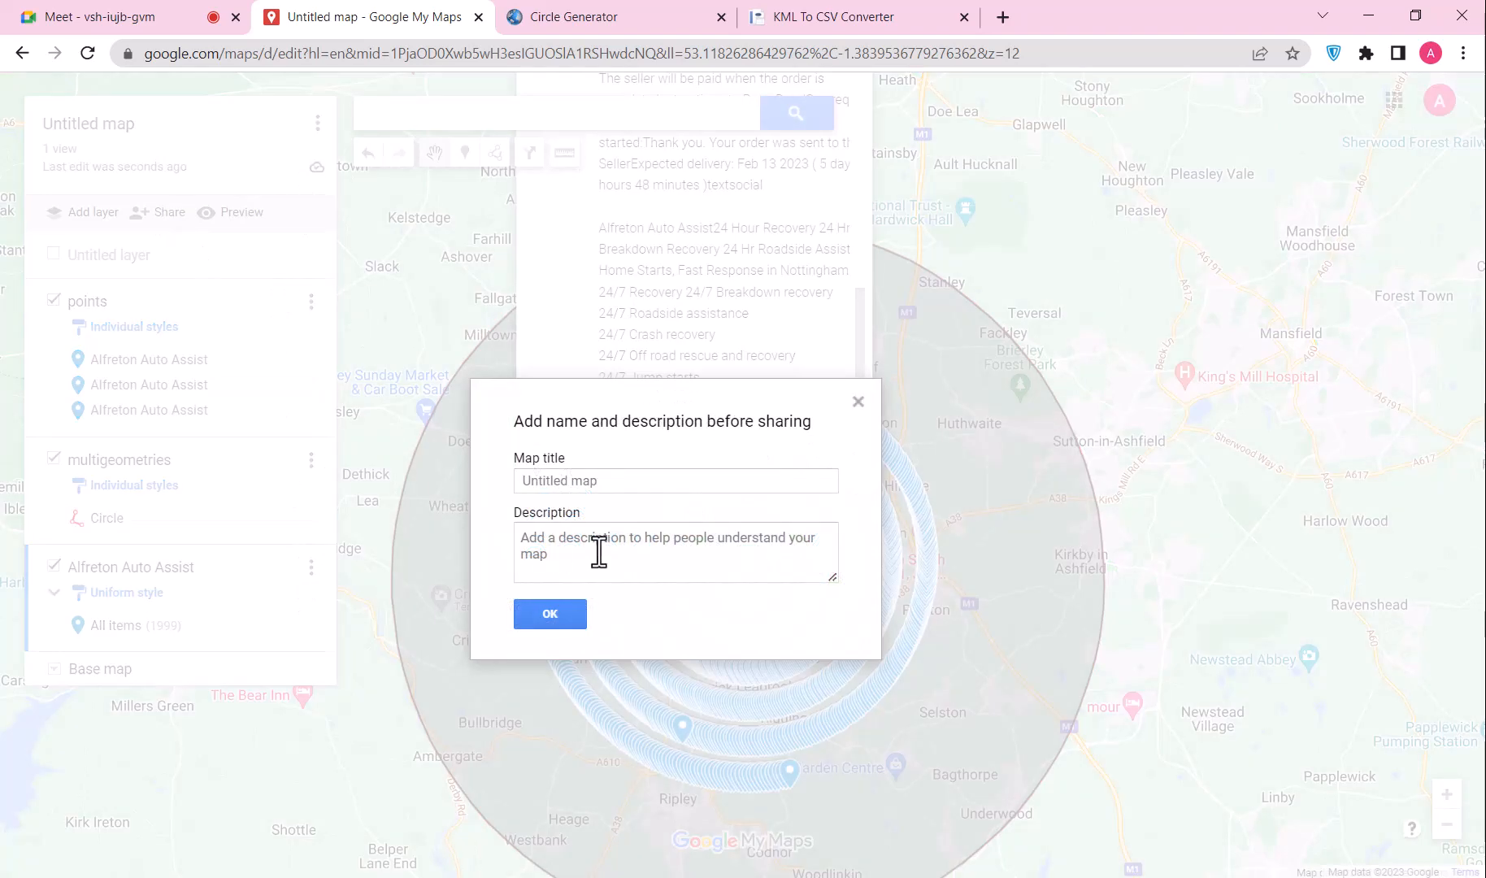
pyautogui.click(580, 484)
pyautogui.hotkey('ctrl', 'v')
pyautogui.hotkey('alt', 'Tab')
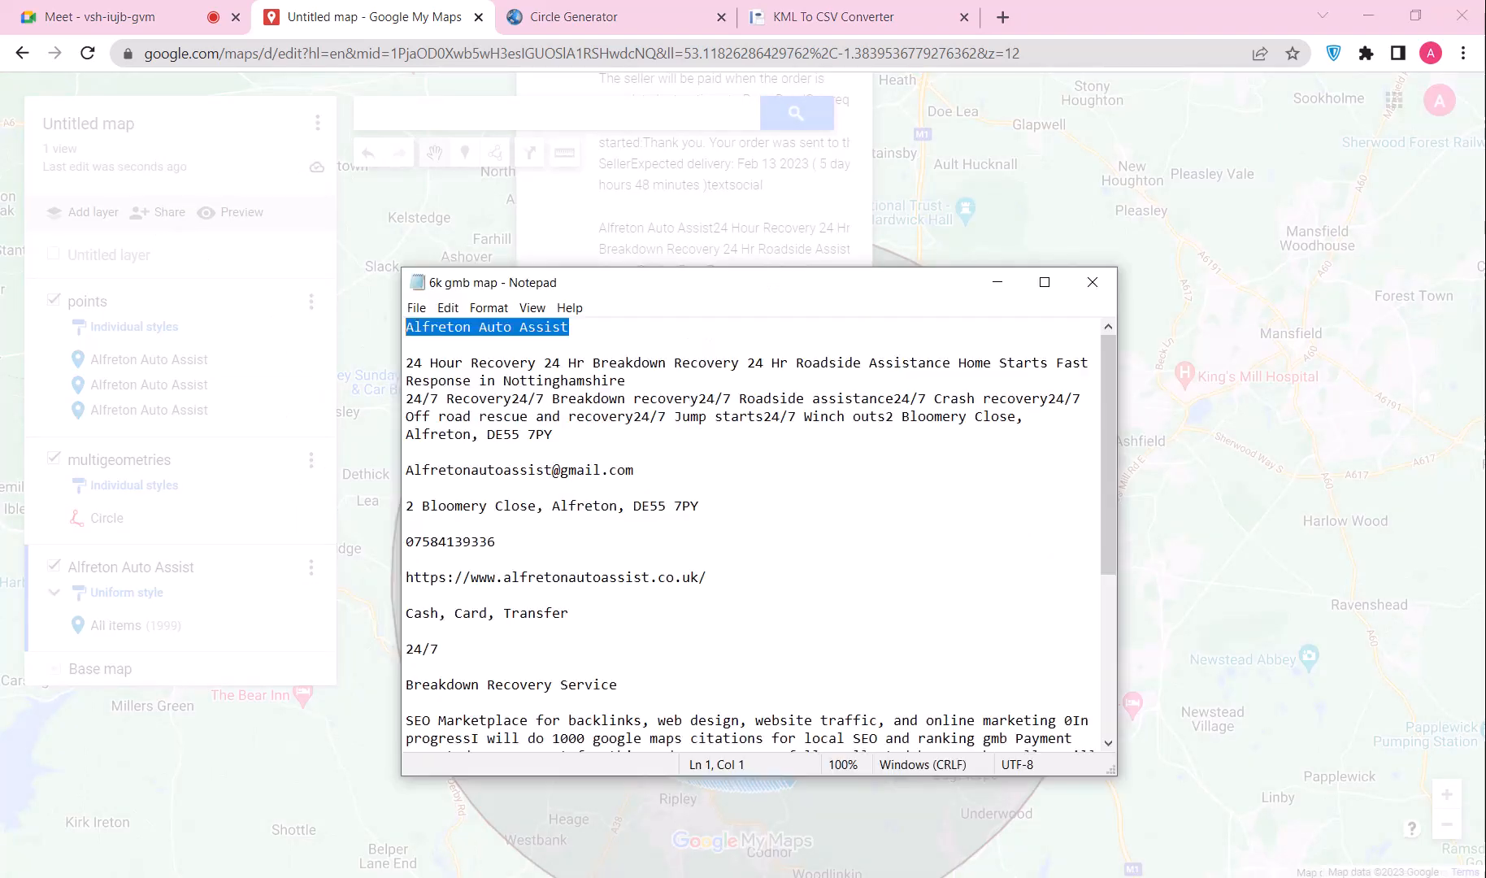
pyautogui.hotkey('ctrl', 'a')
pyautogui.click(349, 16)
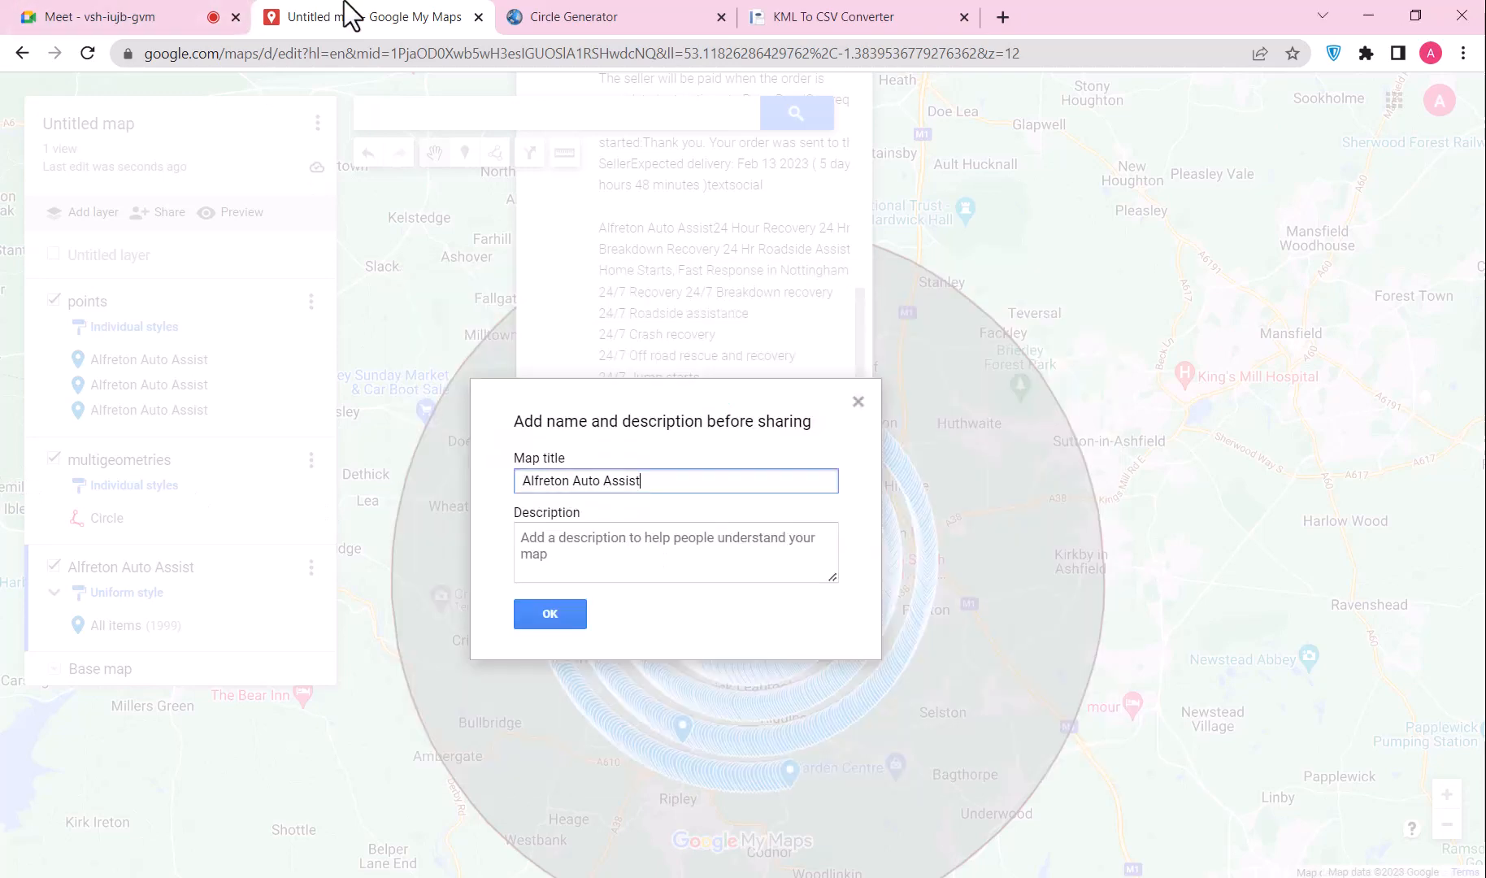
pyautogui.click(550, 552)
pyautogui.hotkey('ctrl', 'v')
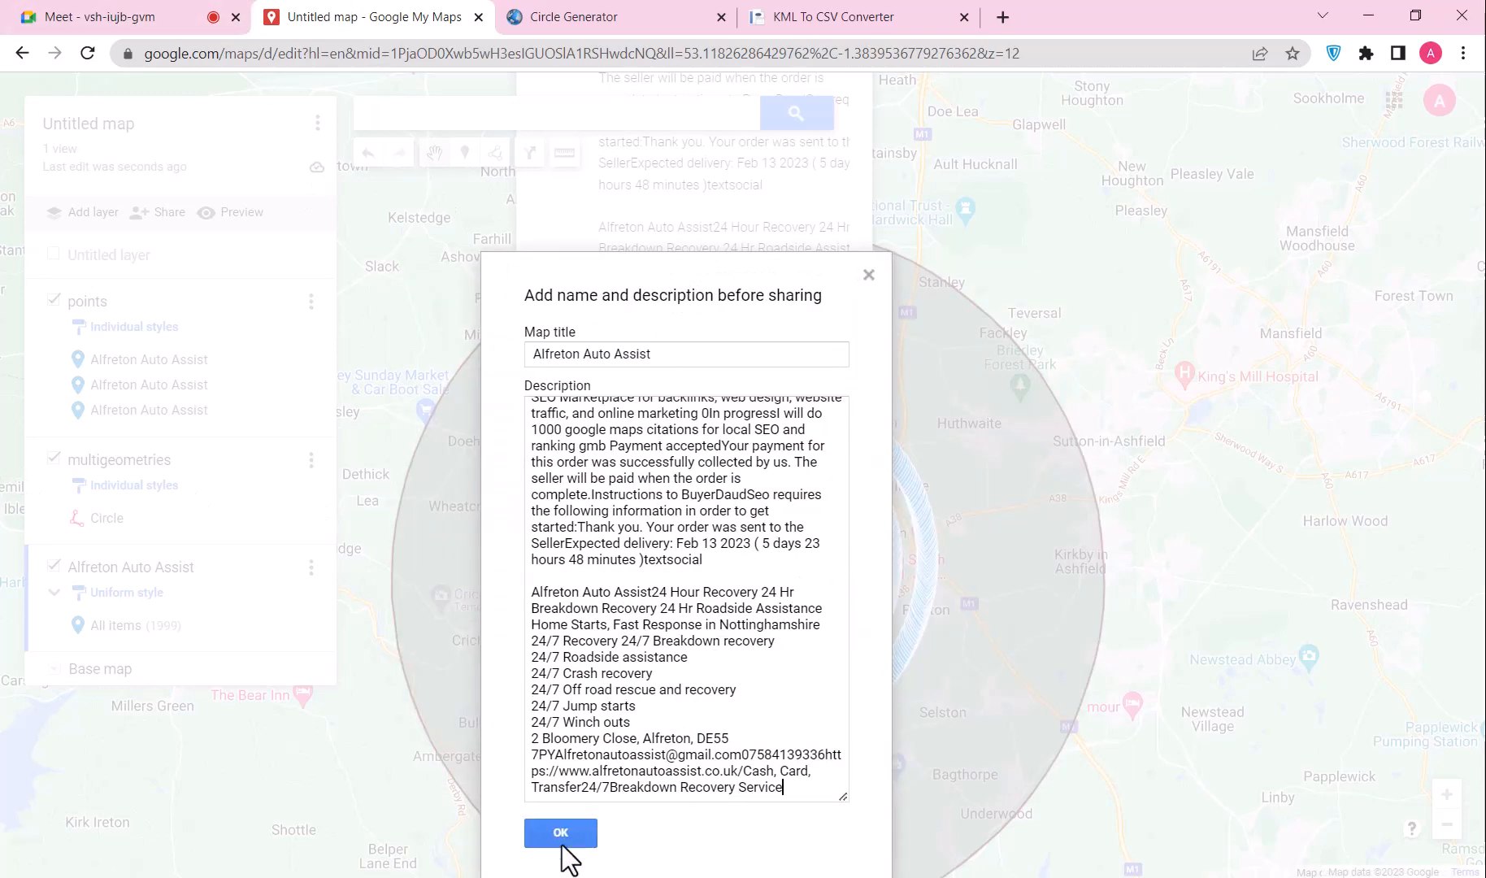
pyautogui.click(558, 830)
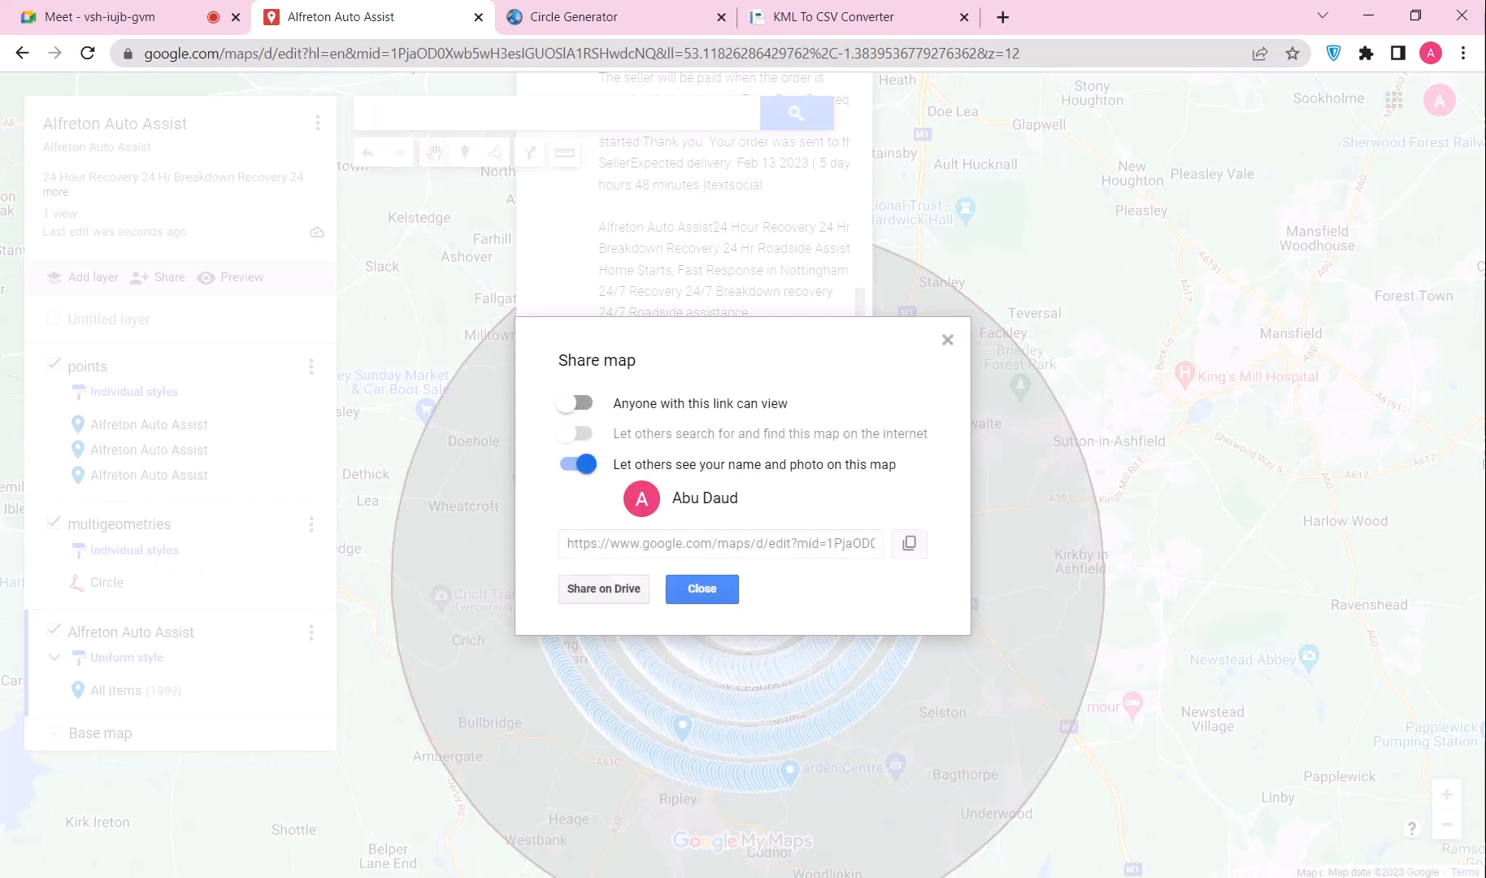